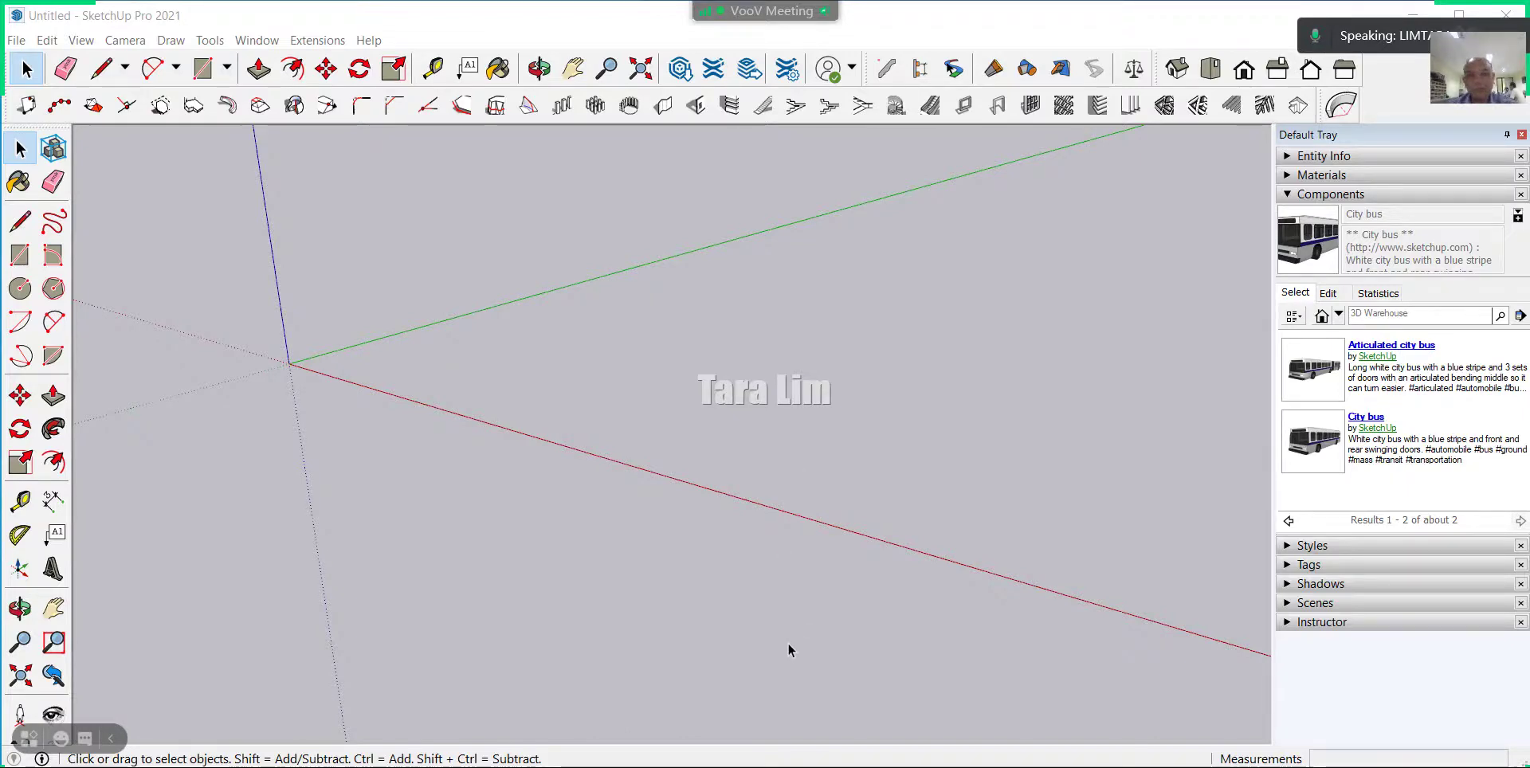
Draw a 1200 × 350 mm ground rectangle starting at the axis origin.
left_click(19, 255)
left_click(289, 363)
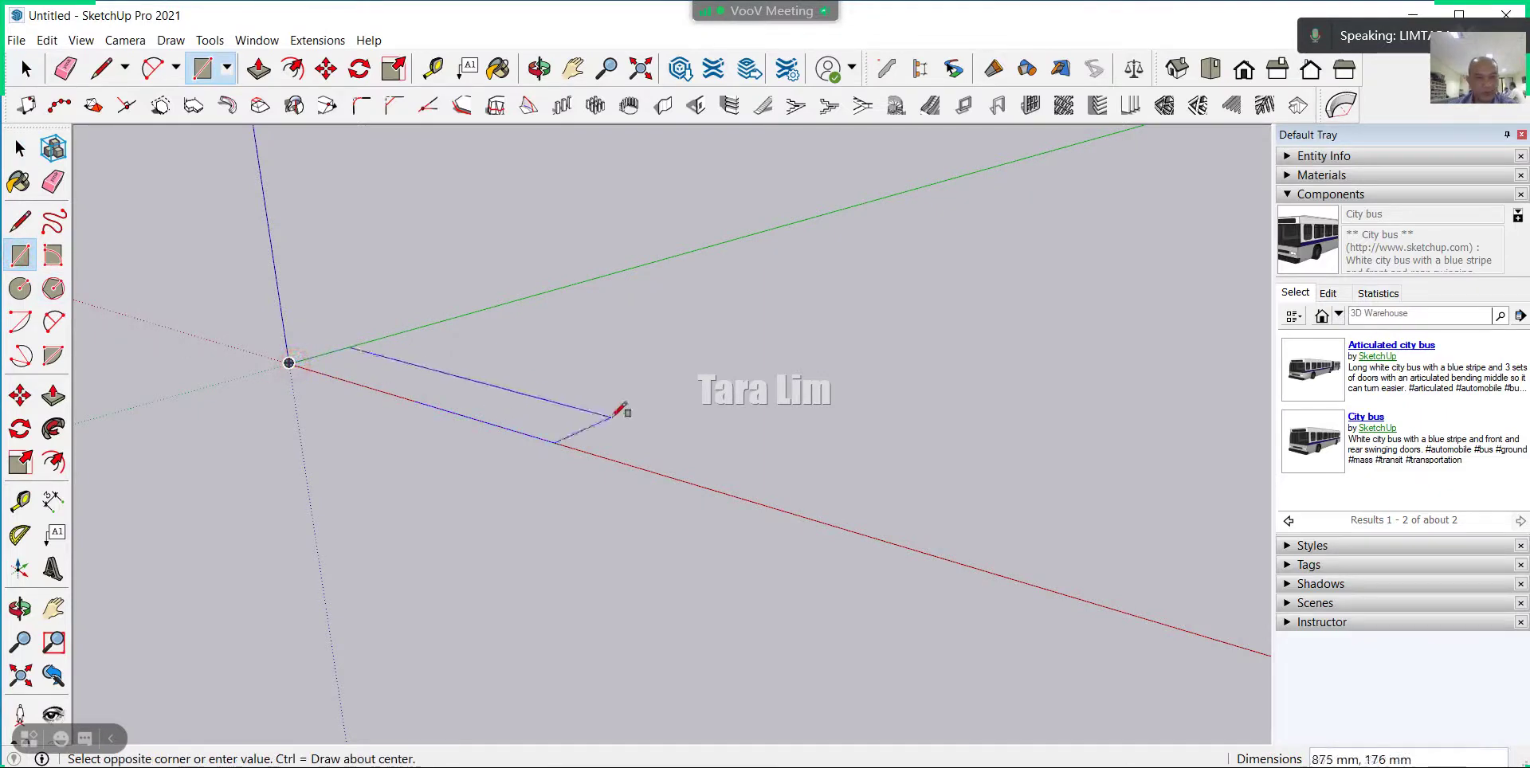
left_click(692, 399)
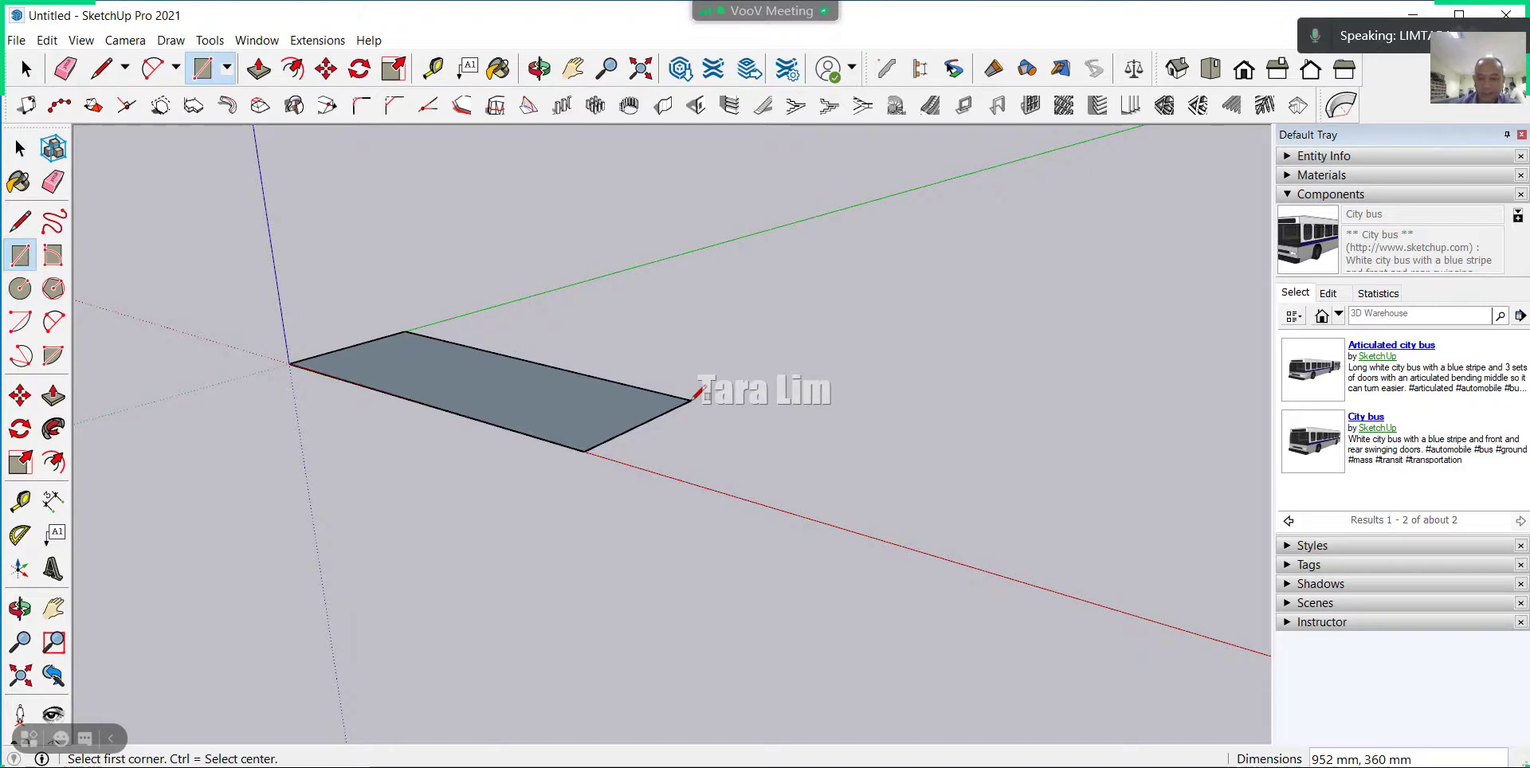
type("1200,")
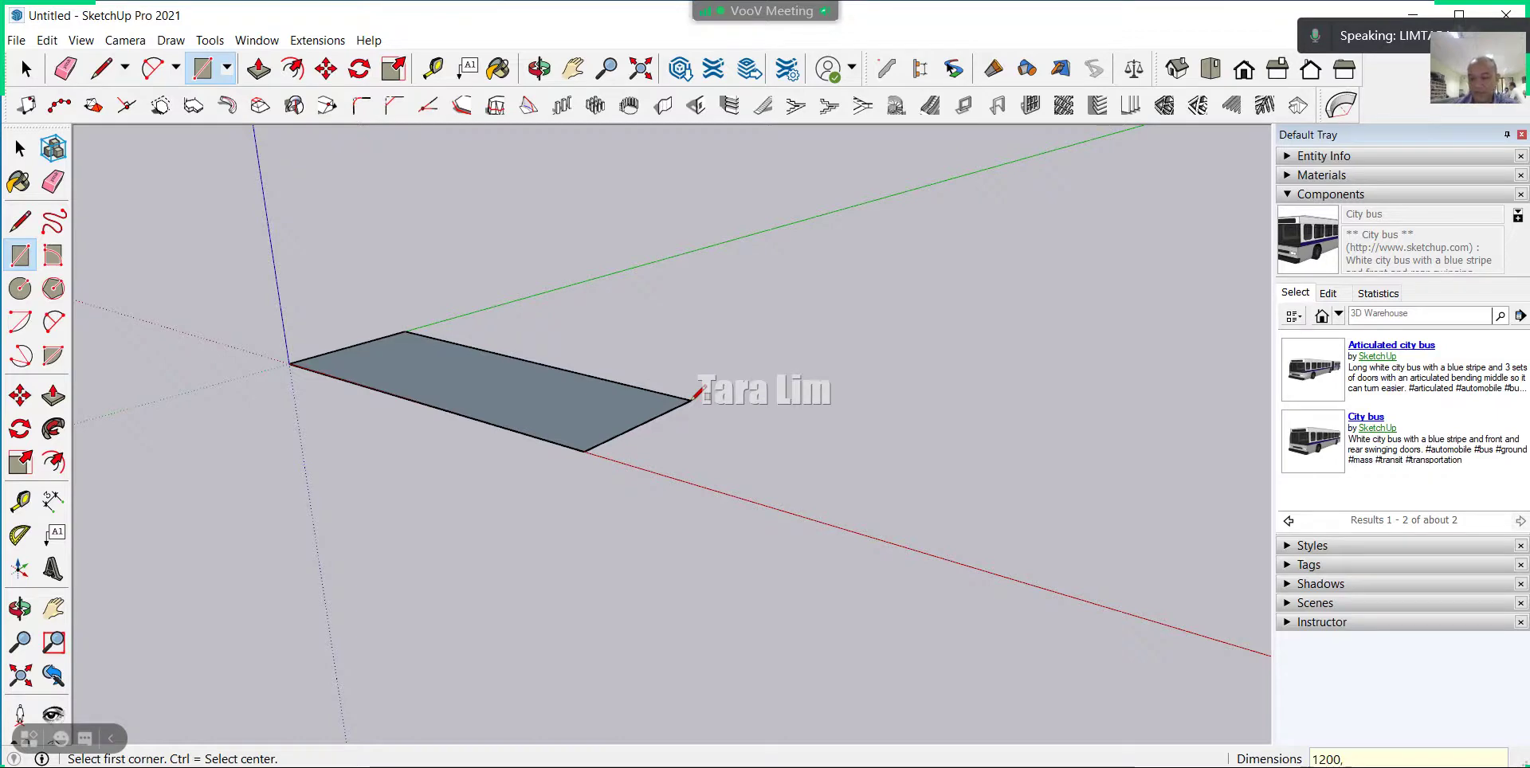
type("350")
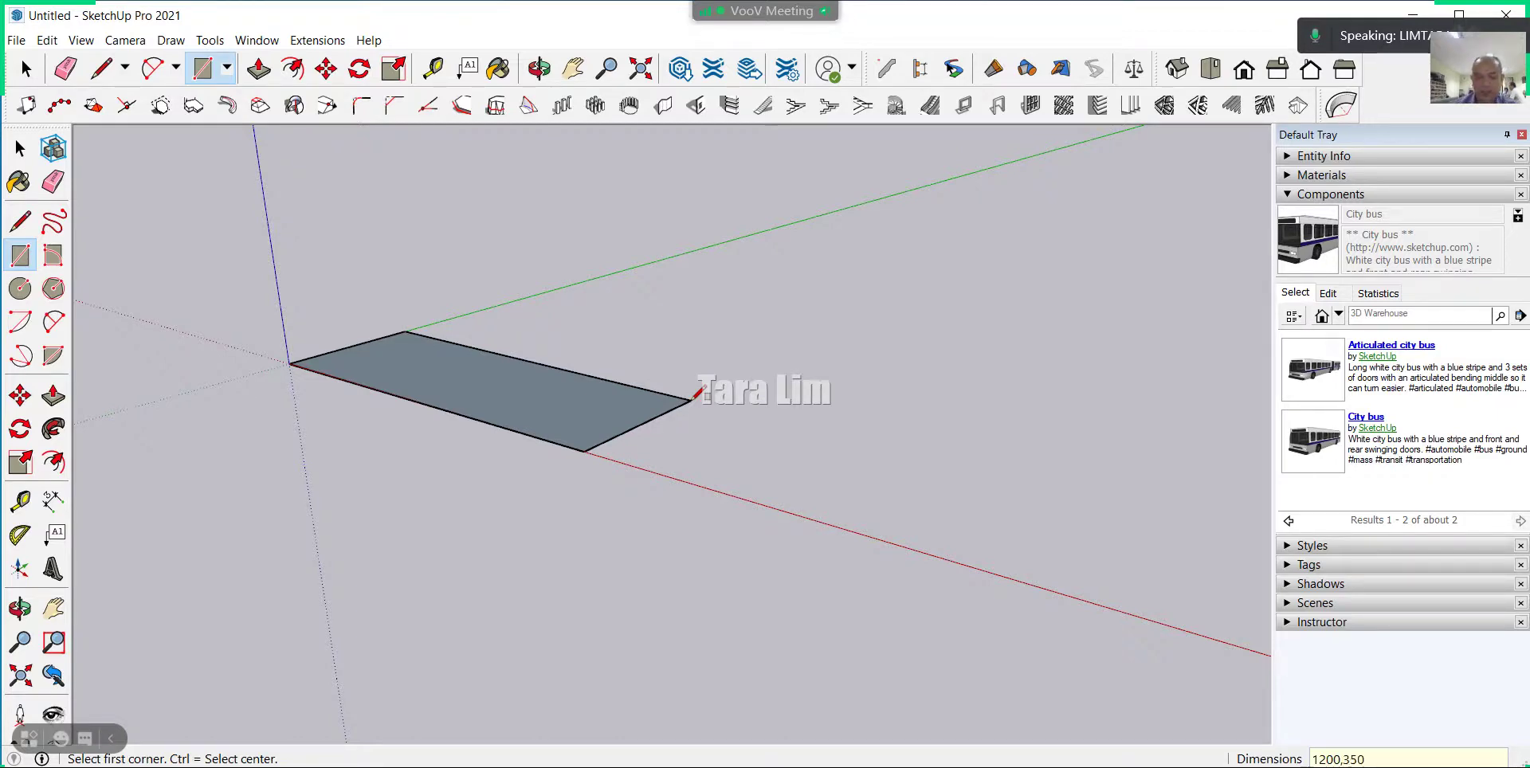
key("Return")
mouse_move(698, 392)
middle_mouse_down()
mouse_move(805, 403)
mouse_move(702, 503)
mouse_move(444, 223)
middle_mouse_up()
Push/pull the rectangle up 150 mm and select the whole resulting box.
left_click(259, 69)
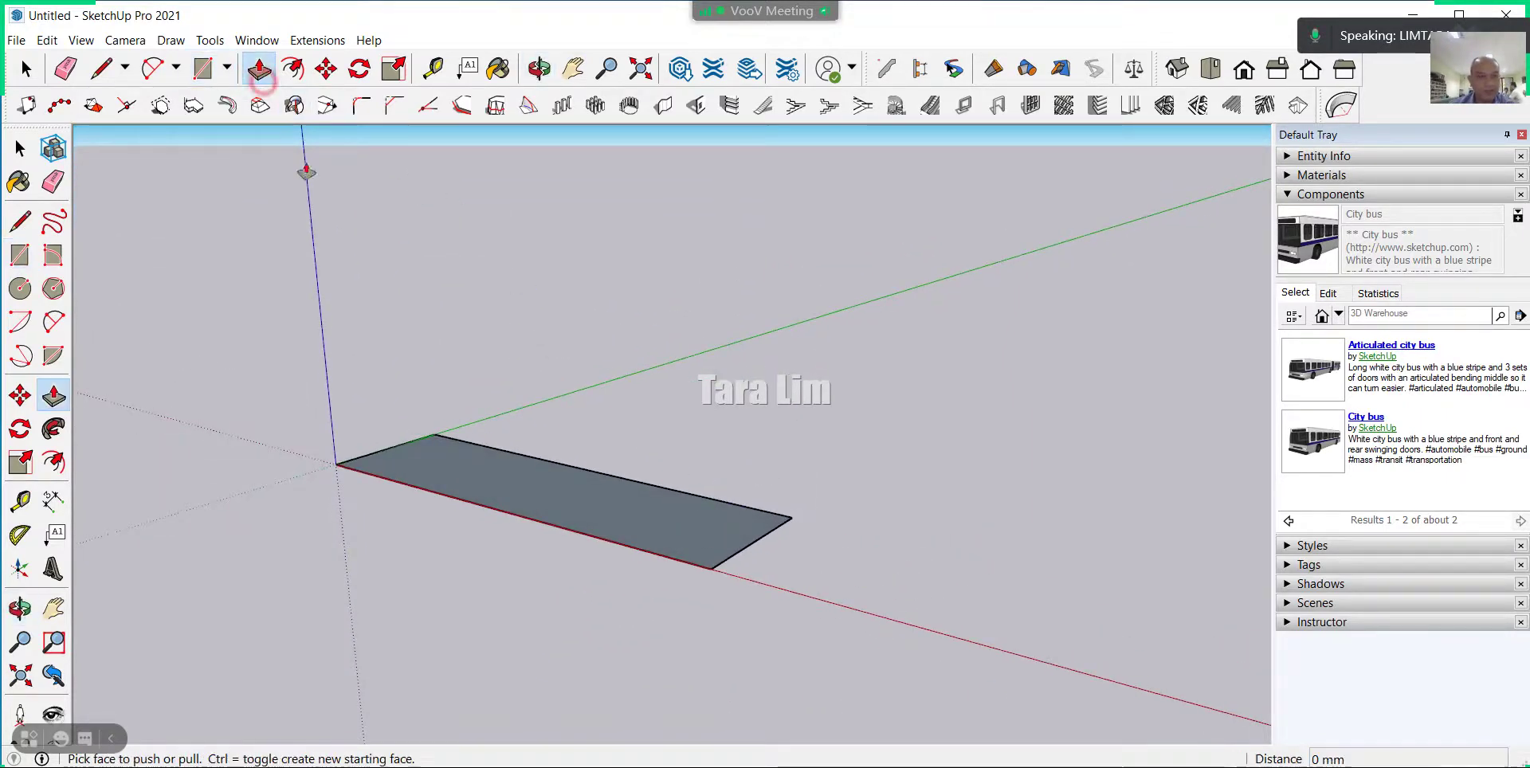
left_click(659, 530)
type("150")
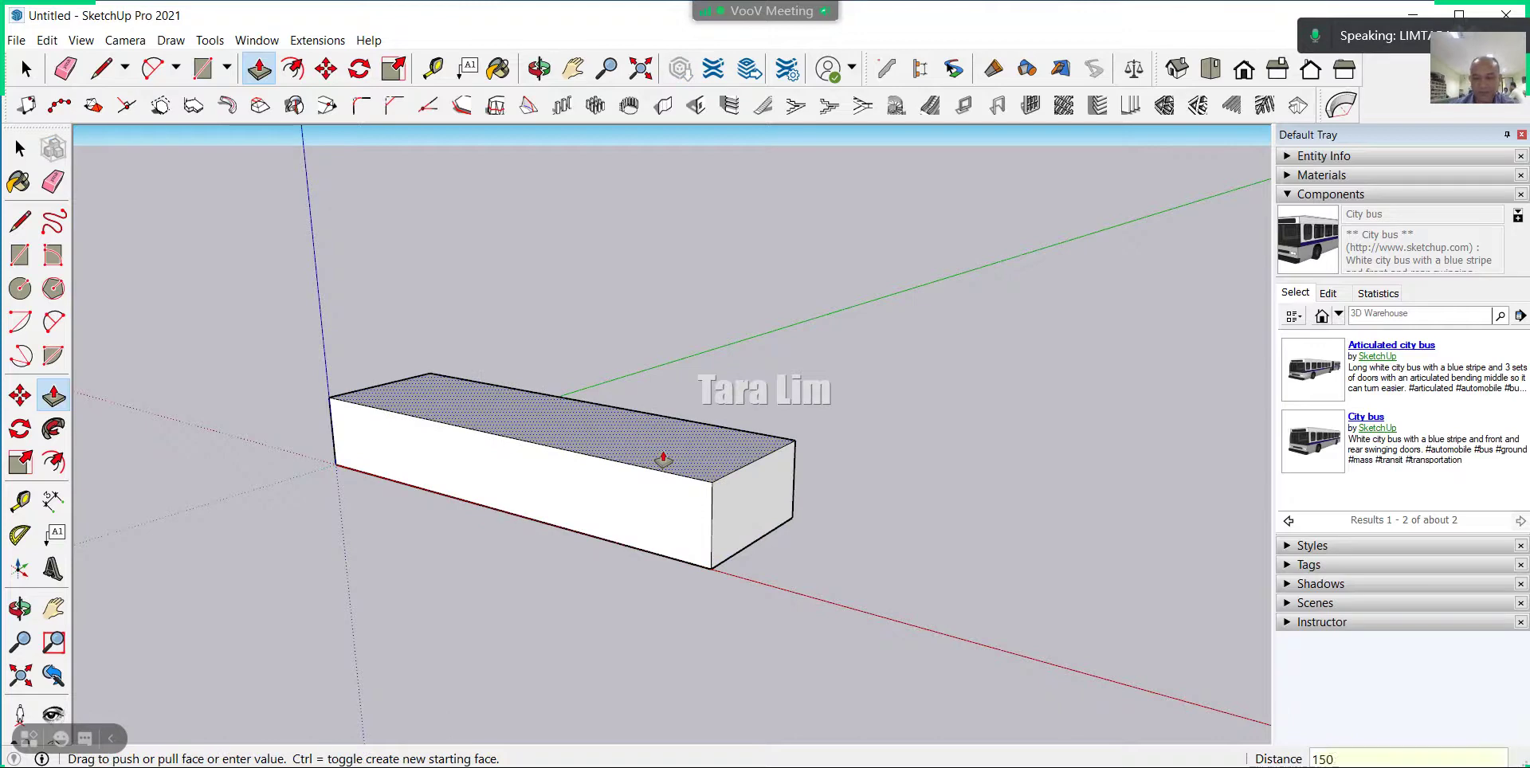
key("Return")
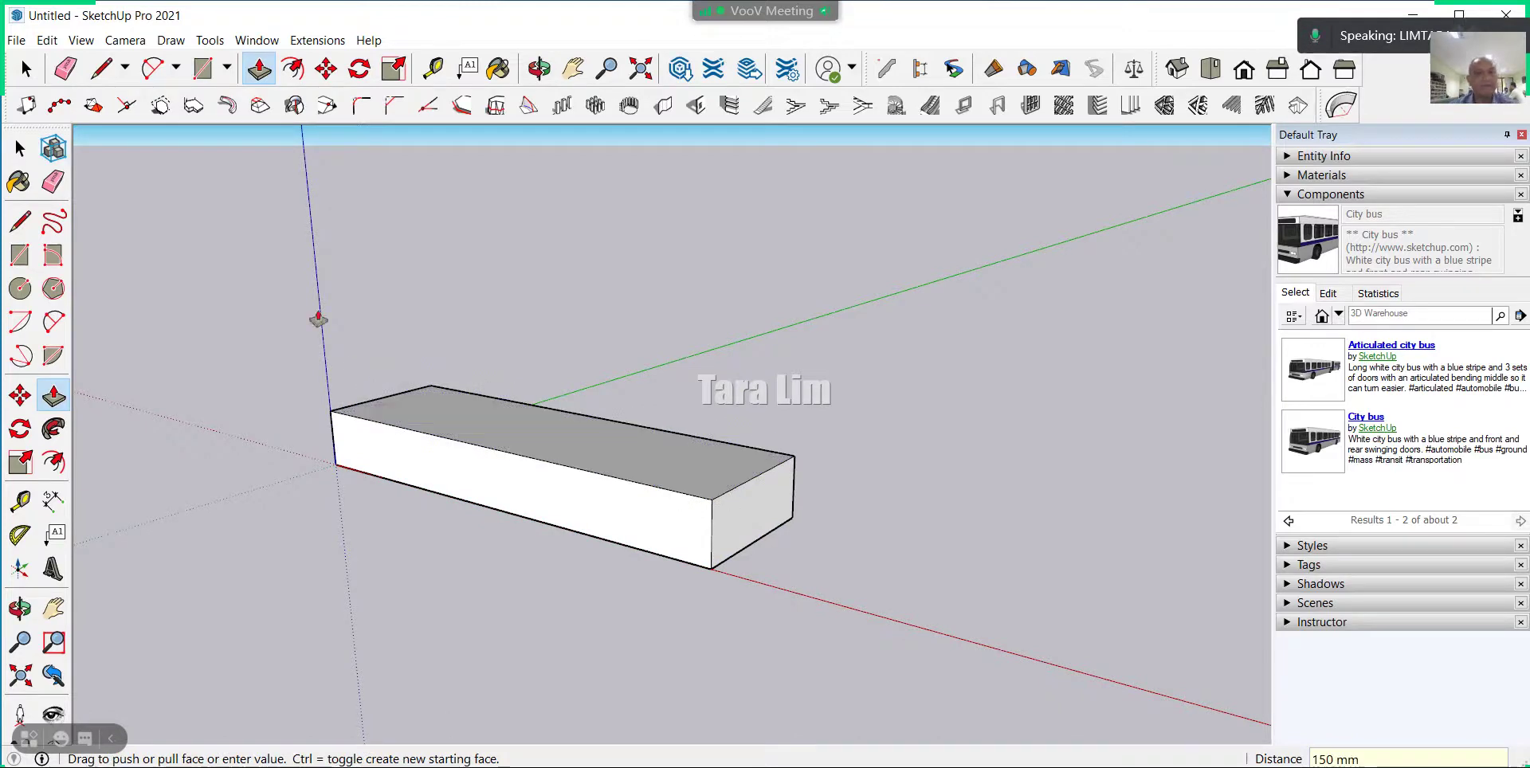
left_click(21, 150)
triple_click(629, 527)
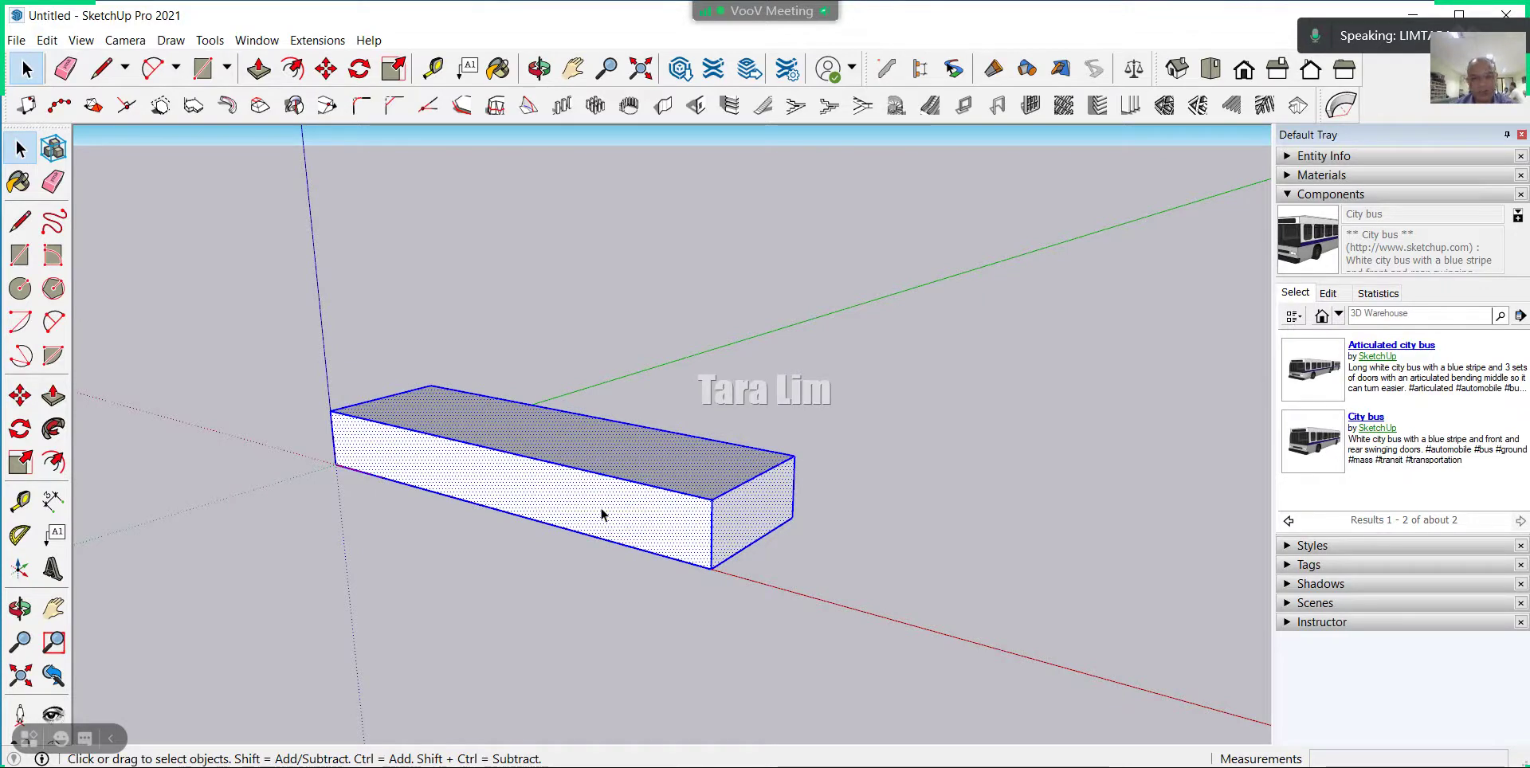
Make the selected box a component, keeping the default name Component#1.
right_click(602, 514)
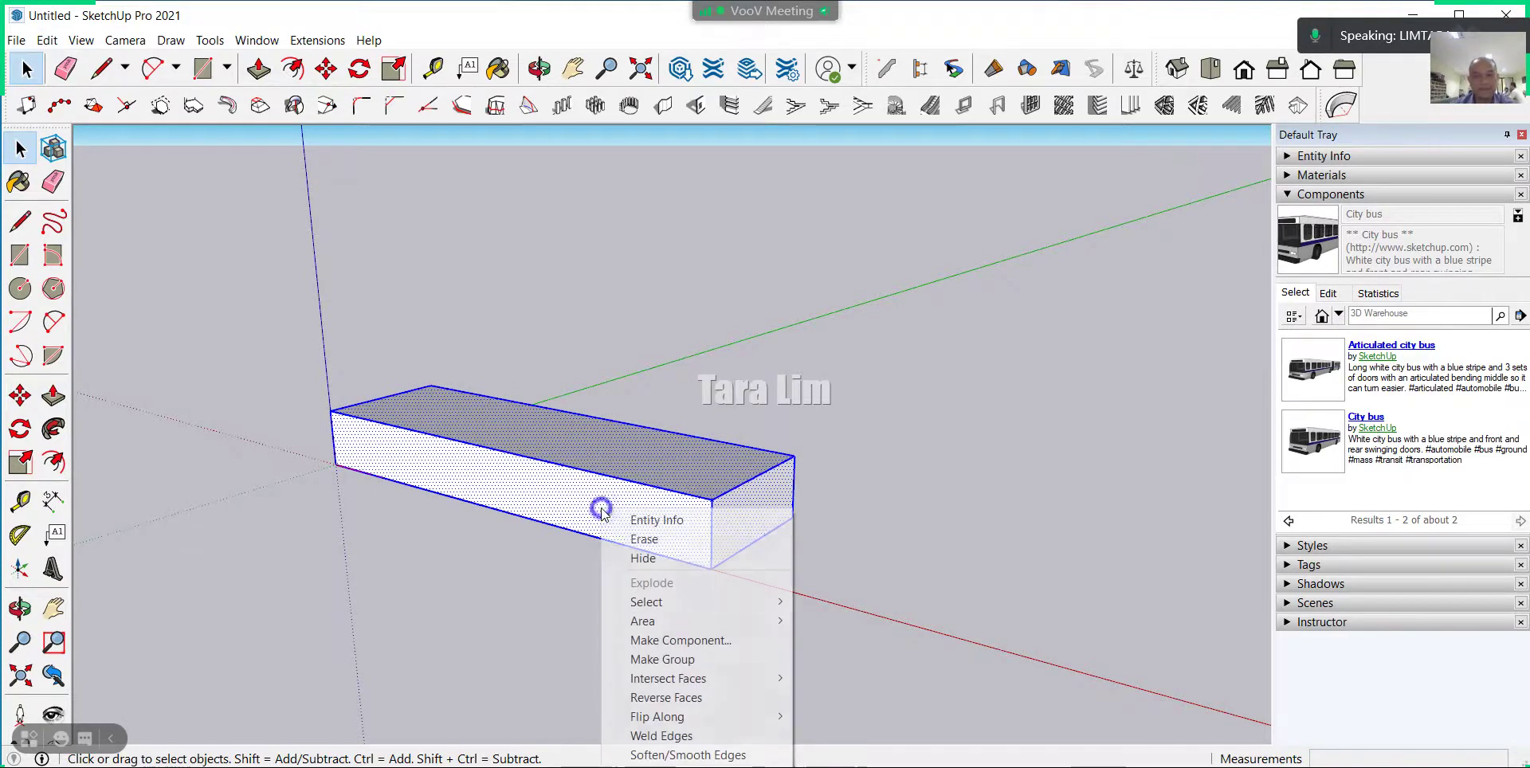
left_click(715, 645)
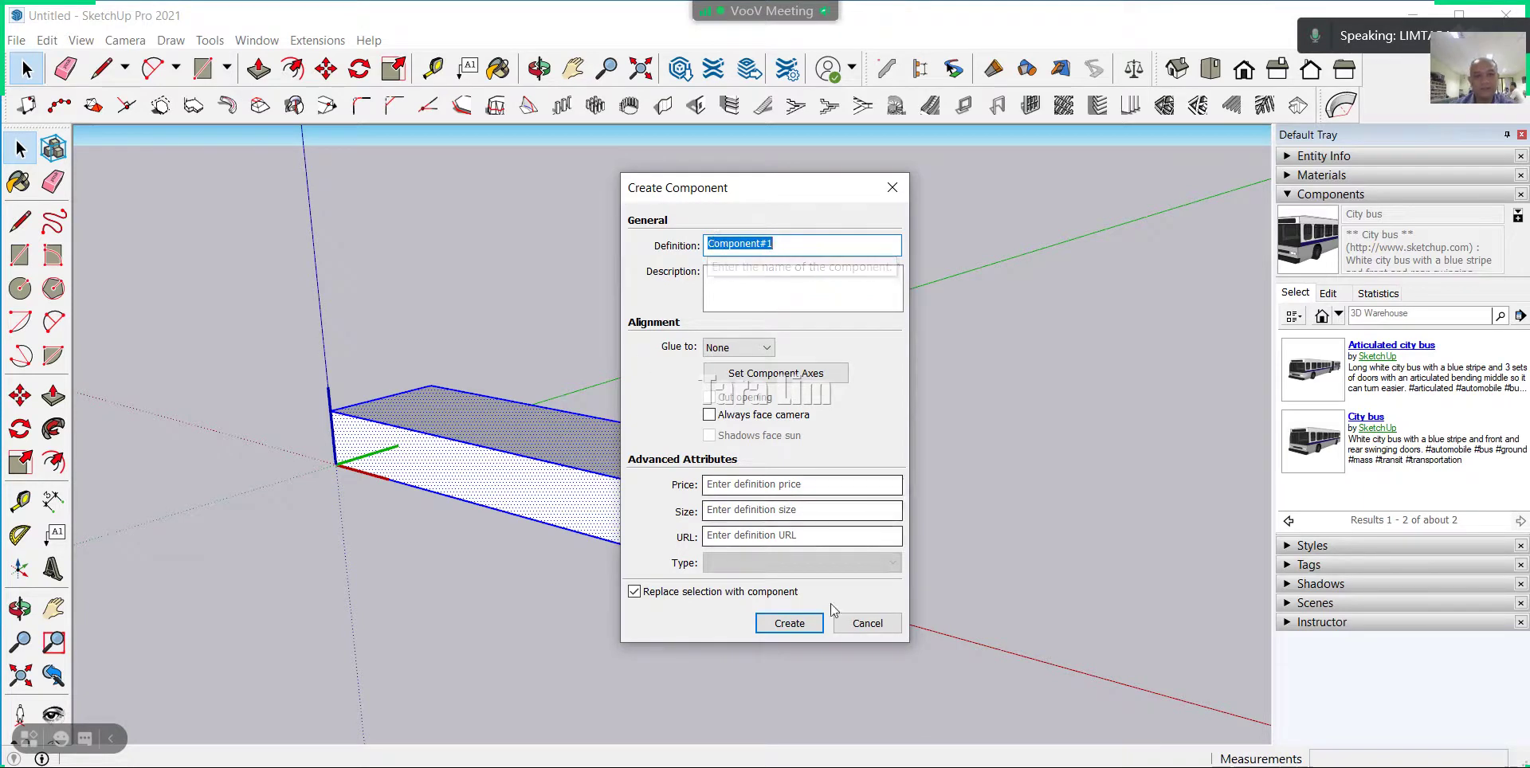
left_click(789, 623)
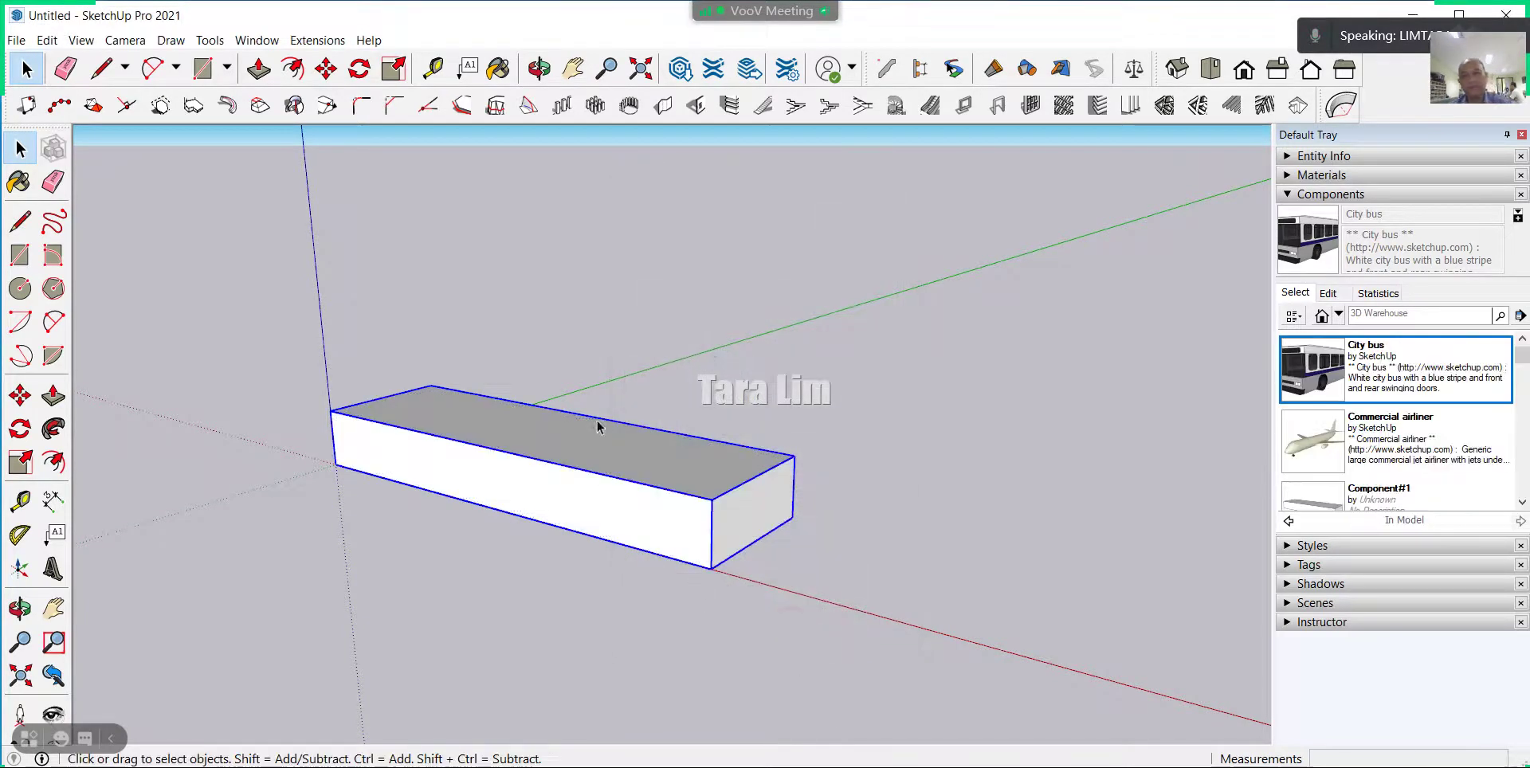
mouse_move(691, 426)
middle_mouse_down()
mouse_move(504, 285)
mouse_move(568, 448)
middle_mouse_up()
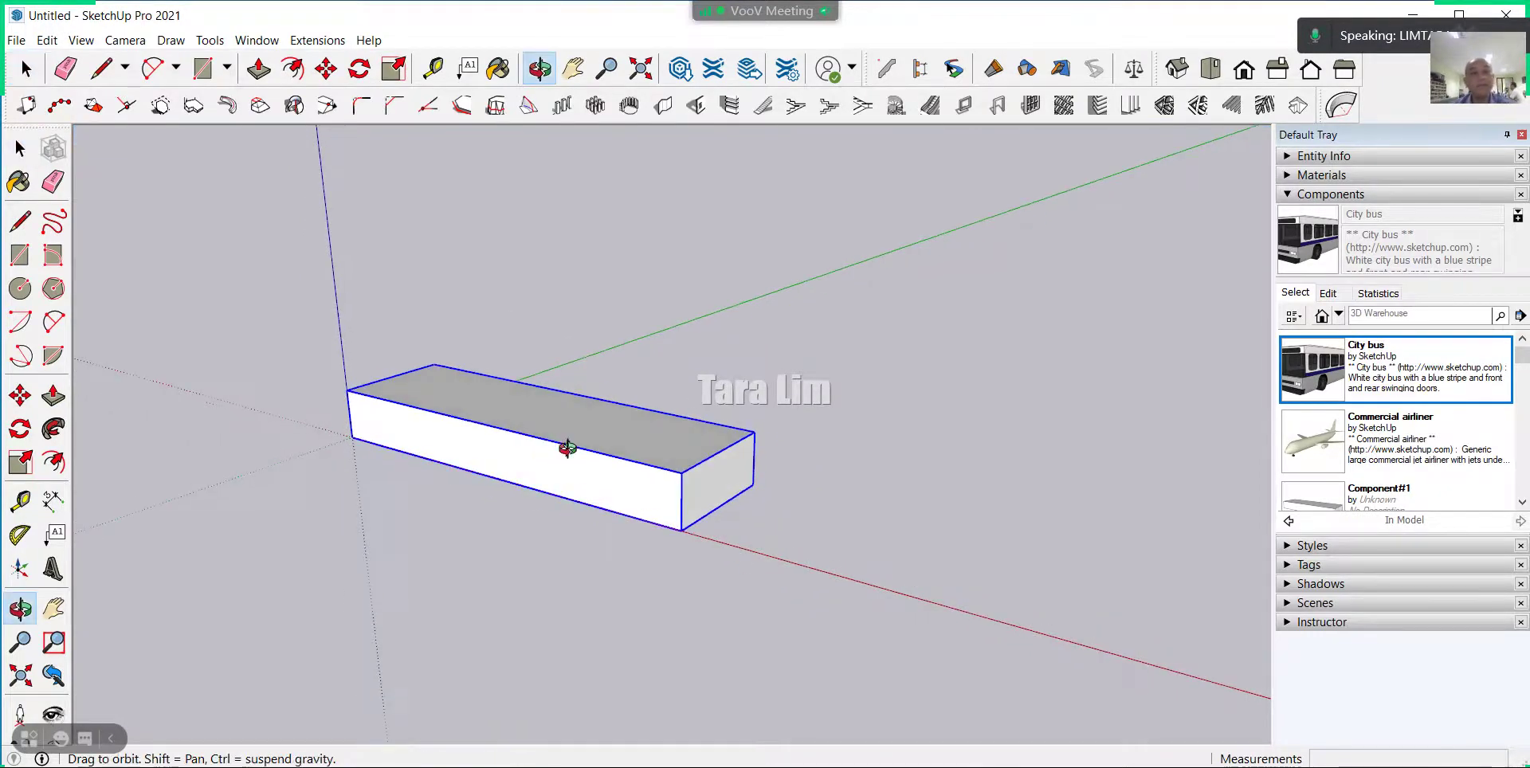
Copy the box from its corner to a spot at the upper left, apart from the original.
left_click(326, 69)
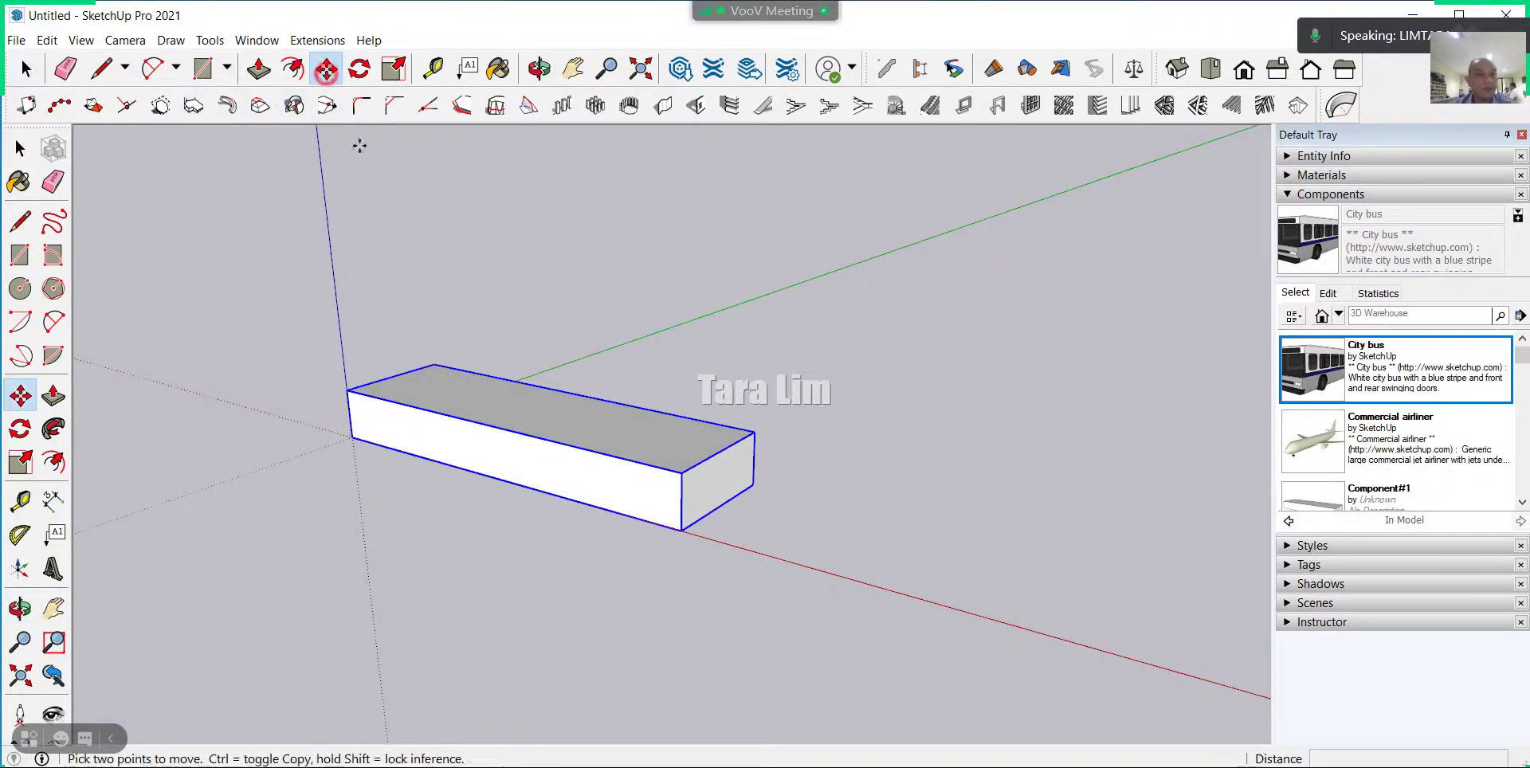
left_click(683, 530)
key("ctrl")
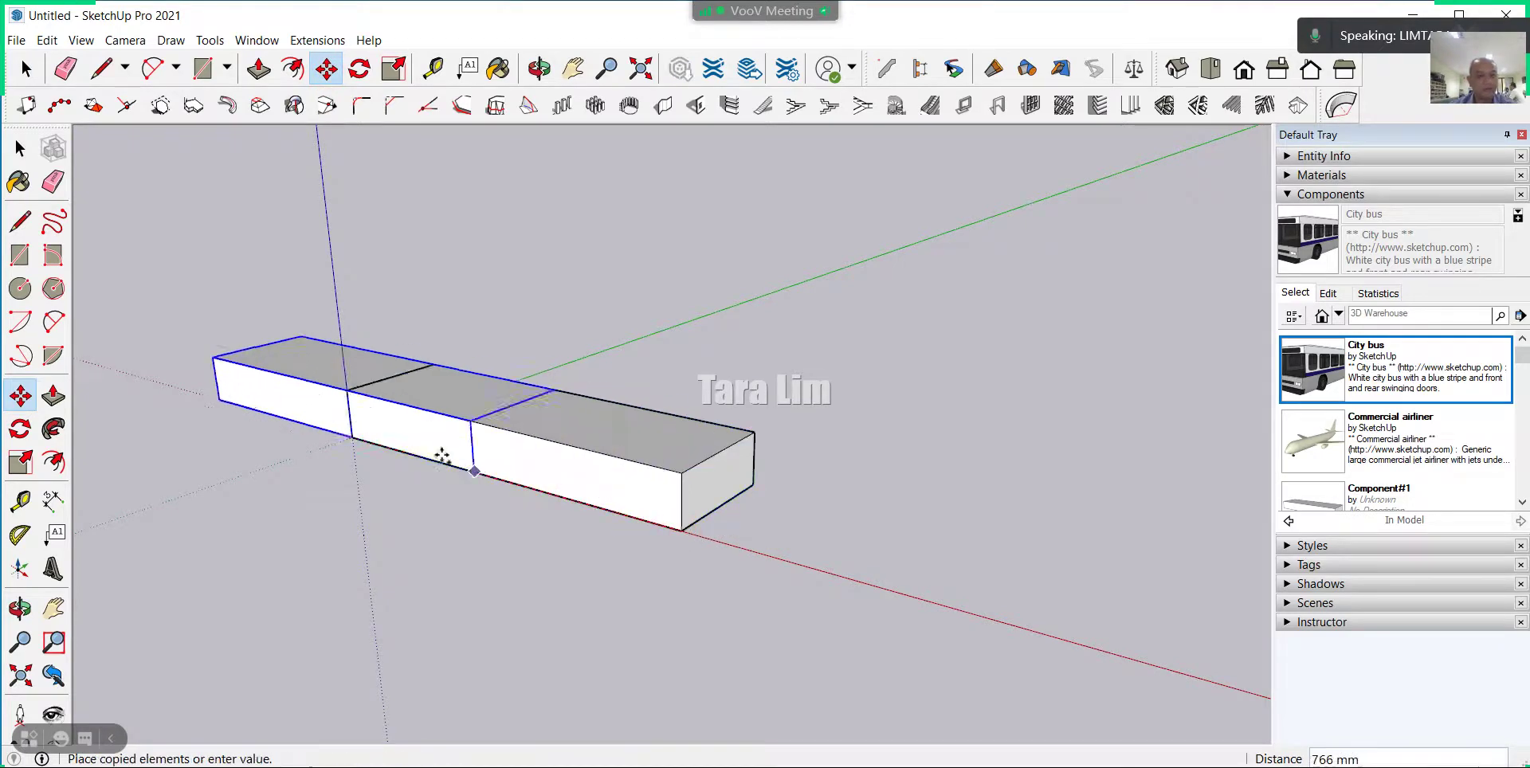
left_click(223, 389)
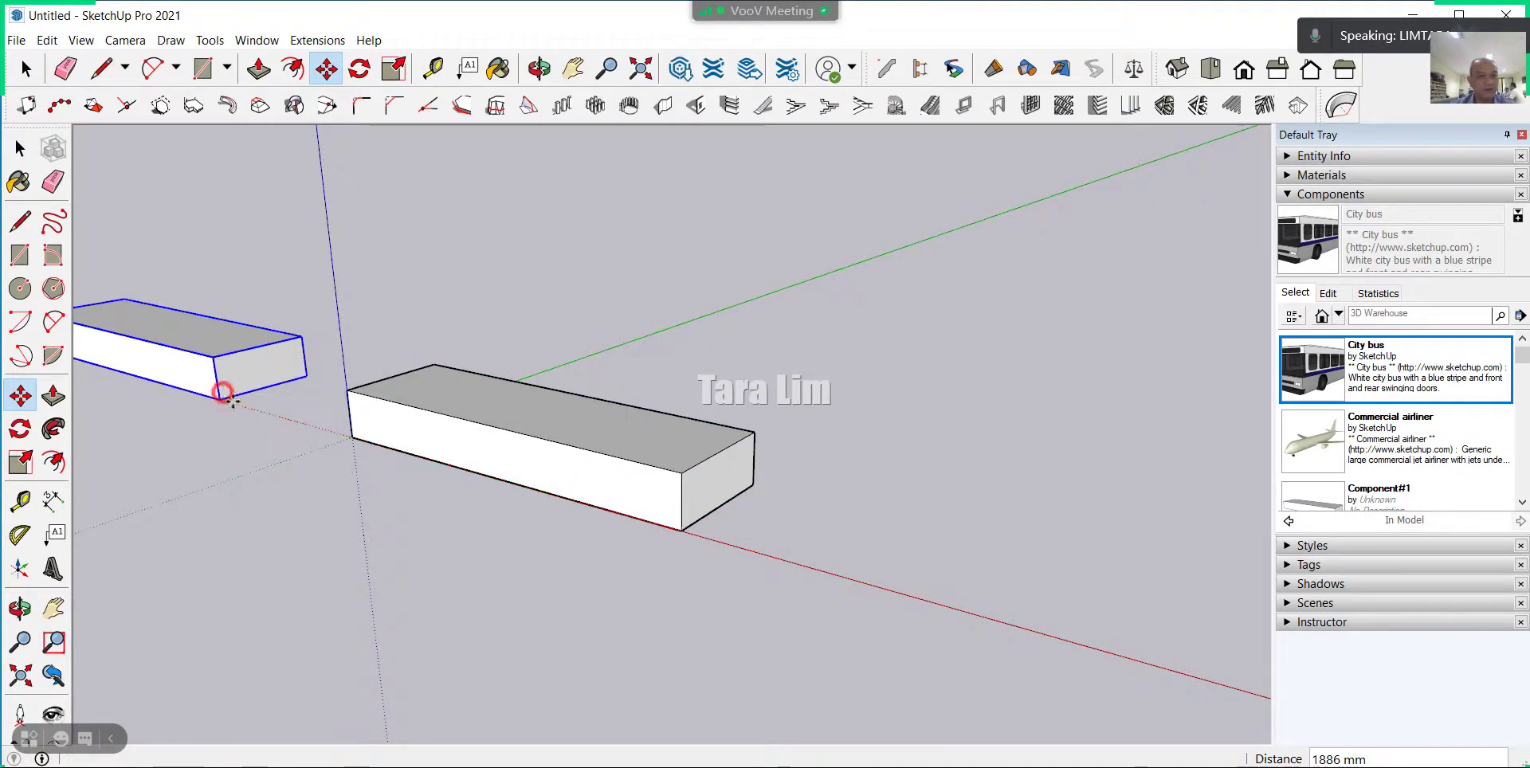
scroll(816, 536, "down", 2)
scroll(816, 536, "up", 2)
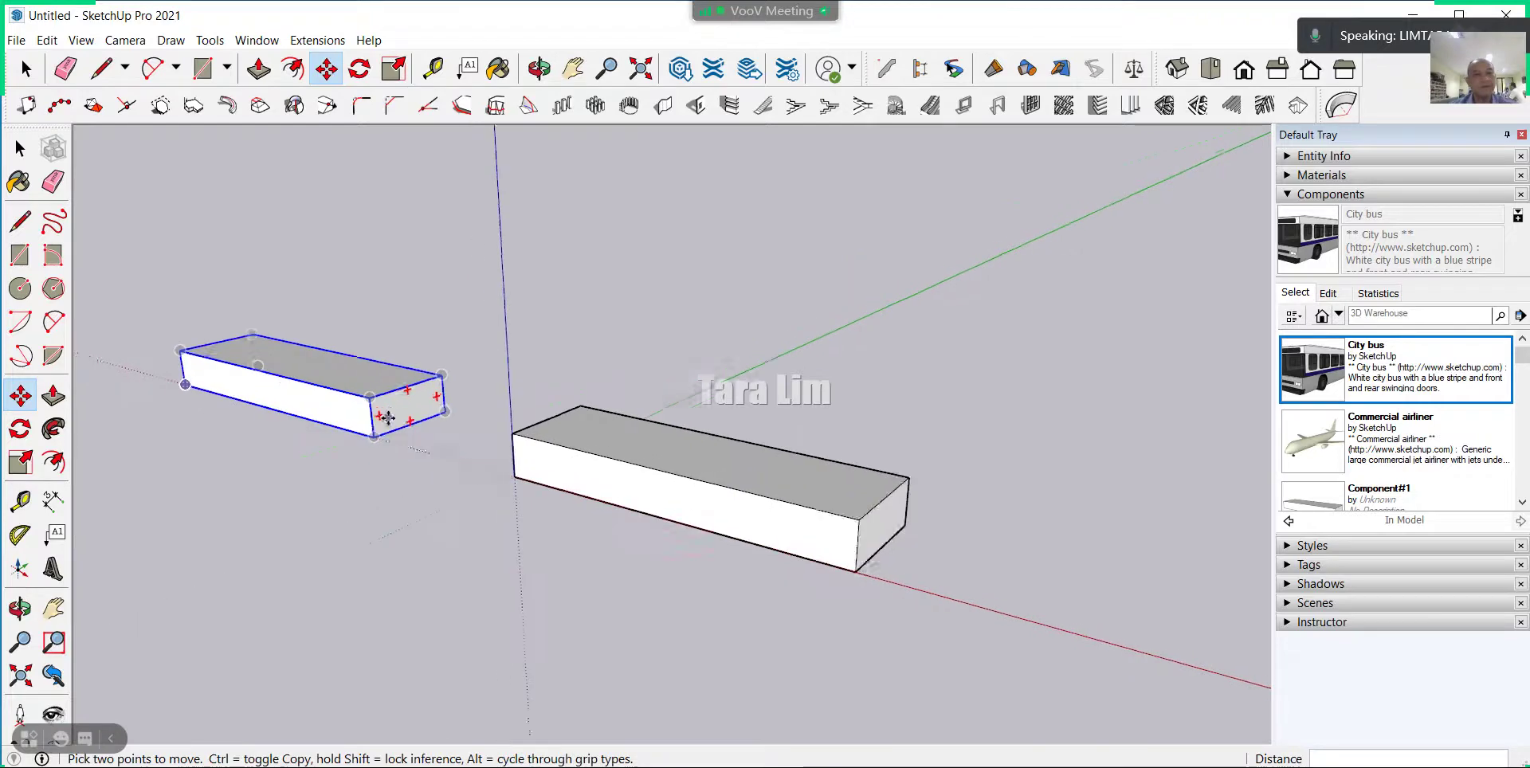
left_click(51, 502)
scroll(170, 429, "up", 1)
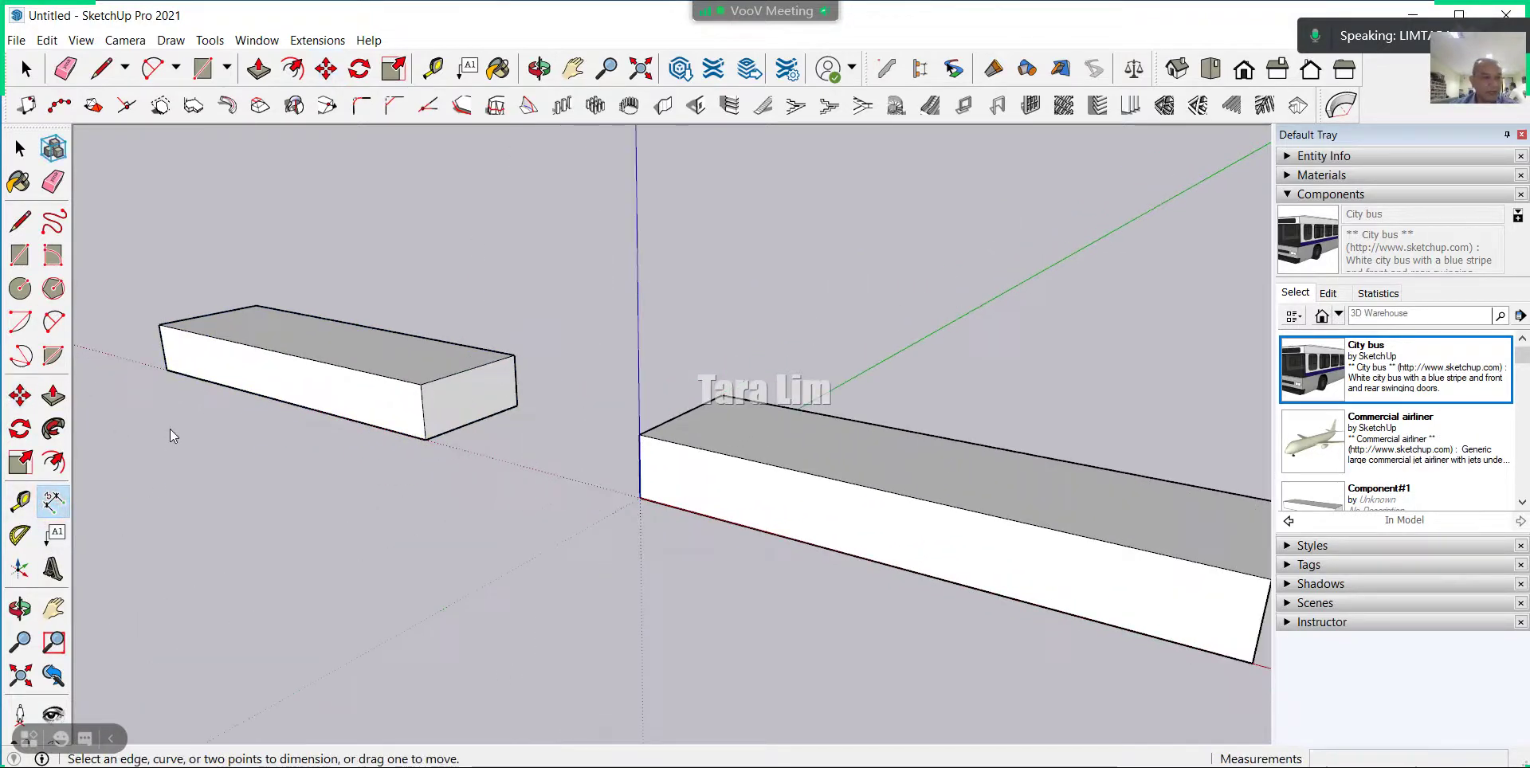
Dimension the copied box's 1200 mm length, 350 mm width and 150 mm thickness.
left_click(169, 372)
left_click(427, 439)
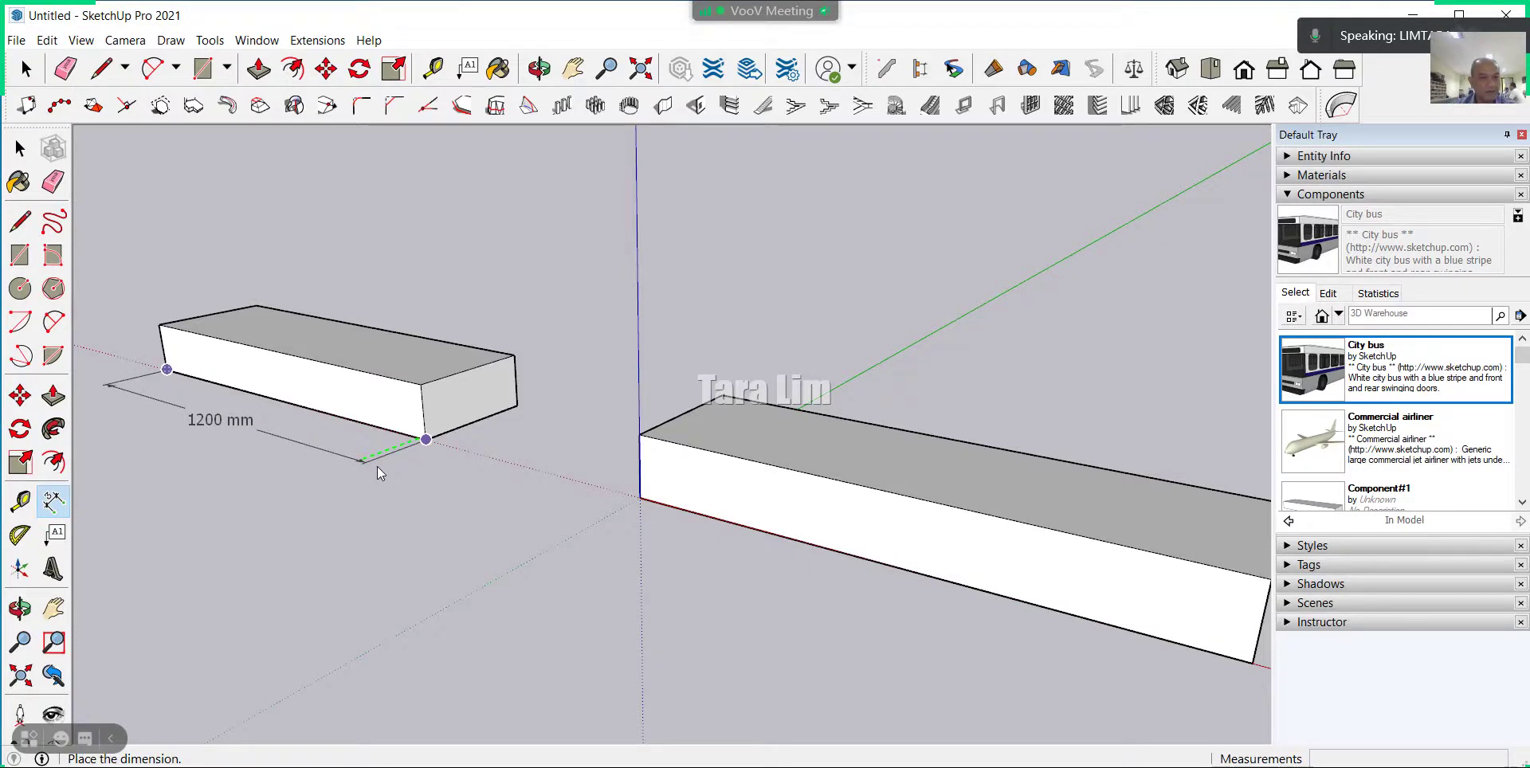
left_click(376, 466)
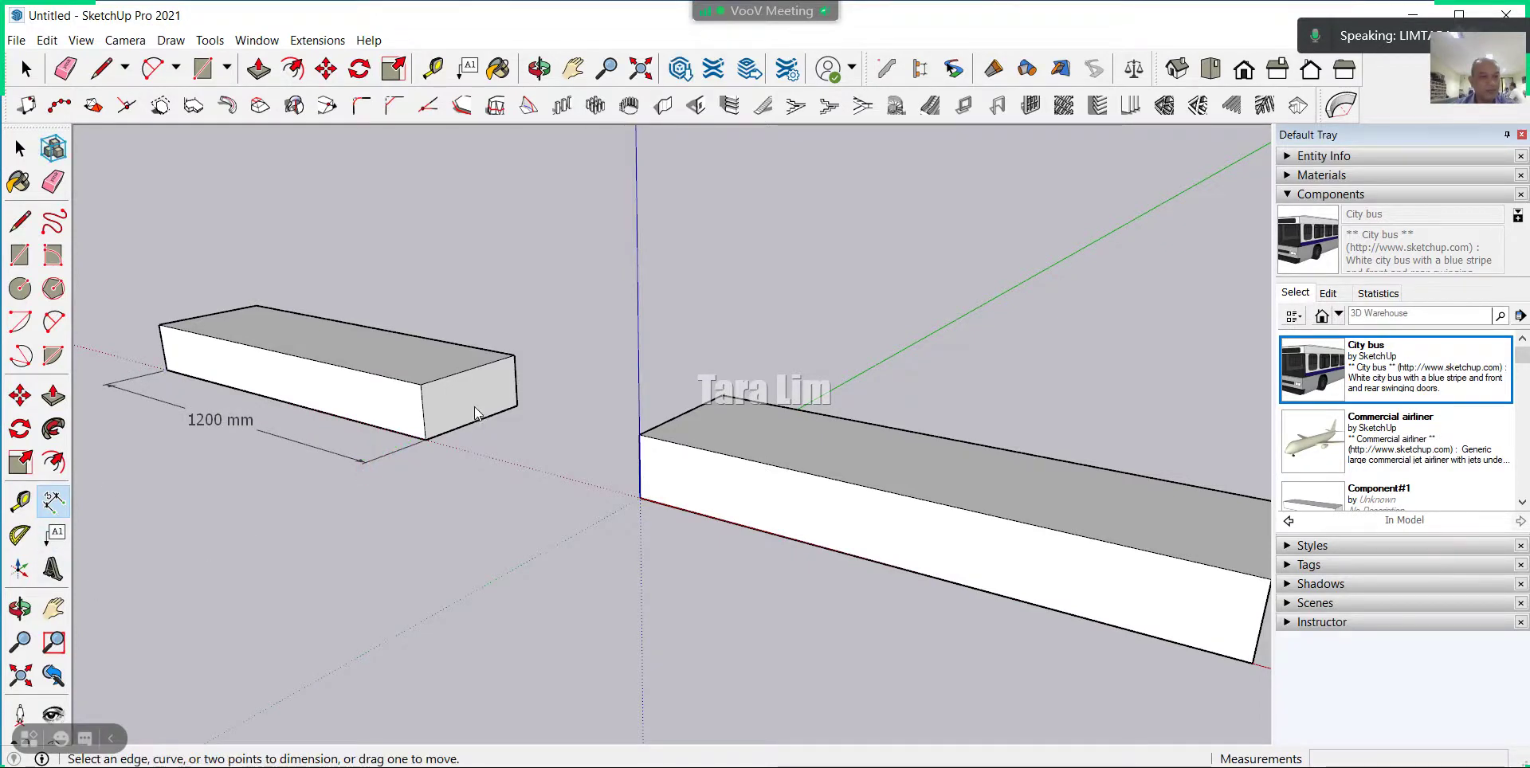
left_click(426, 441)
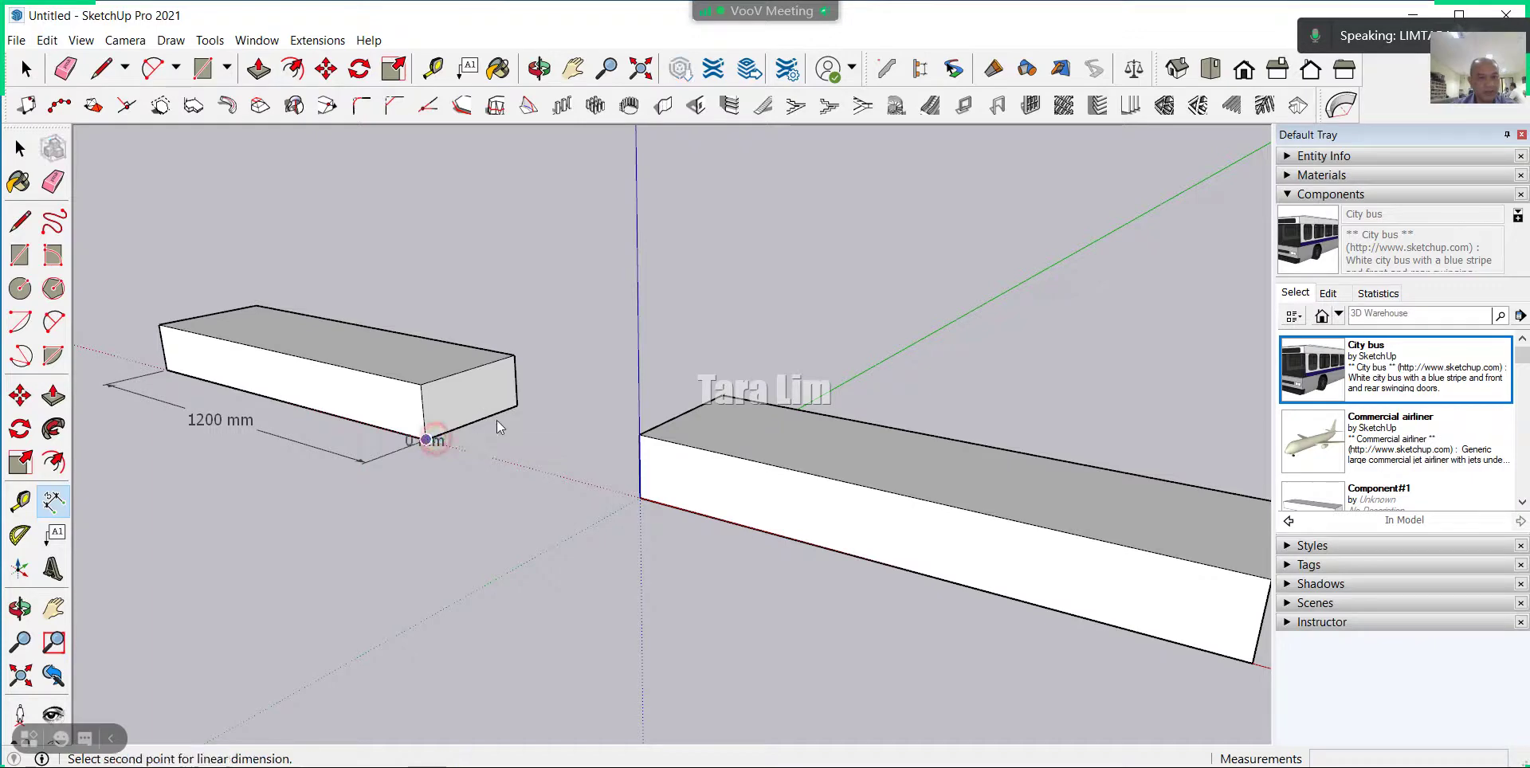
left_click(518, 406)
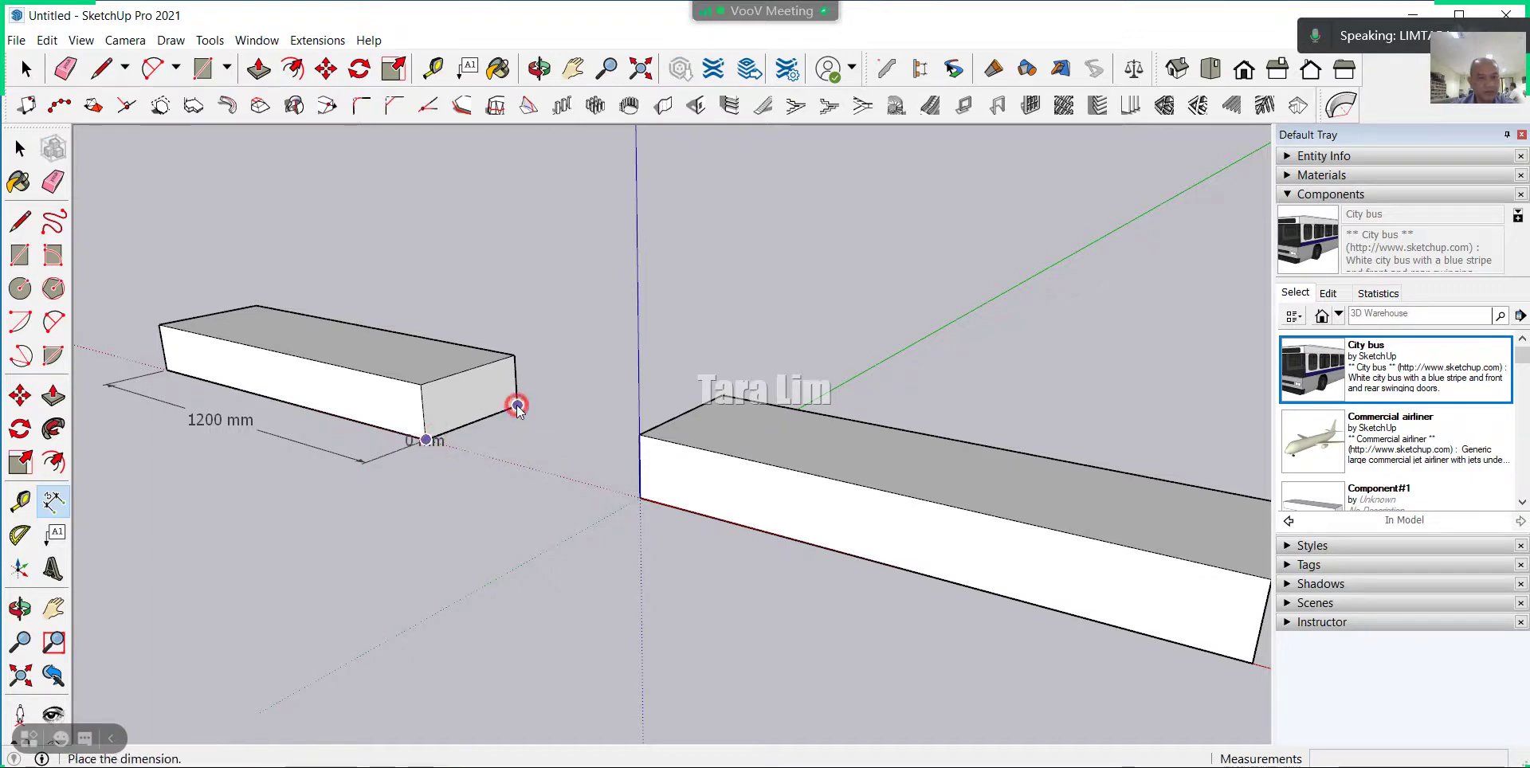
left_click(516, 462)
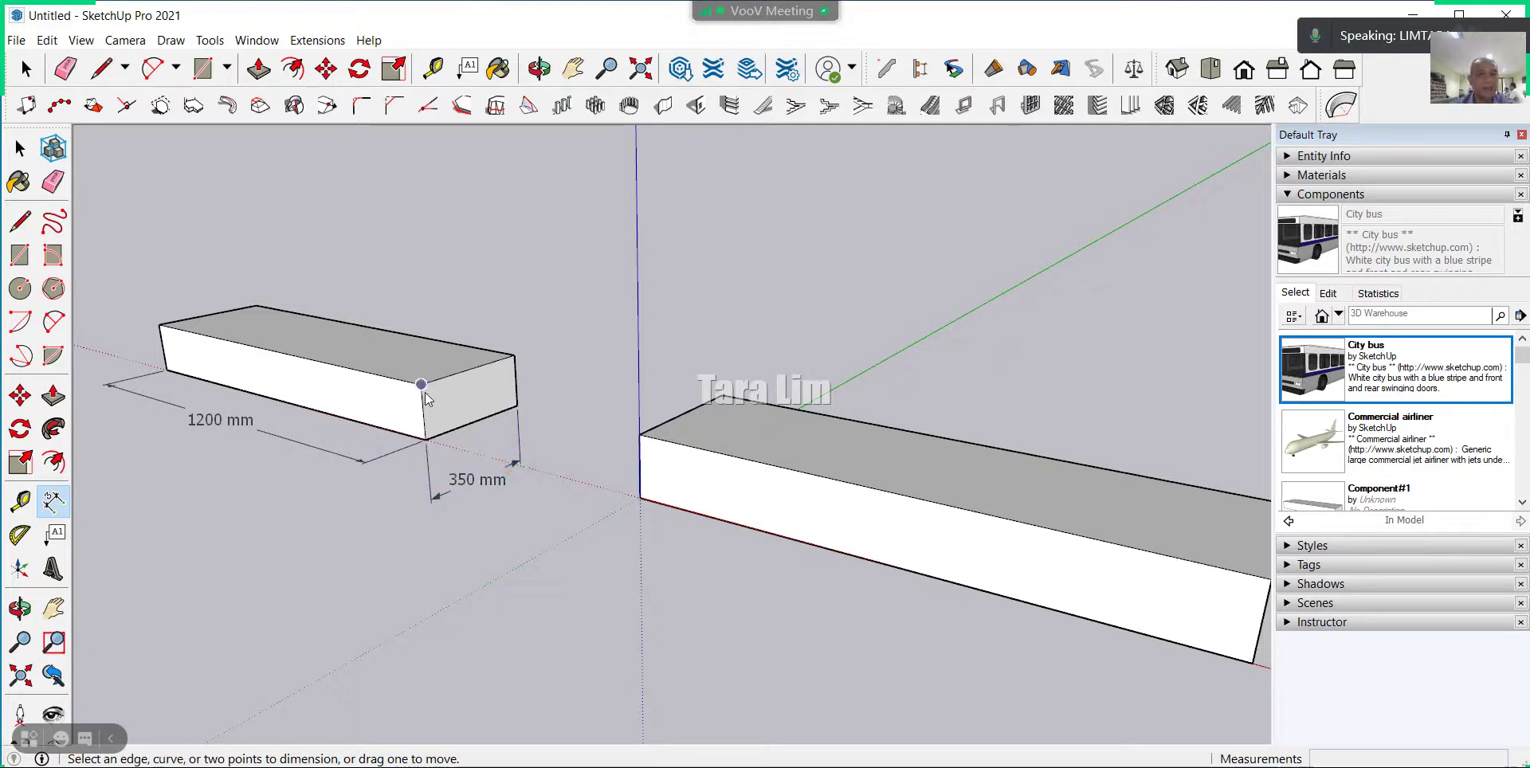
left_click(158, 323)
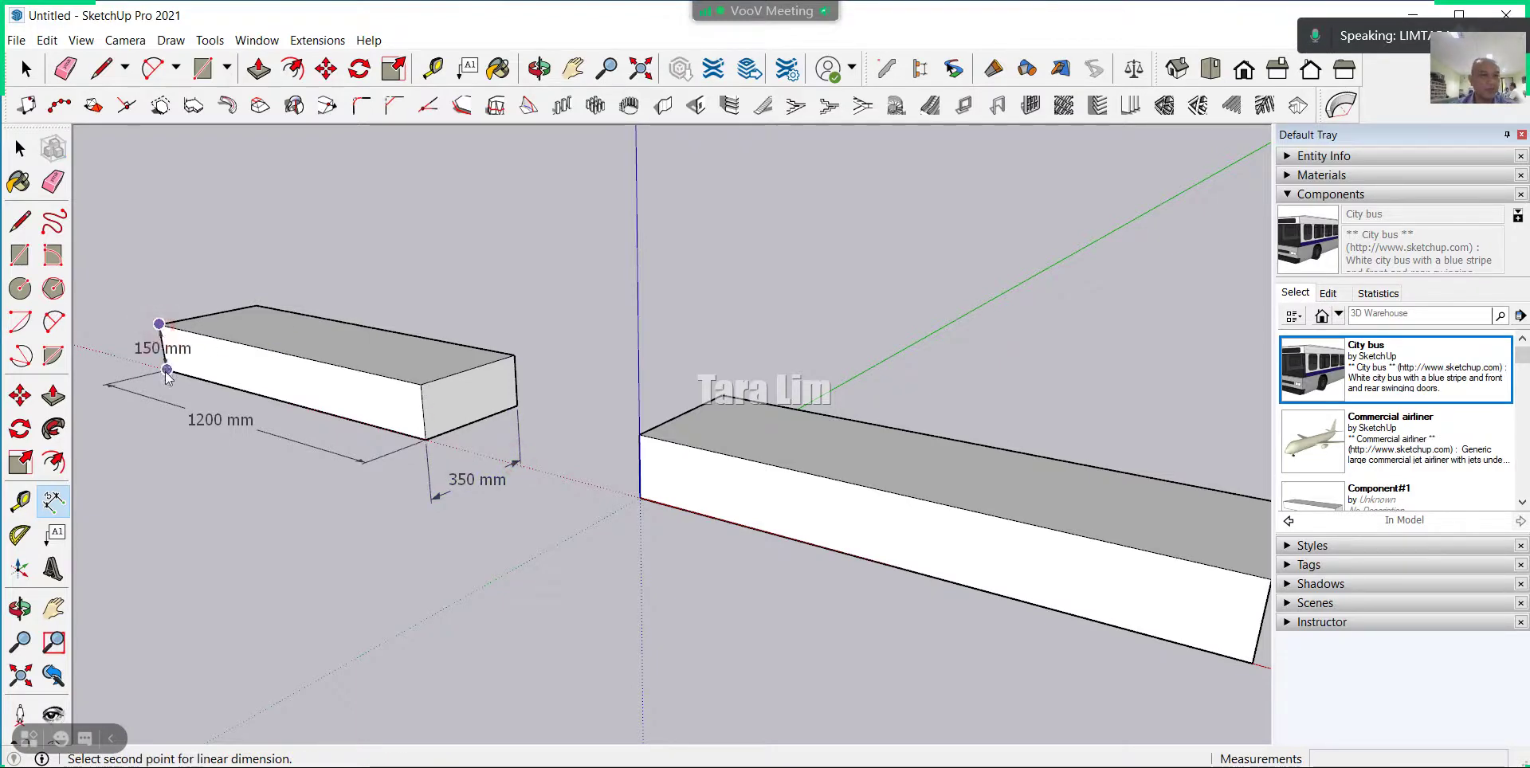
left_click(167, 369)
left_click(104, 388)
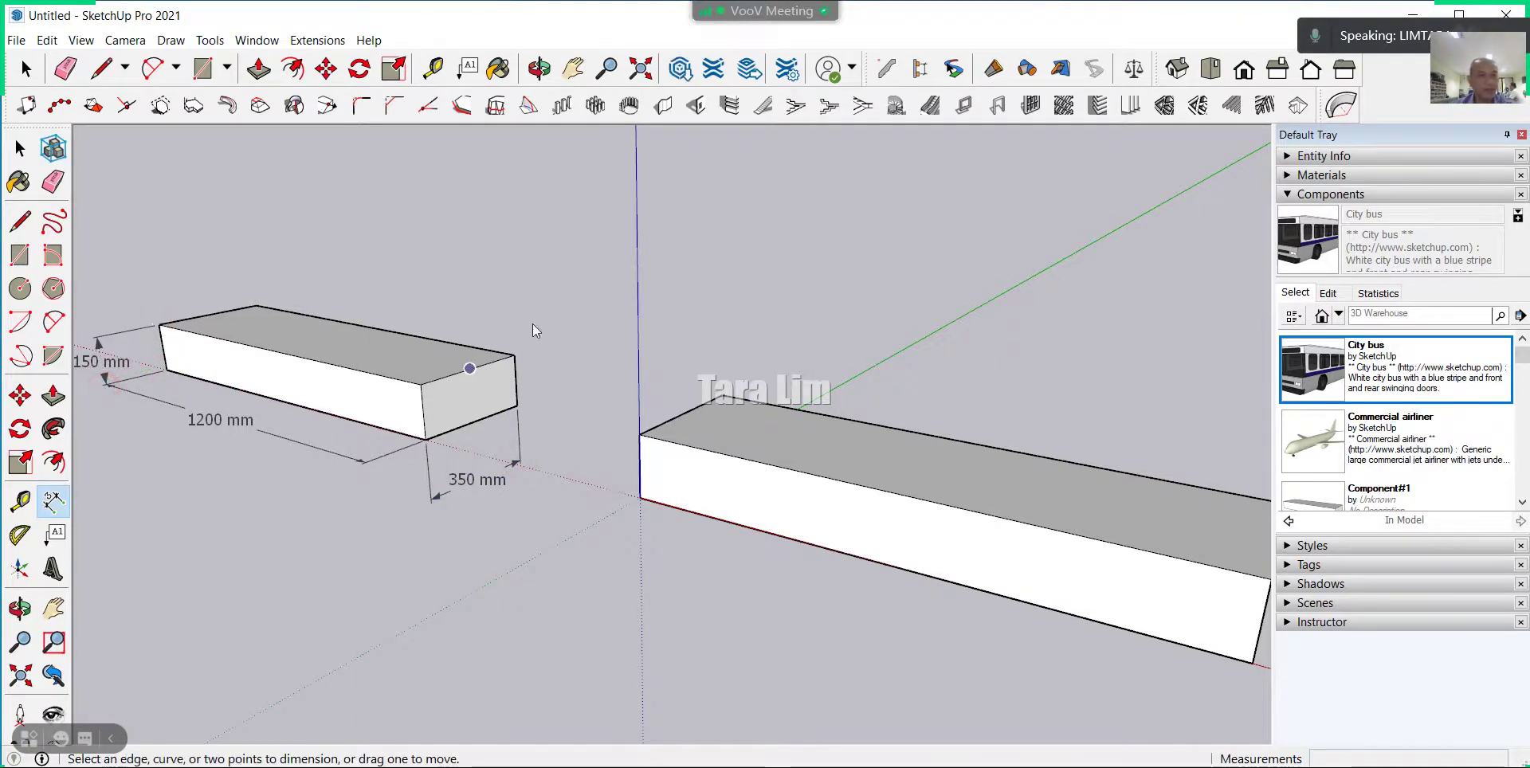
scroll(494, 335, "down", 2)
scroll(195, 368, "up", 2)
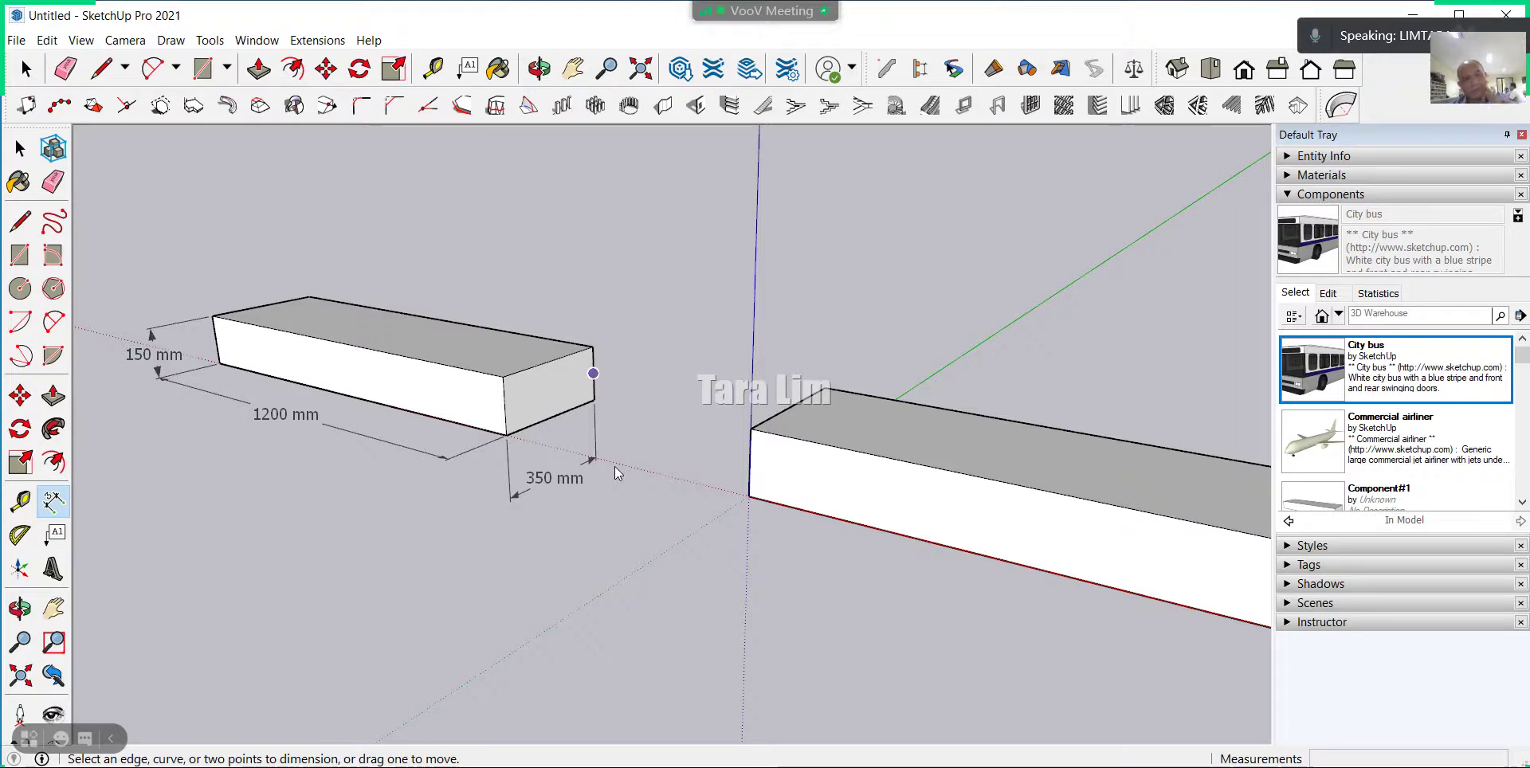
Delete the misplaced 350 mm dimension.
key("space")
left_click(548, 483)
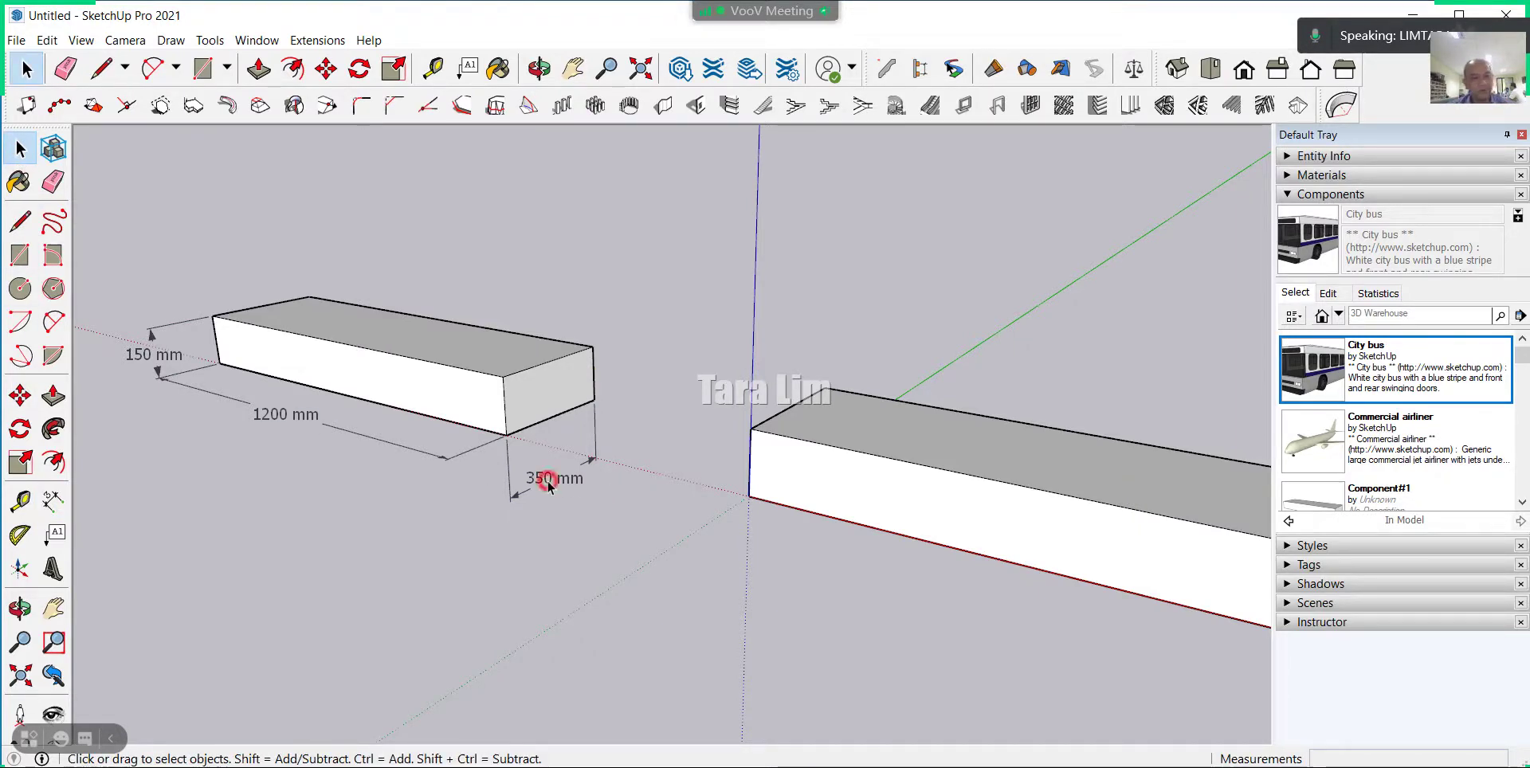
key("Delete")
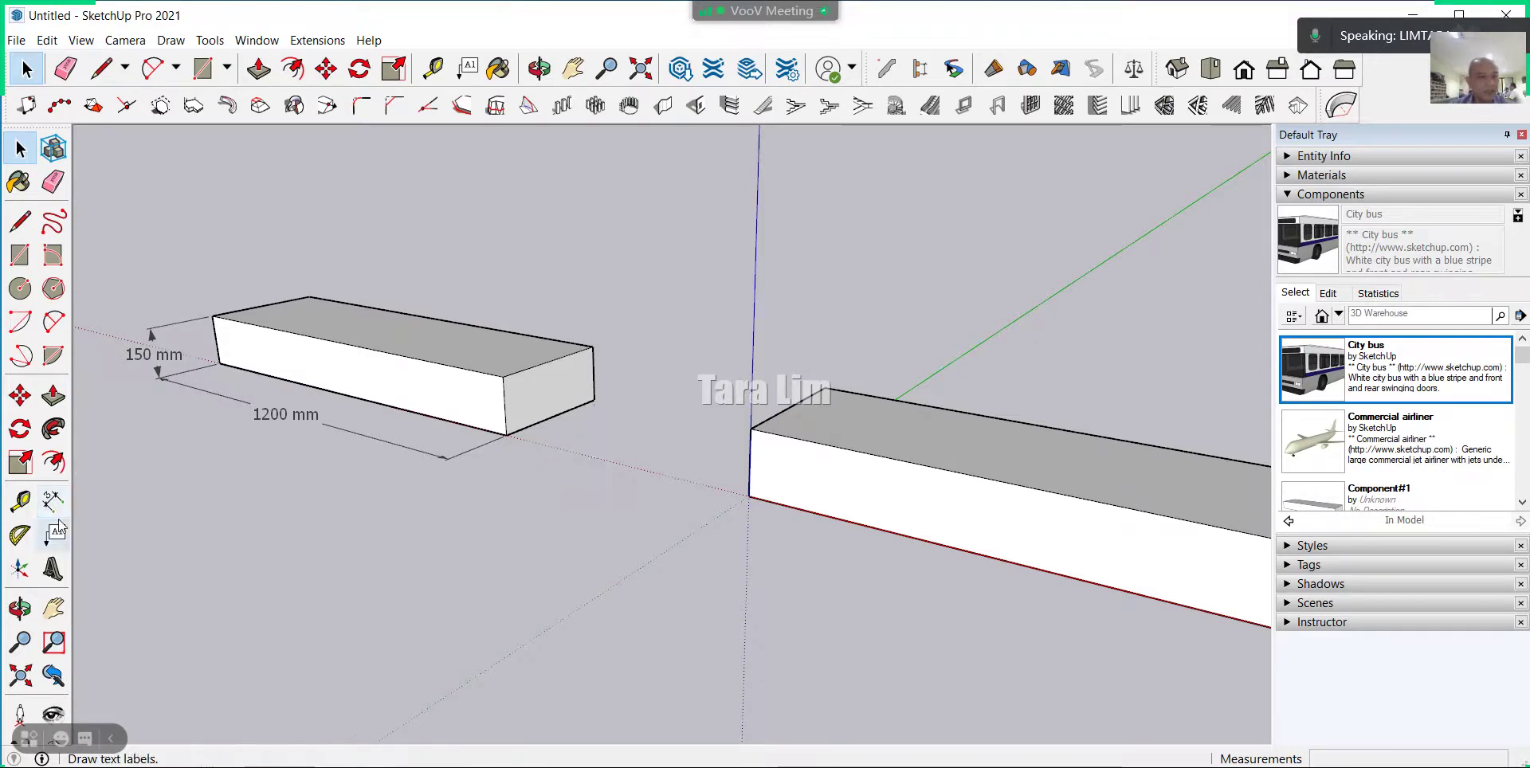
Redraw the 350 mm depth dimension from the bottom corner to the far corner.
left_click(51, 501)
left_click(507, 435)
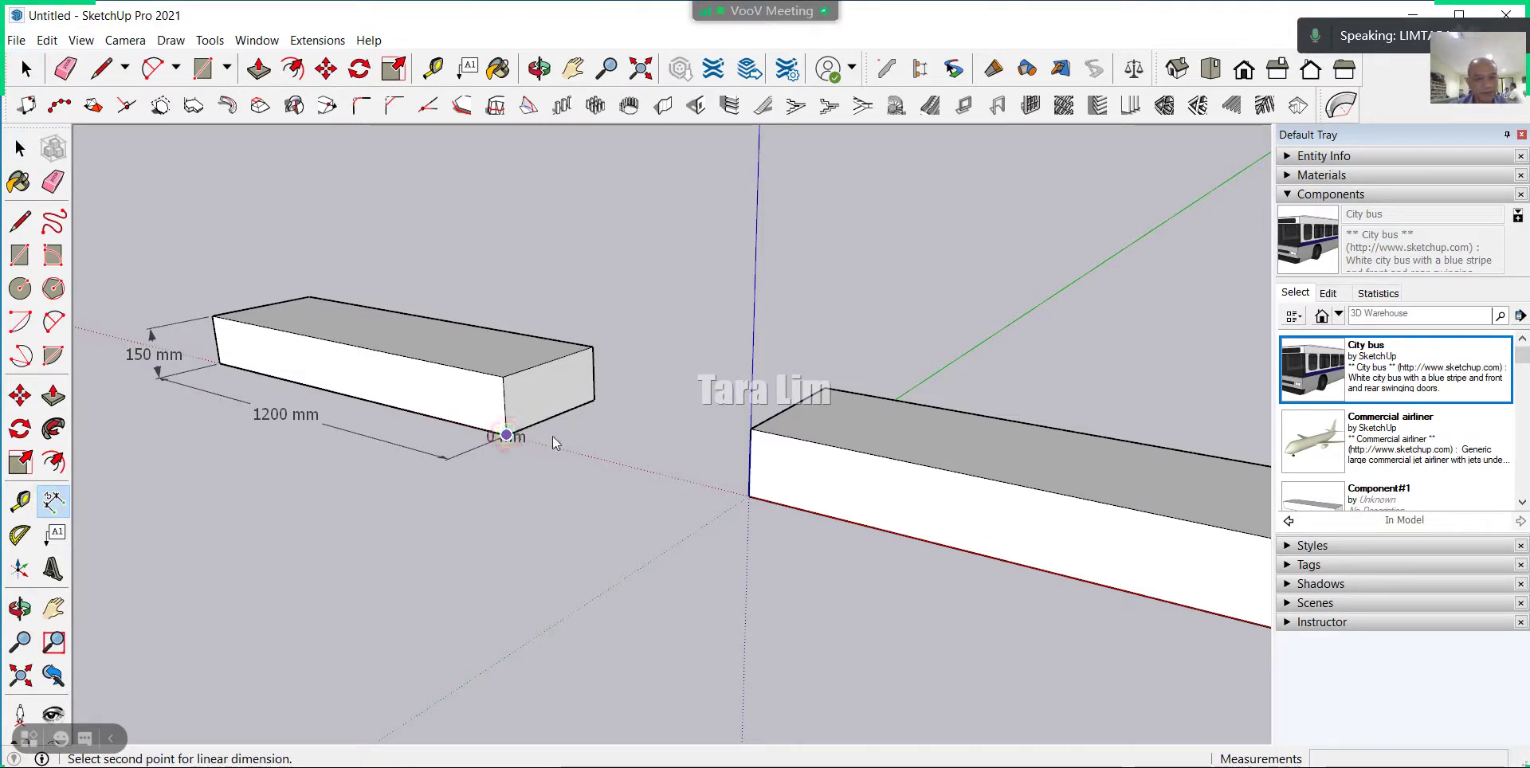
key("Escape")
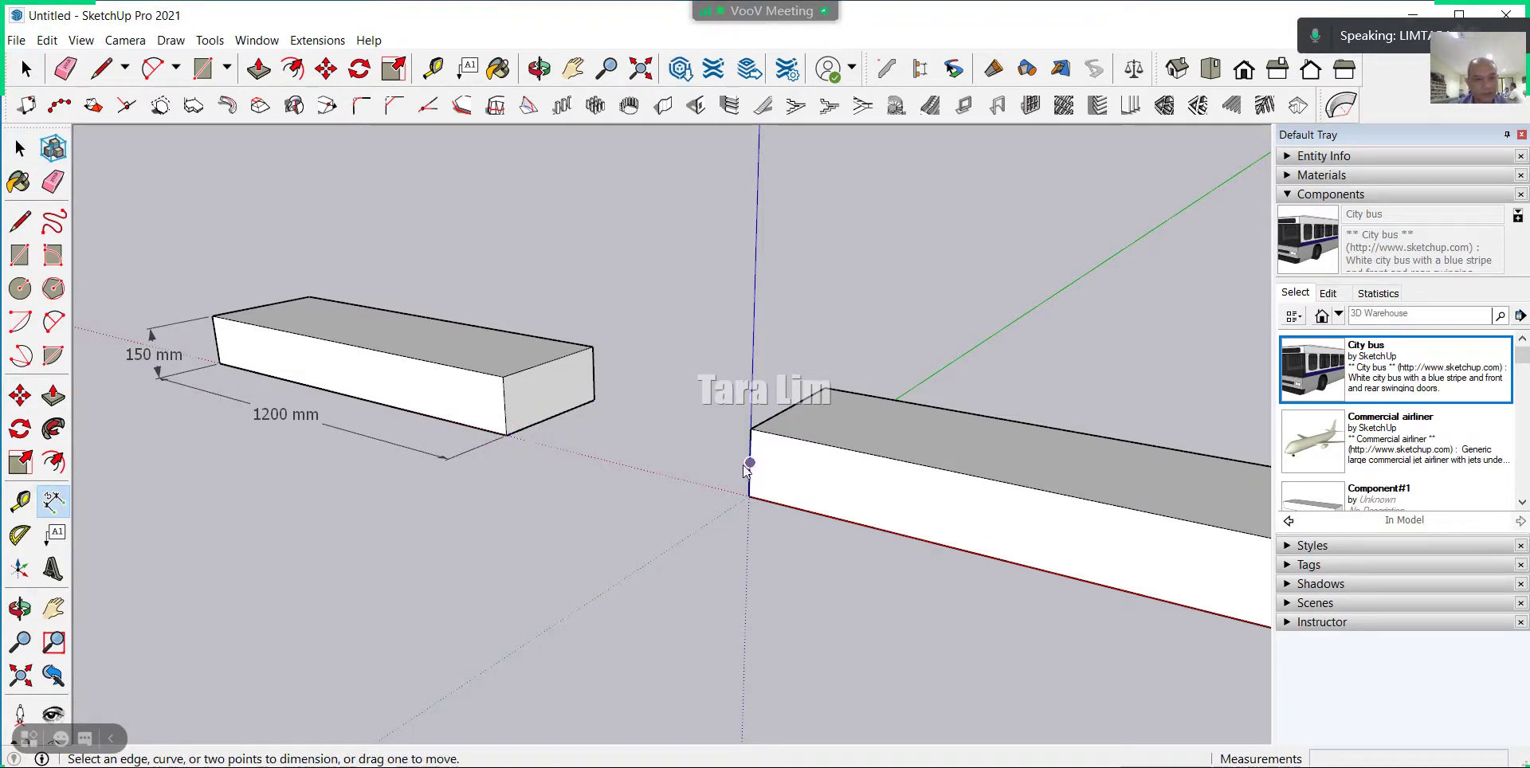
scroll(536, 425, "up", 2)
scroll(534, 425, "up", 2)
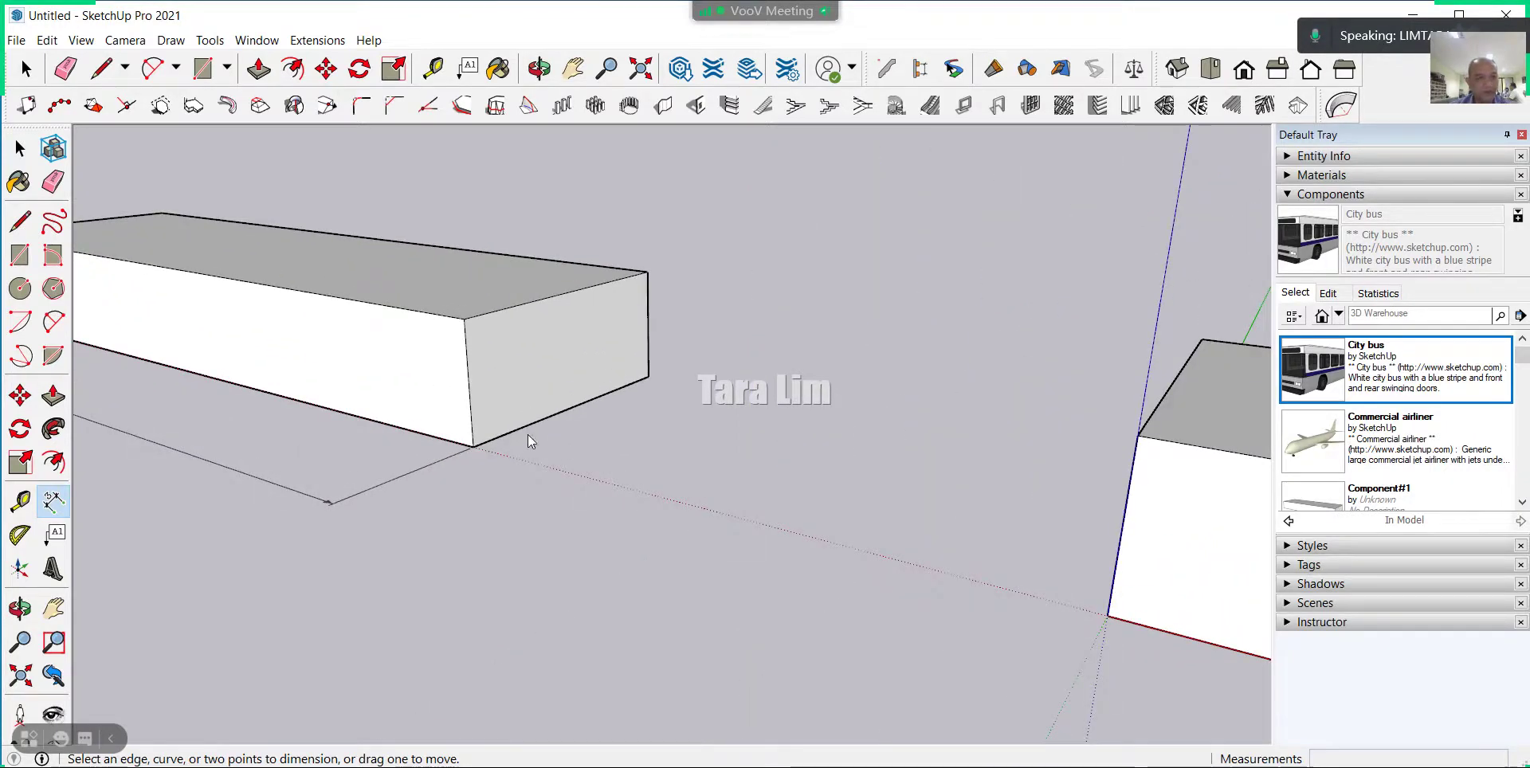
left_click(474, 446)
left_click(650, 377)
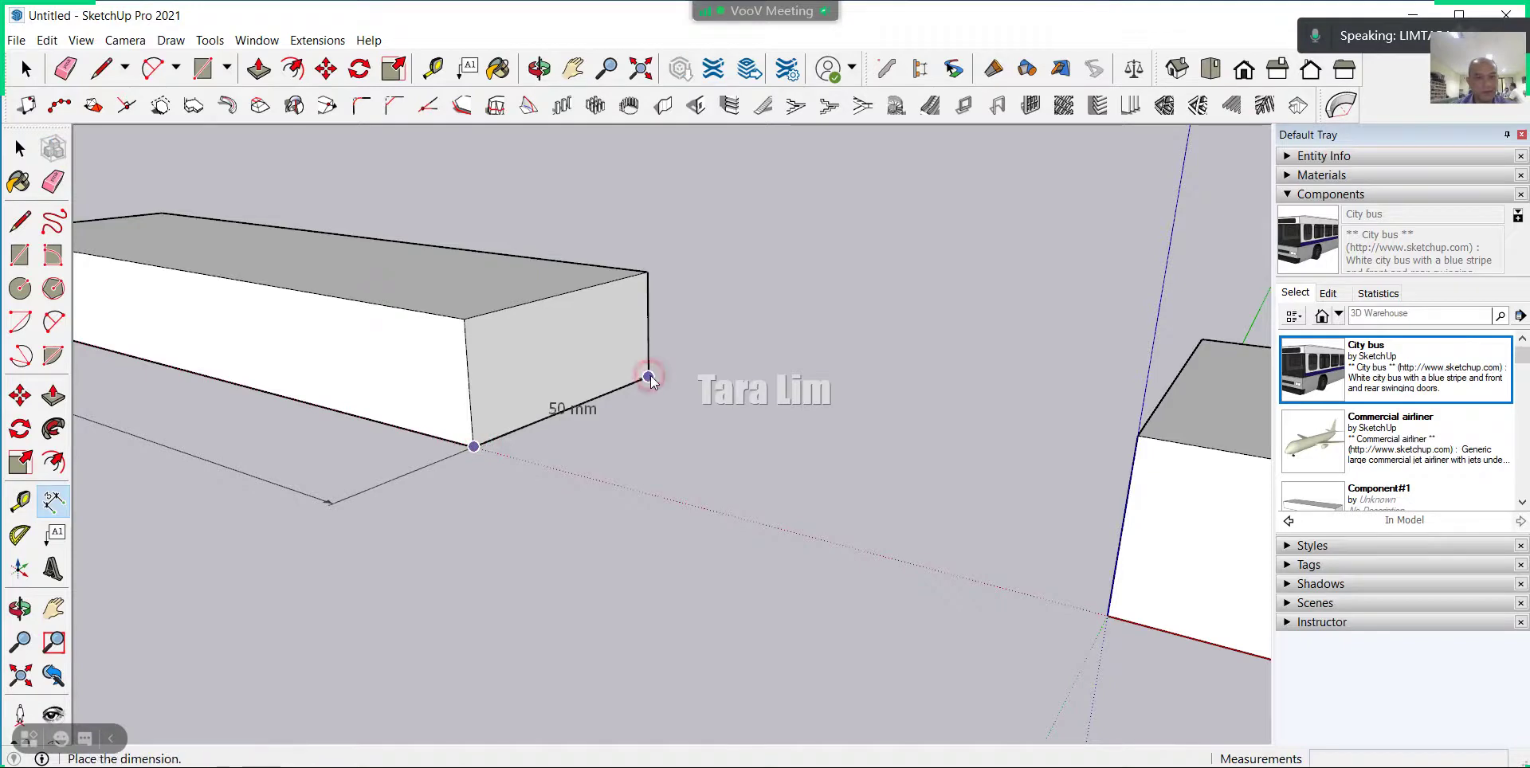
scroll(650, 376, "down", 2)
scroll(650, 377, "down", 1)
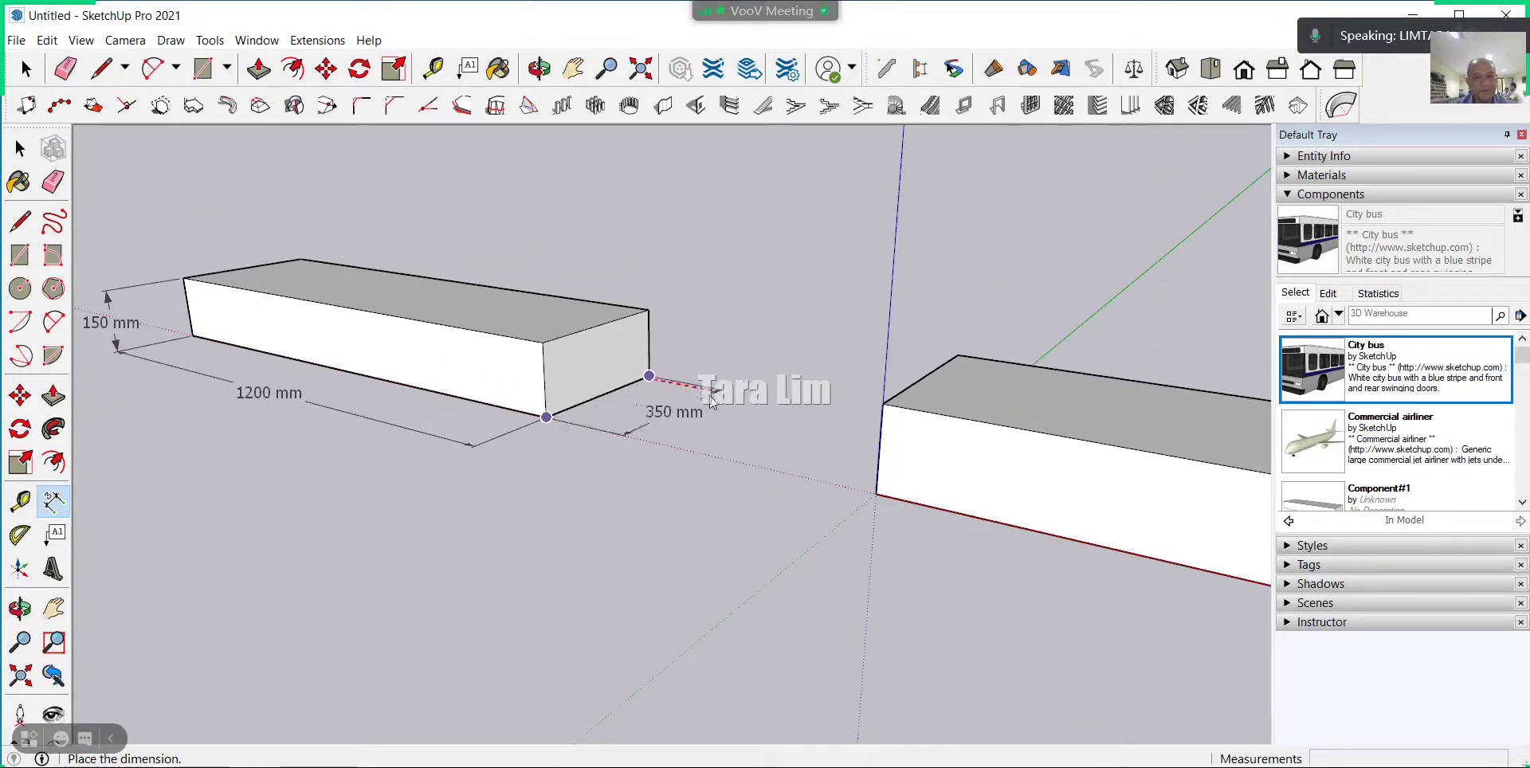
left_click(712, 403)
scroll(490, 495, "down", 2)
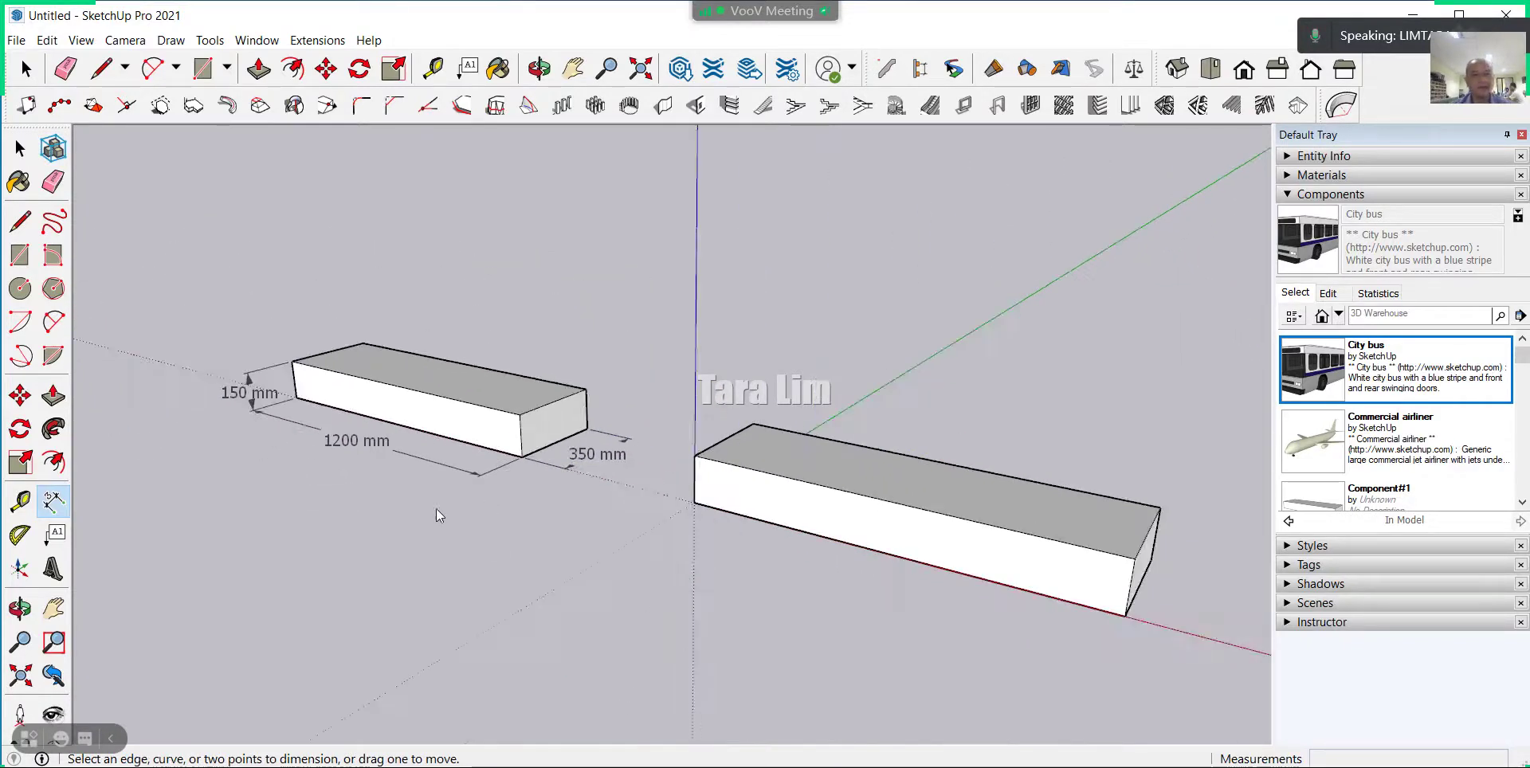
scroll(437, 508, "down", 1)
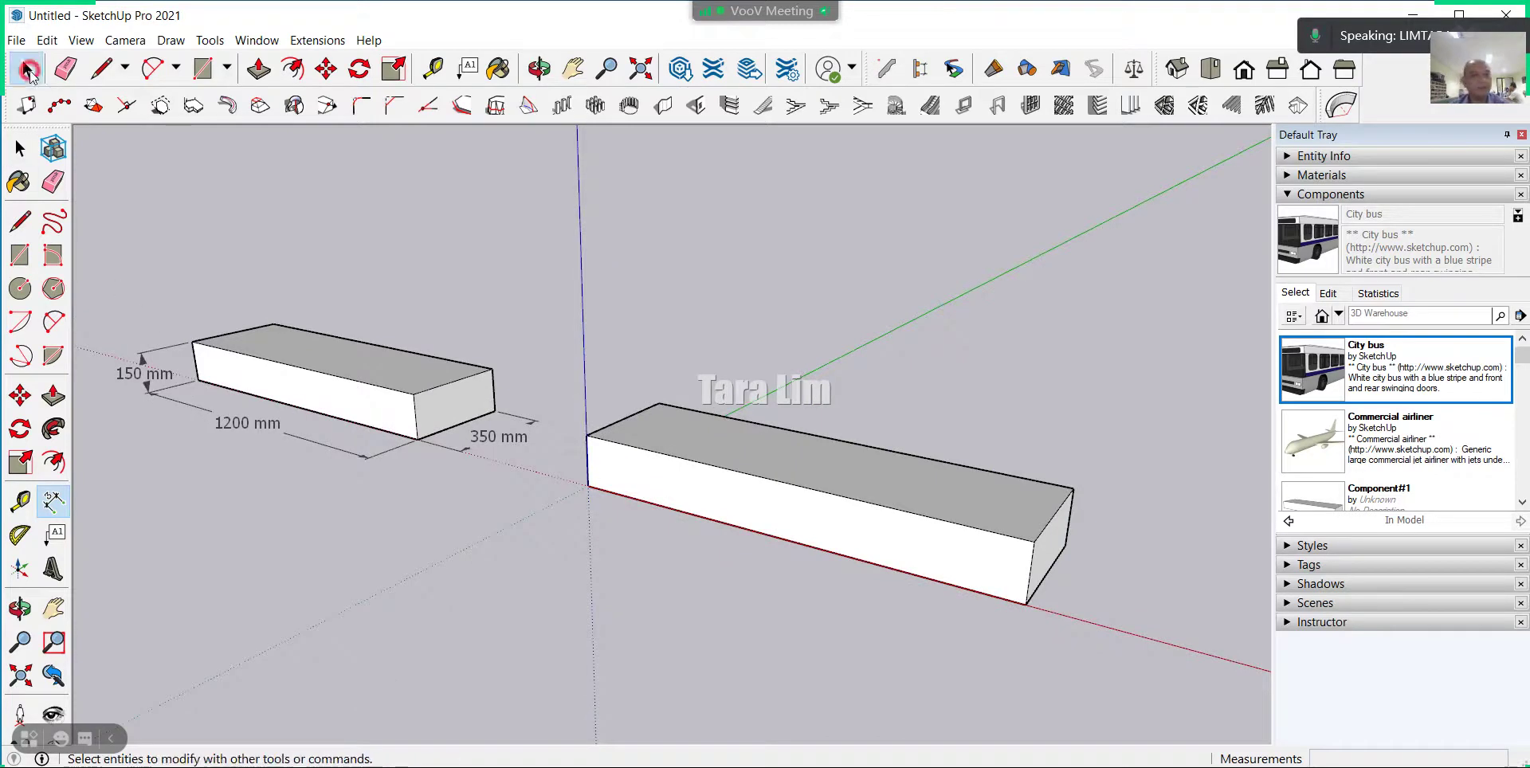
Select the front step box at the origin.
left_click(26, 69)
mouse_move(549, 415)
middle_mouse_down()
mouse_move(376, 351)
mouse_move(778, 458)
mouse_move(901, 522)
mouse_move(840, 551)
mouse_move(734, 518)
middle_mouse_up()
left_click(732, 519)
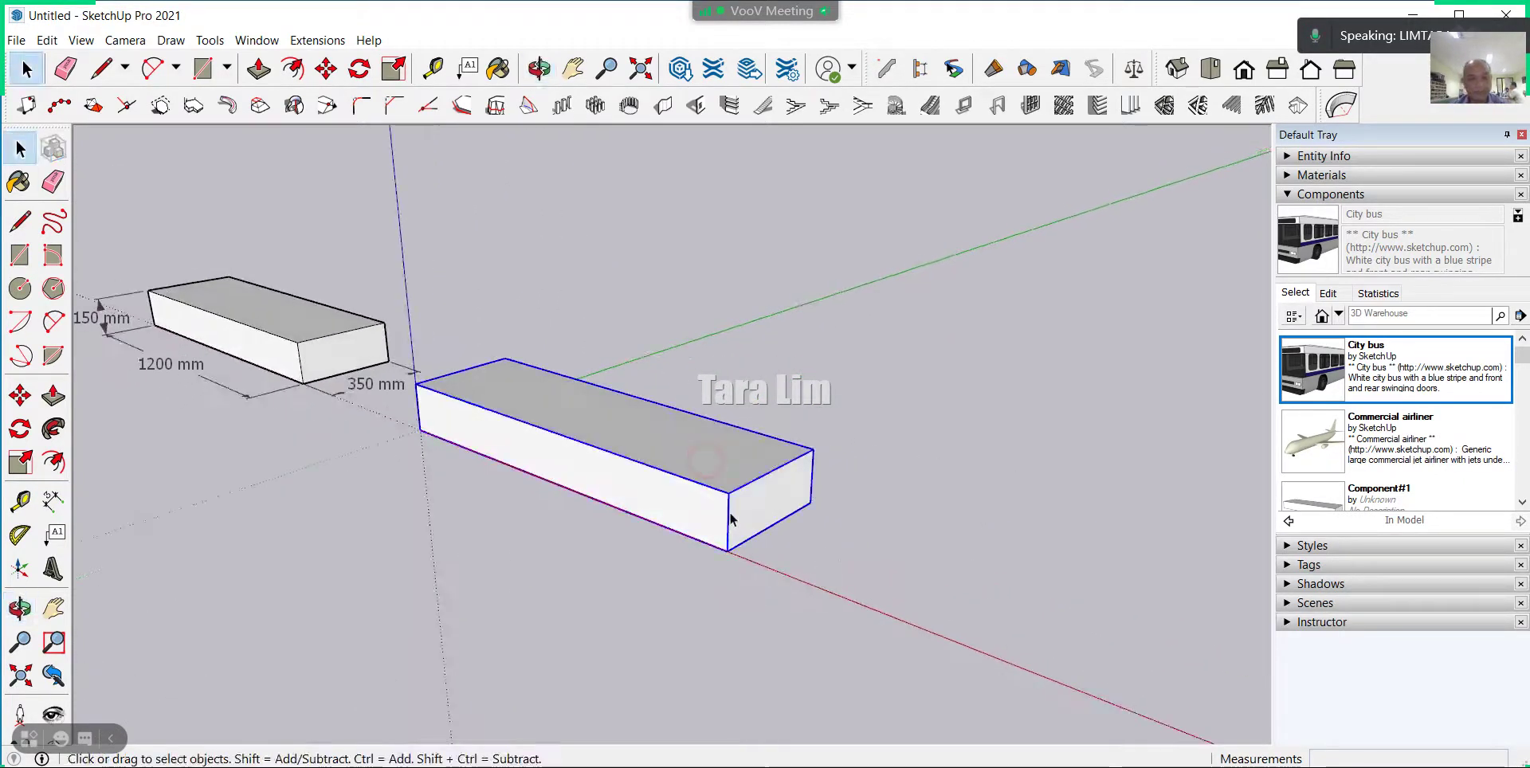
Copy the step onto its own top back corner and array it 6x.
left_click(326, 69)
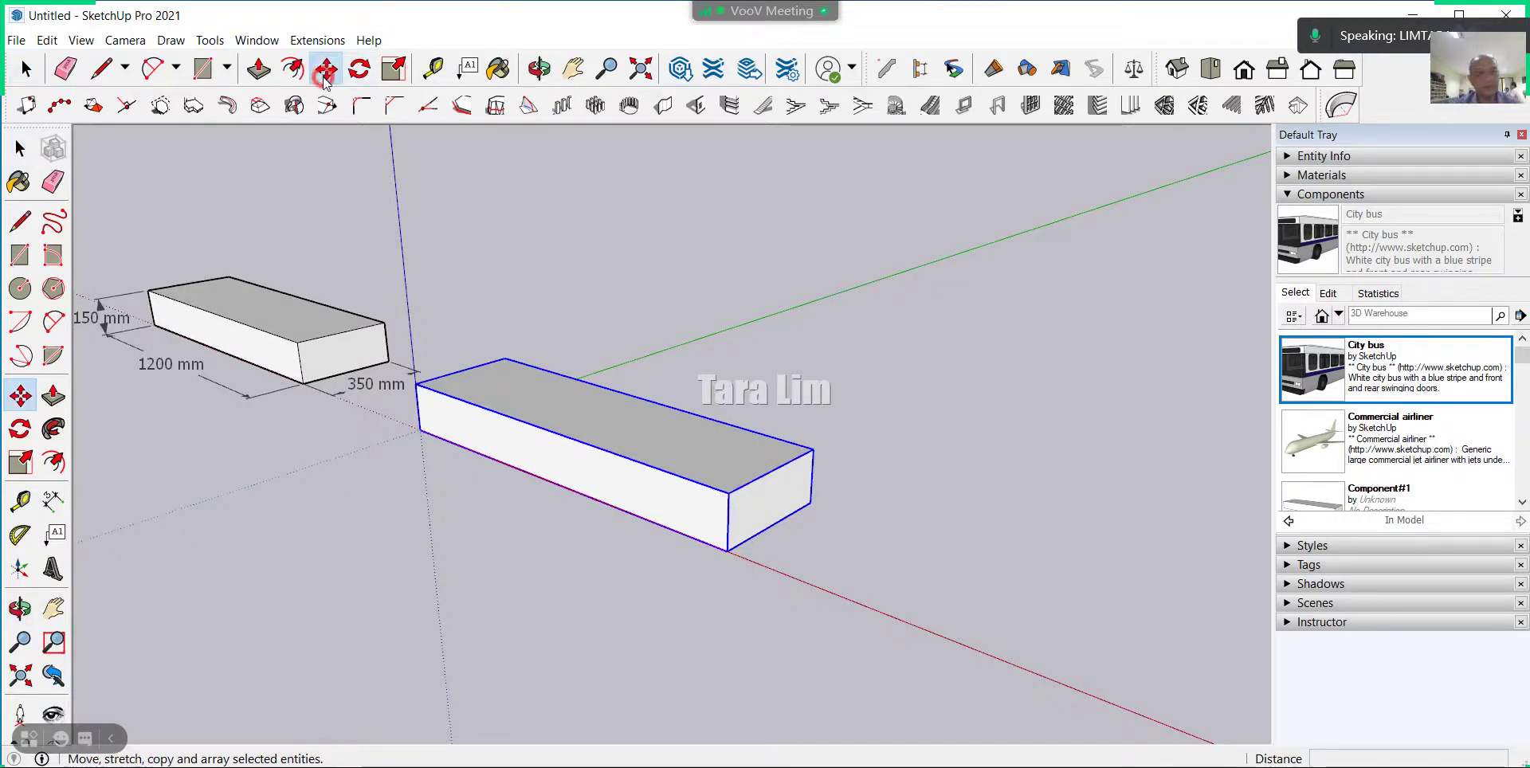
left_click(728, 550)
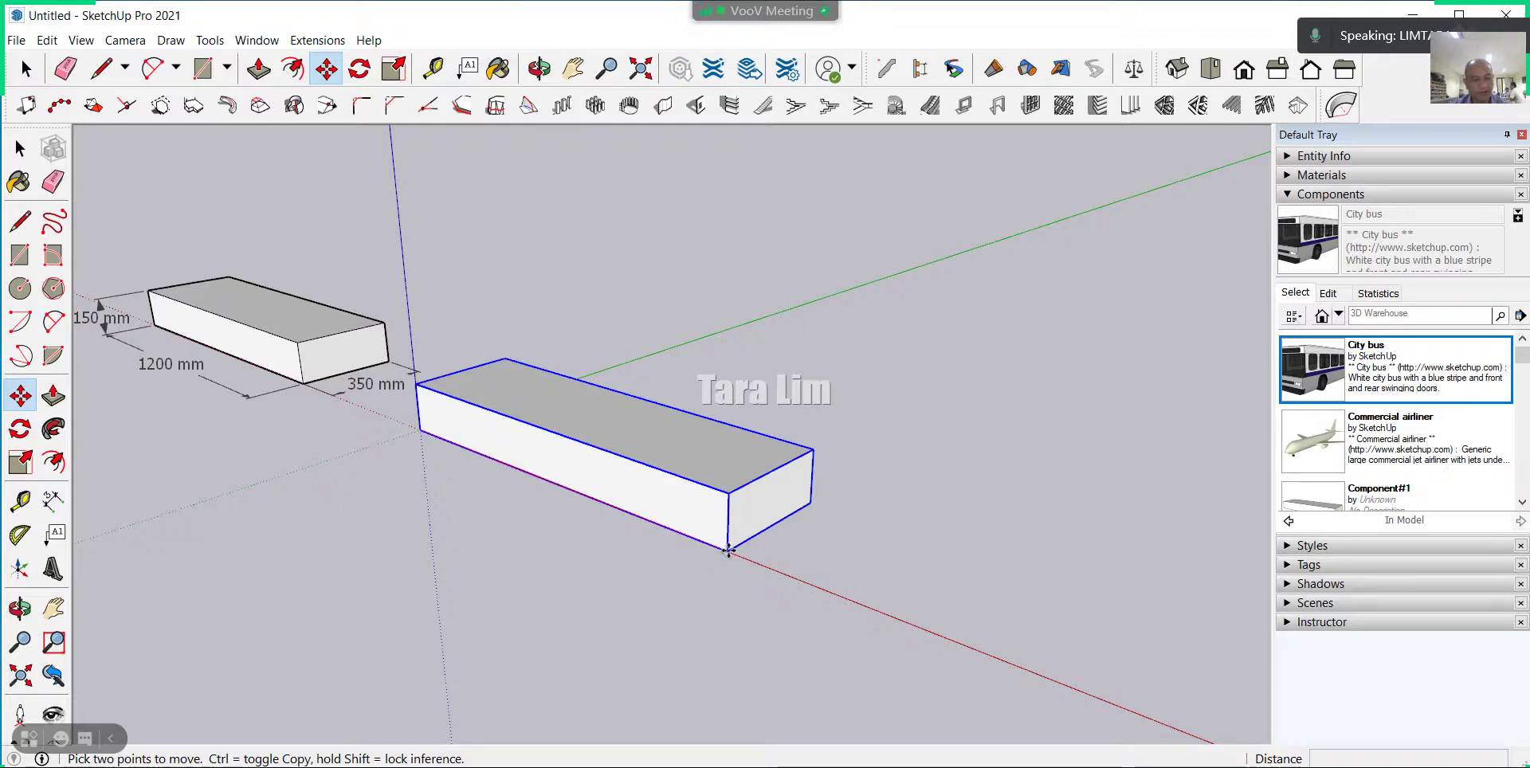
key("ctrl")
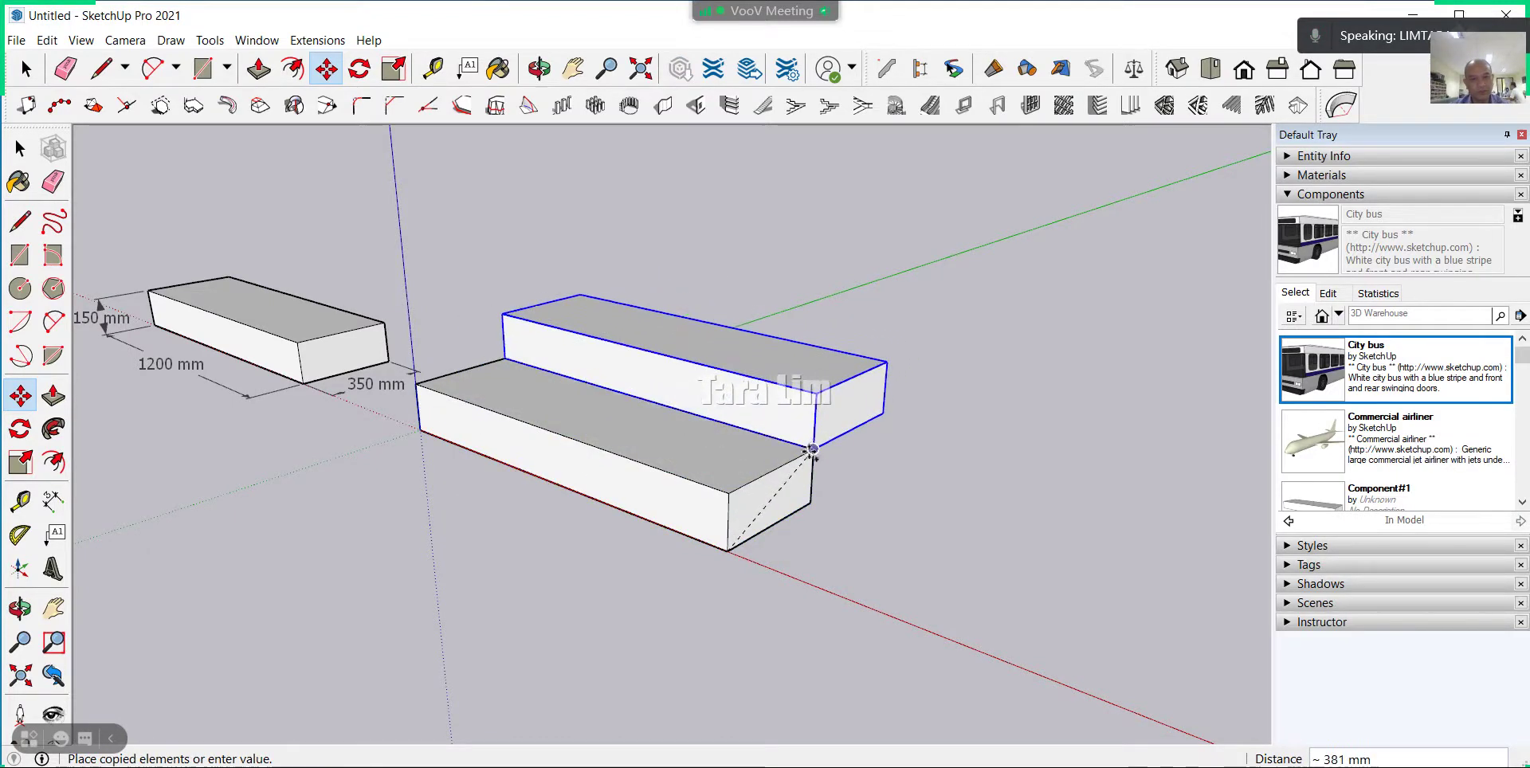
left_click(813, 449)
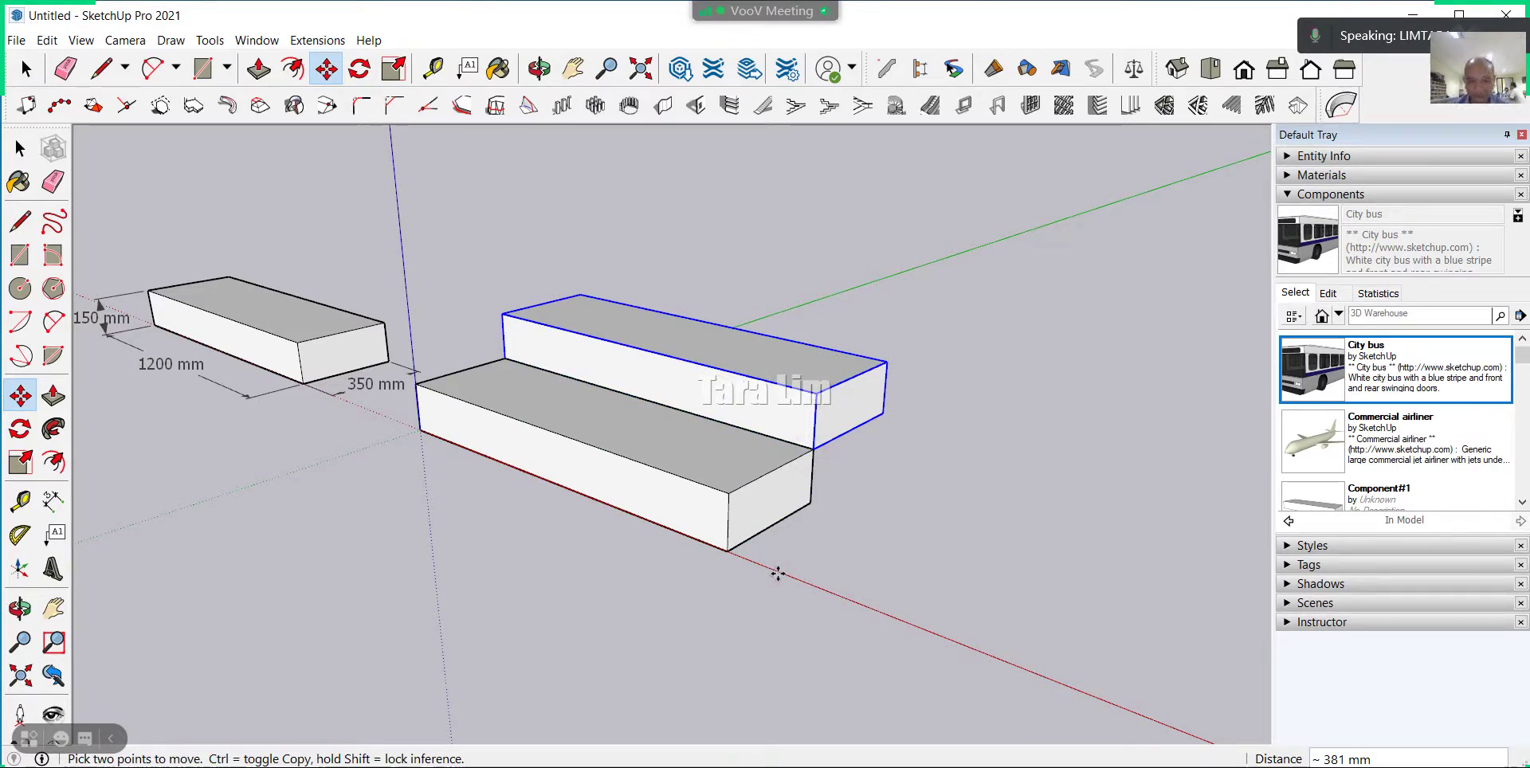
type("6")
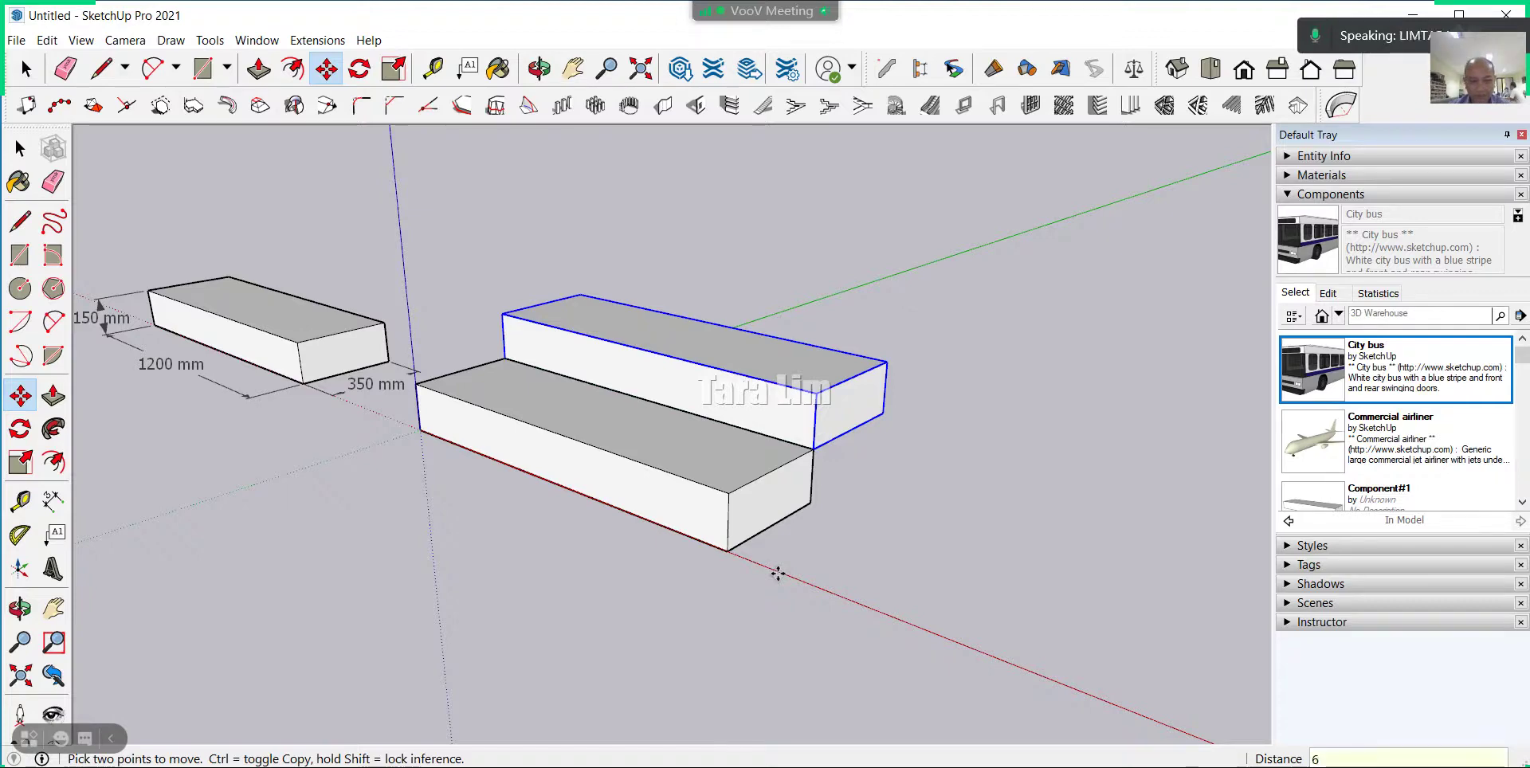
type("x")
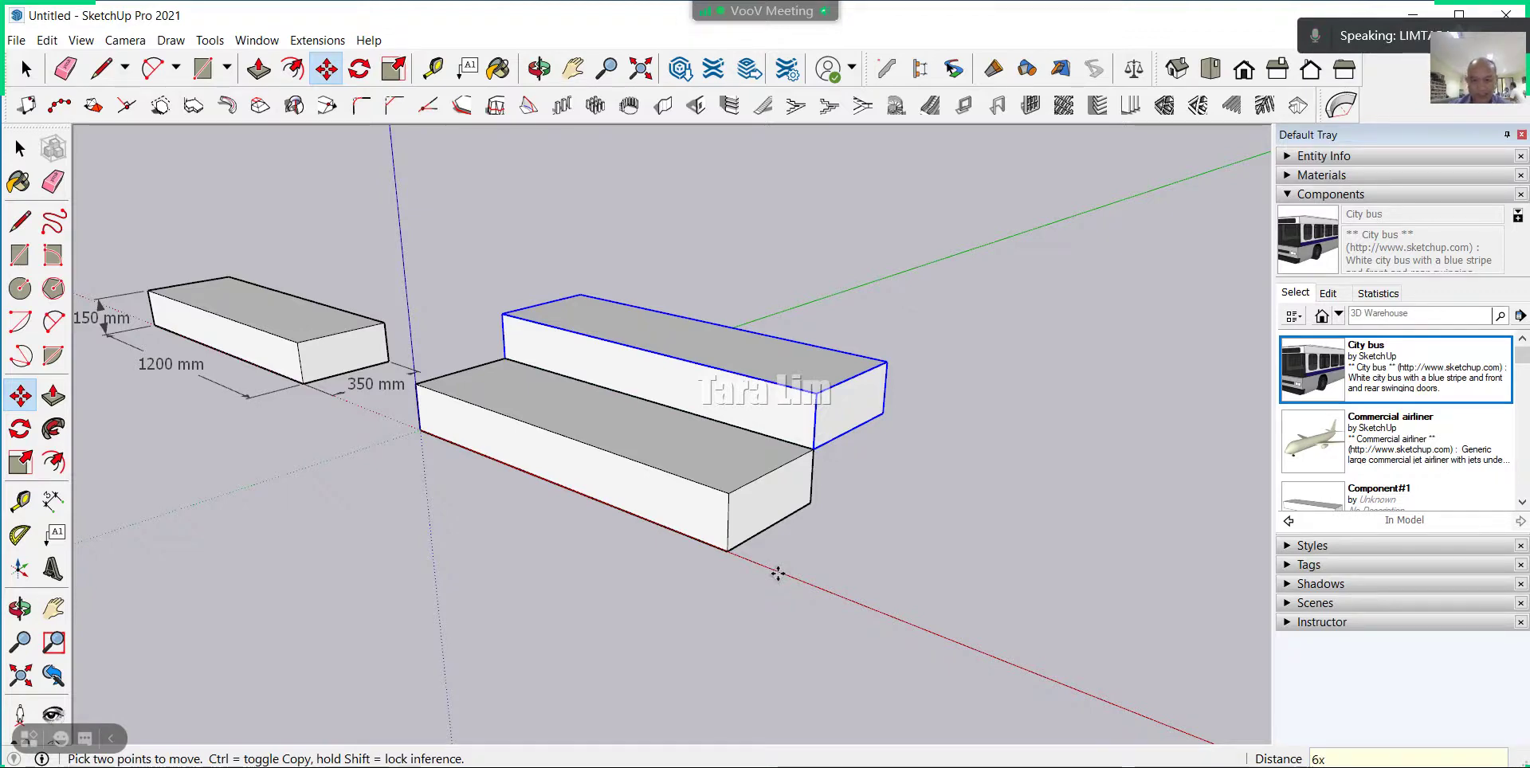
key("Return")
scroll(488, 594, "down", 3)
Select the seventh, topmost tread and bring up its context menu.
scroll(499, 622, "down", 3)
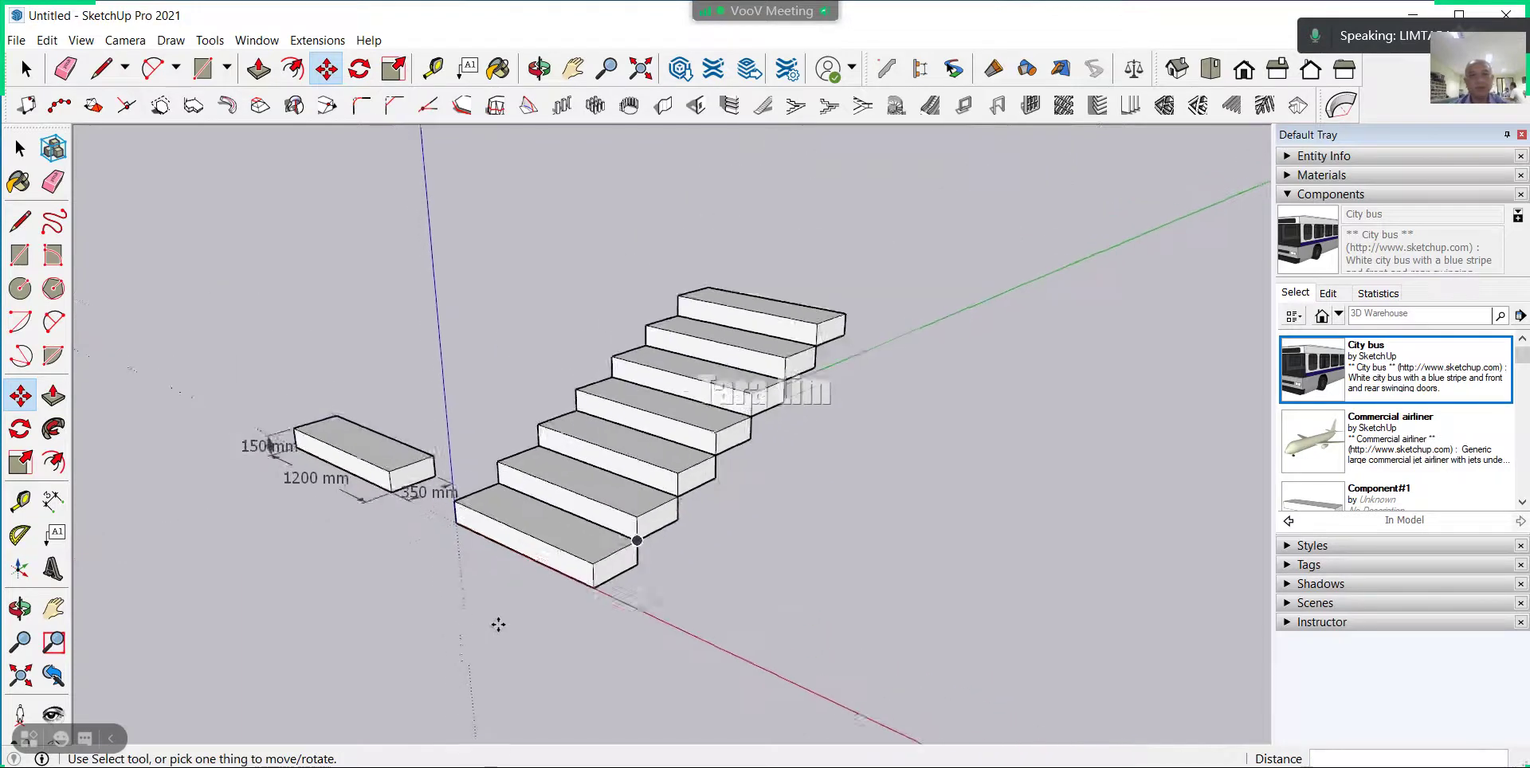
mouse_move(499, 621)
middle_mouse_down()
mouse_move(765, 478)
mouse_move(840, 401)
middle_mouse_up()
scroll(797, 374, "up", 3)
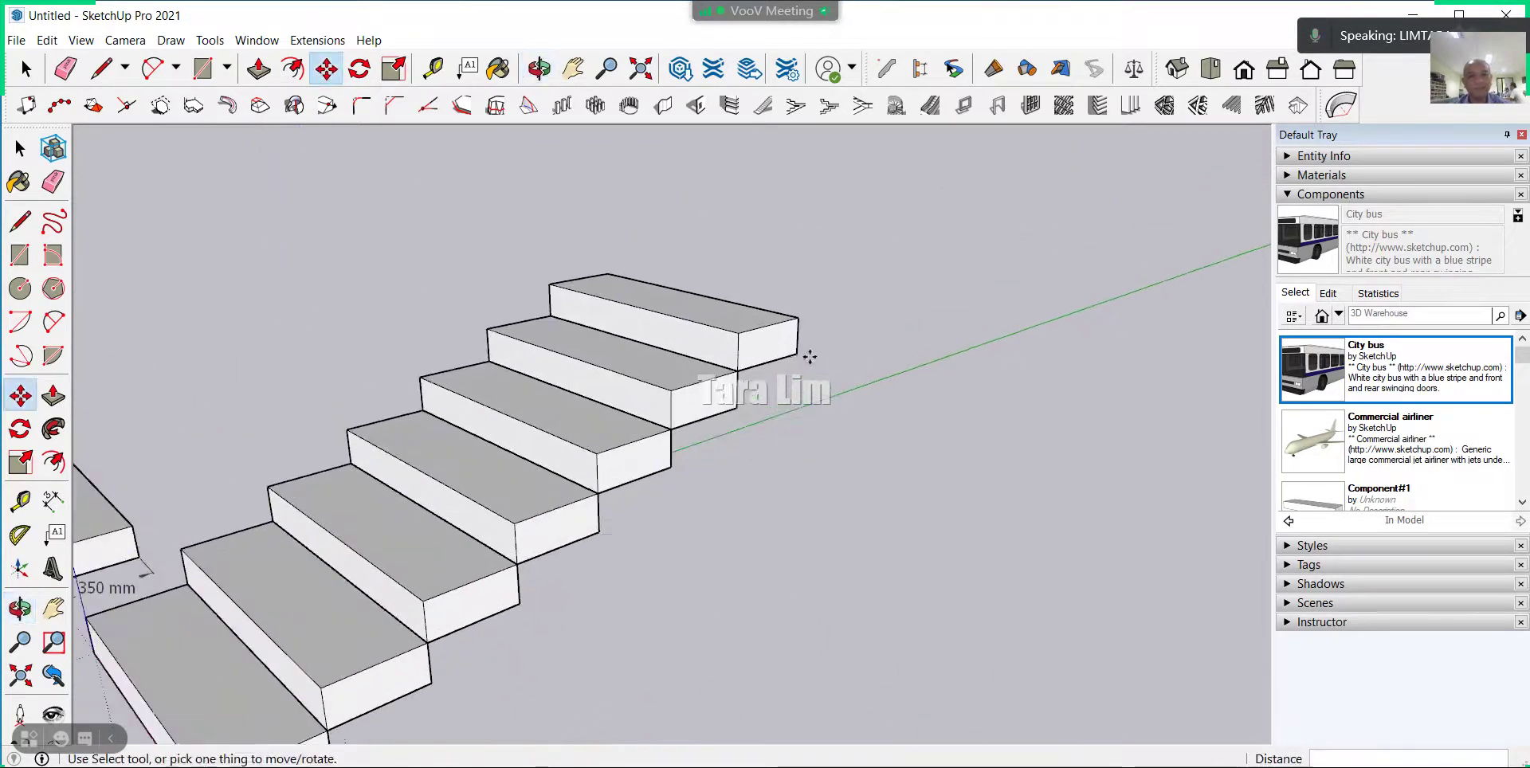
left_click(31, 70)
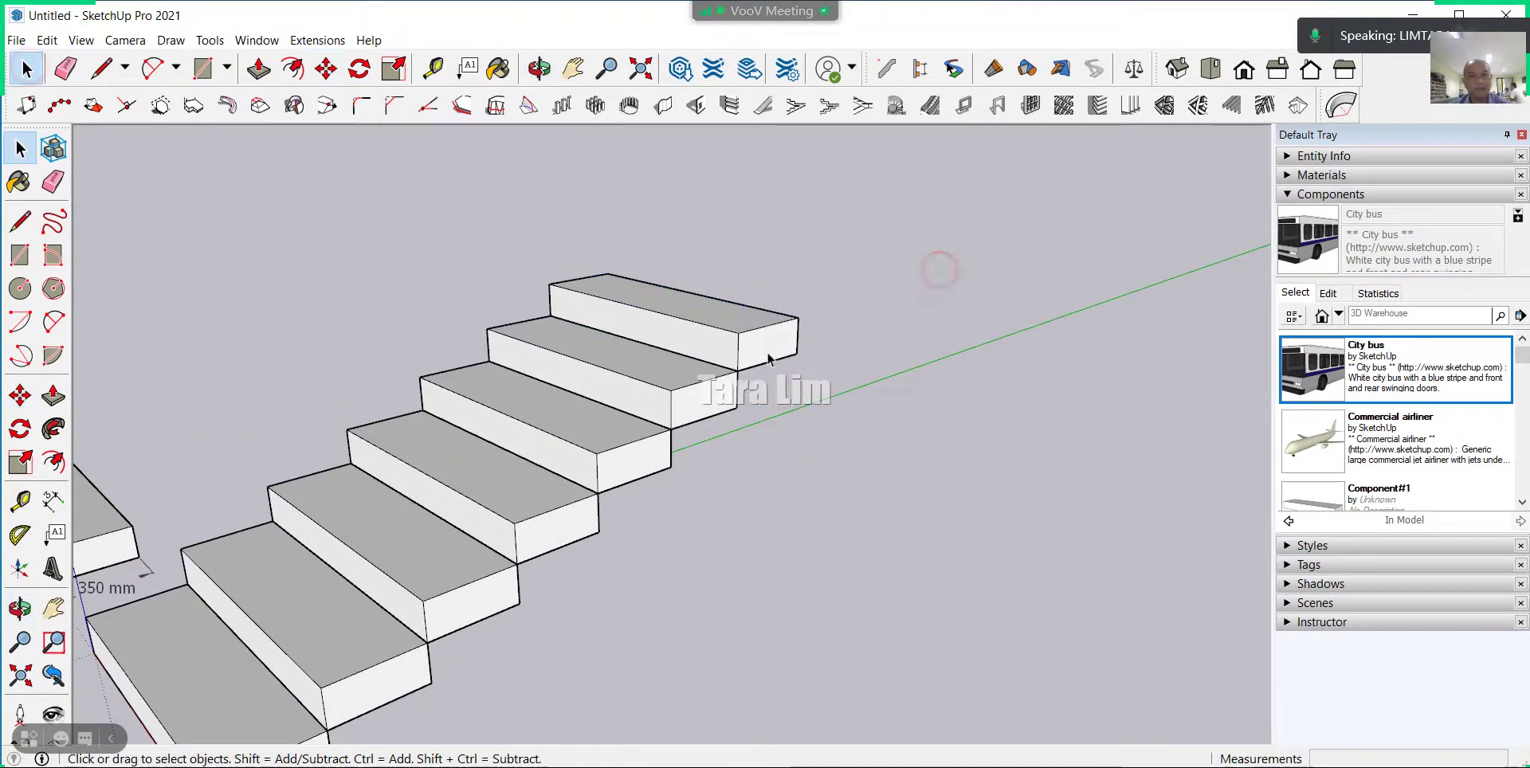
left_click(677, 341)
scroll(885, 289, "down", 3)
scroll(885, 289, "down", 2)
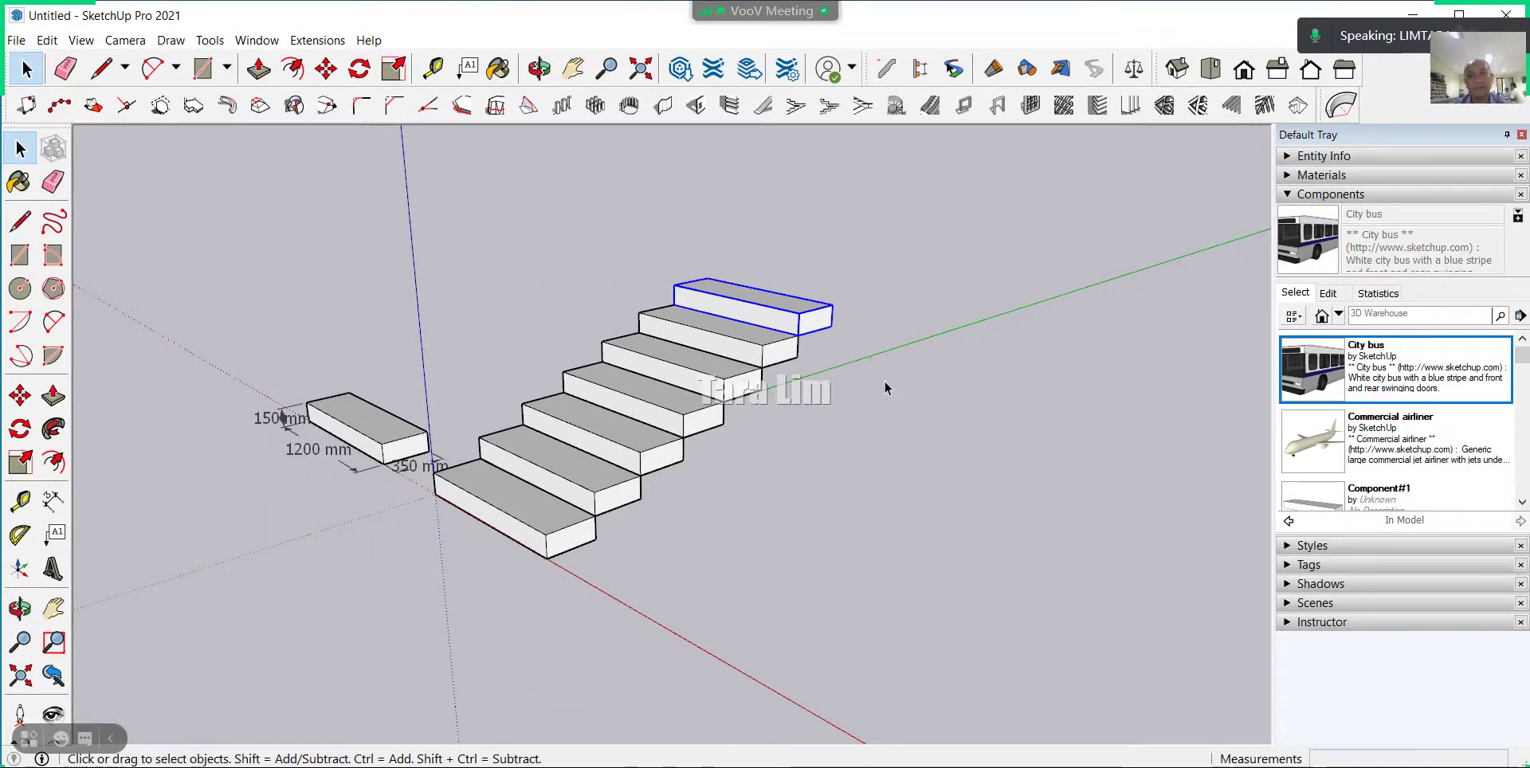
mouse_move(885, 388)
middle_mouse_down()
mouse_move(824, 479)
mouse_move(936, 365)
middle_mouse_up()
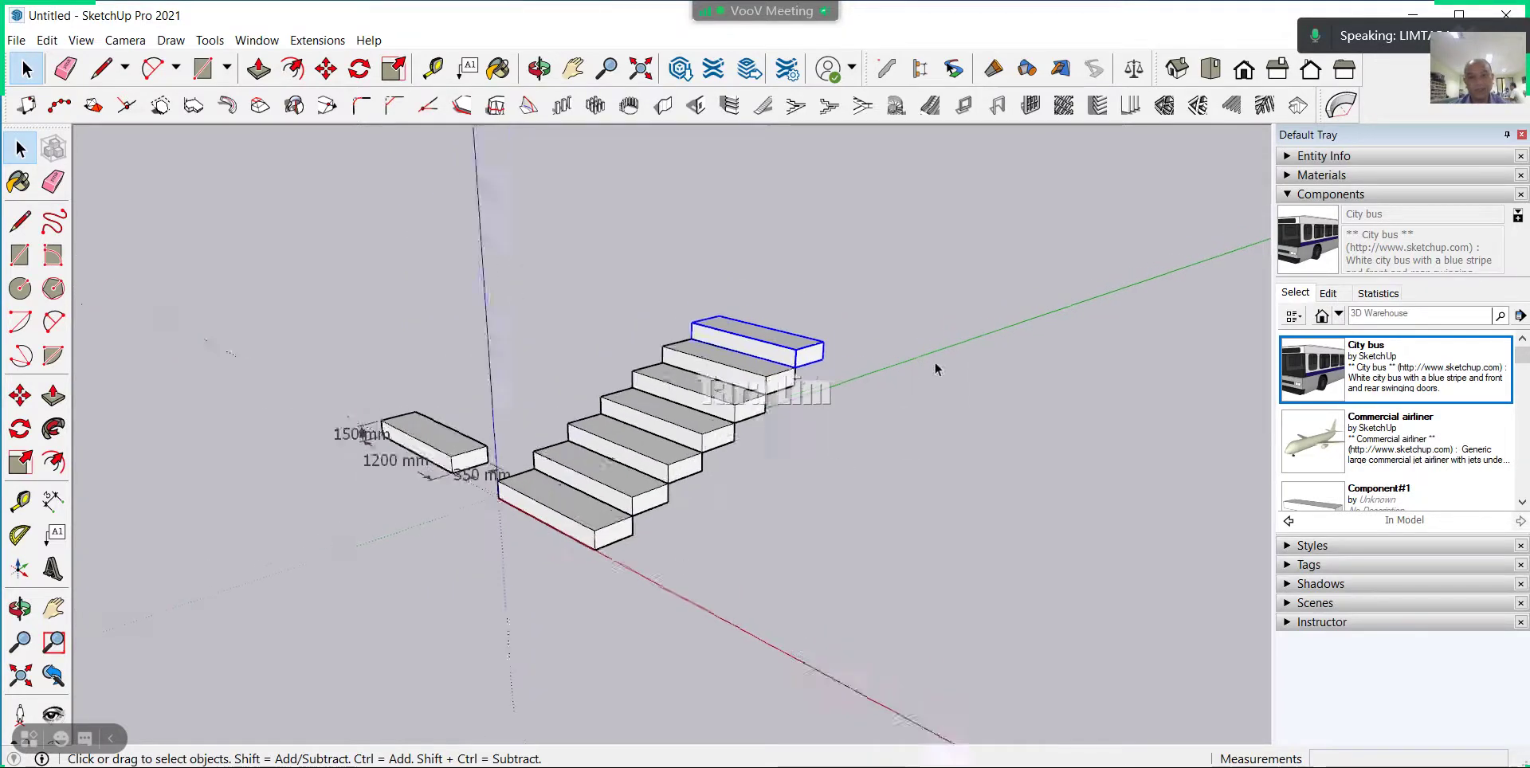
scroll(917, 360, "up", 2)
scroll(837, 356, "up", 2)
scroll(785, 357, "up", 1)
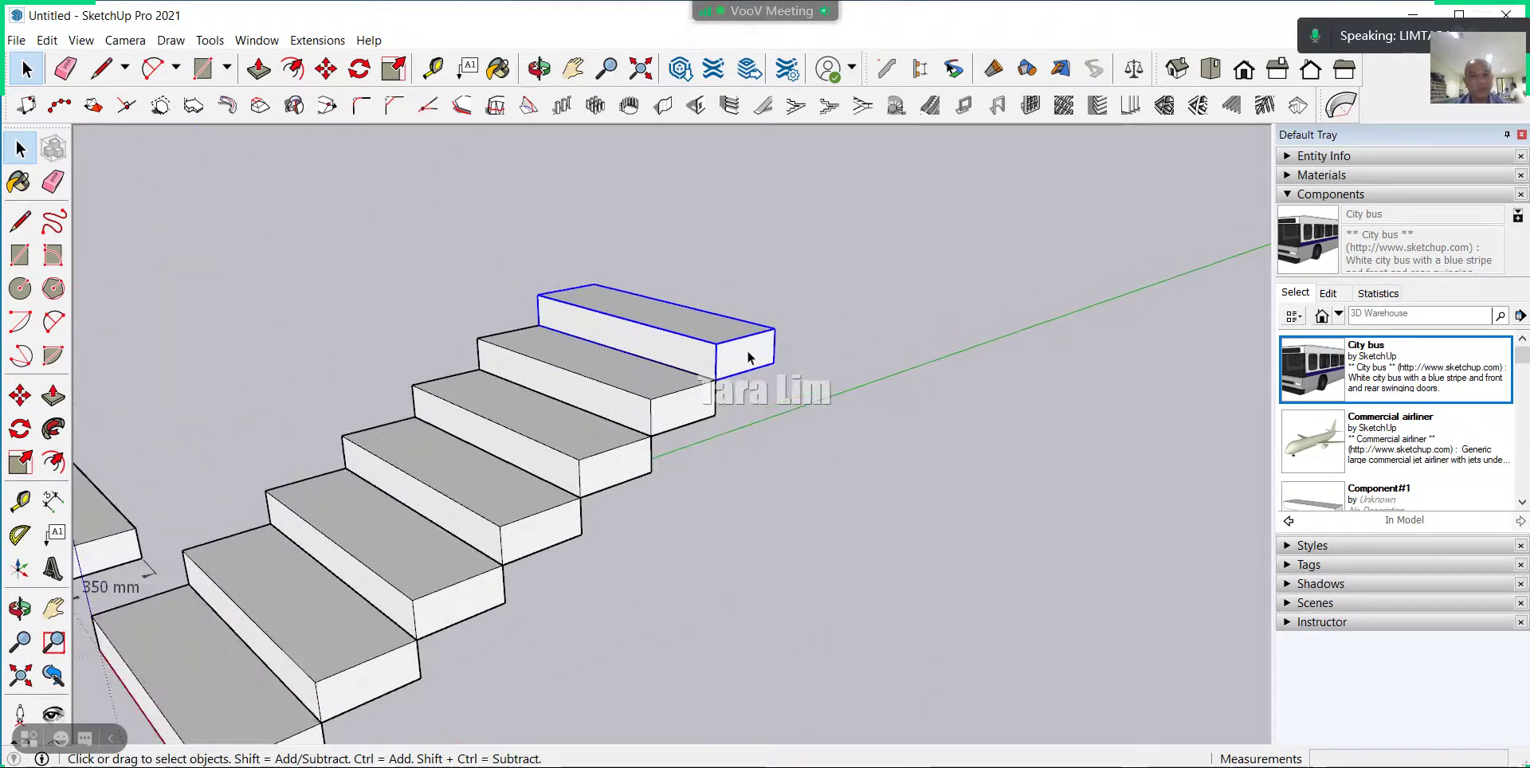
right_click(750, 358)
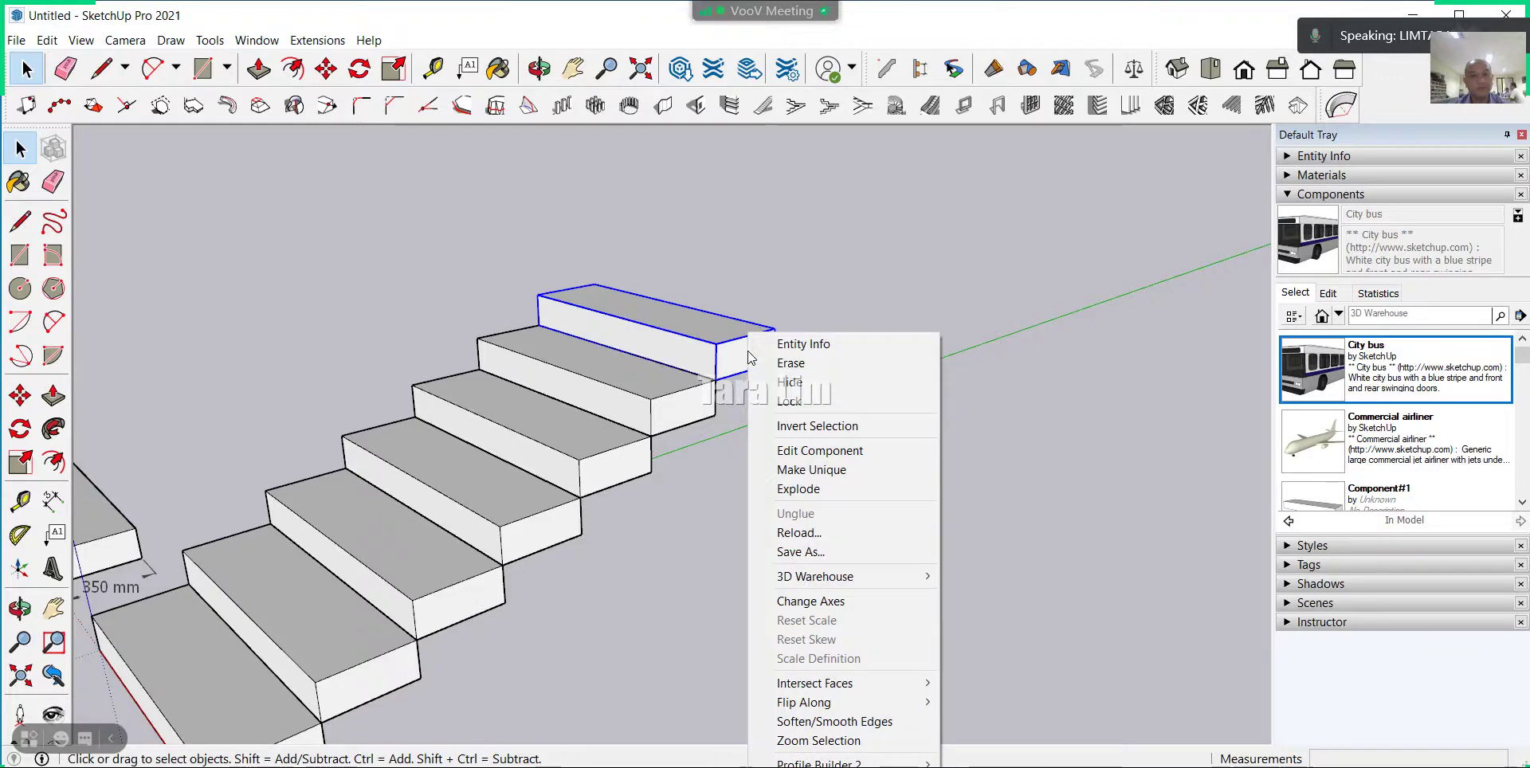
Apply Make Unique to the top tread and orbit around the stairs to check it.
left_click(805, 474)
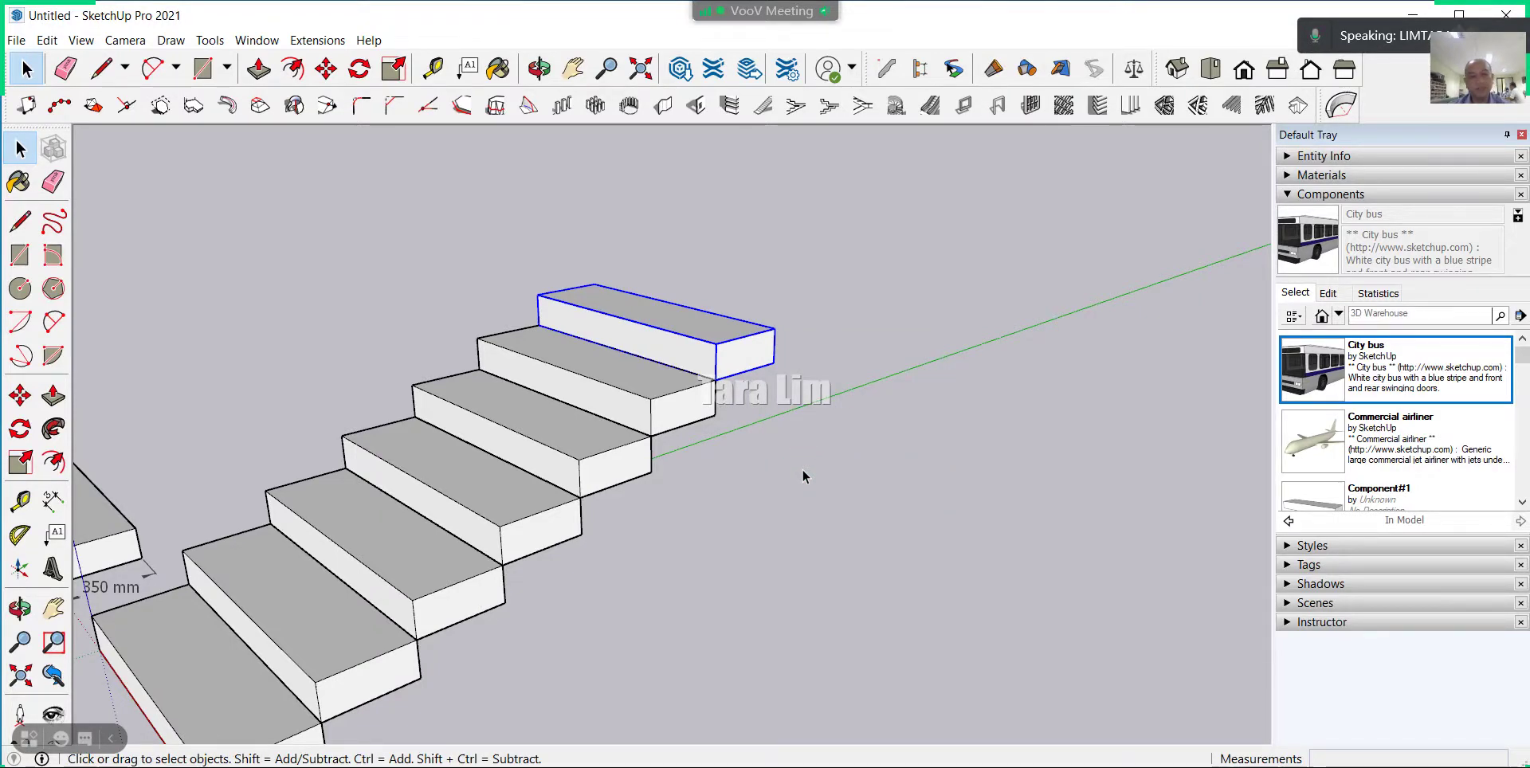
scroll(805, 475, "down", 3)
scroll(756, 411, "down", 1)
mouse_move(825, 439)
middle_mouse_down()
mouse_move(839, 464)
mouse_move(369, 468)
middle_mouse_up()
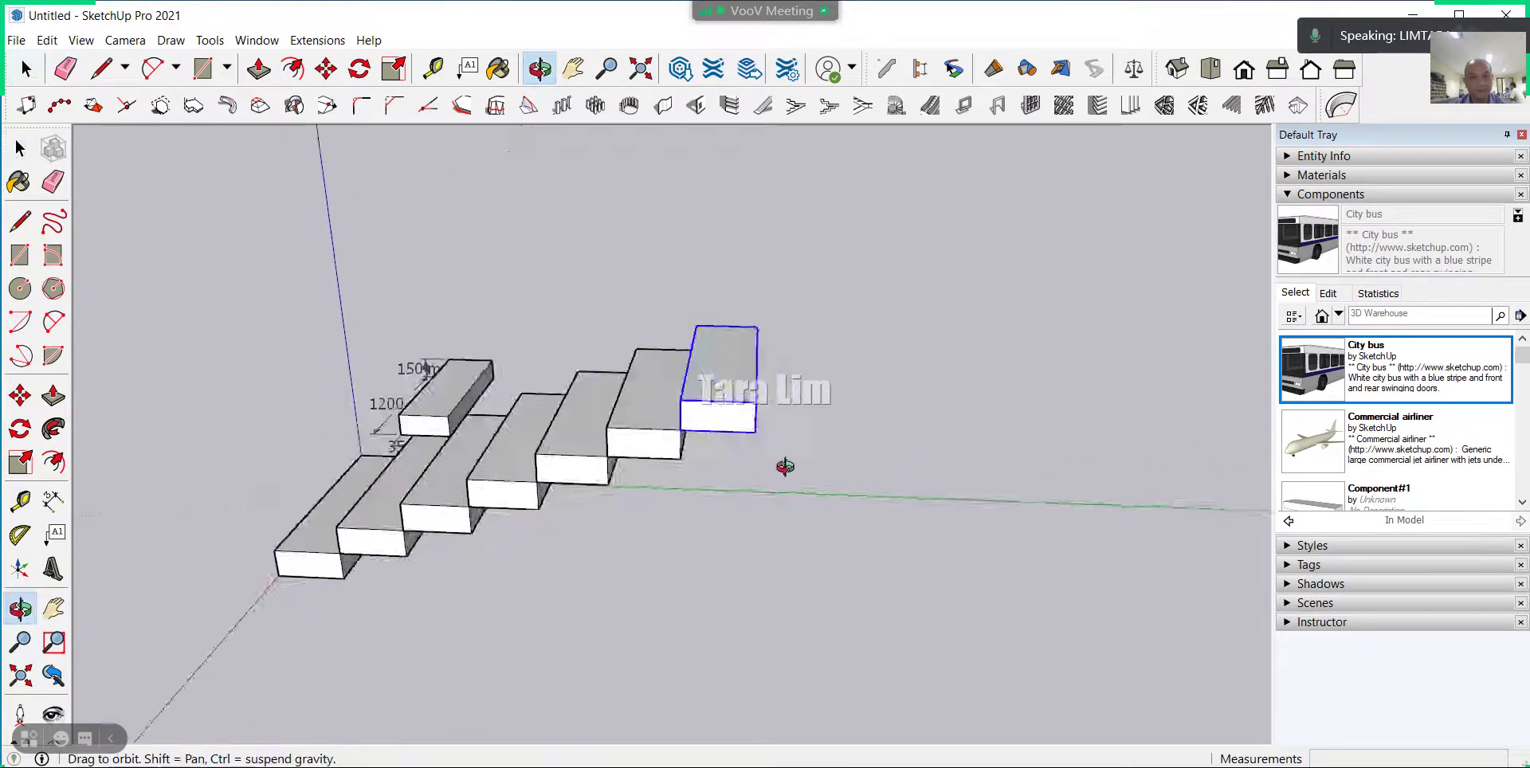
mouse_move(526, 452)
middle_mouse_down()
mouse_move(1042, 396)
mouse_move(885, 297)
middle_mouse_up()
scroll(869, 291, "up", 3)
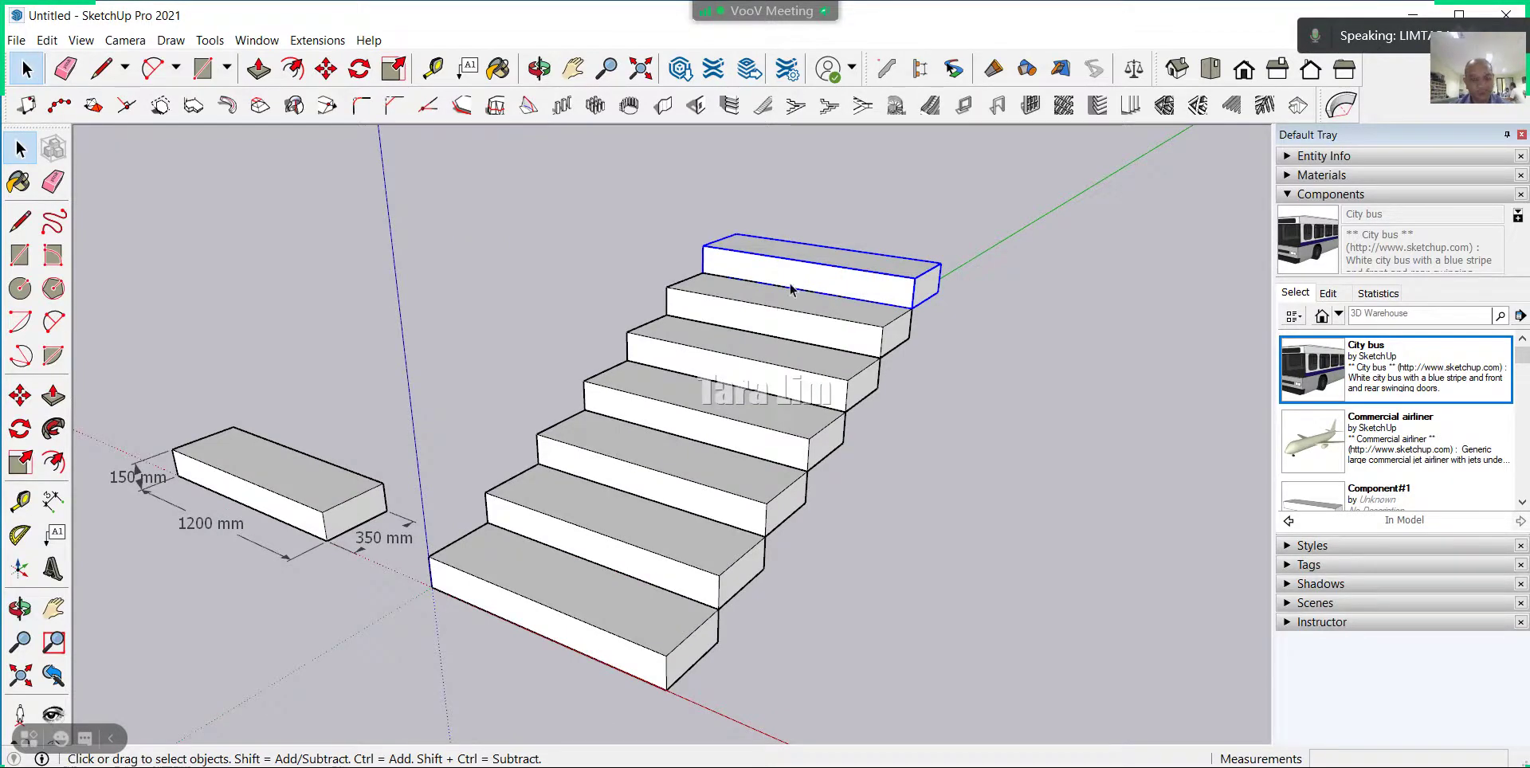
Copy the top step to sit beside the head of the staircase.
key("m")
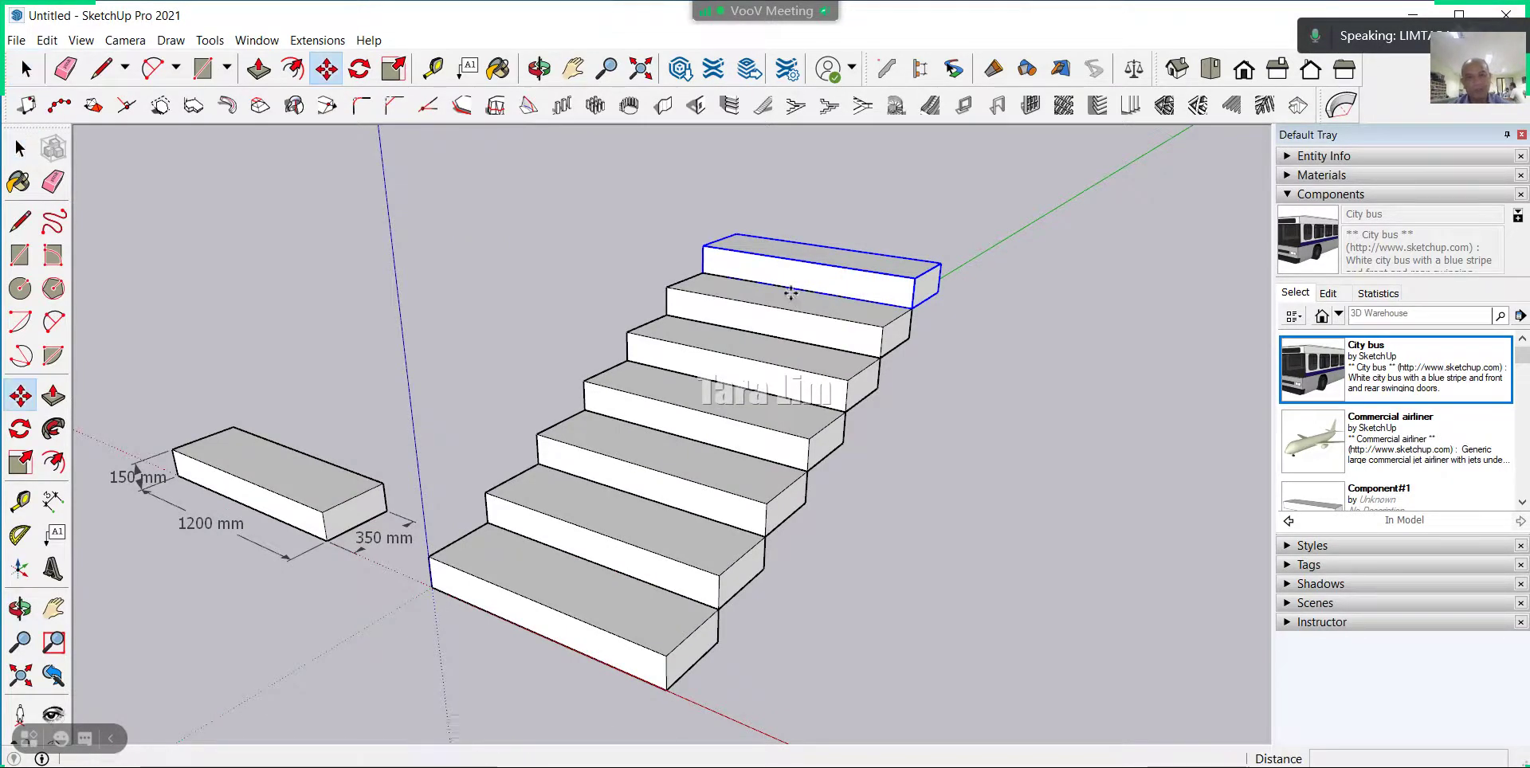
key("ctrl")
left_click(702, 271)
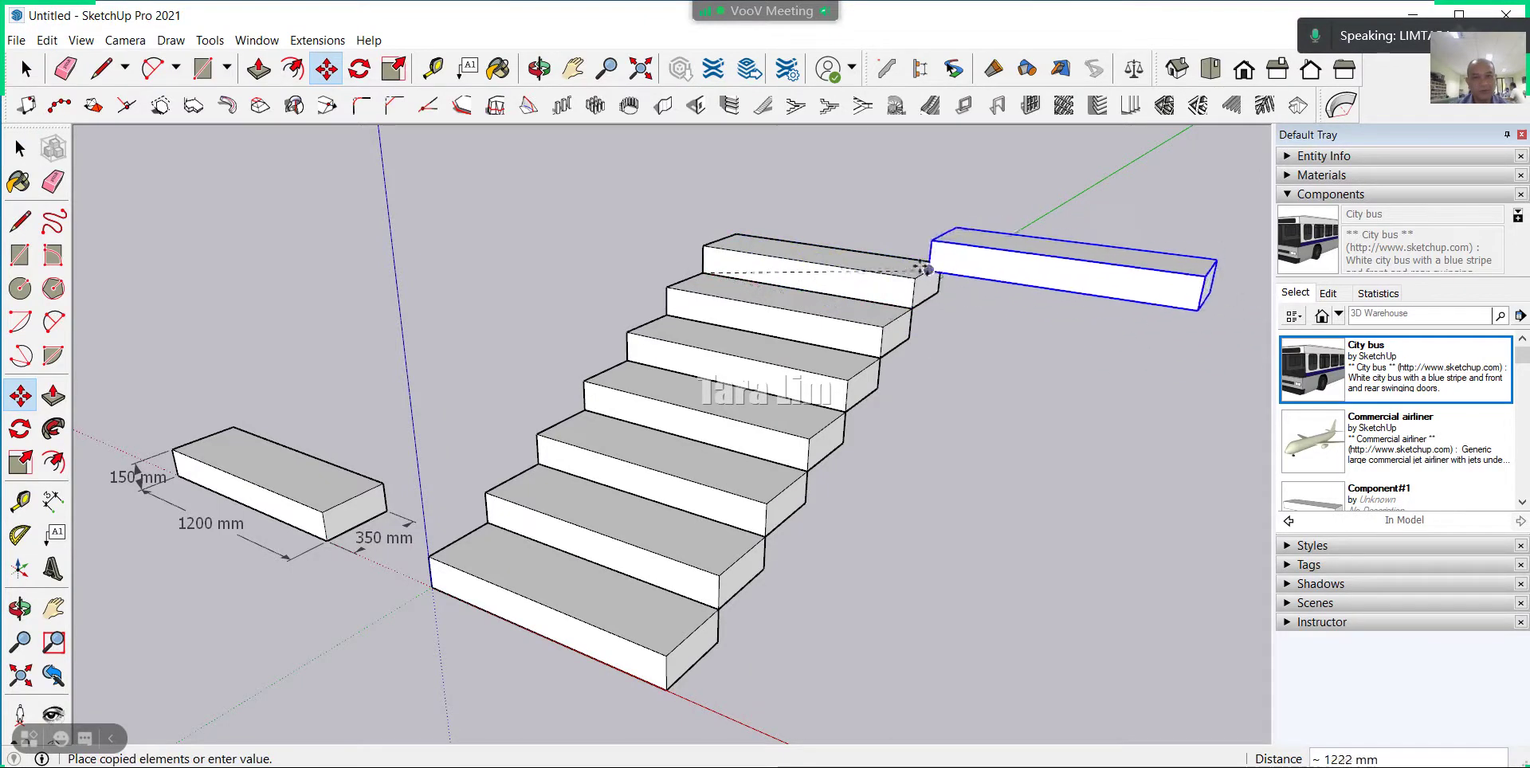
left_click(915, 277)
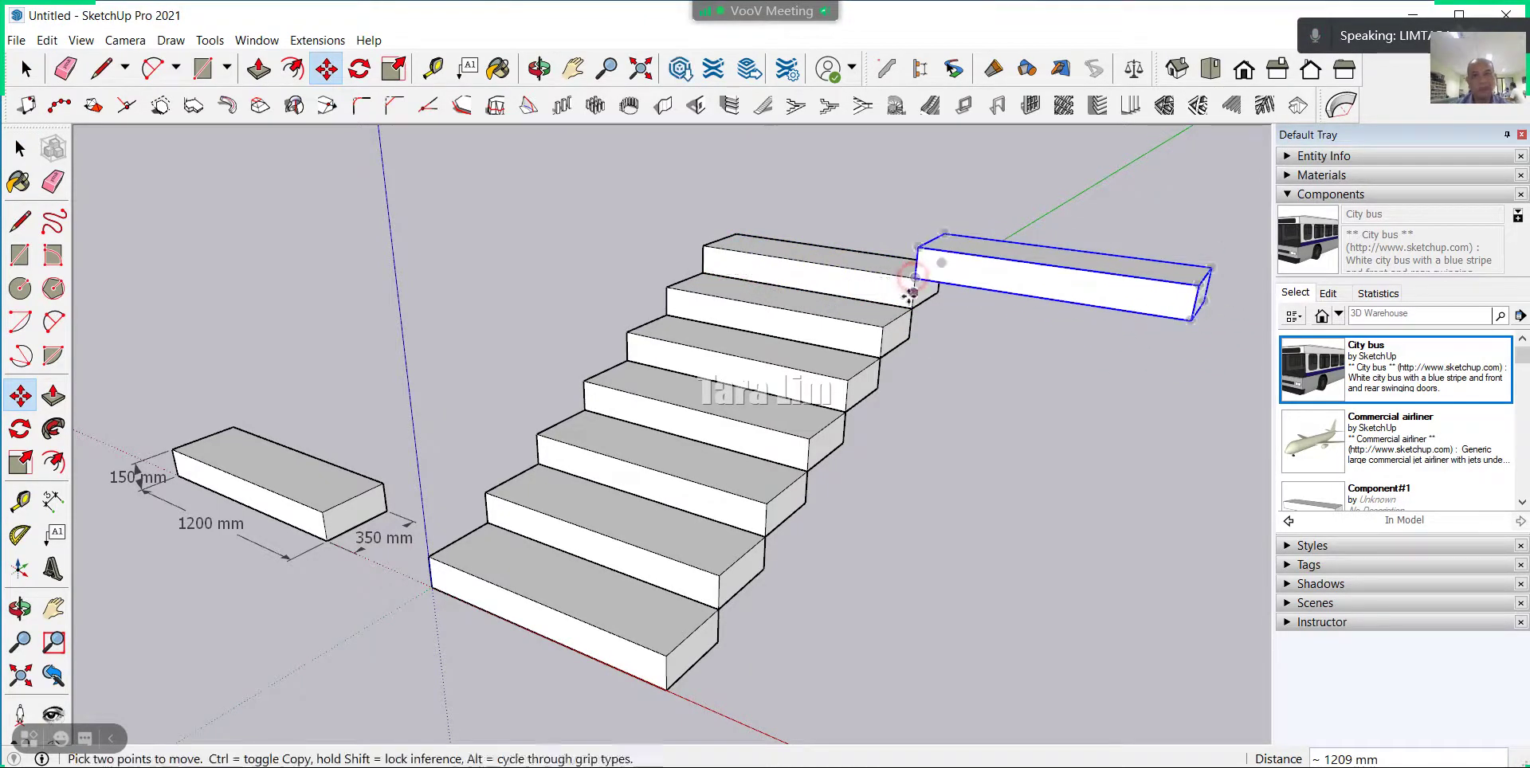
middle_click_drag(915, 278, 798, 386)
Move the copied step a further 200 mm.
key("m")
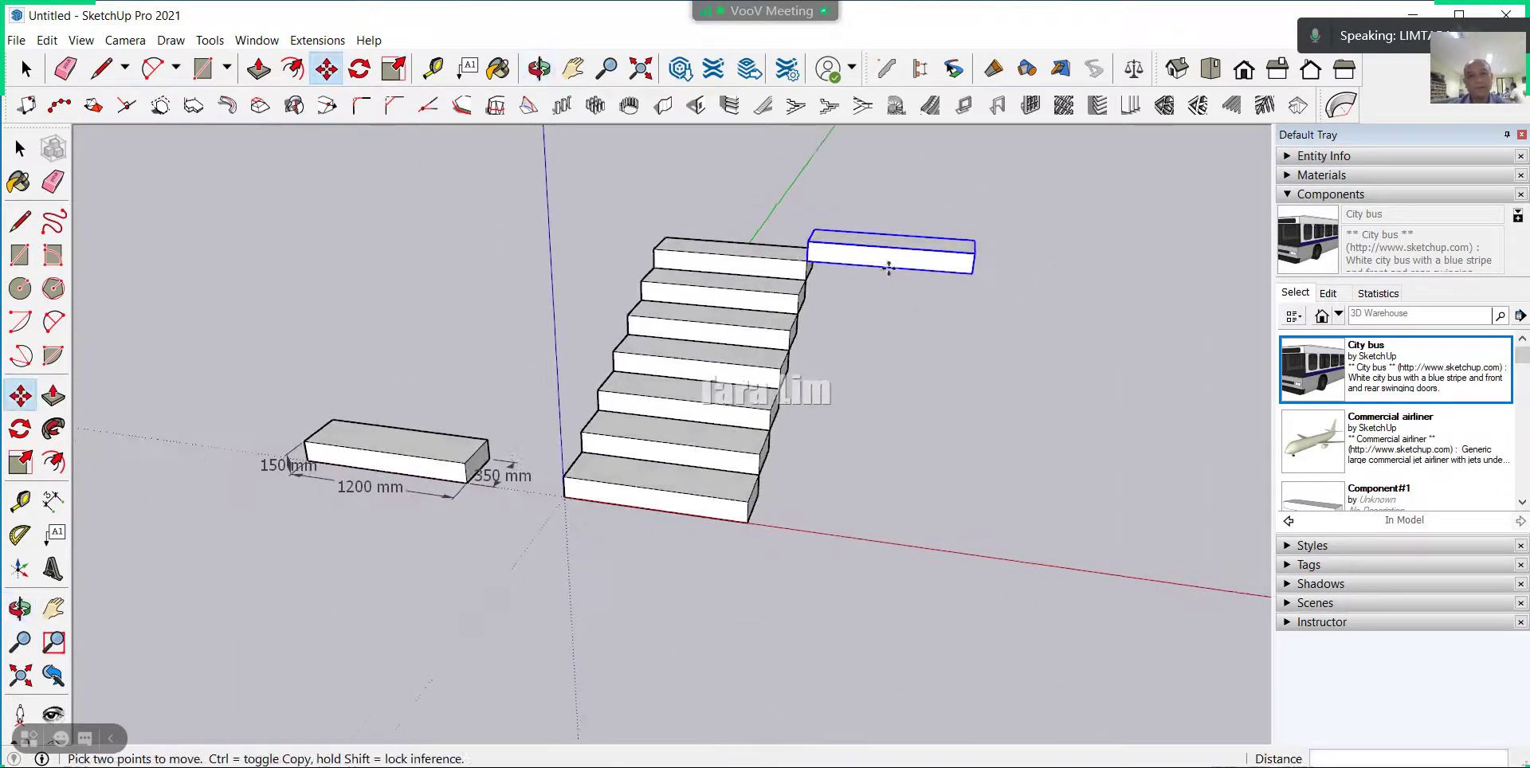
scroll(882, 263, "up", 3)
scroll(930, 229, "up", 3)
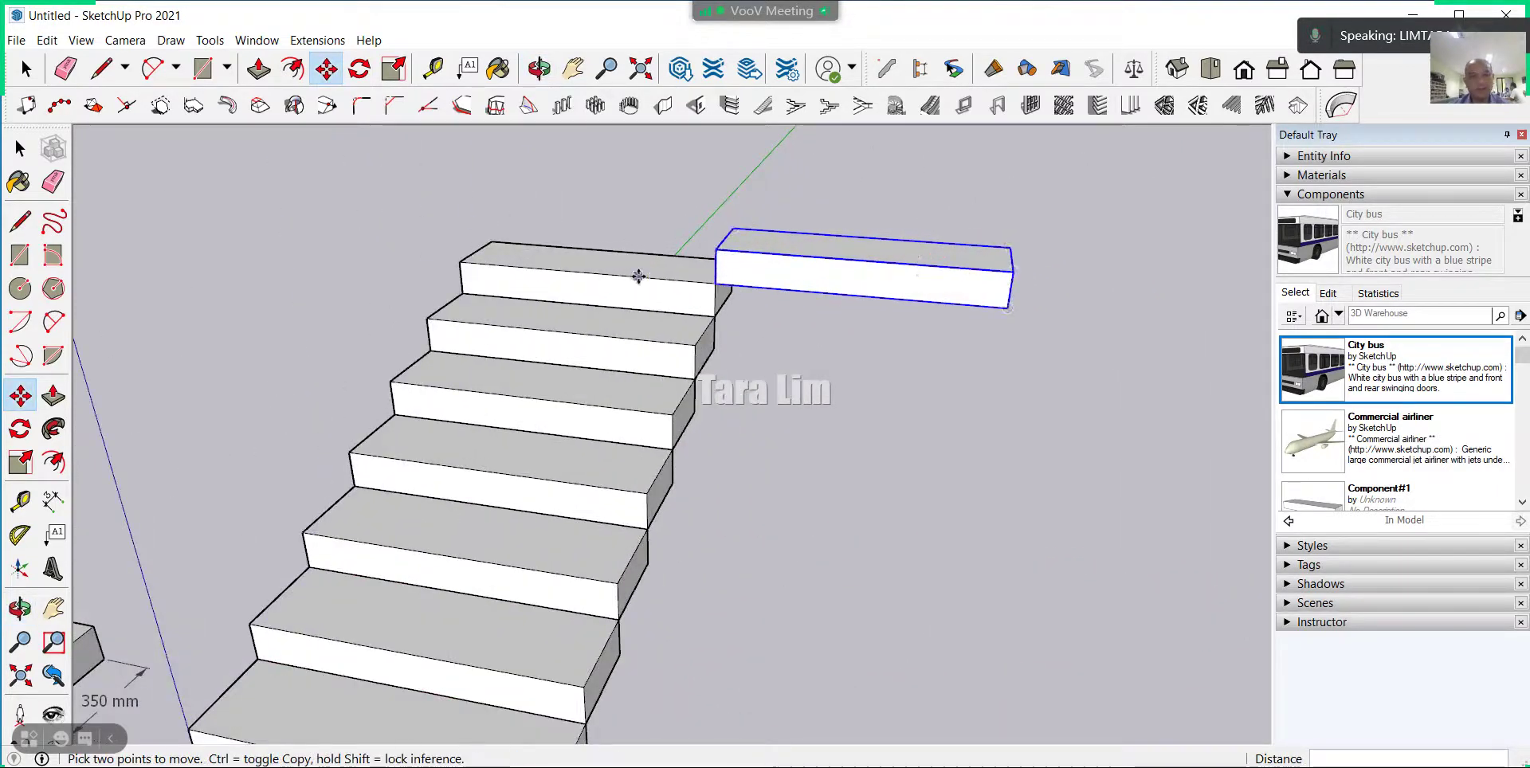
left_click(605, 276)
type("2")
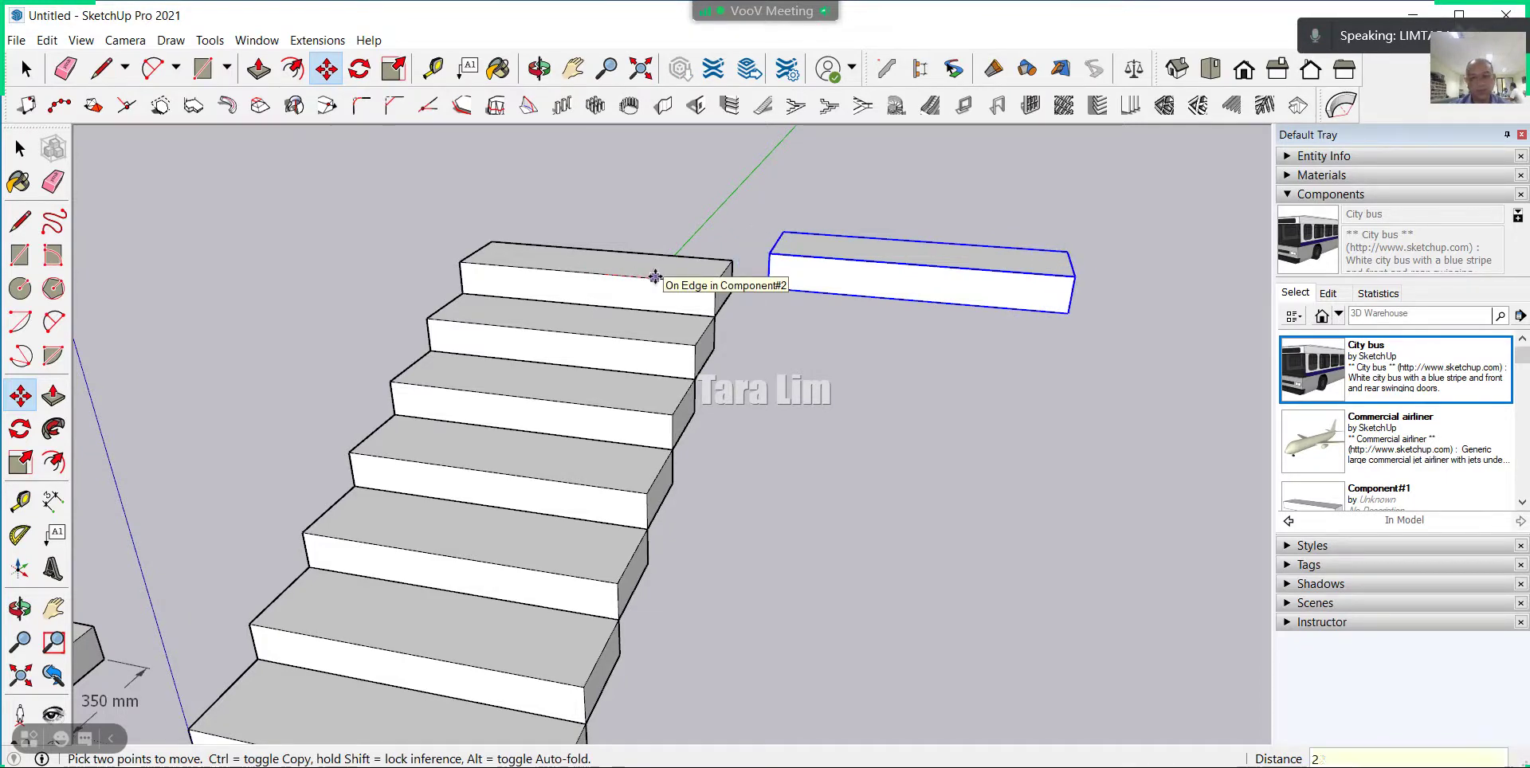
type("00")
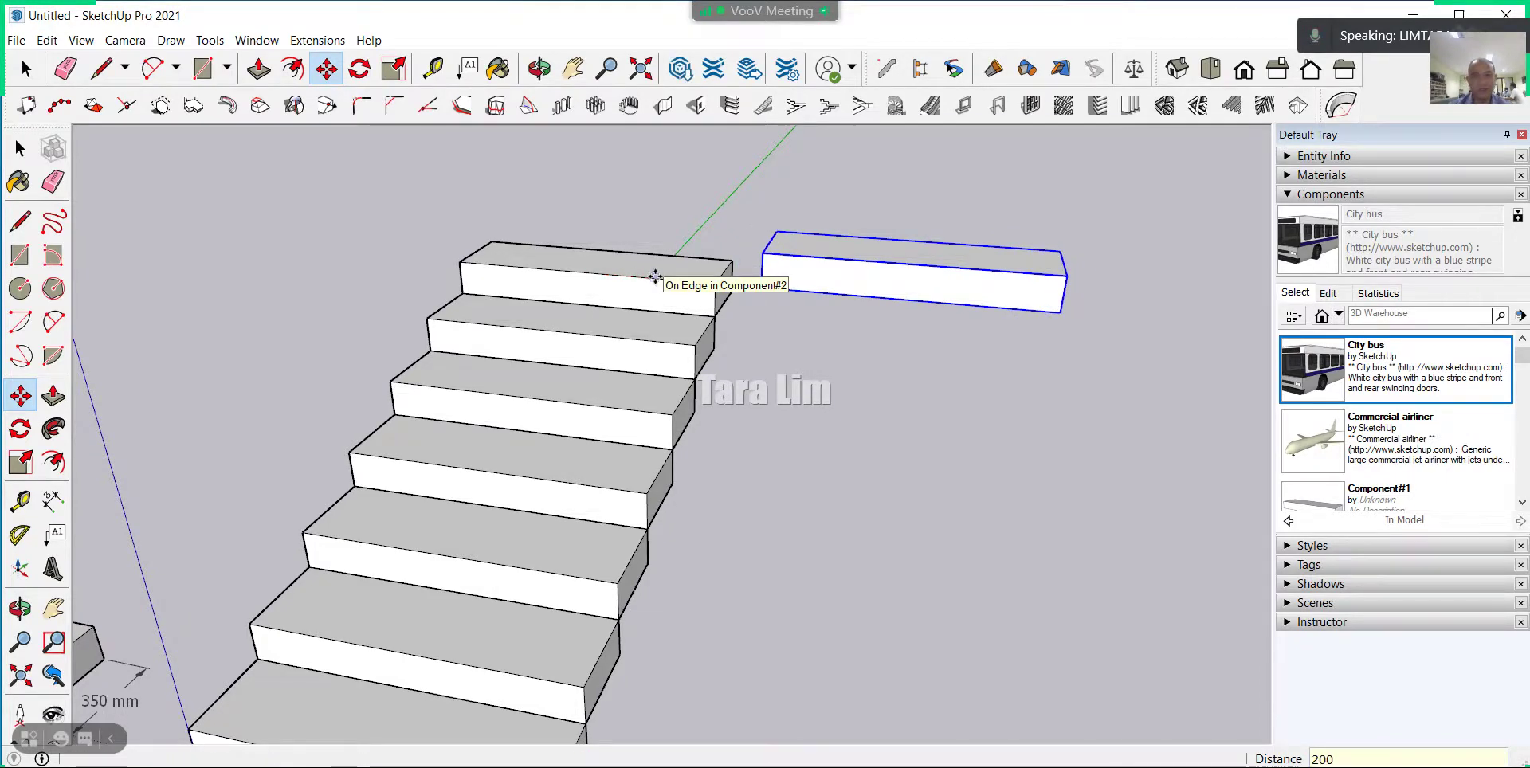
key("Return")
scroll(883, 417, "down", 2)
mouse_move(882, 416)
middle_mouse_down()
mouse_move(628, 439)
mouse_move(967, 471)
mouse_move(476, 366)
middle_mouse_up()
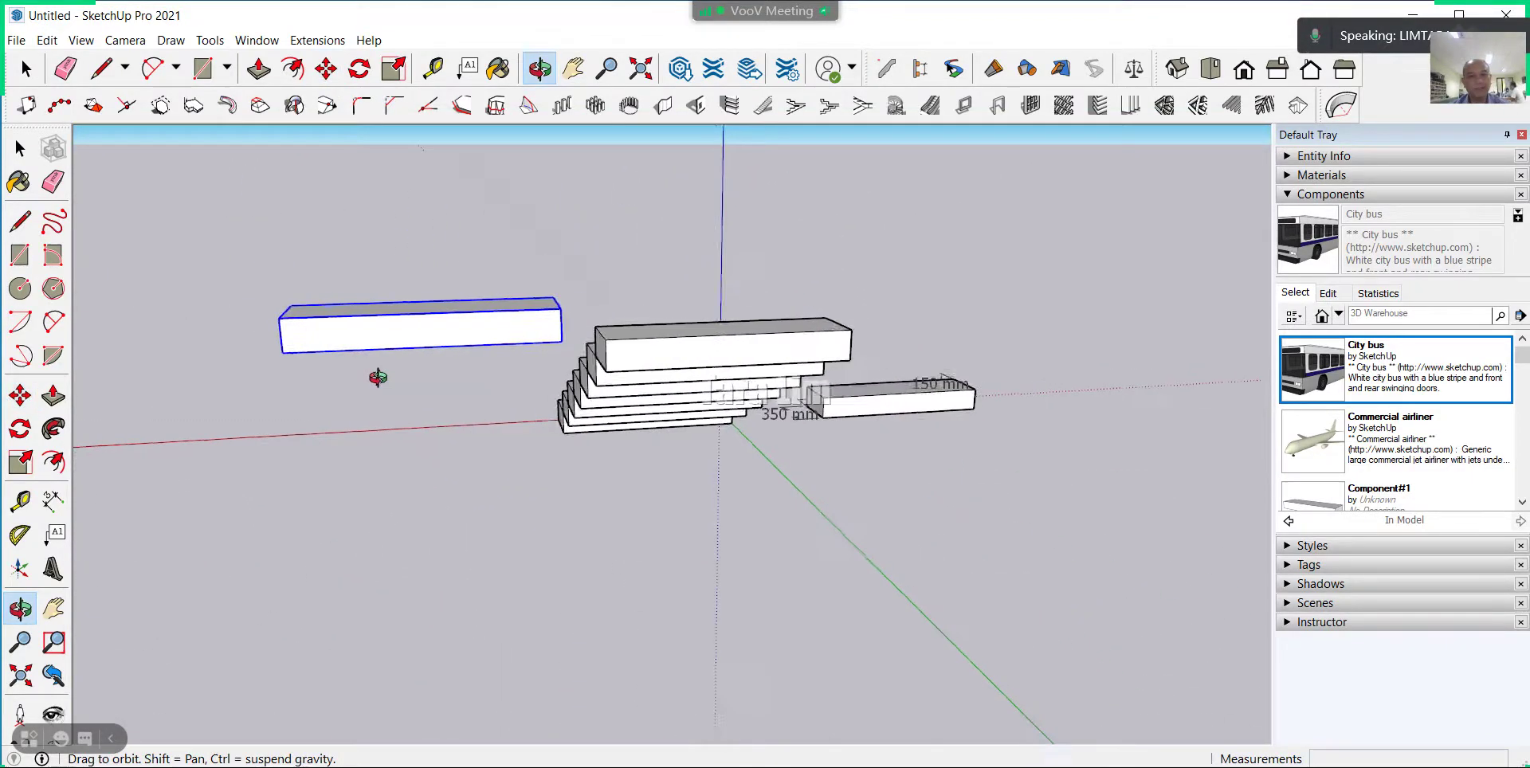
mouse_move(375, 376)
left_mouse_down()
mouse_move(892, 454)
mouse_move(840, 447)
left_mouse_up()
Select the new landing block.
key("m")
scroll(757, 375, "up", 2)
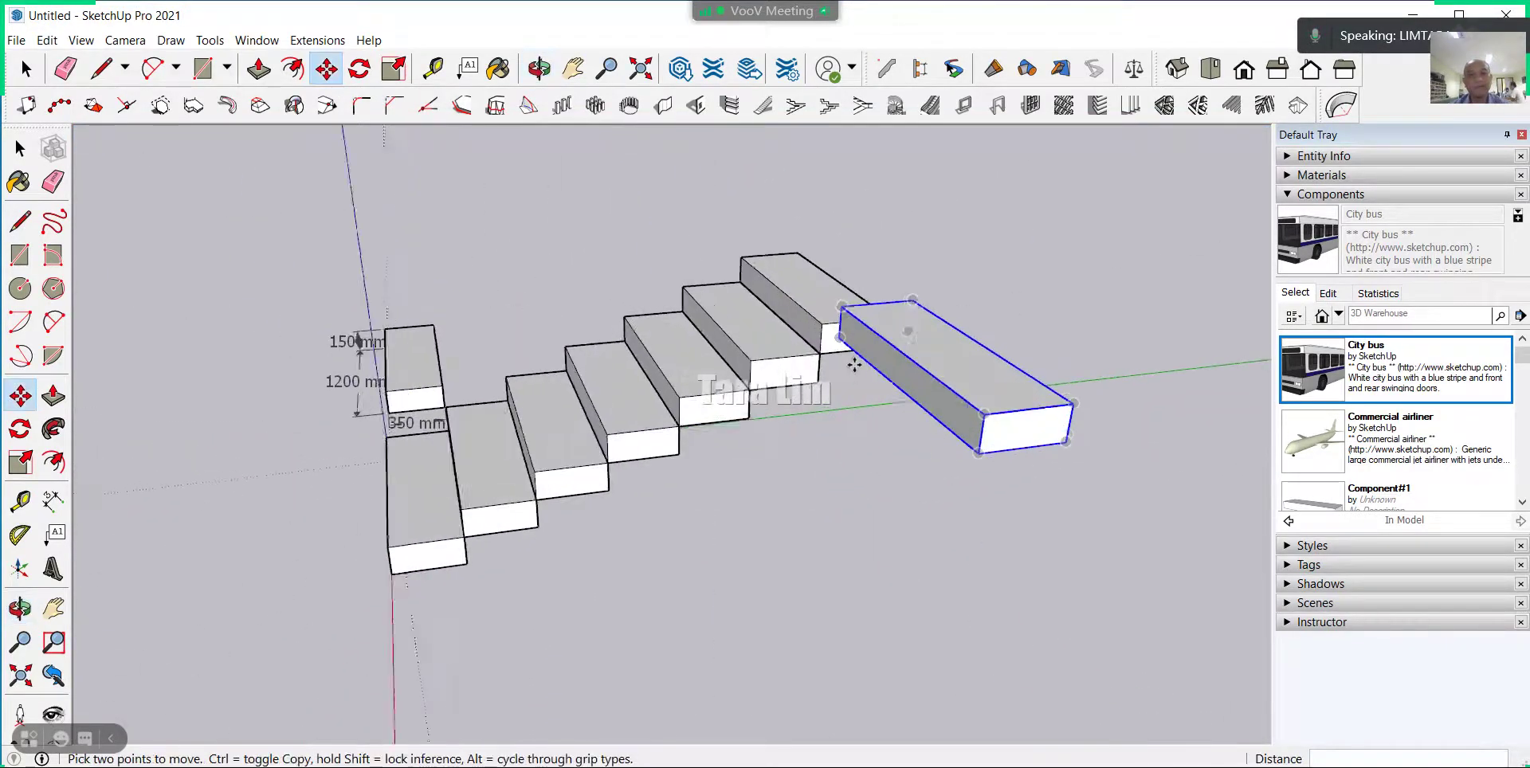
scroll(757, 374, "up", 1)
key("space")
scroll(664, 311, "down", 2)
scroll(893, 381, "up", 1)
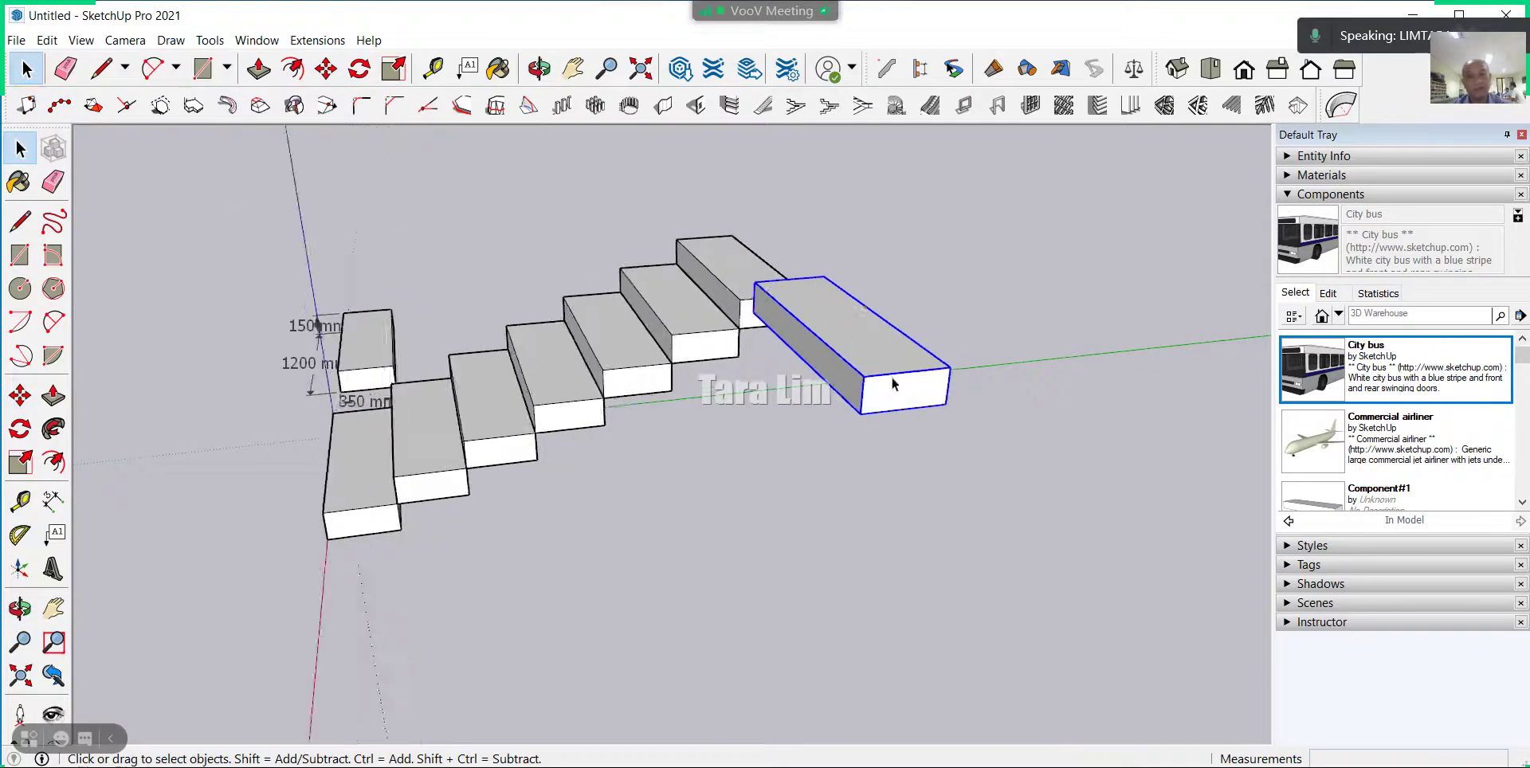
scroll(881, 372, "up", 1)
left_click(882, 372)
Make the landing block a unique component.
right_click(892, 396)
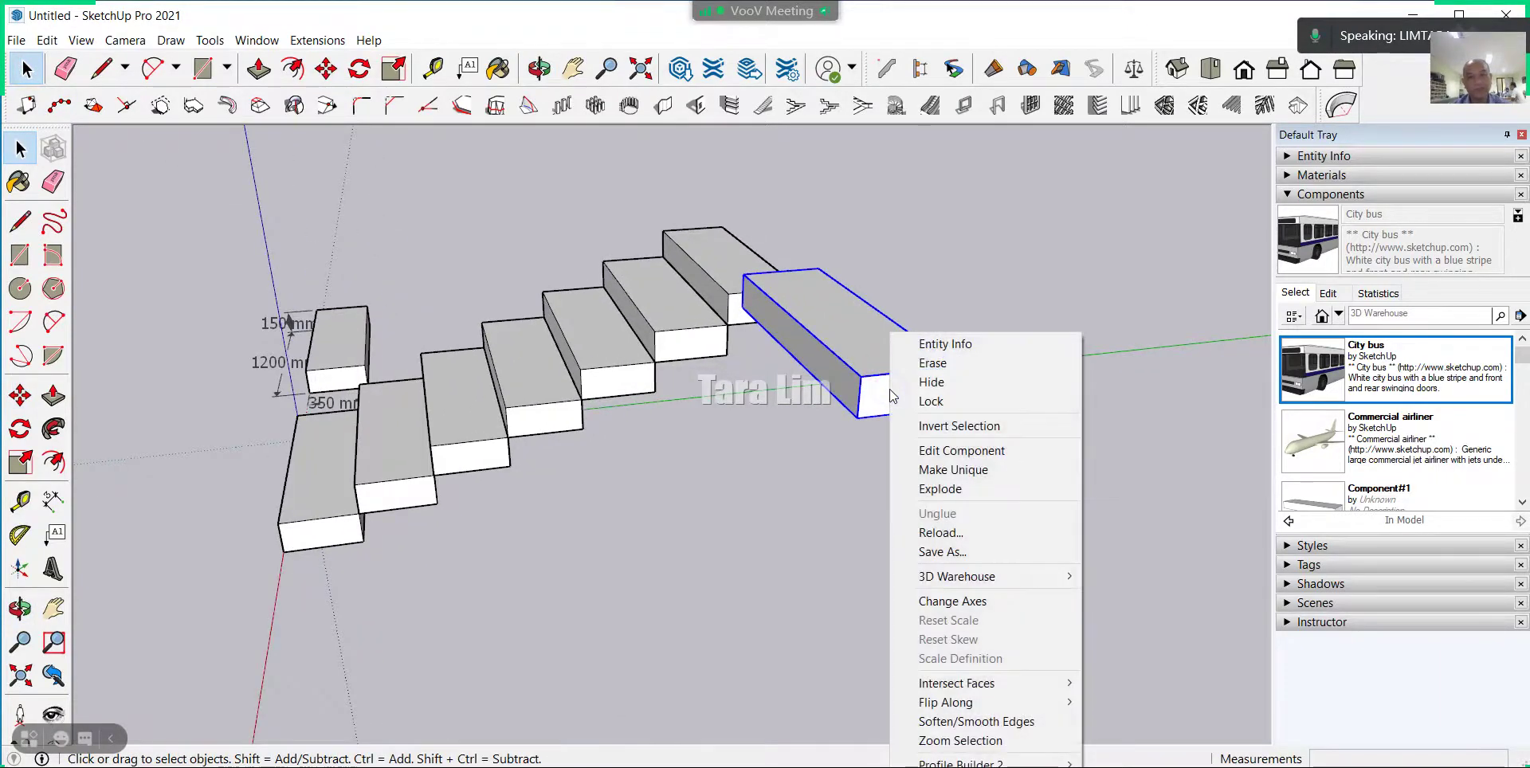
left_click(957, 470)
left_click(844, 481)
mouse_move(843, 481)
middle_mouse_down()
mouse_move(721, 401)
mouse_move(506, 403)
middle_mouse_up()
scroll(621, 396, "up", 2)
scroll(735, 335, "up", 2)
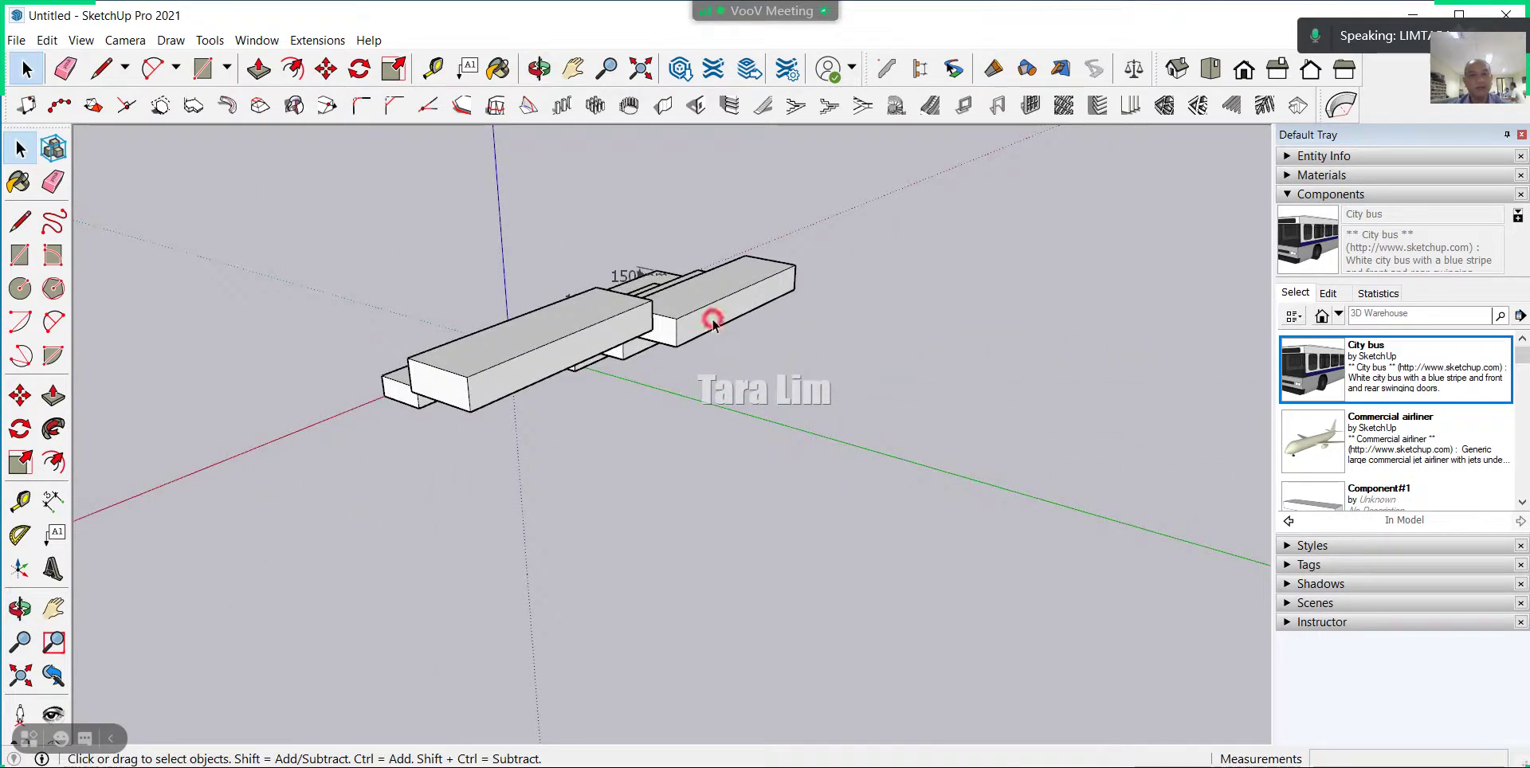
mouse_move(639, 388)
middle_mouse_down()
mouse_move(562, 435)
mouse_move(882, 478)
mouse_move(547, 464)
mouse_move(518, 486)
mouse_move(635, 571)
middle_mouse_up()
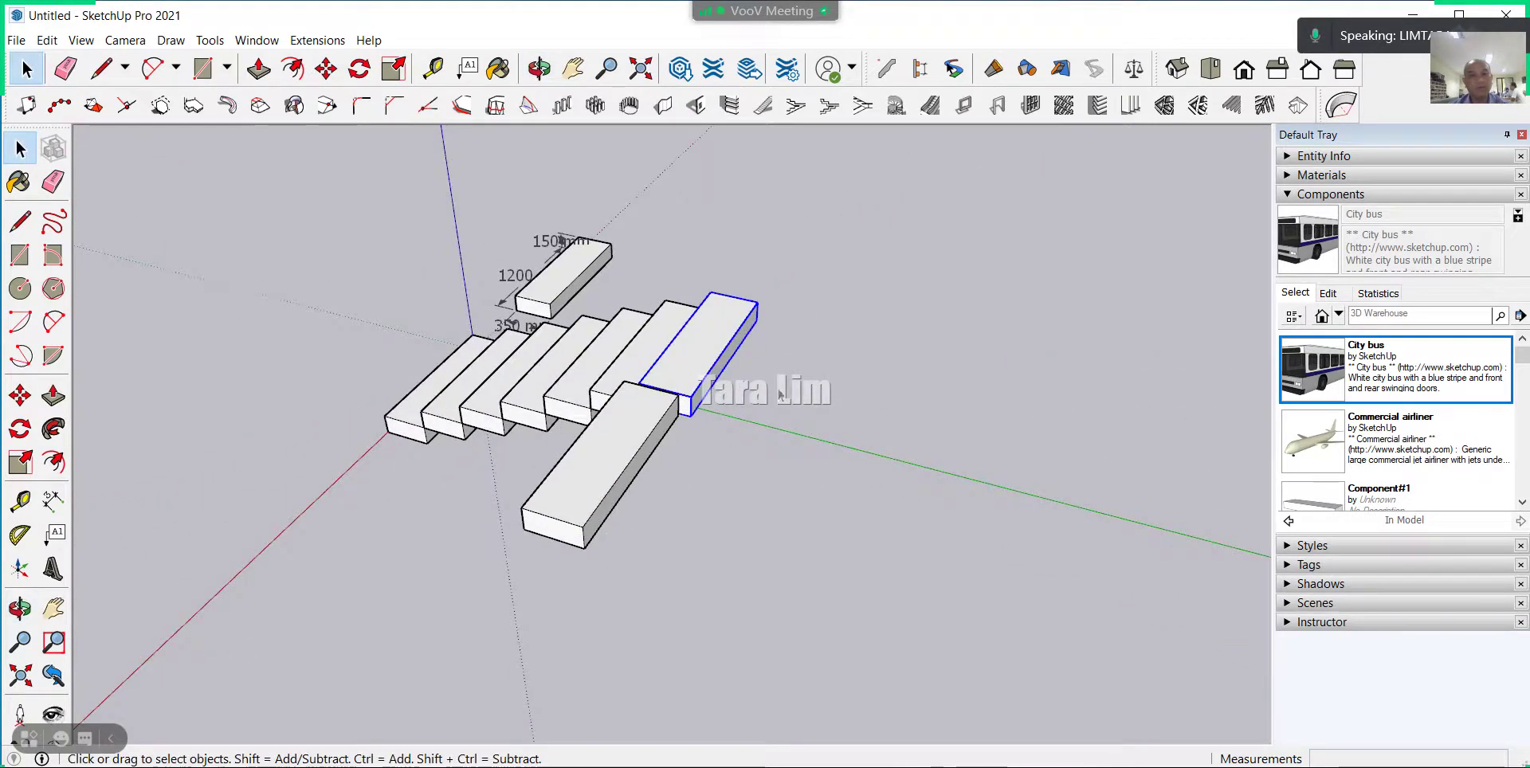
mouse_move(779, 395)
middle_mouse_down()
mouse_move(710, 413)
mouse_move(683, 366)
middle_mouse_up()
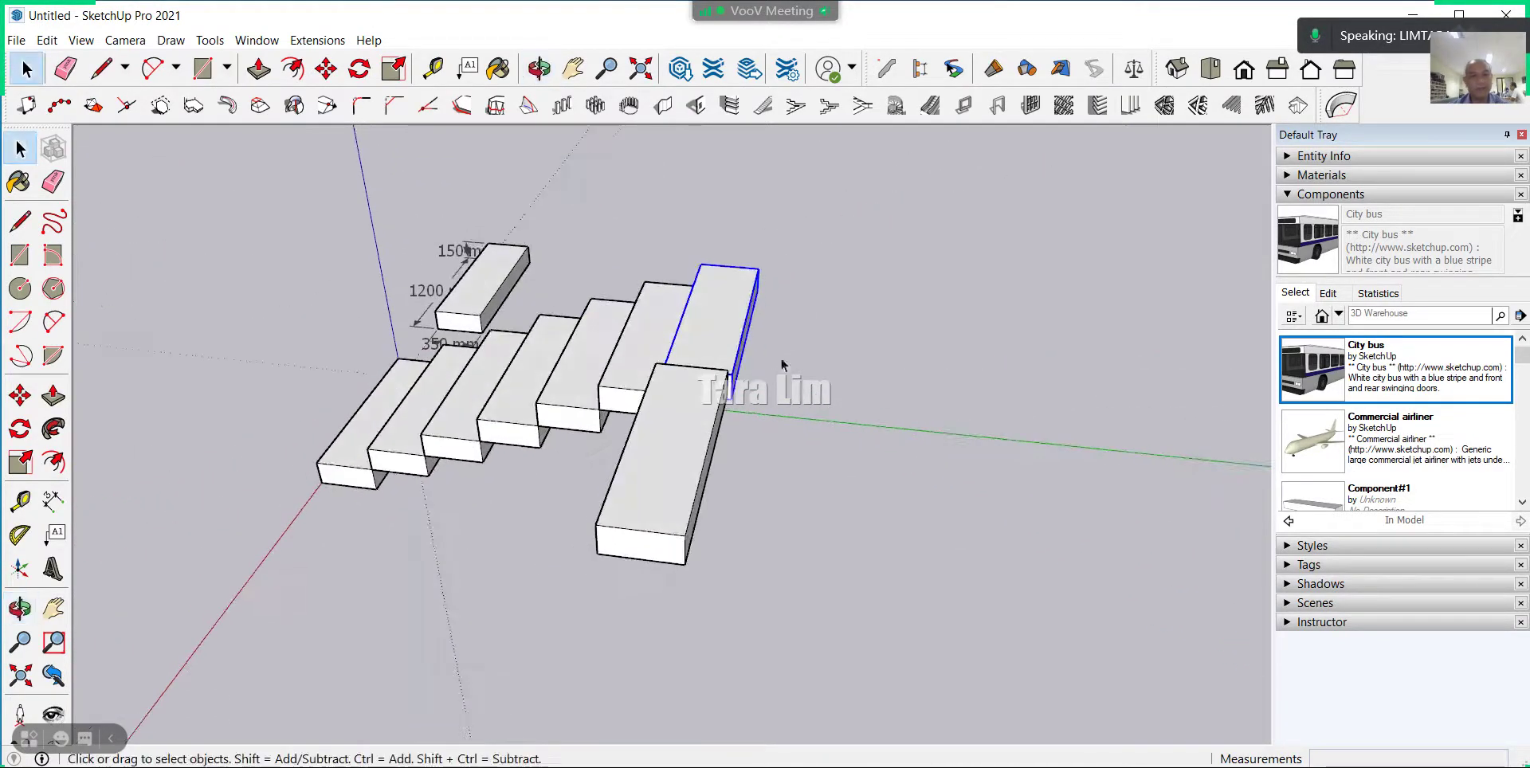
Place a Tape Measure guide 1500 mm out from the top step's edge midpoint.
left_click(433, 70)
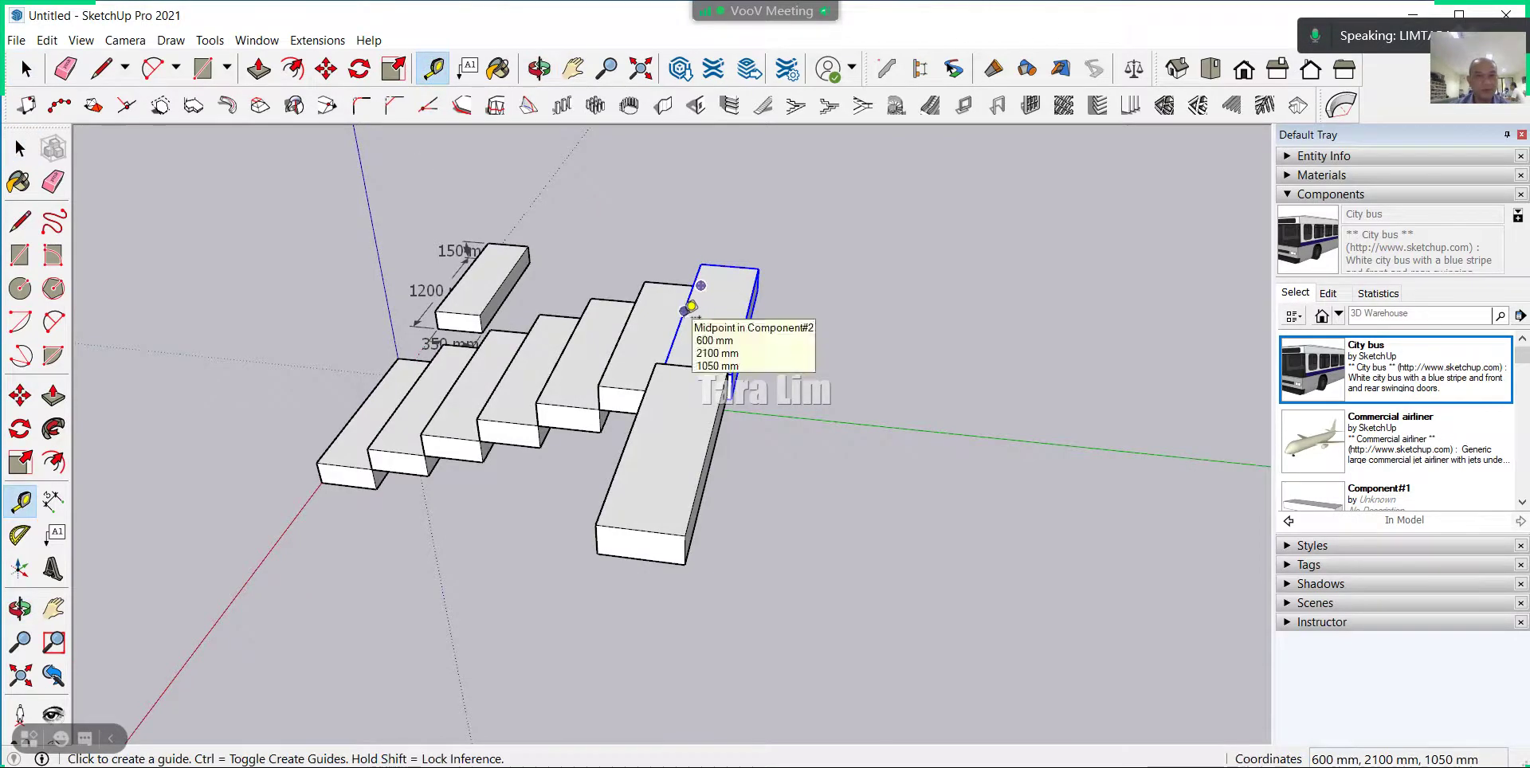
left_click(684, 311)
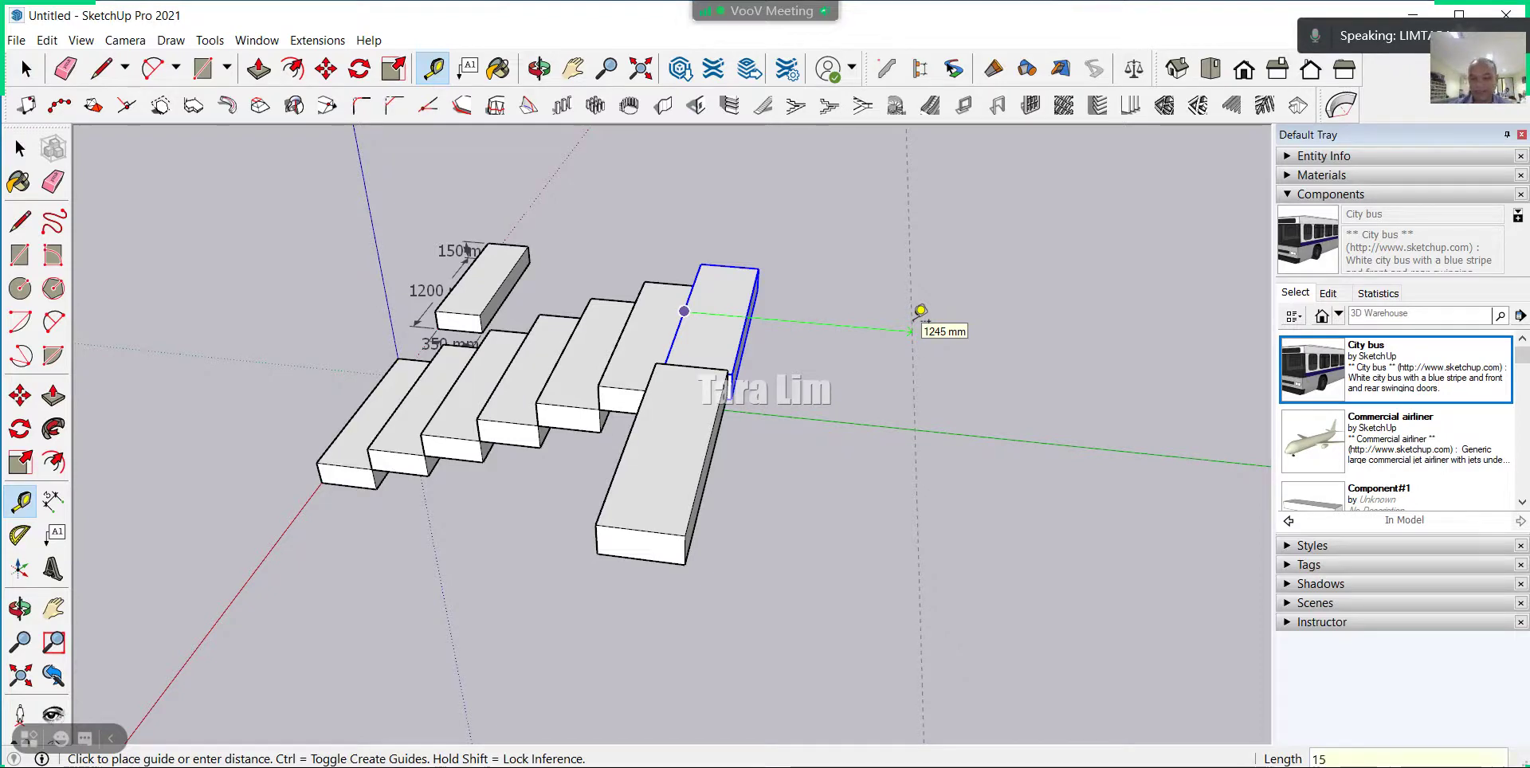
type("00")
key("Return")
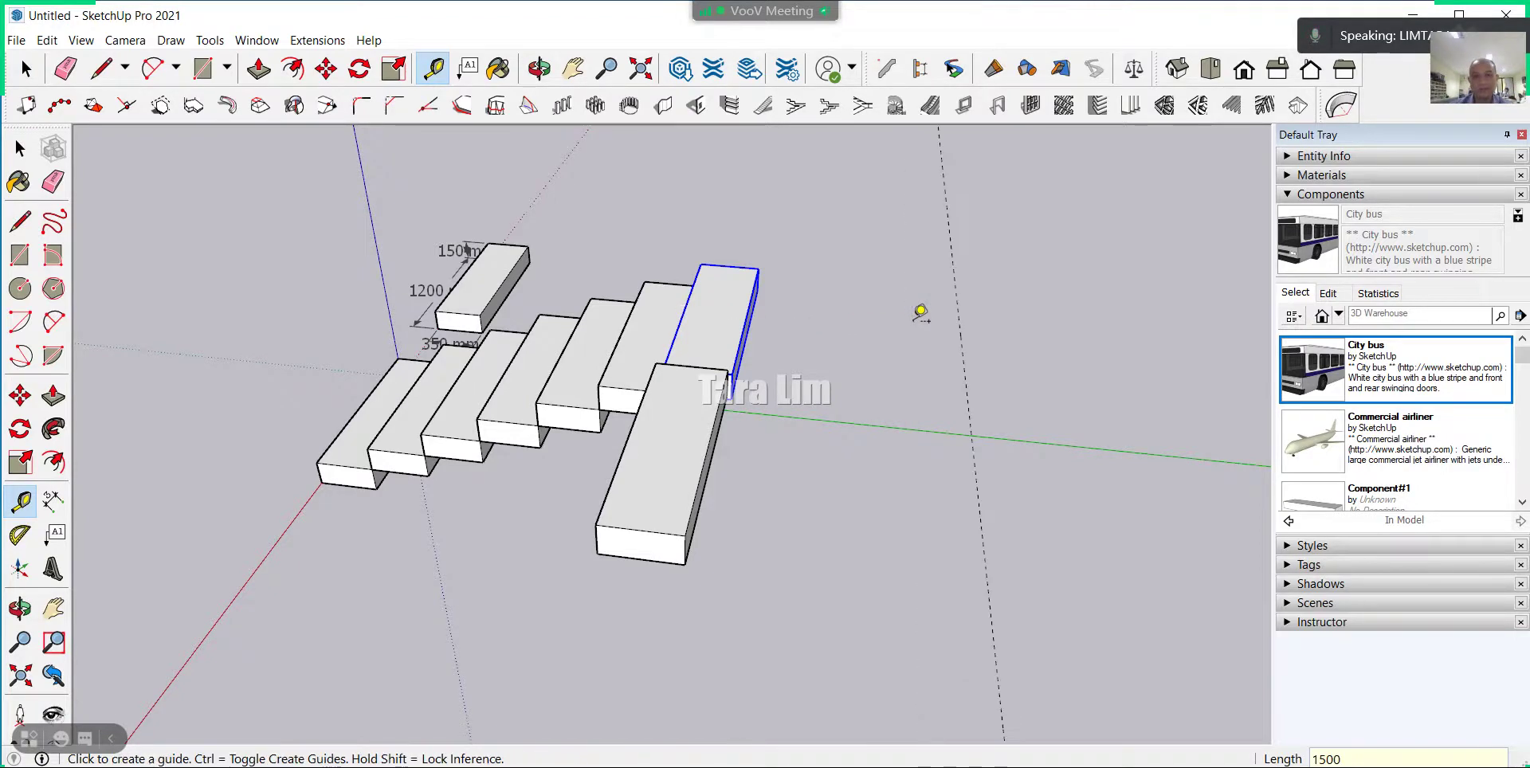
scroll(701, 351, "down", 3)
middle_click_drag(915, 471, 700, 444)
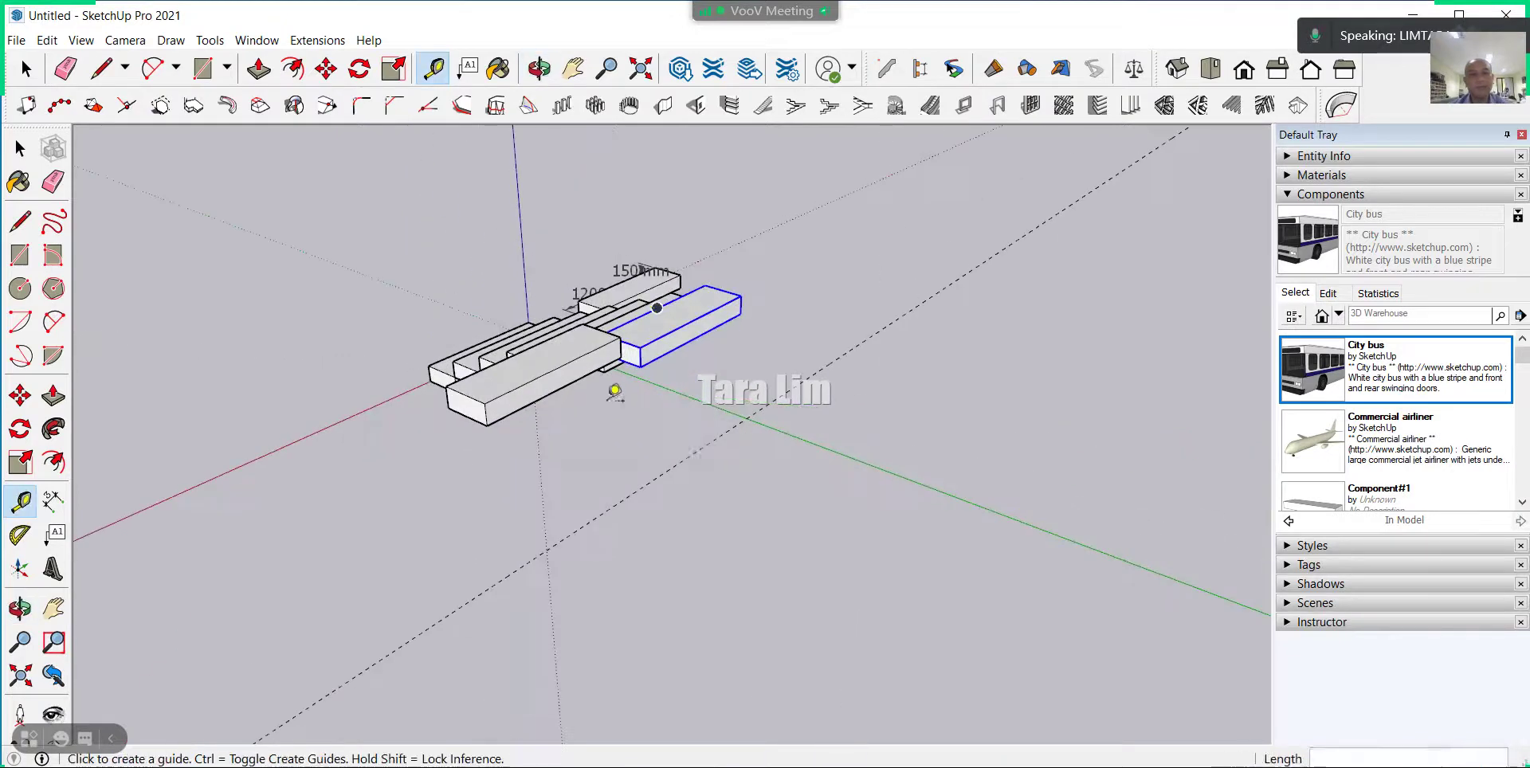
left_click(259, 69)
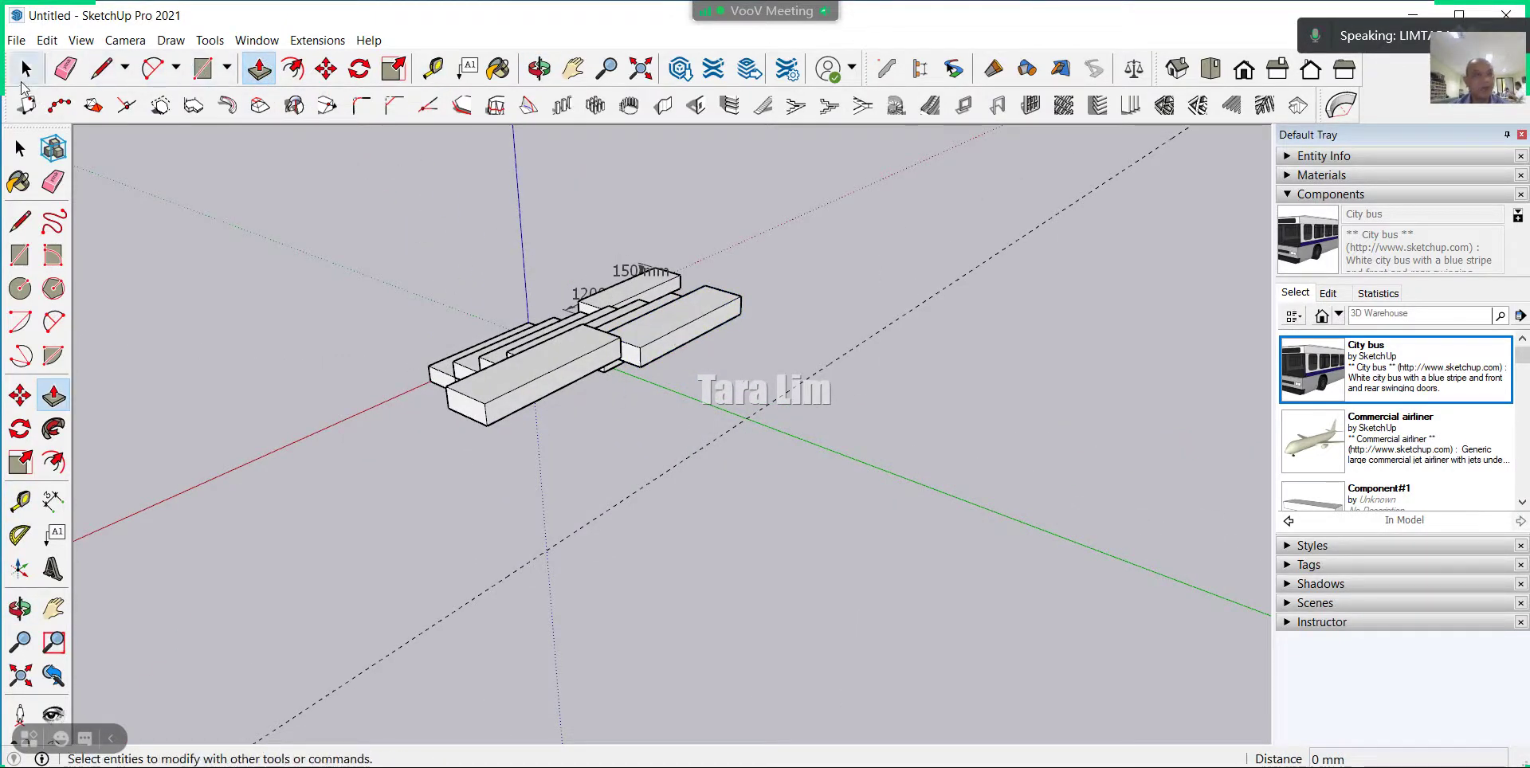
Open the top step's group and pull its front face out 1150 mm.
left_click(26, 69)
double_click(692, 333)
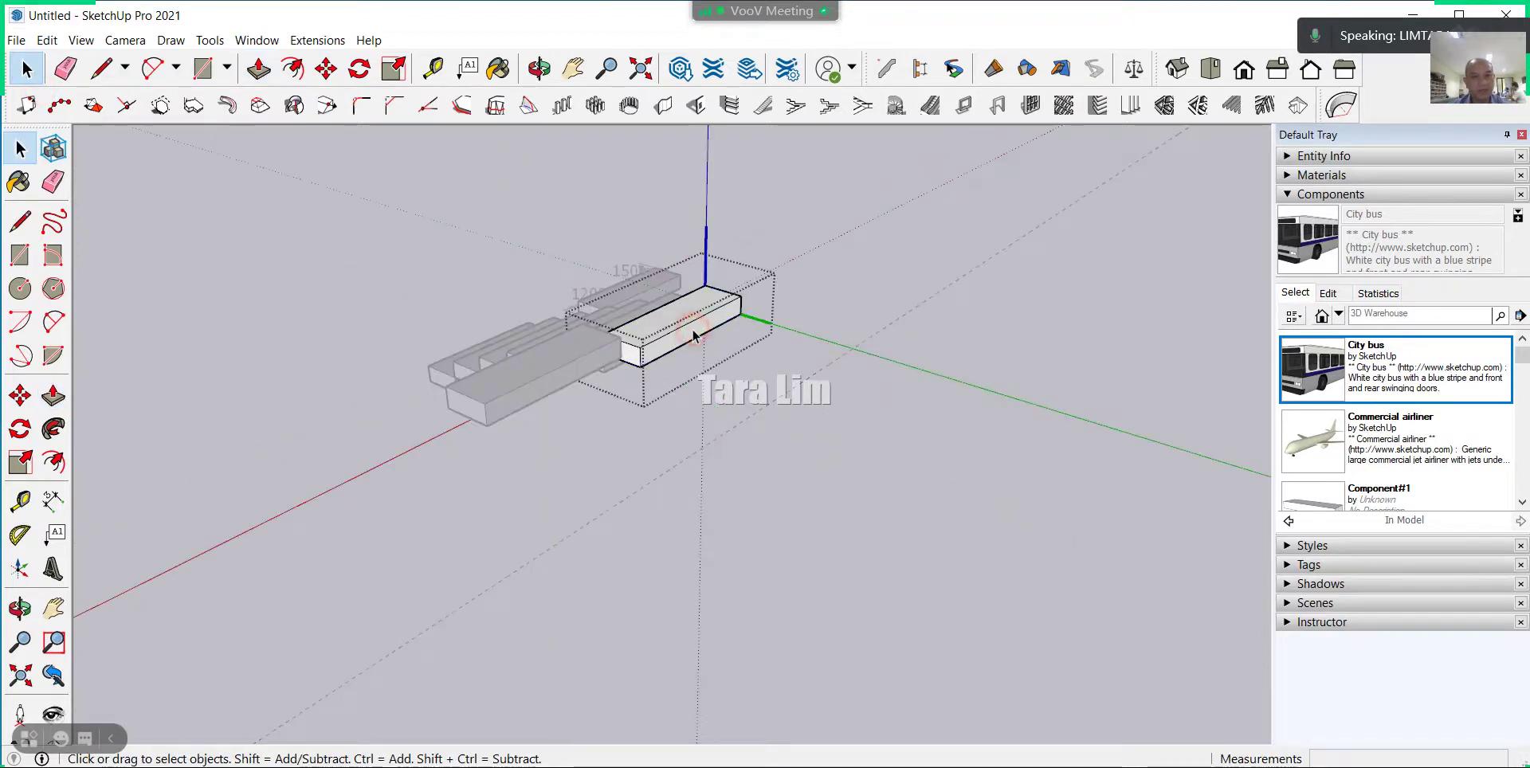
left_click(259, 69)
left_click_drag(683, 341, 790, 392)
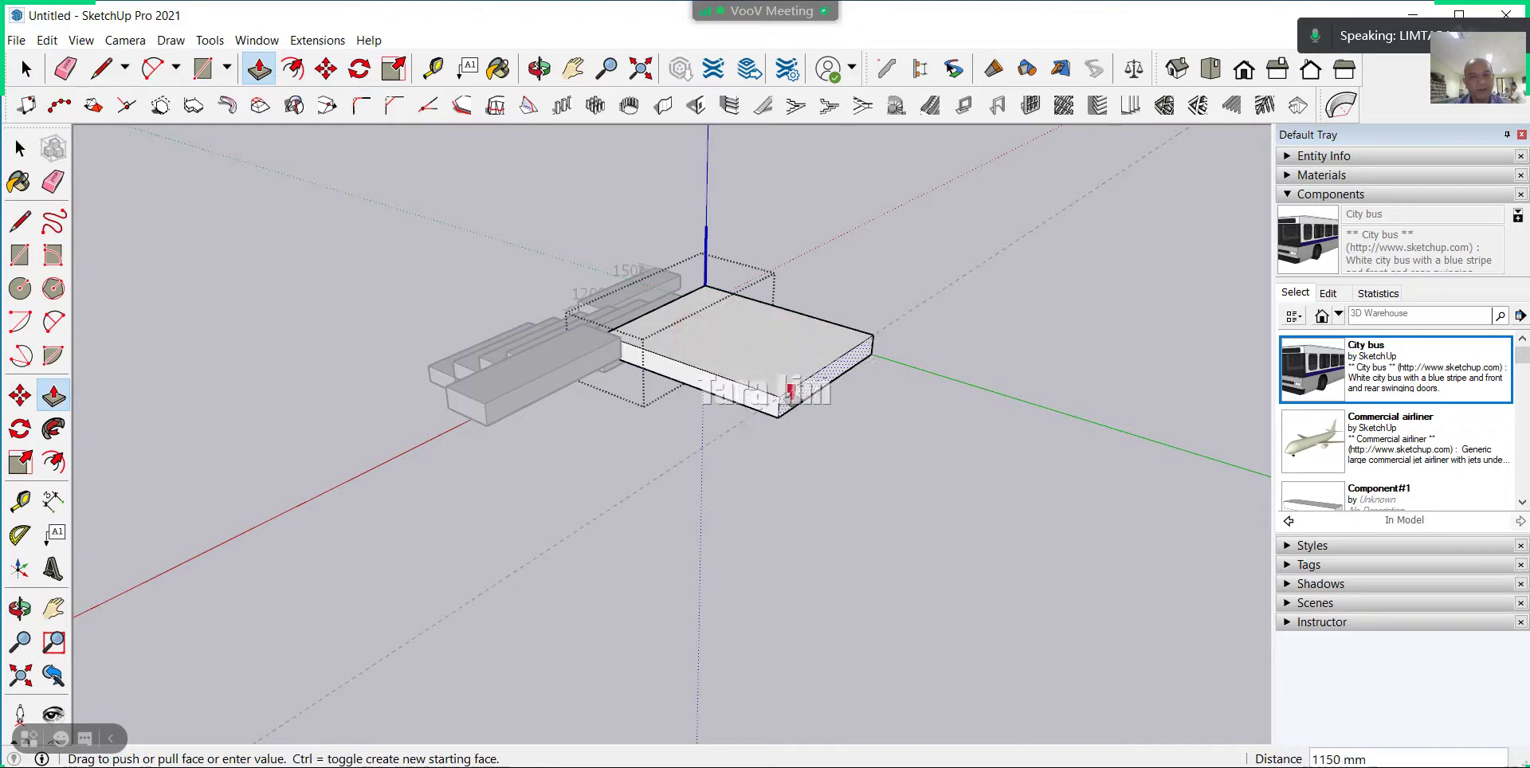
Push the landing block's side face out 1400 mm to widen it into a broad slab.
mouse_move(741, 446)
middle_mouse_down()
mouse_move(499, 512)
mouse_move(1052, 560)
middle_mouse_up()
scroll(829, 334, "up", 2)
scroll(834, 335, "up", 3)
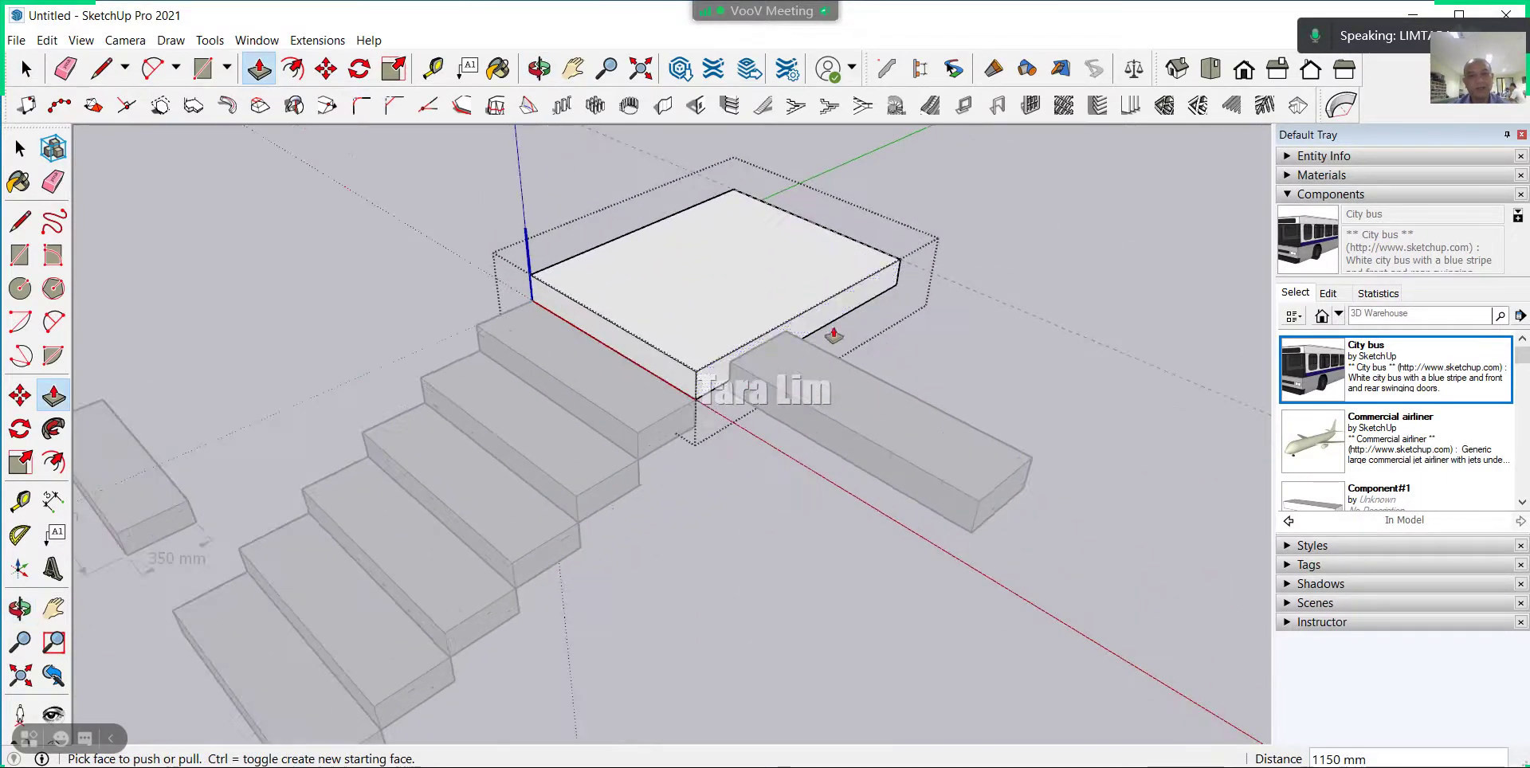
scroll(864, 347, "down", 1)
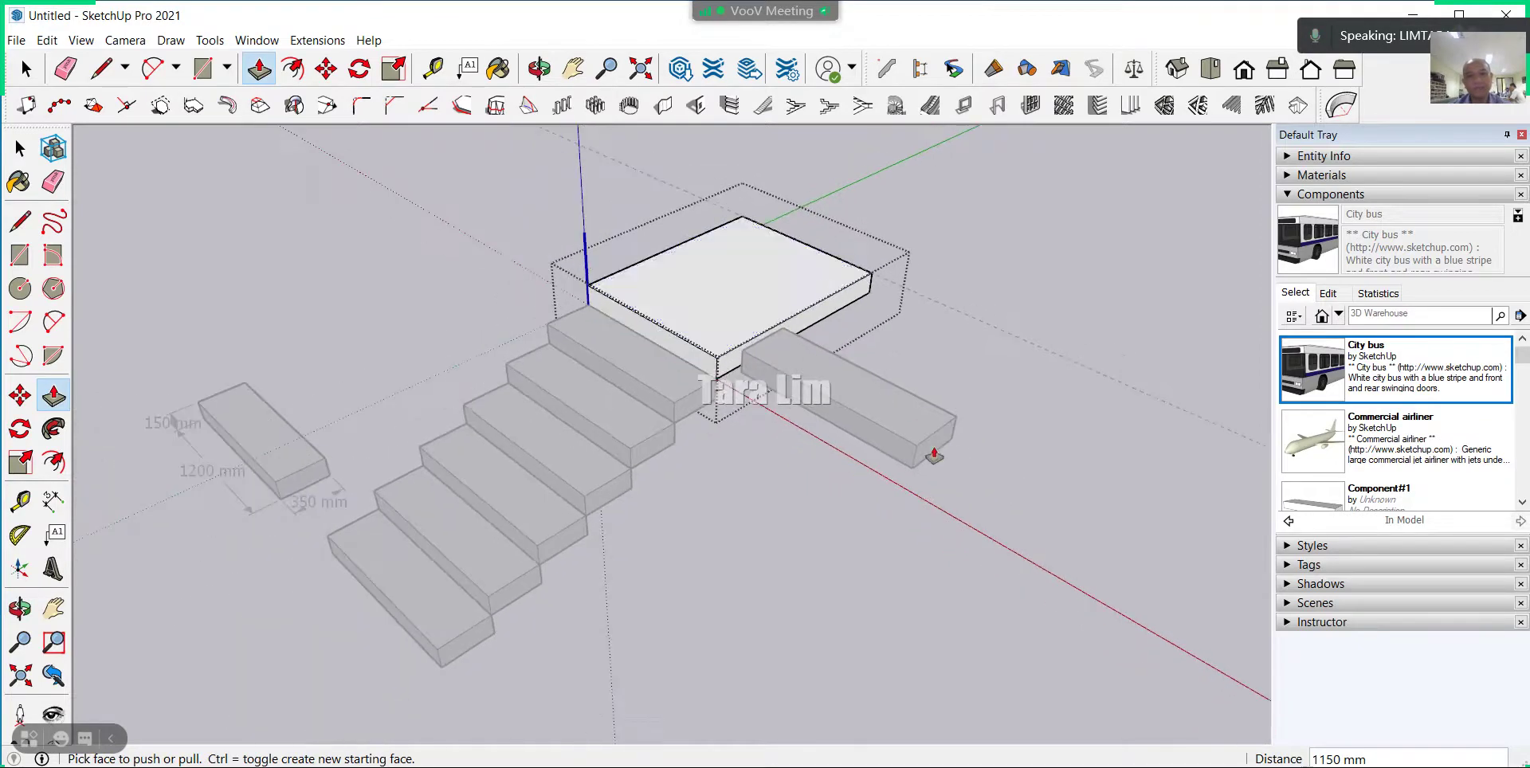
scroll(797, 335, "down", 1)
middle_click_drag(973, 471, 445, 398)
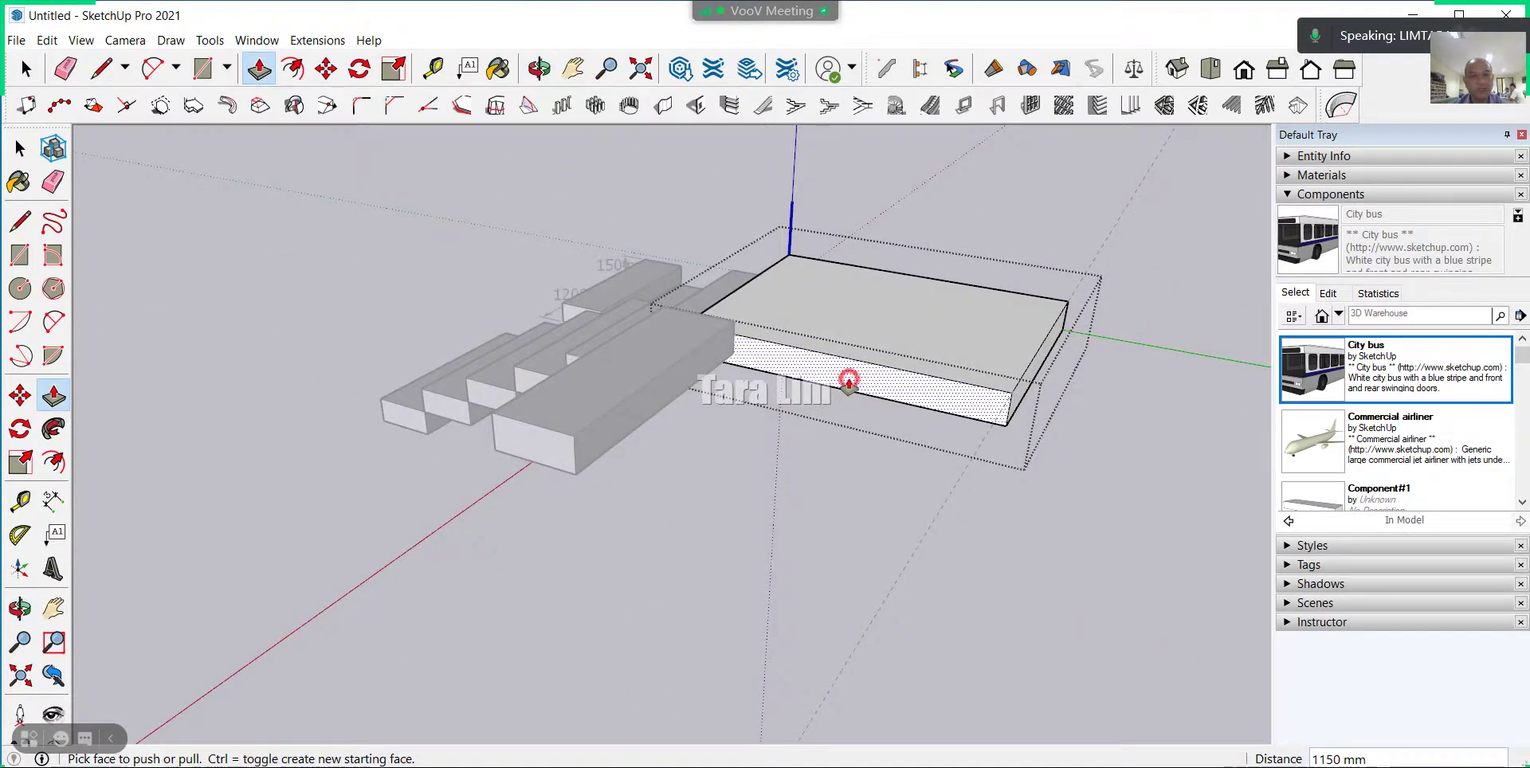
left_click_drag(849, 381, 577, 475)
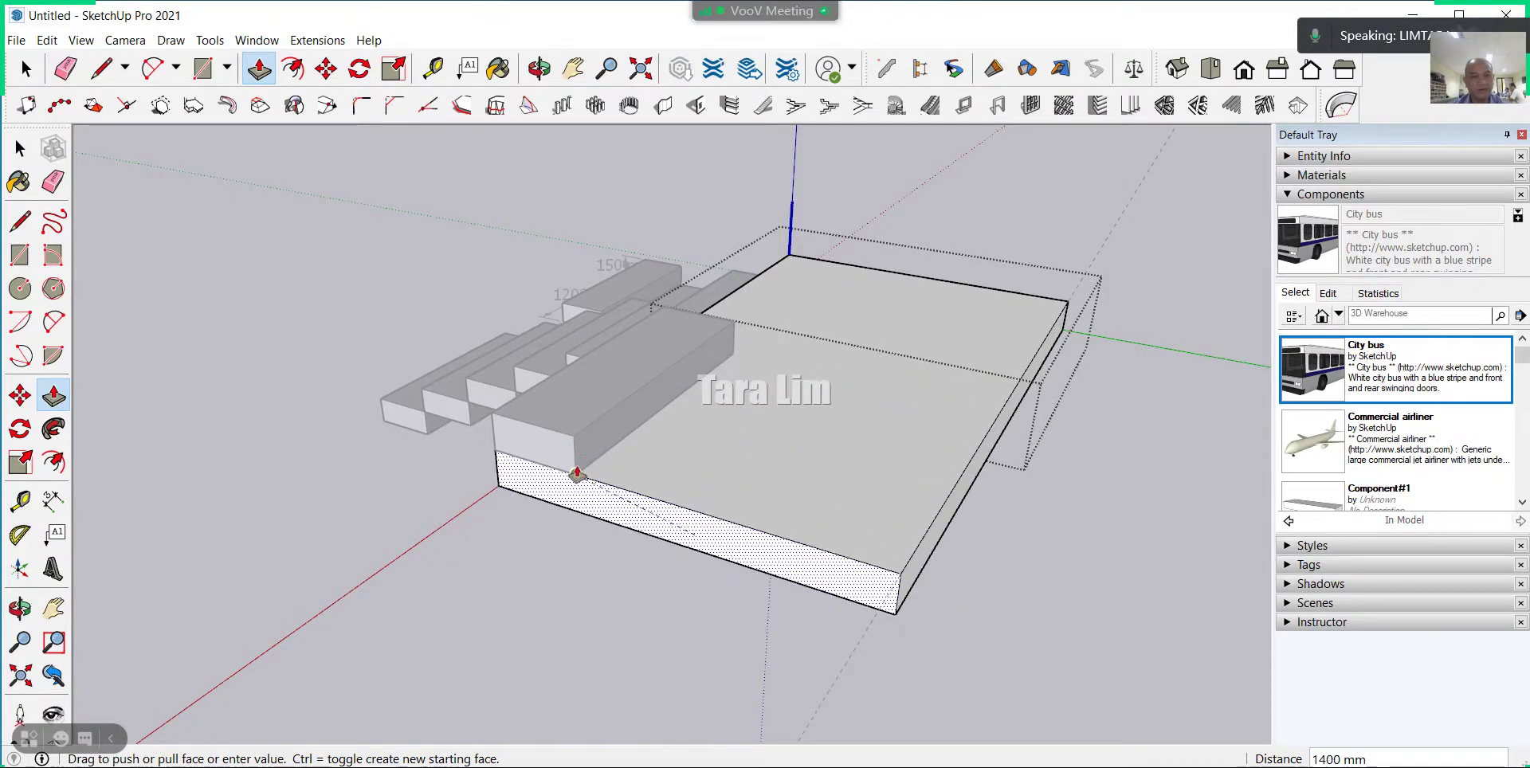
mouse_move(618, 557)
middle_mouse_down()
mouse_move(1164, 558)
mouse_move(1049, 489)
mouse_move(779, 479)
middle_mouse_up()
left_click(20, 148)
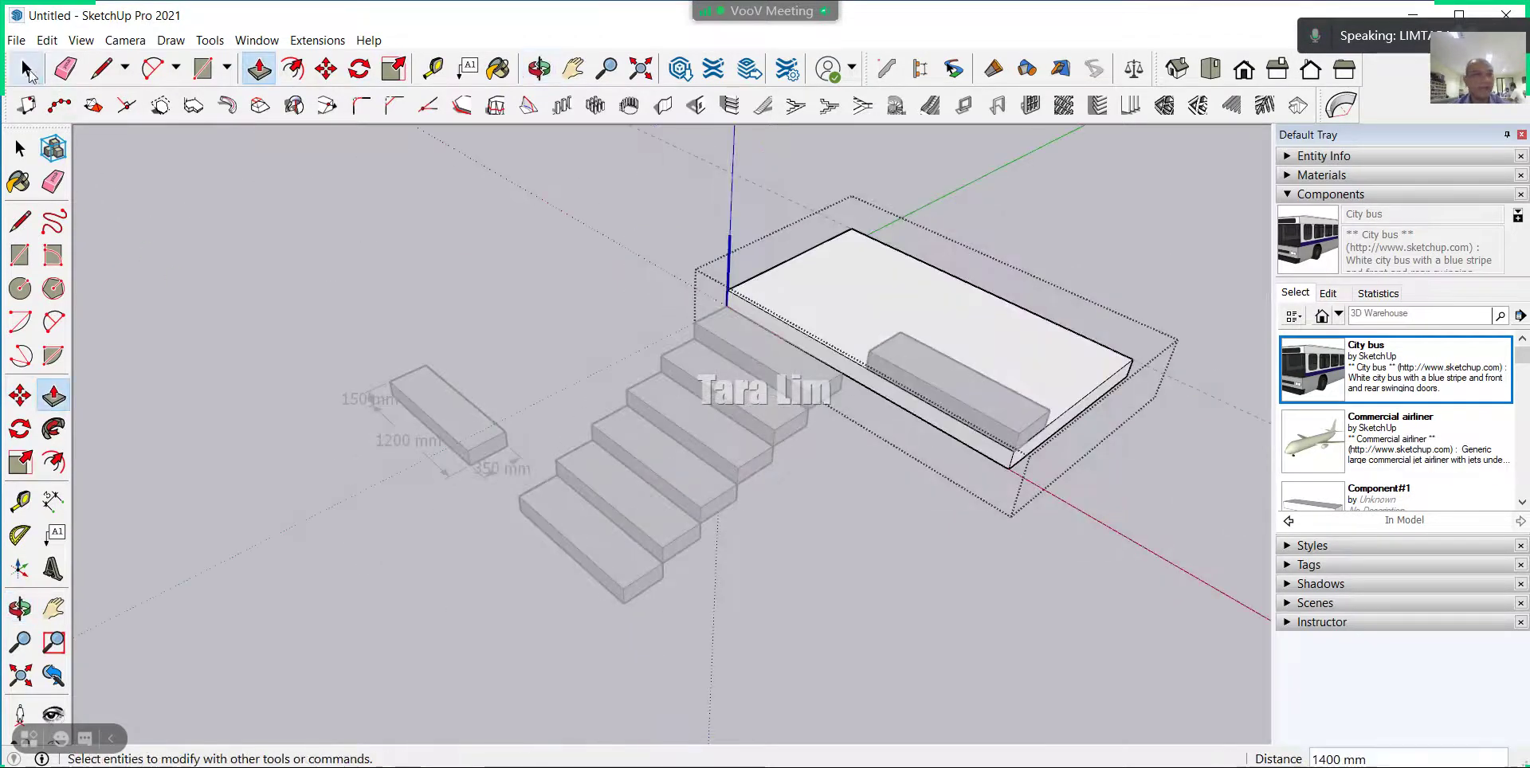
mouse_move(327, 236)
middle_mouse_down()
mouse_move(503, 512)
mouse_move(885, 455)
mouse_move(499, 643)
mouse_move(484, 297)
middle_mouse_up()
Copy the landing step to its top back corner and repeat it 9x into a second flight.
left_click(484, 296)
mouse_move(535, 408)
middle_mouse_down()
mouse_move(669, 717)
mouse_move(608, 574)
mouse_move(567, 331)
middle_mouse_up()
left_click(326, 70)
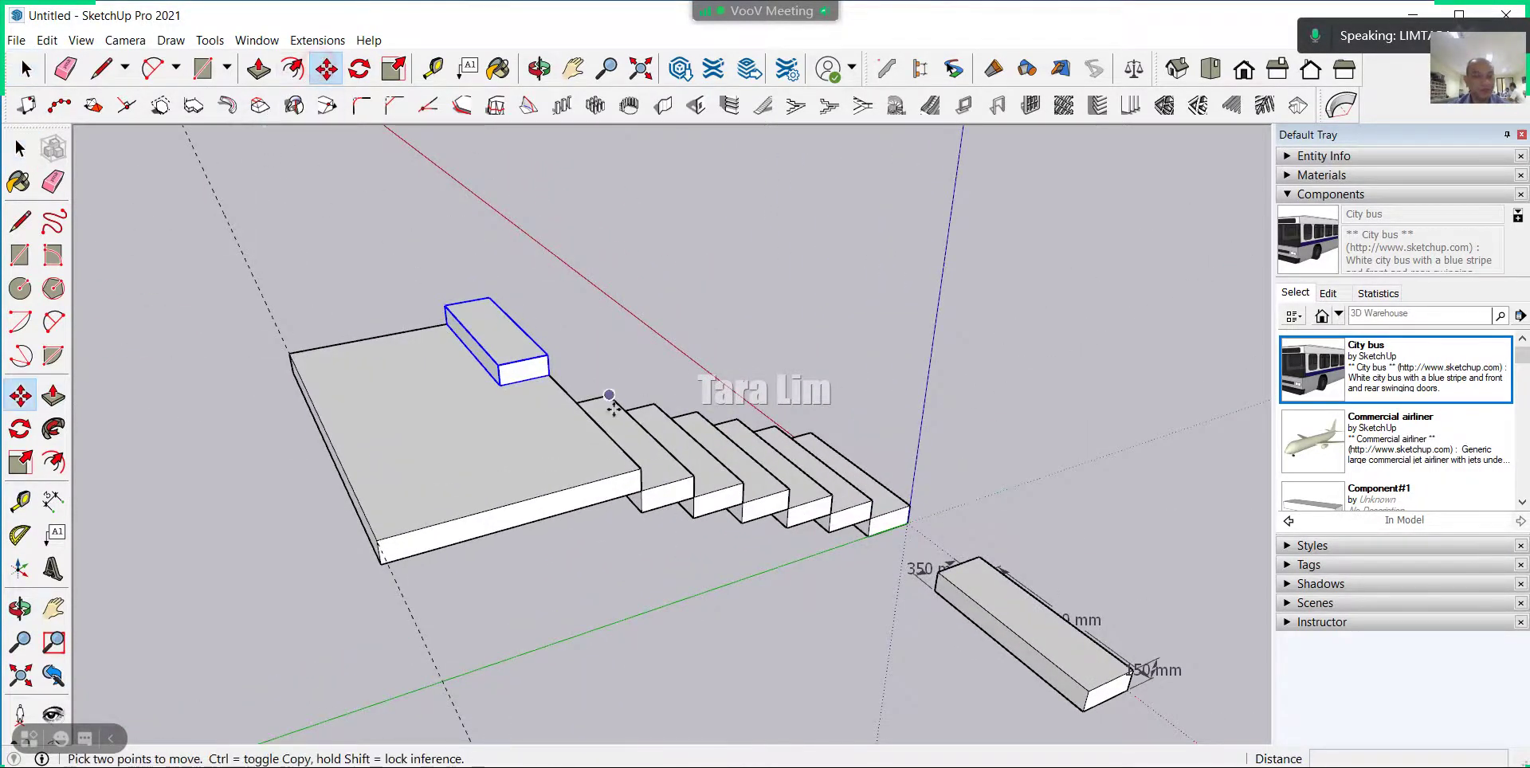
left_click(500, 386)
key("ctrl")
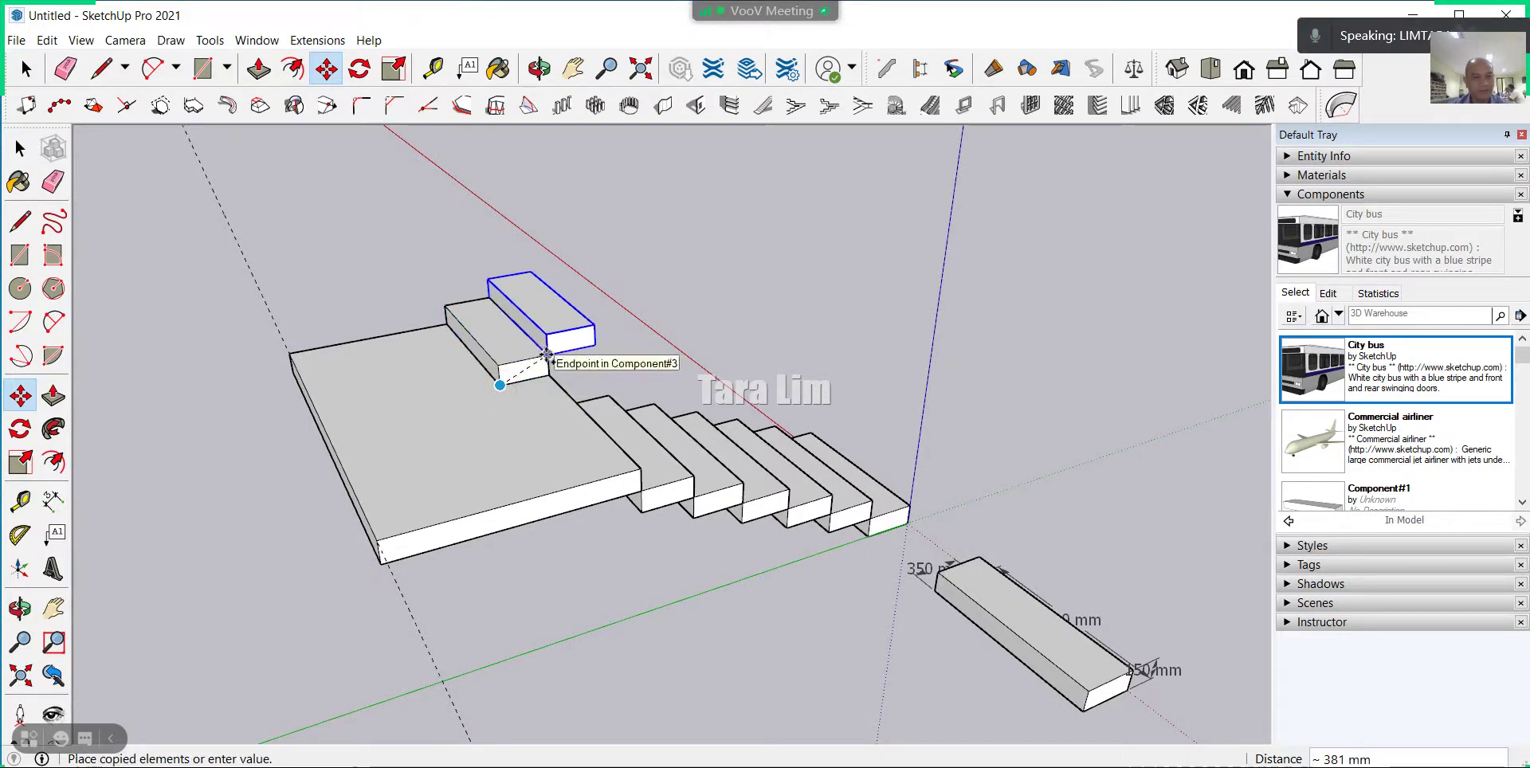
left_click(547, 355)
type("9")
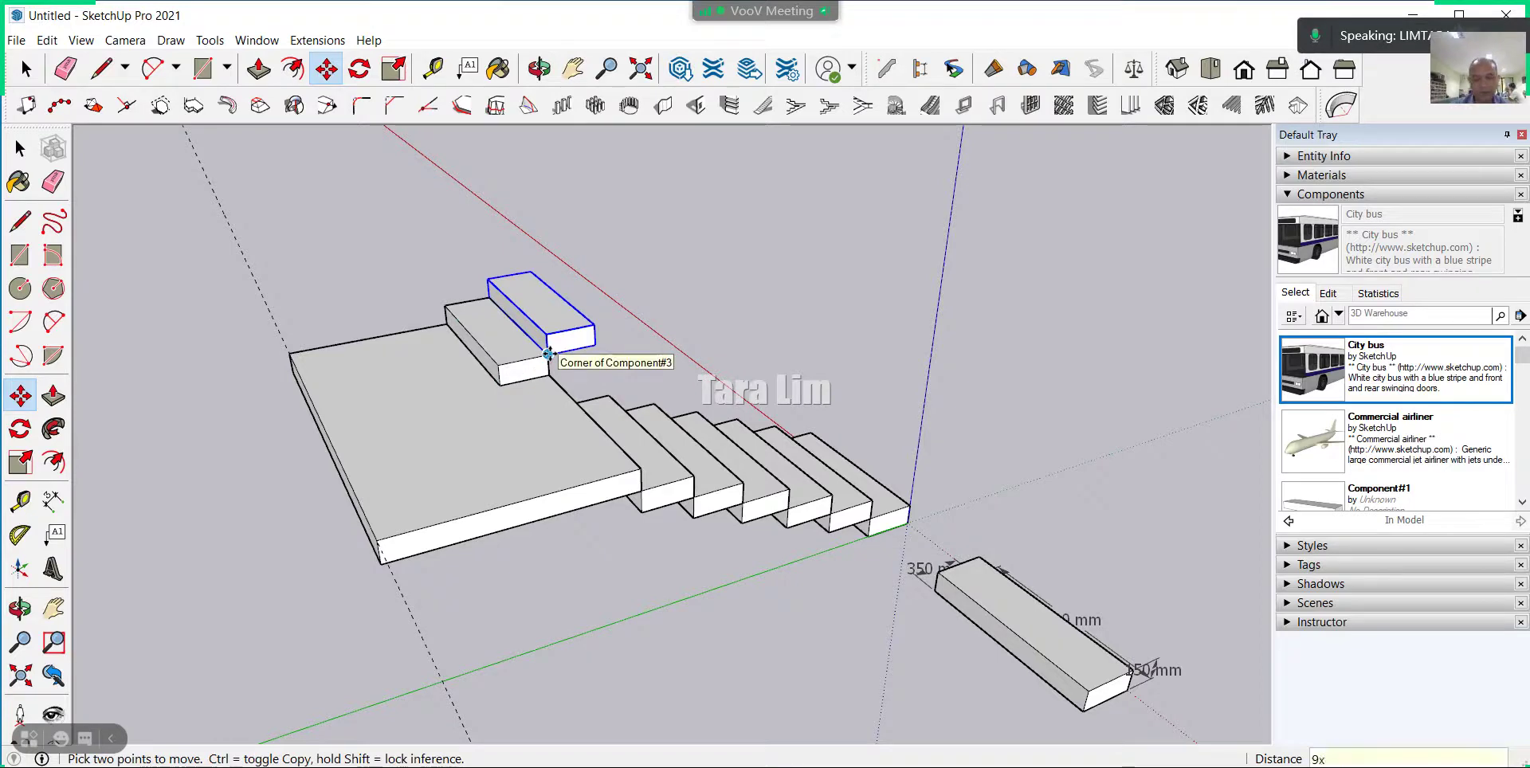
key("Return")
scroll(769, 429, "down", 3)
scroll(769, 430, "down", 2)
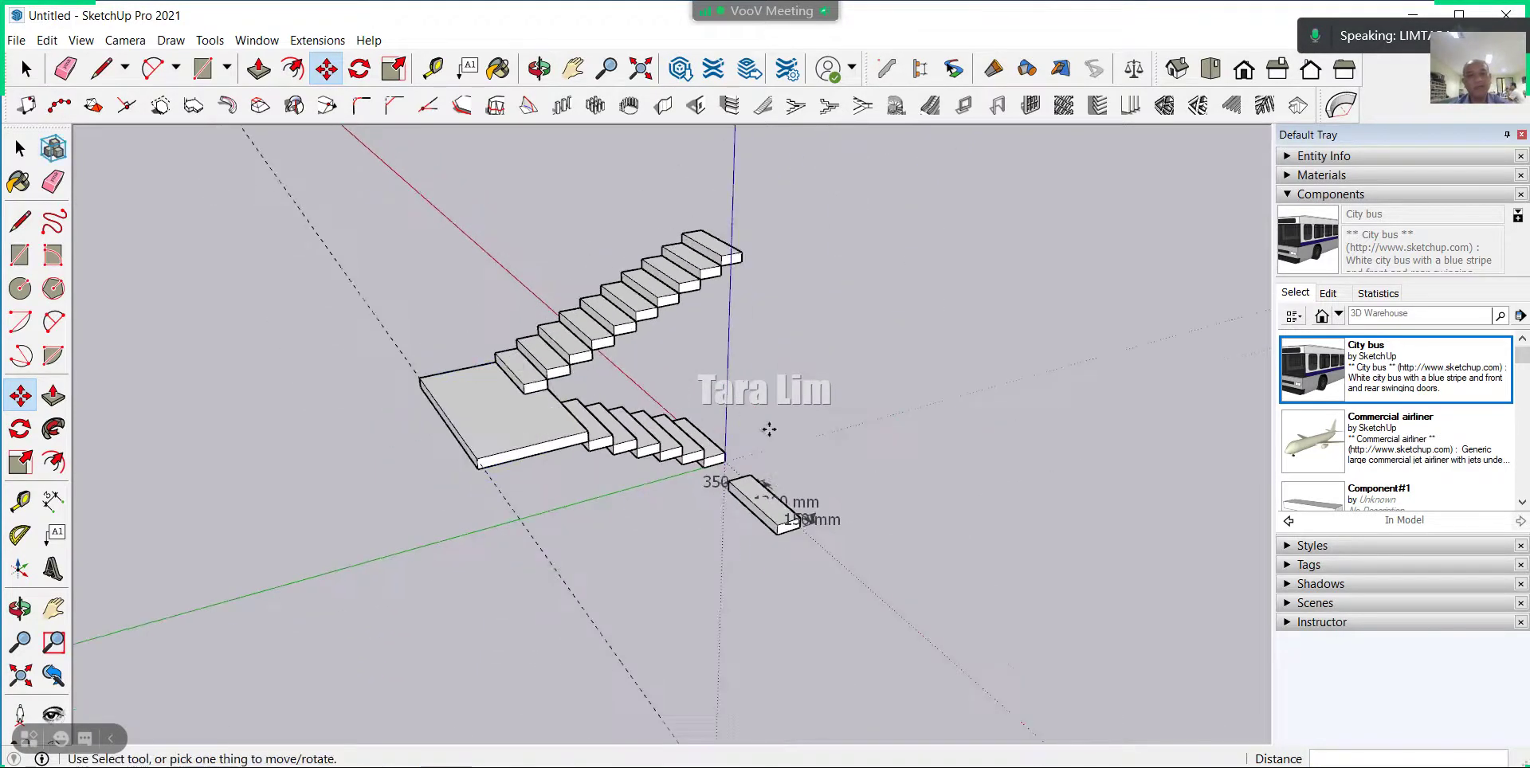
mouse_move(770, 430)
middle_mouse_down()
mouse_move(192, 356)
mouse_move(103, 318)
mouse_move(109, 396)
mouse_move(446, 386)
mouse_move(705, 466)
mouse_move(638, 454)
mouse_move(717, 395)
middle_mouse_up()
key("space")
Draw an edge from corner to corner across the bottom step's side face.
mouse_move(717, 468)
middle_mouse_down()
mouse_move(628, 412)
mouse_move(478, 375)
mouse_move(540, 405)
middle_mouse_up()
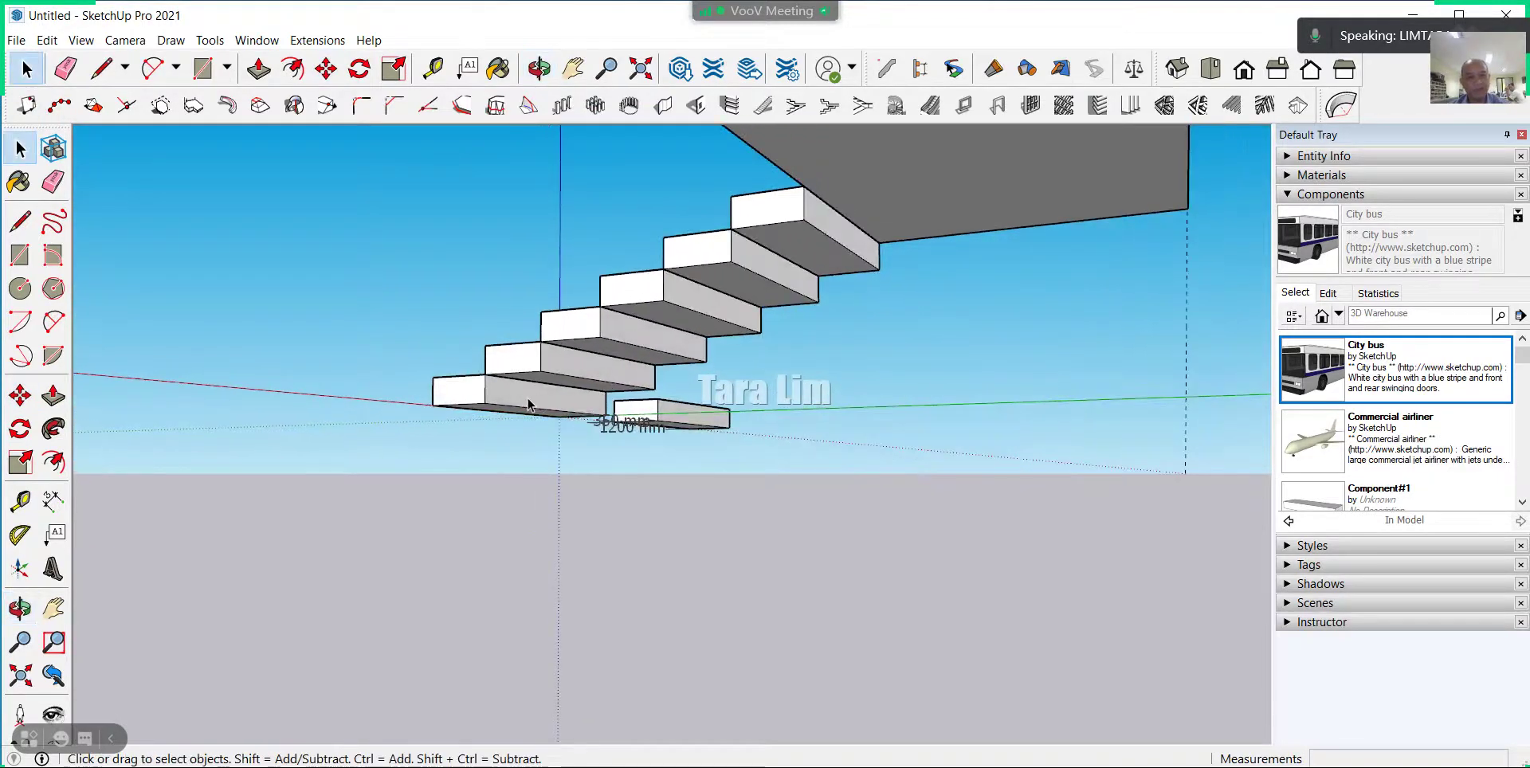
left_click(529, 405)
scroll(531, 409, "up", 3)
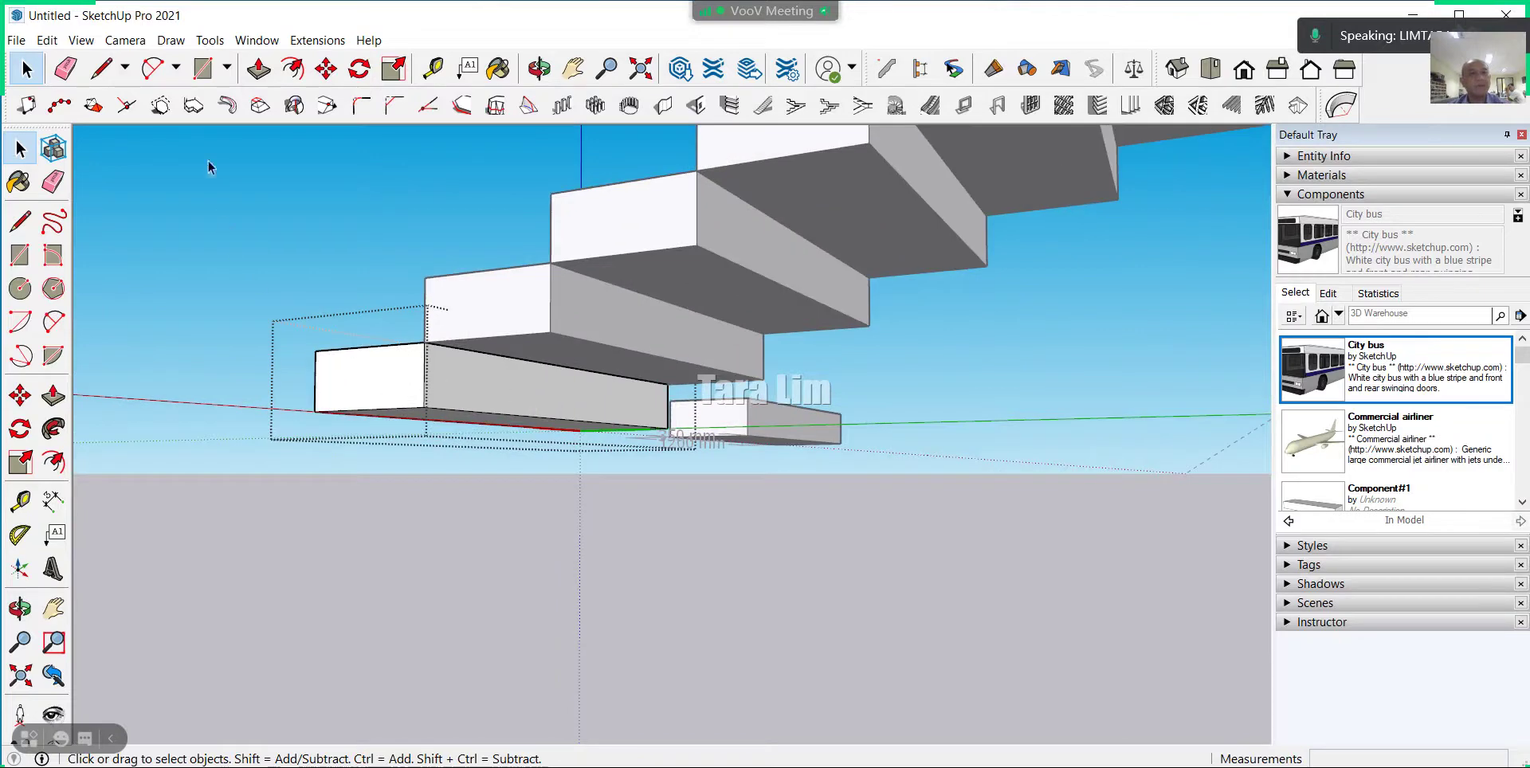
left_click(103, 70)
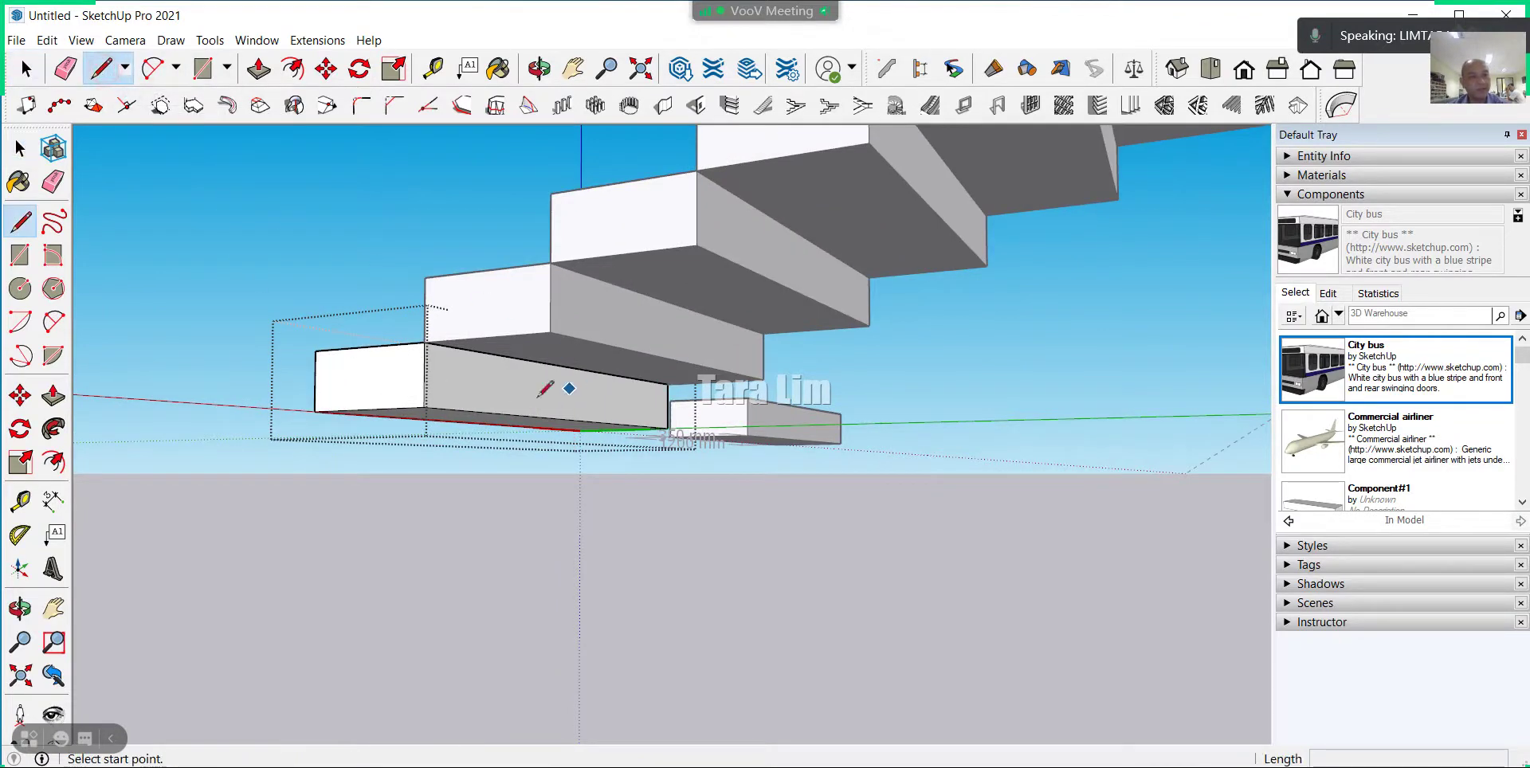
left_click(425, 374)
left_click(668, 406)
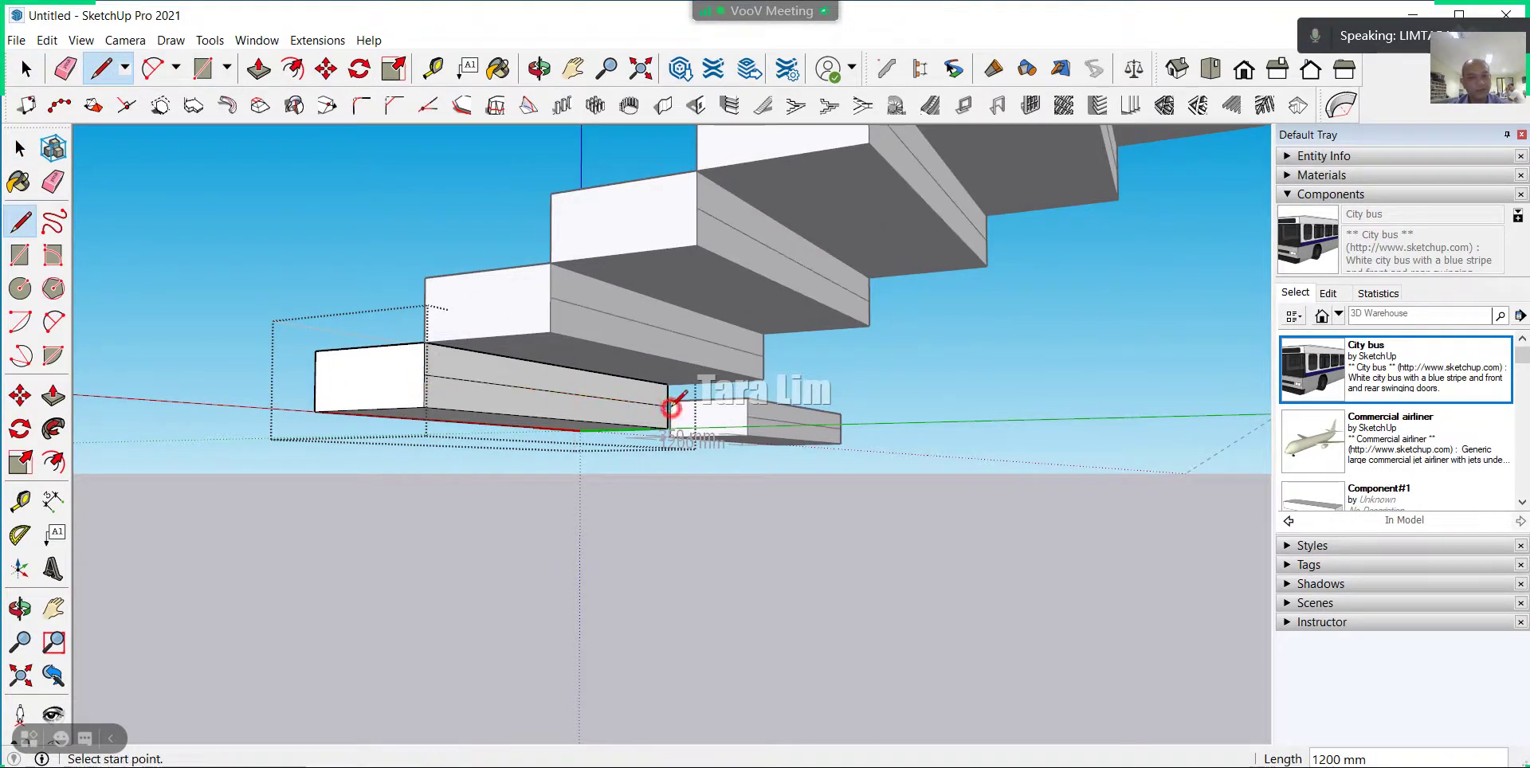
middle_click_drag(460, 437, 519, 461)
key("space")
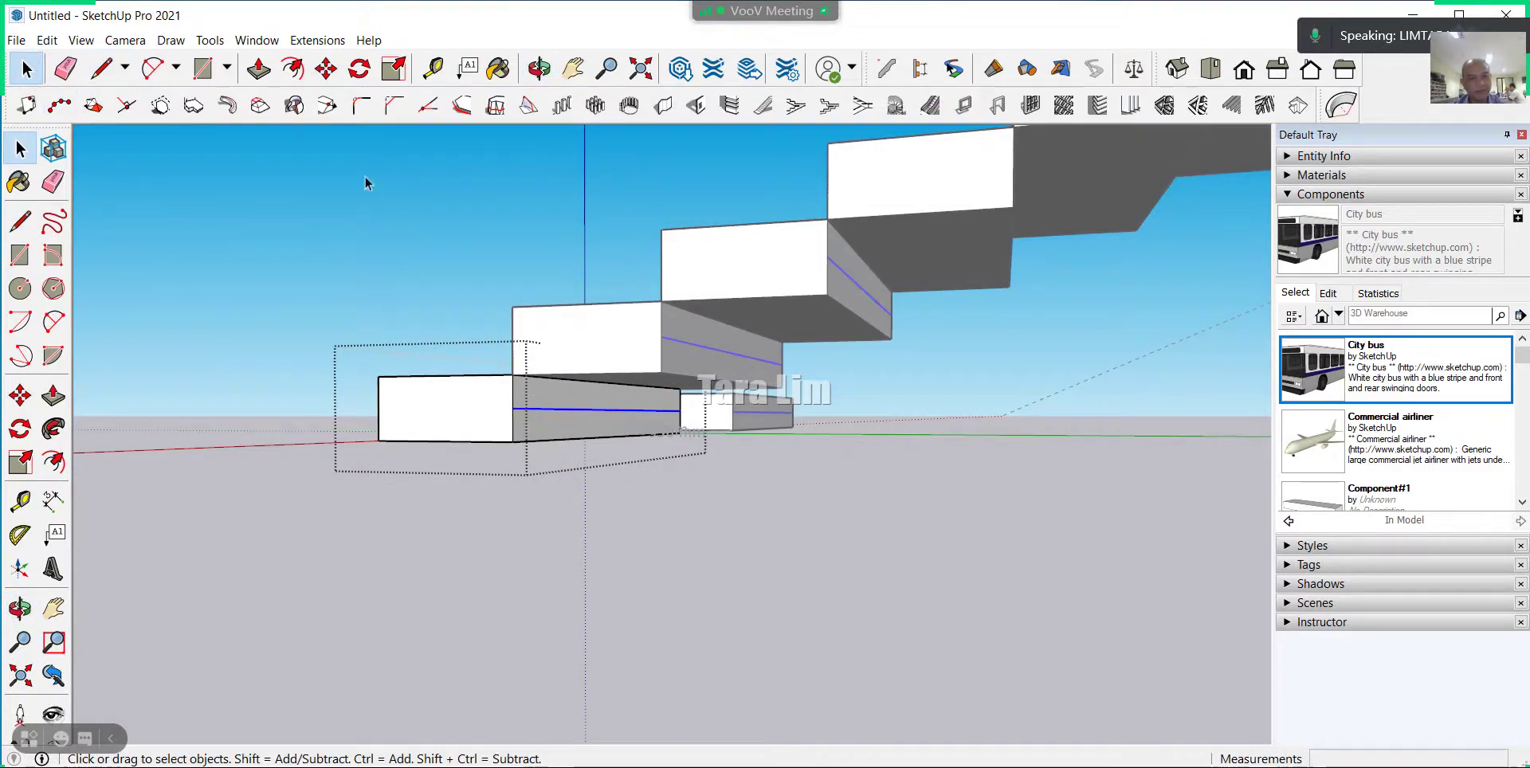
left_click(326, 69)
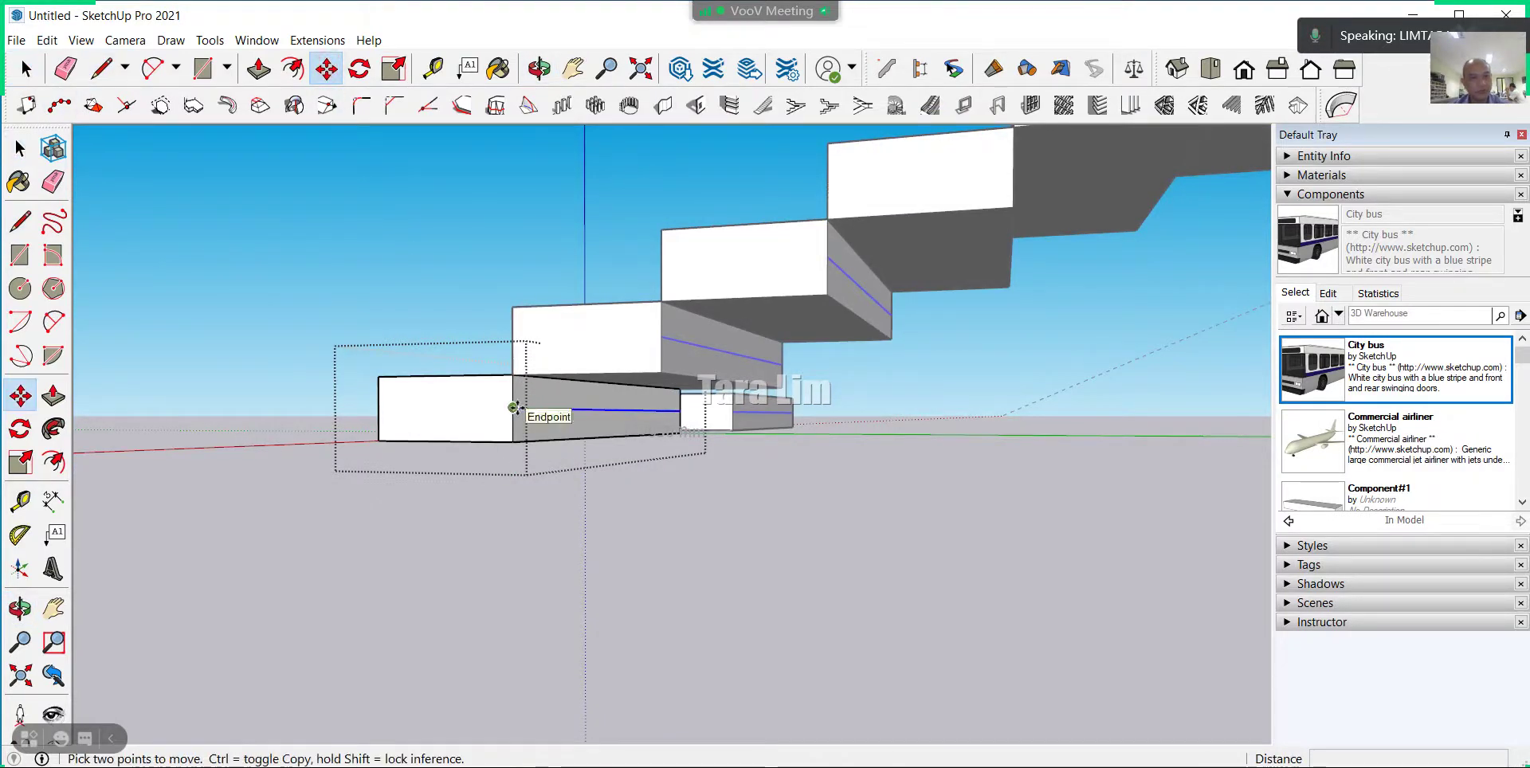
Move the new edge's endpoint onto the next step's endpoint, sloping the first flight's underside.
left_click(514, 408)
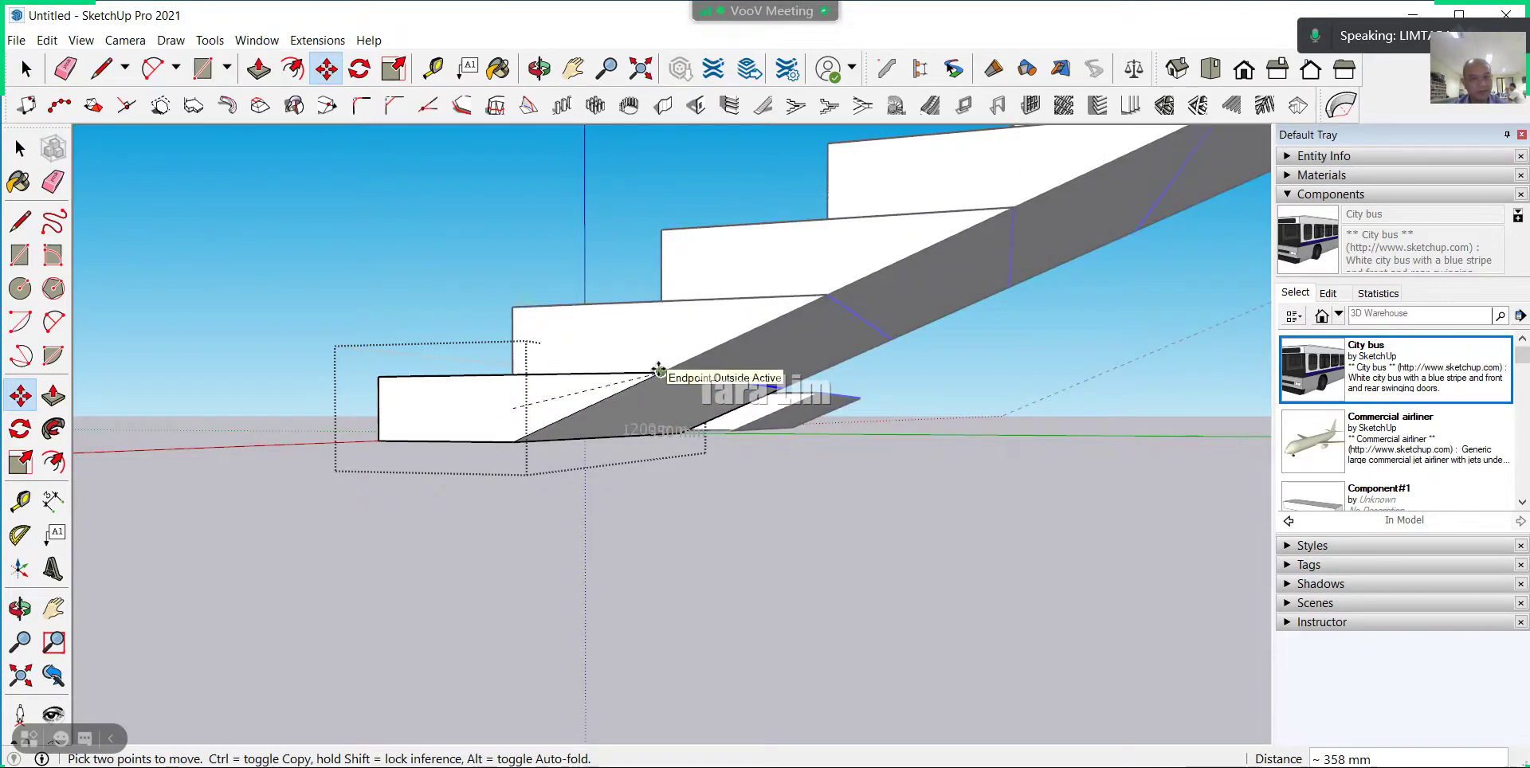
left_click(658, 369)
scroll(590, 444, "down", 2)
scroll(591, 440, "down", 2)
scroll(574, 446, "down", 2)
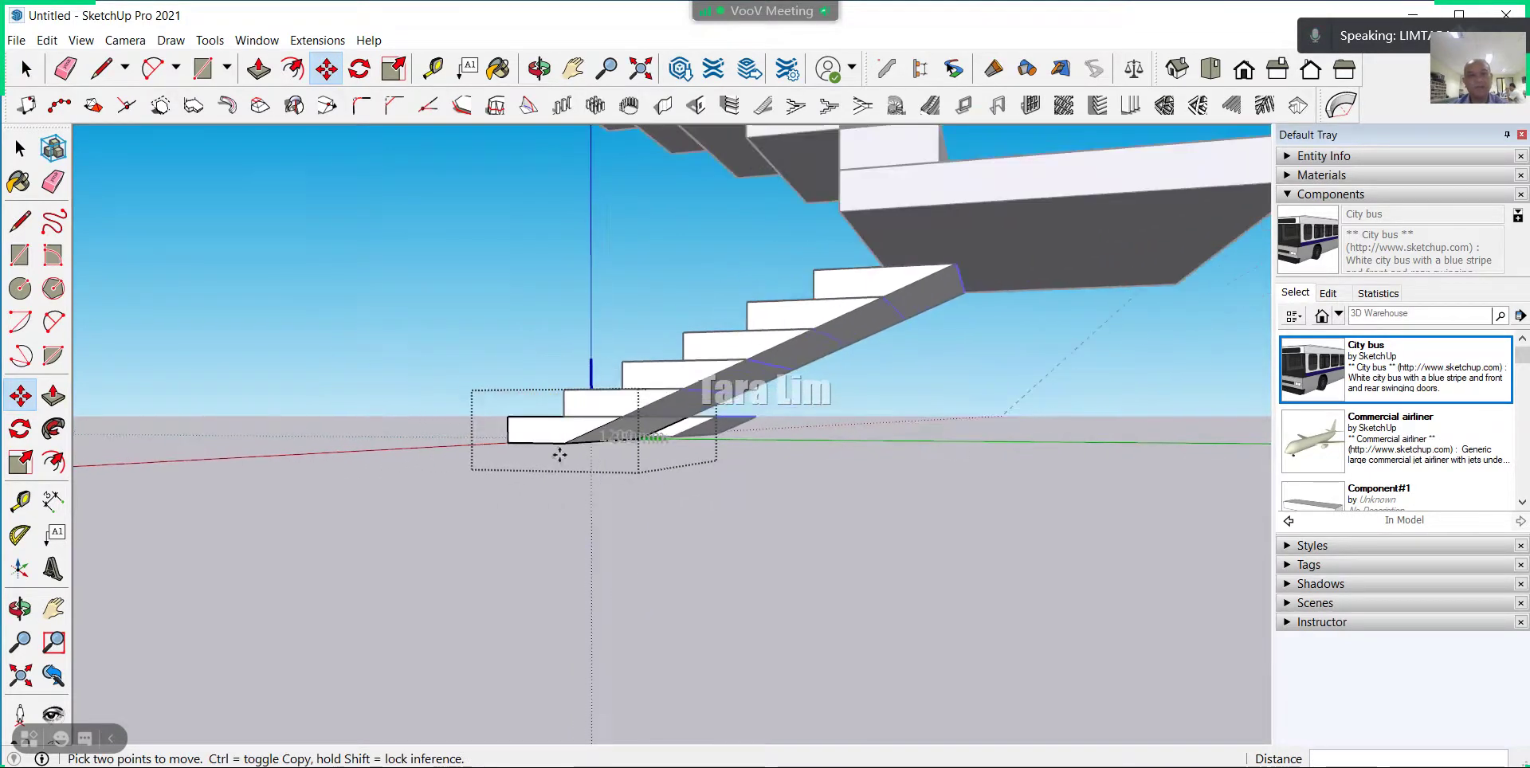
Orbit and zoom around the staircase to inspect the sloped soffit from several angles.
middle_click_drag(560, 455, 864, 519)
scroll(916, 318, "up", 1)
scroll(695, 512, "up", 3)
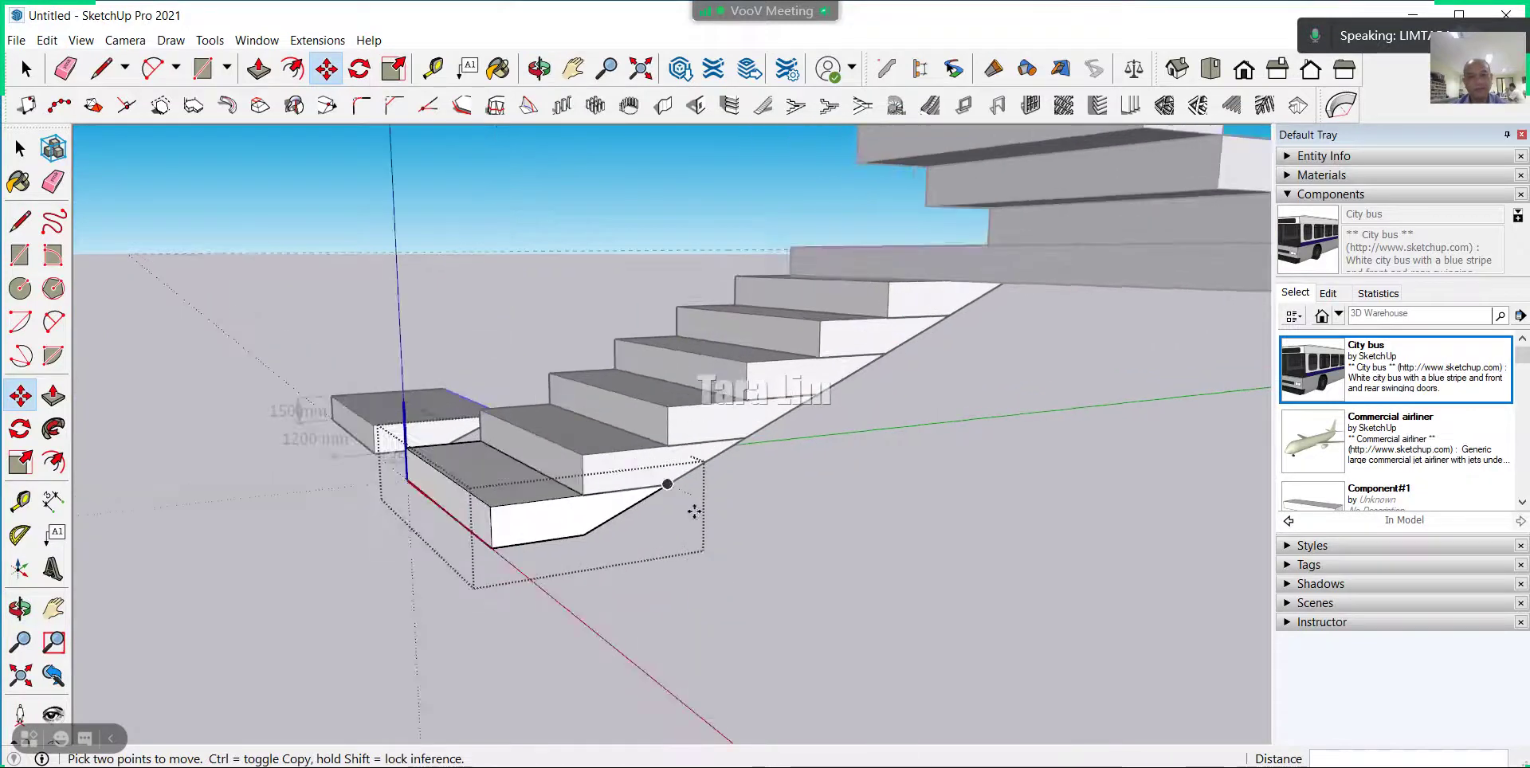
scroll(956, 295, "down", 2)
scroll(897, 303, "down", 1)
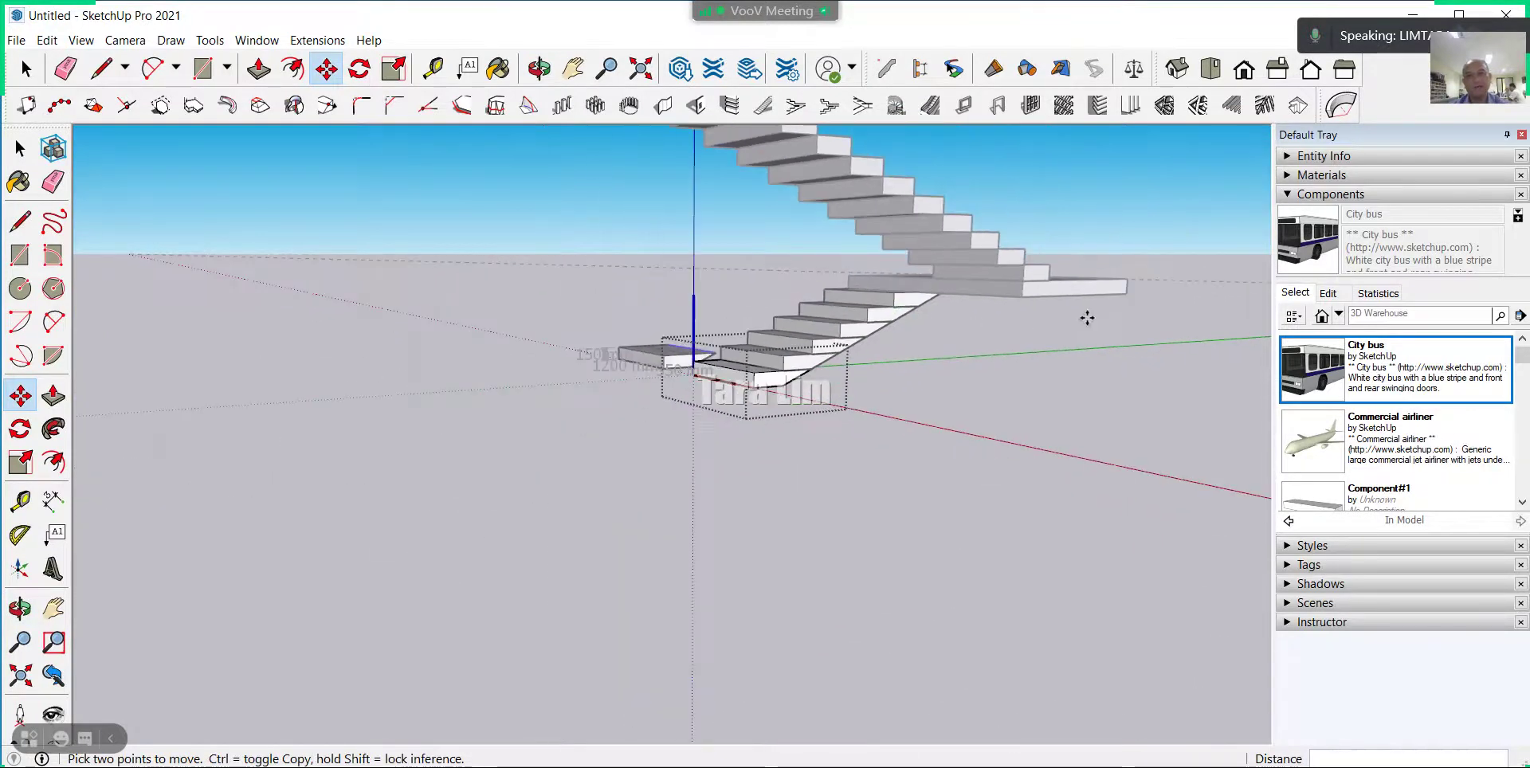
mouse_move(1088, 318)
middle_mouse_down()
mouse_move(779, 334)
mouse_move(970, 266)
middle_mouse_up()
scroll(973, 287, "up", 3)
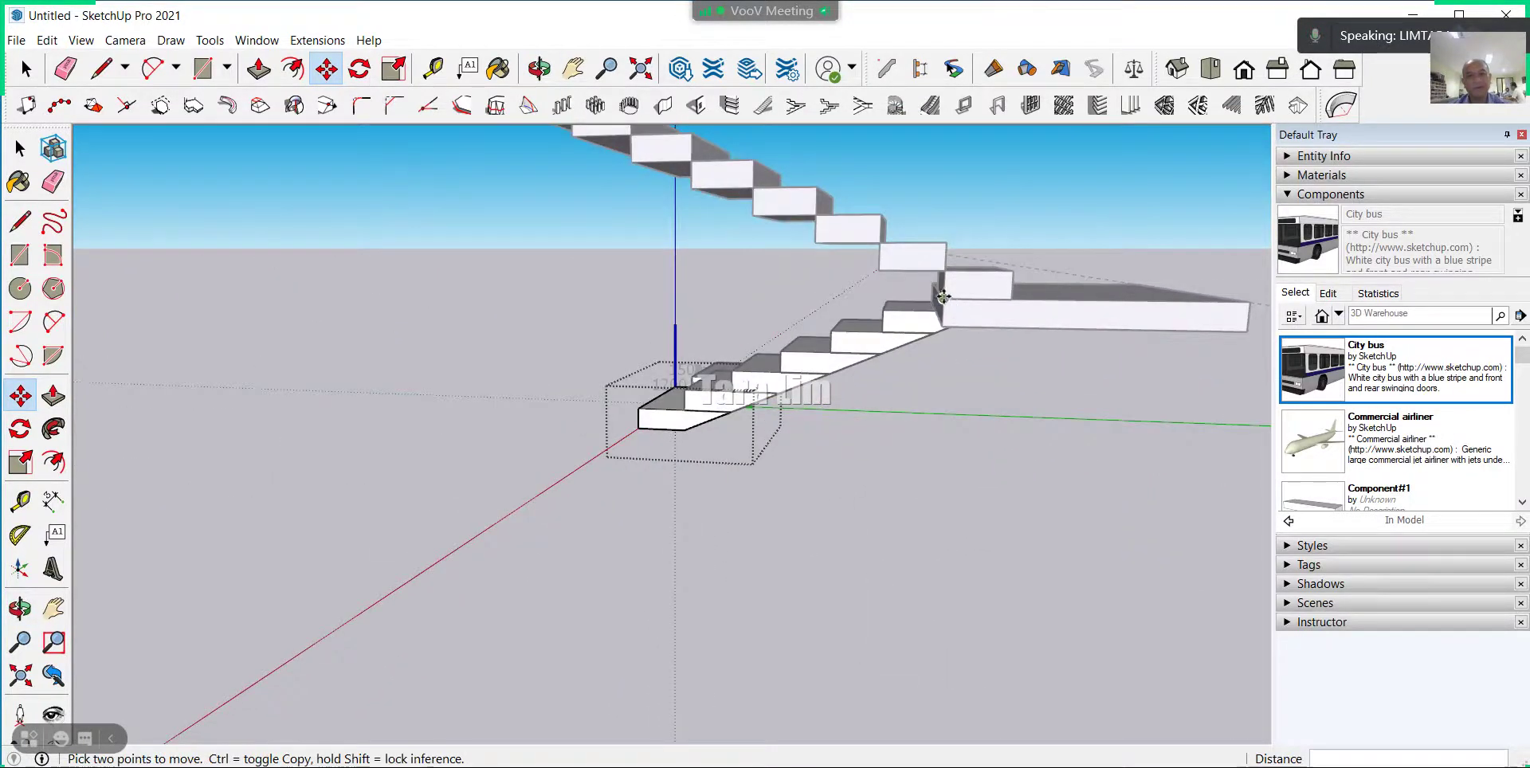
scroll(770, 218, "down", 2)
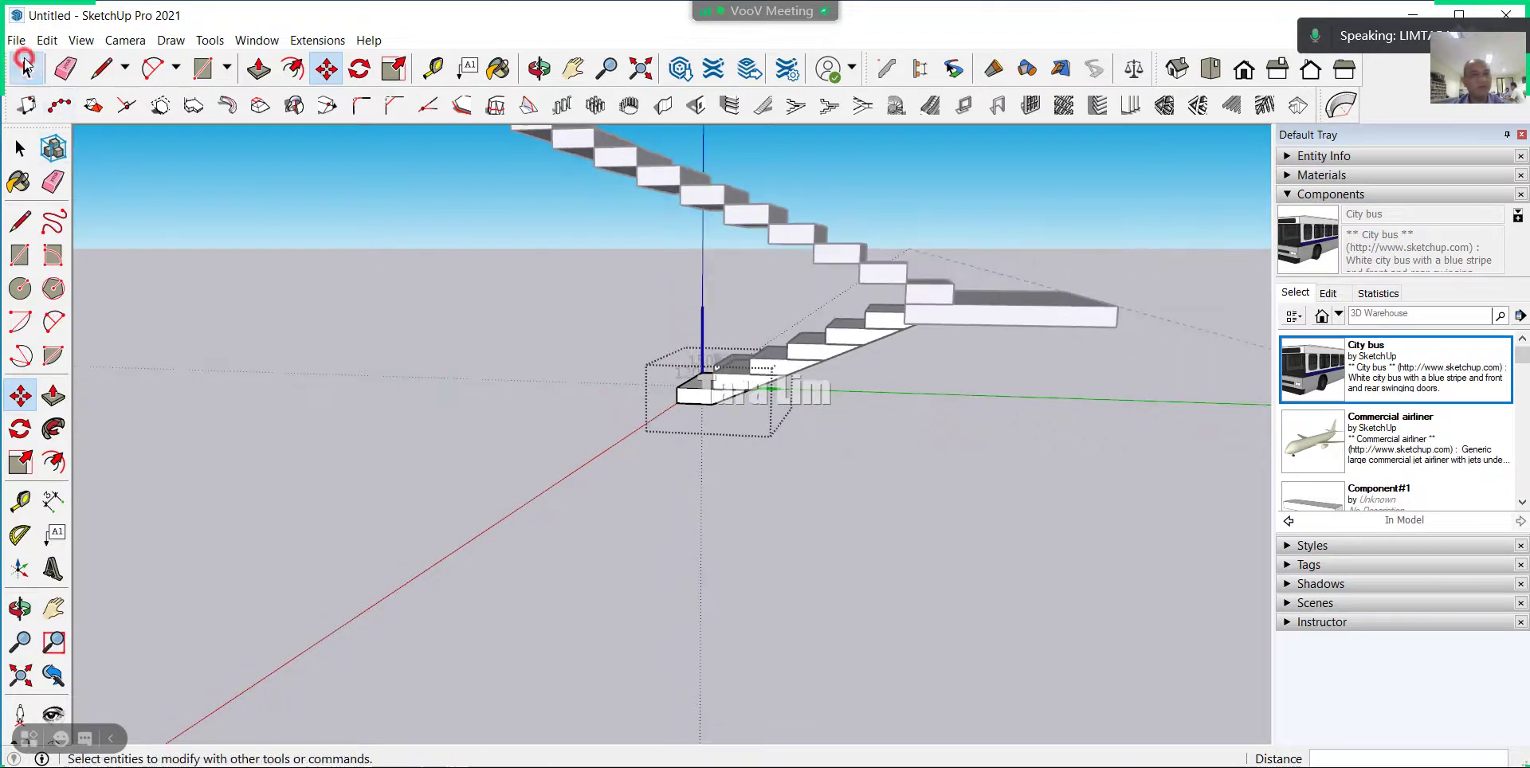
left_click(20, 148)
scroll(819, 416, "down", 2)
mouse_move(820, 416)
middle_mouse_down()
mouse_move(495, 433)
mouse_move(587, 417)
mouse_move(518, 434)
mouse_move(608, 424)
mouse_move(956, 478)
middle_mouse_up()
scroll(635, 438, "up", 3)
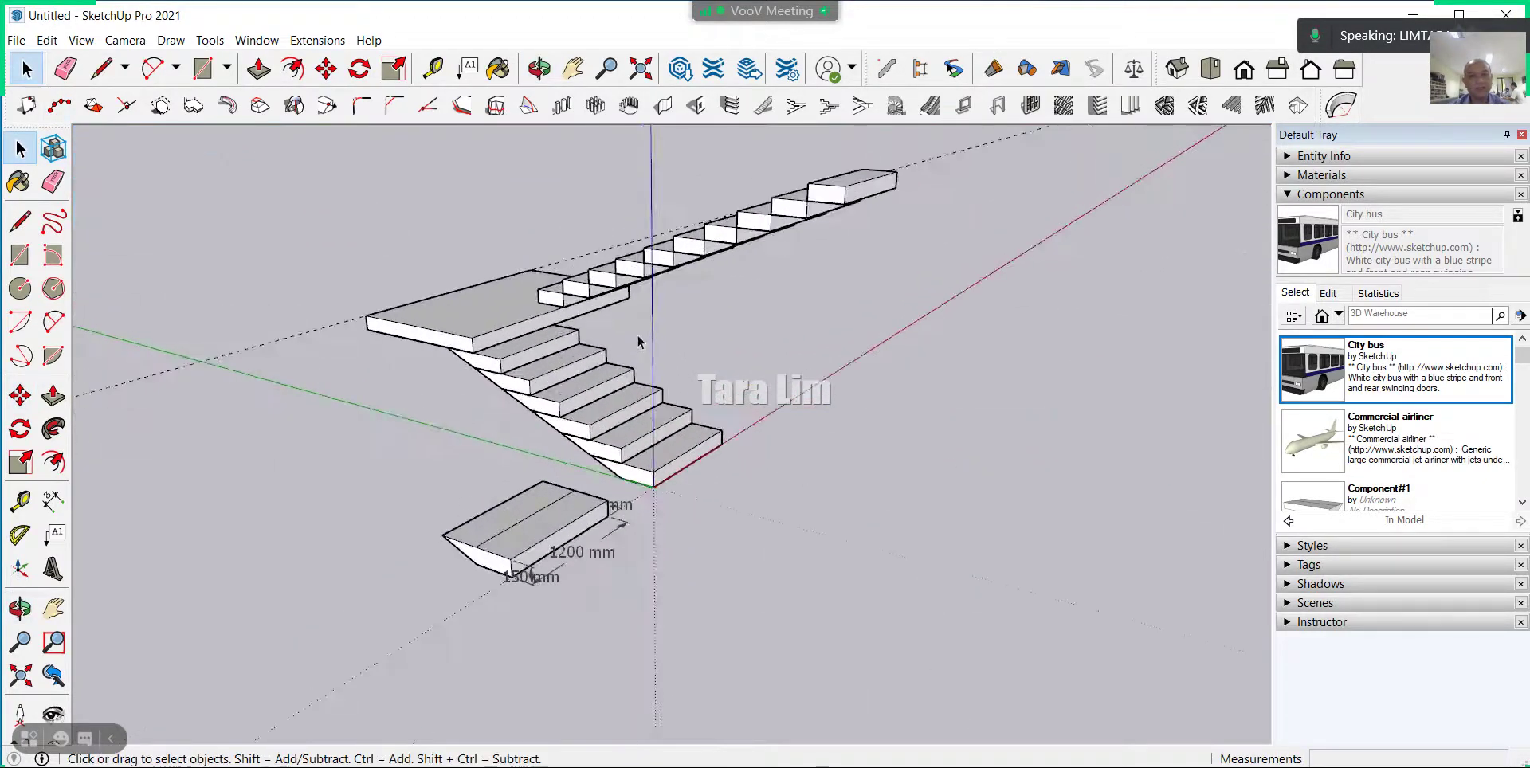
scroll(625, 299, "up", 2)
scroll(621, 297, "up", 2)
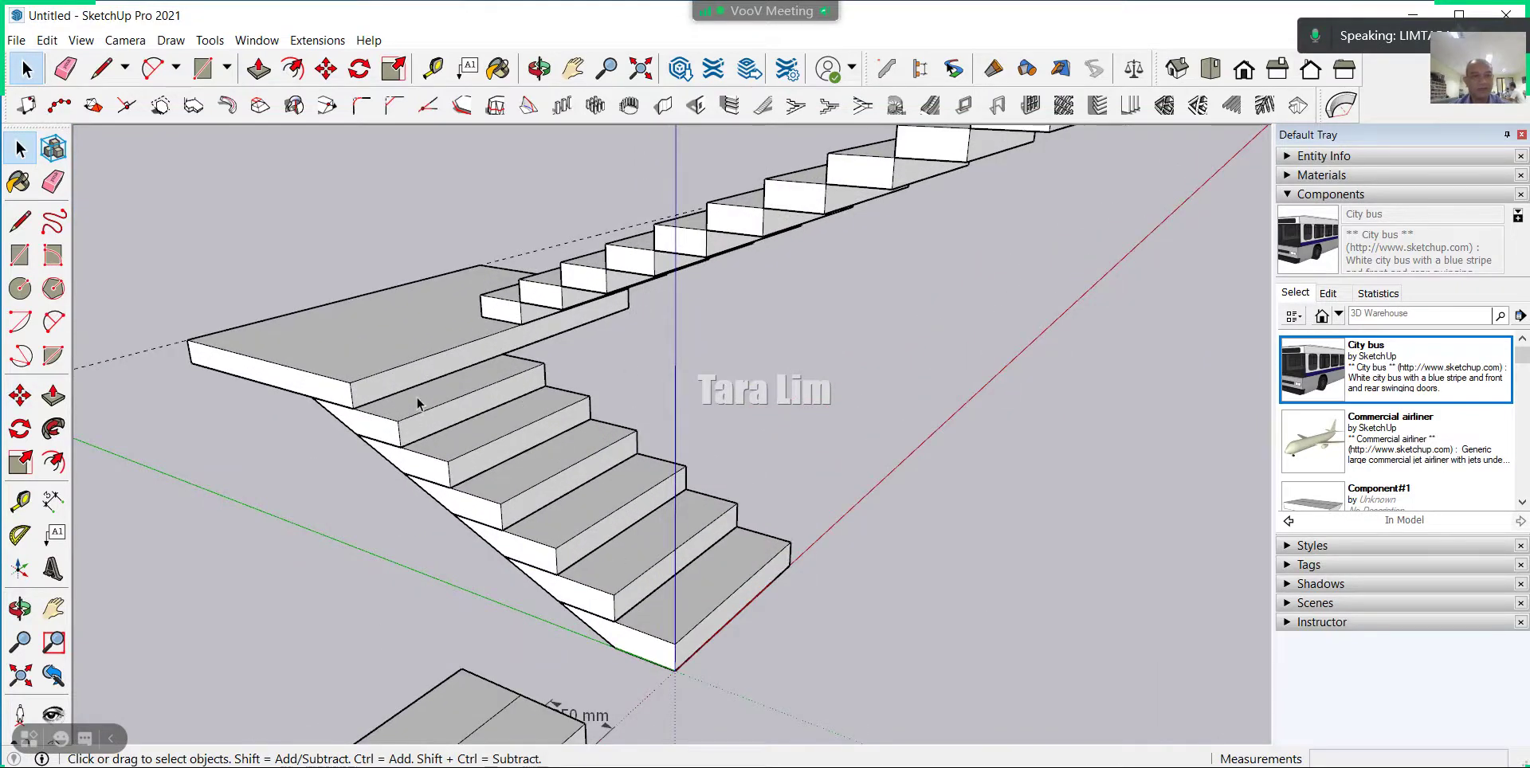
scroll(418, 403, "down", 2)
middle_click_drag(558, 649, 486, 280)
scroll(486, 280, "up", 2)
Draw a line across the lowest upper step's side face inside the step component.
scroll(557, 386, "up", 2)
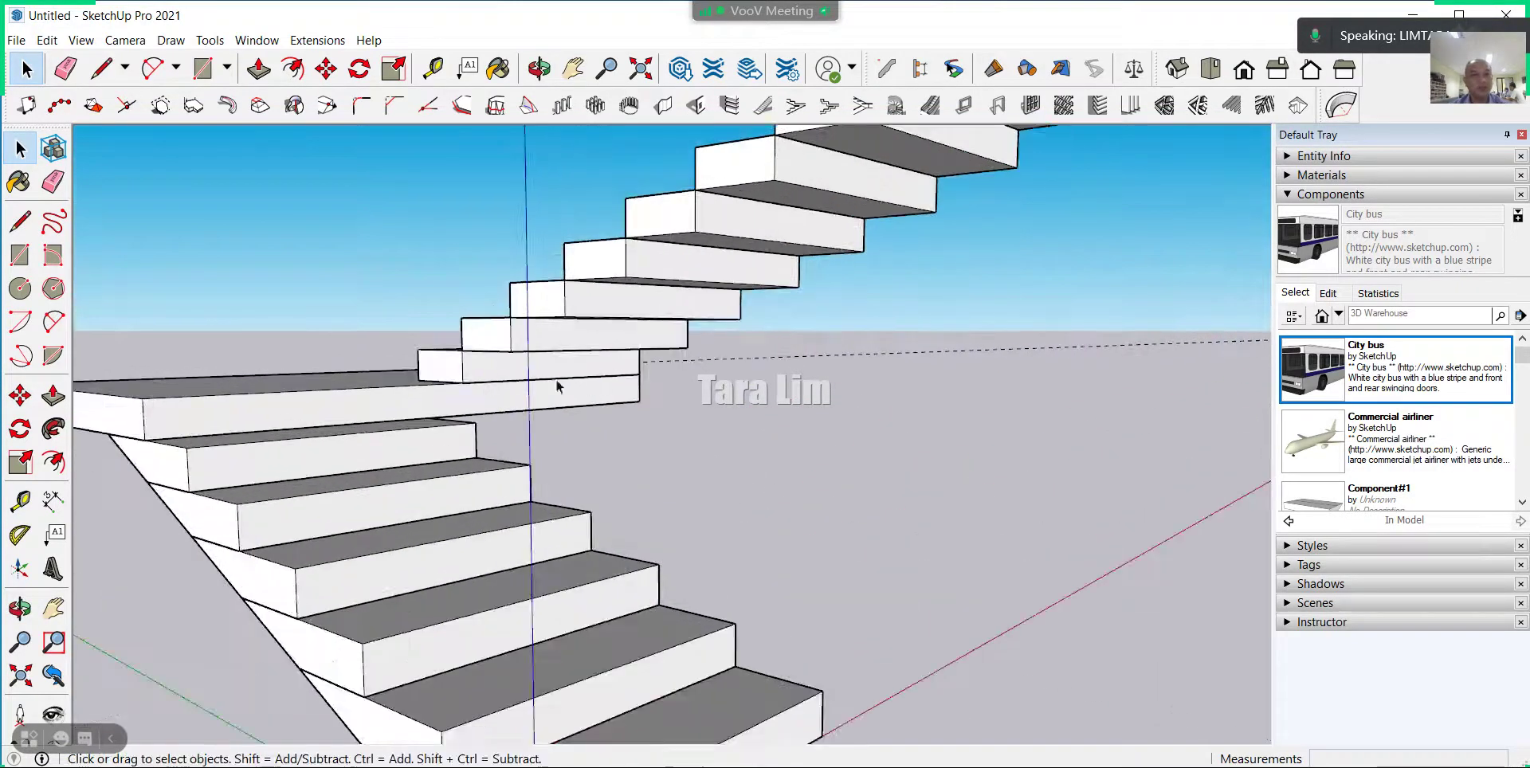
middle_click_drag(506, 370, 505, 386)
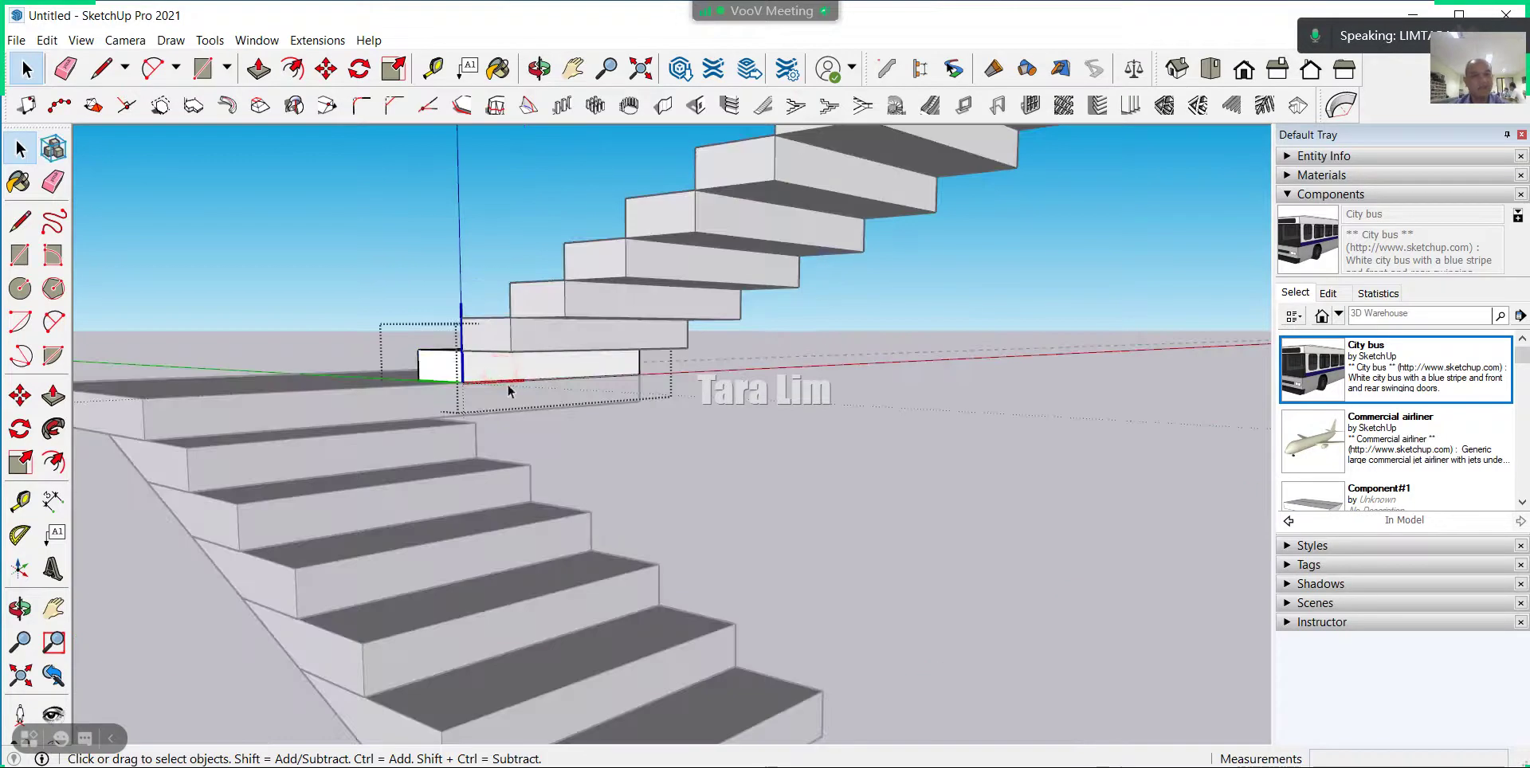
scroll(505, 386, "up", 3)
left_click(100, 68)
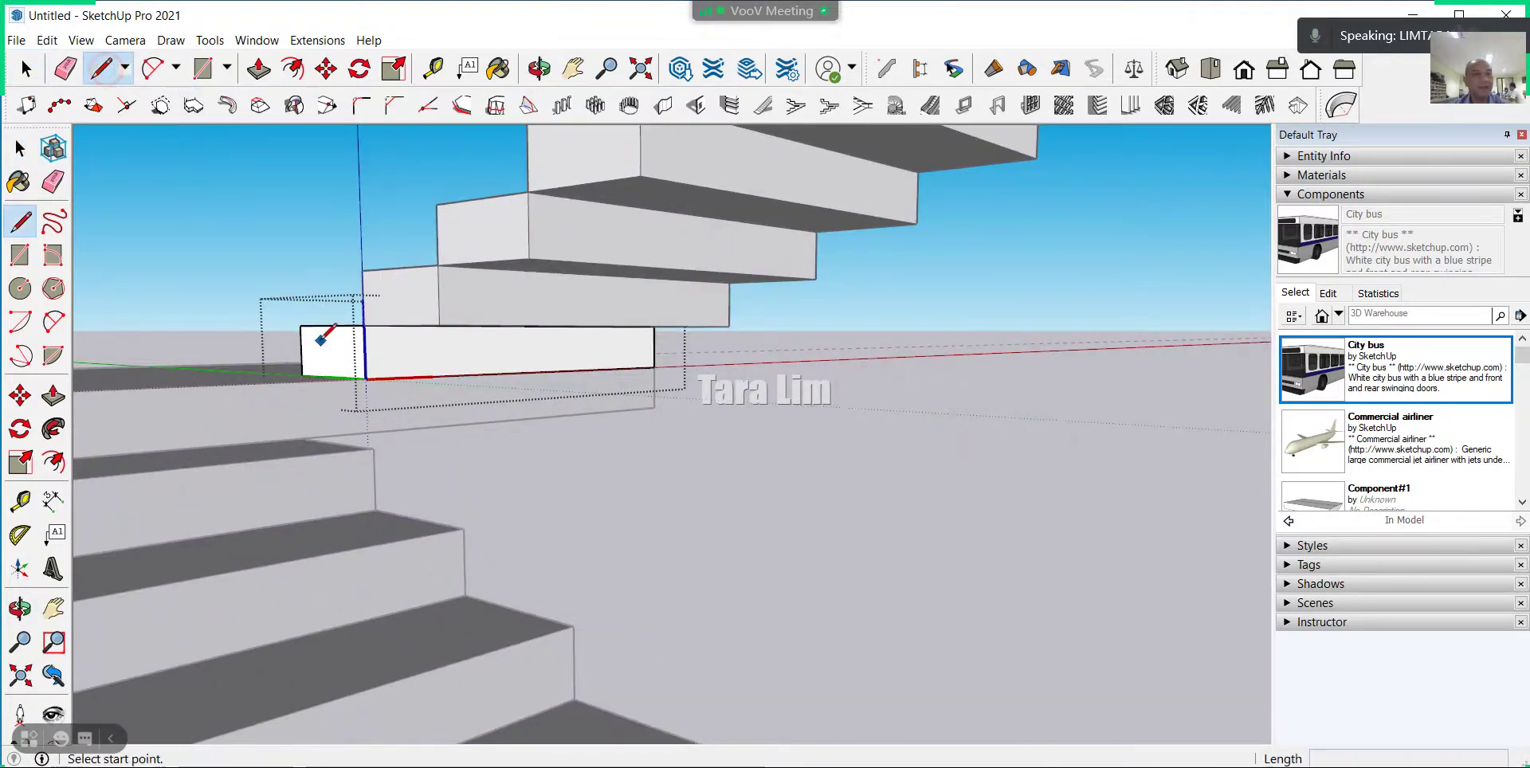
scroll(409, 360, "up", 1)
left_click(382, 357)
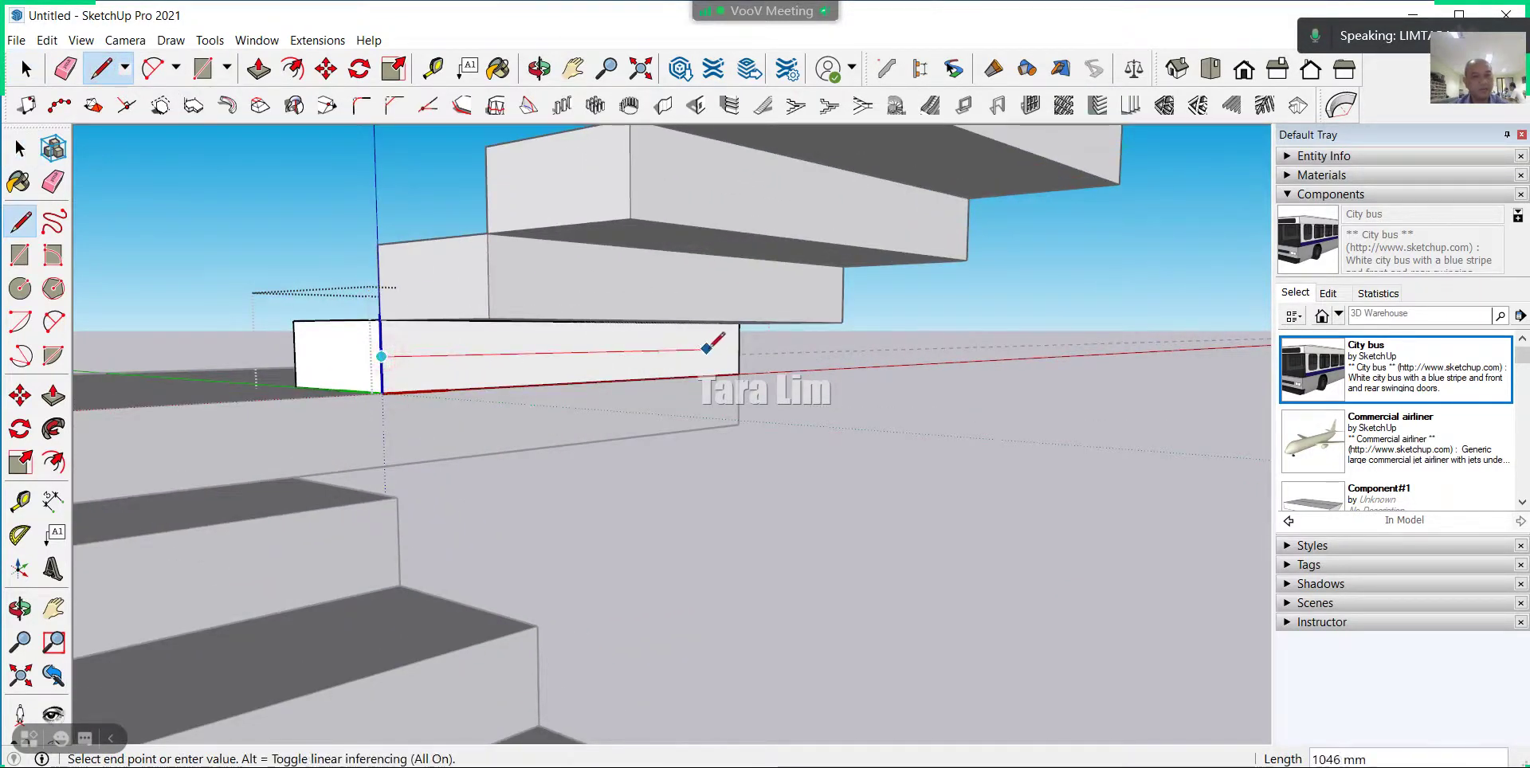
left_click(740, 347)
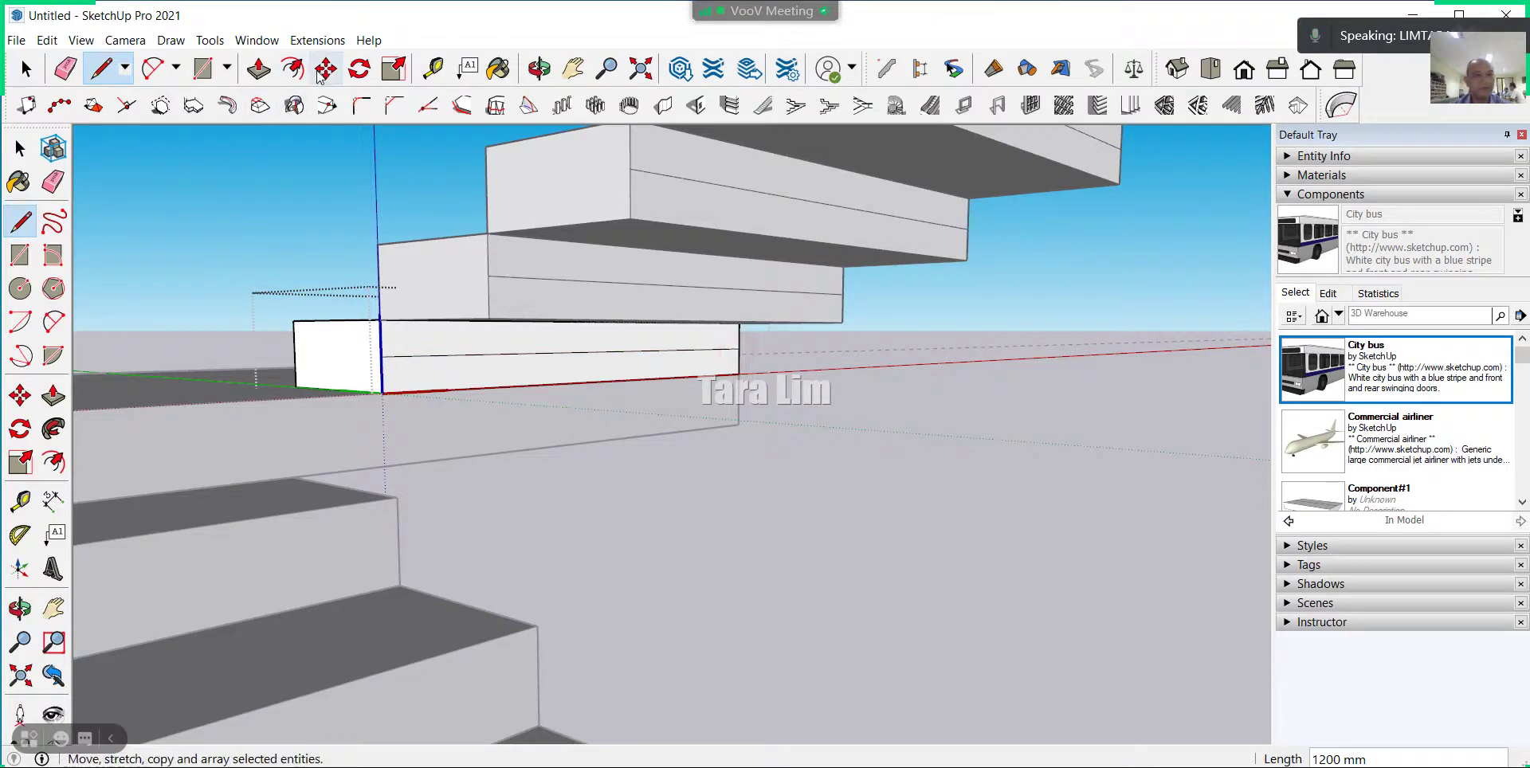
Move the new line down so every upper-flight step's underside slopes.
left_click(326, 70)
left_click(26, 69)
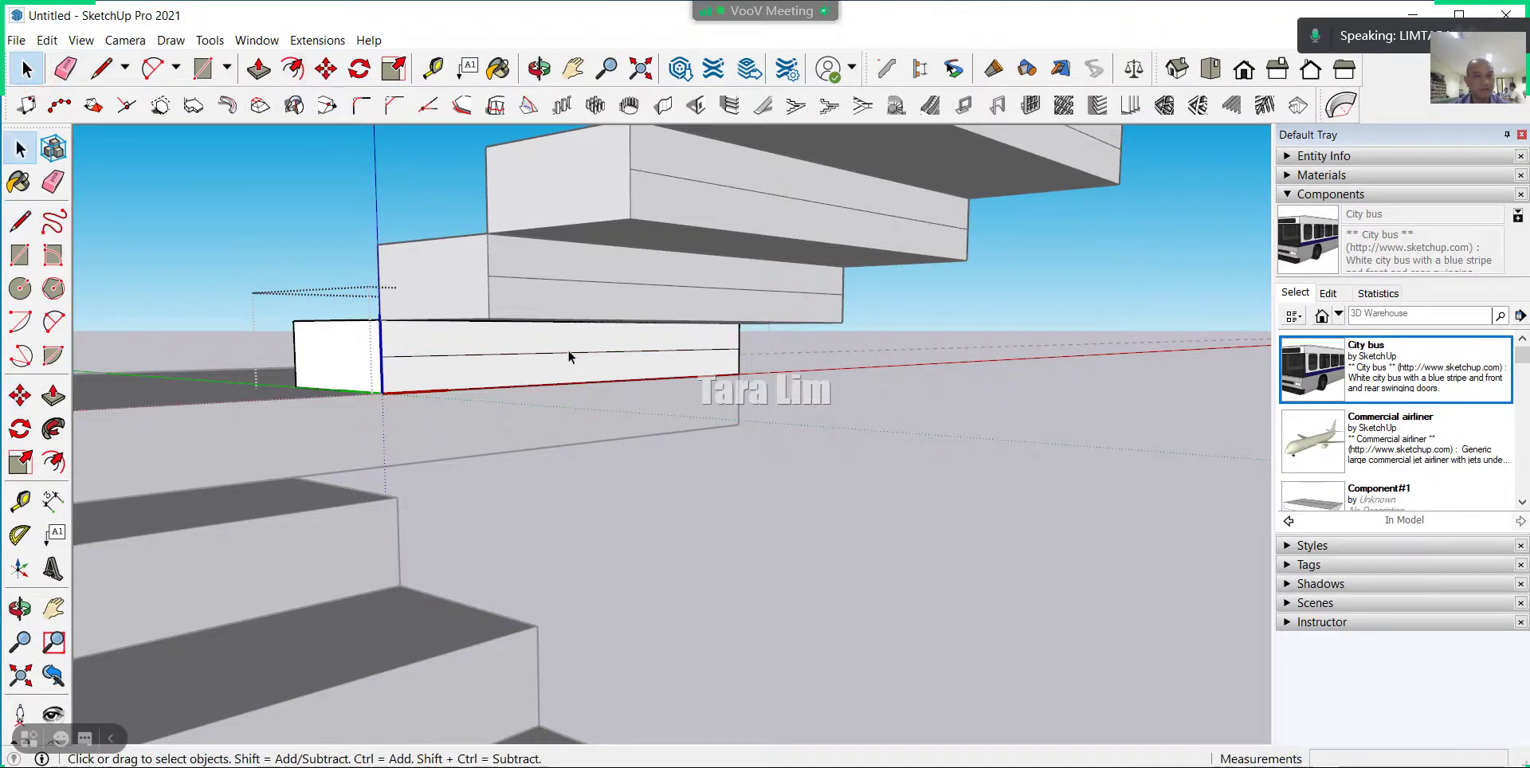
left_click(568, 355)
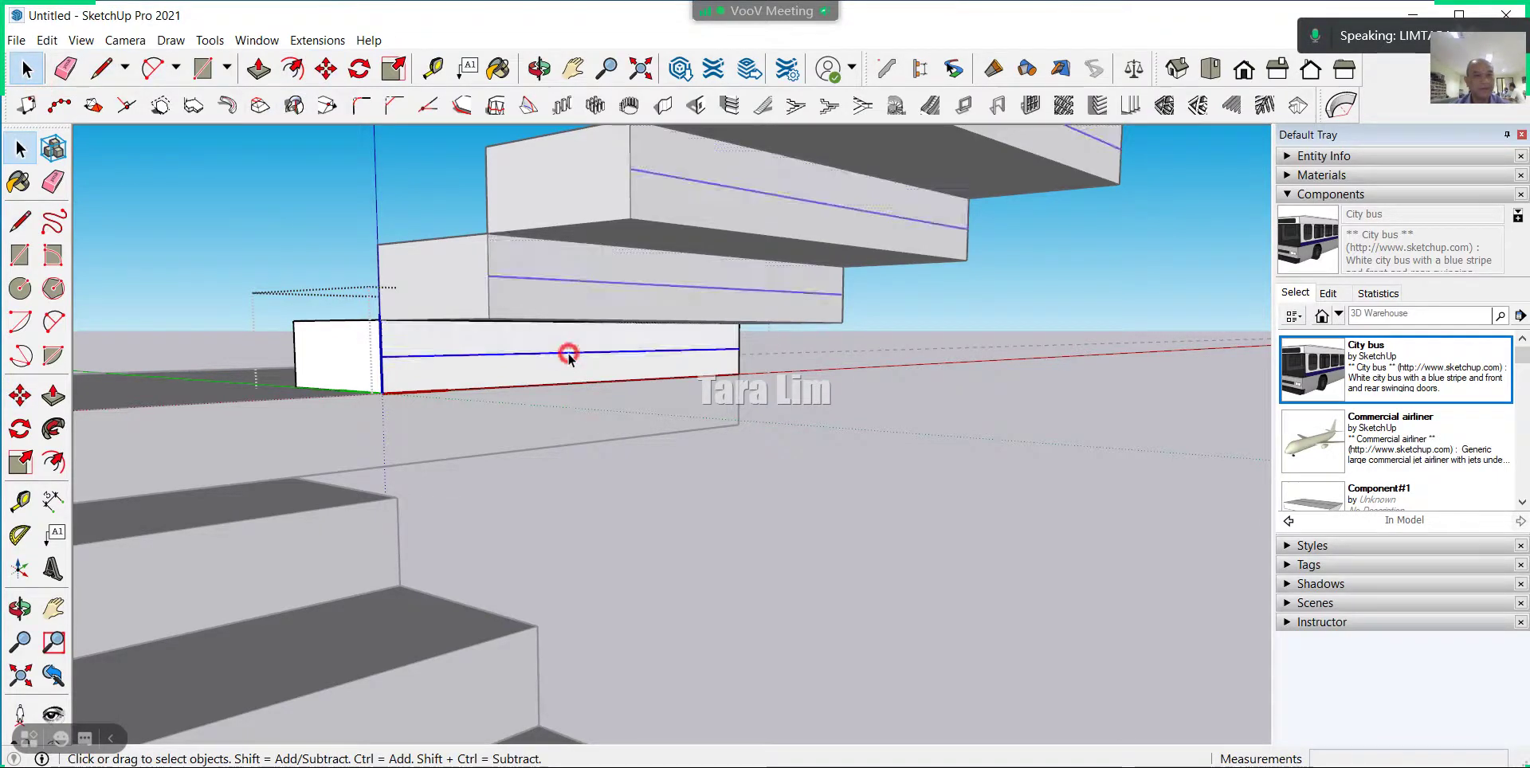
left_click(324, 74)
left_click(386, 354)
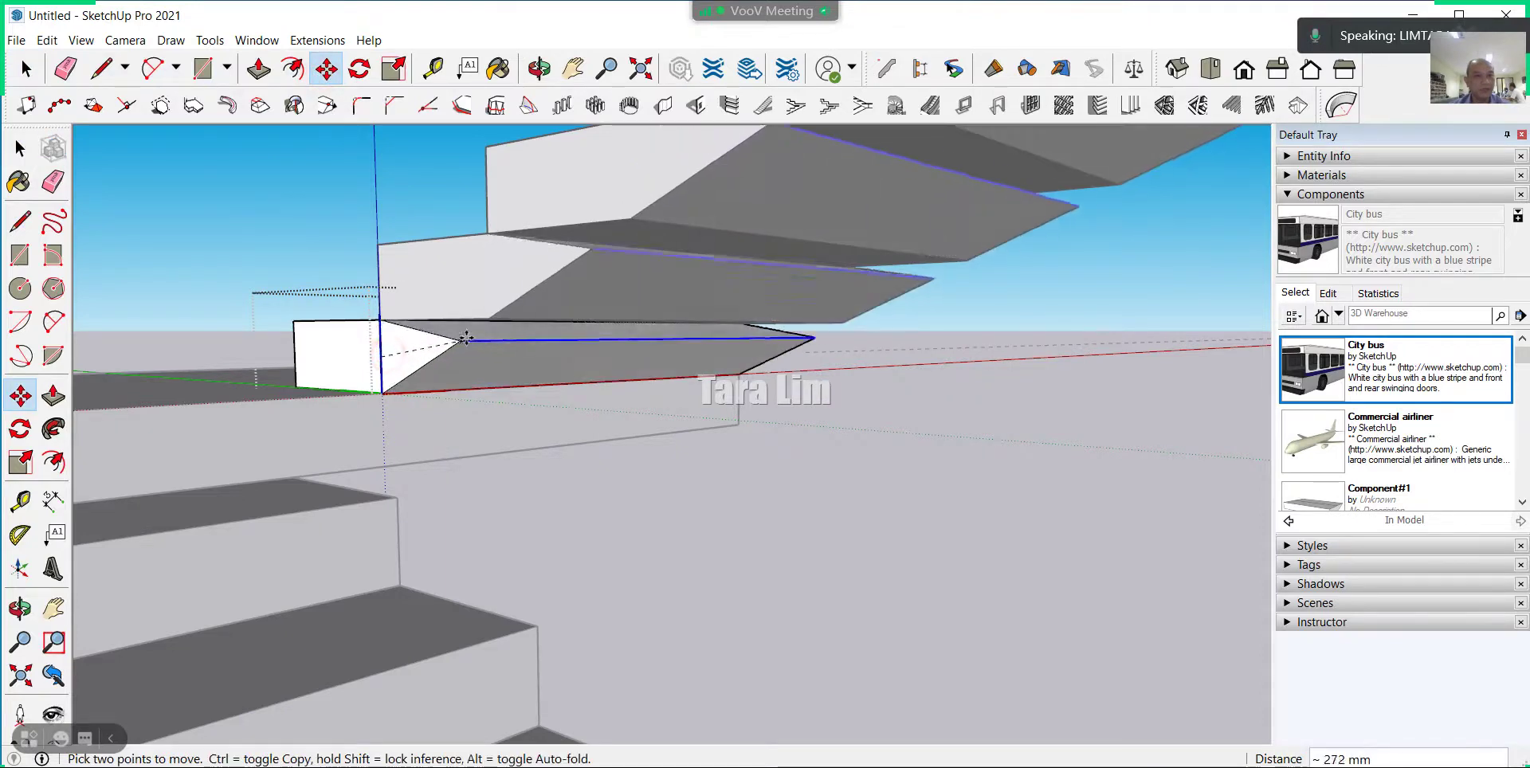
scroll(466, 430, "down", 2)
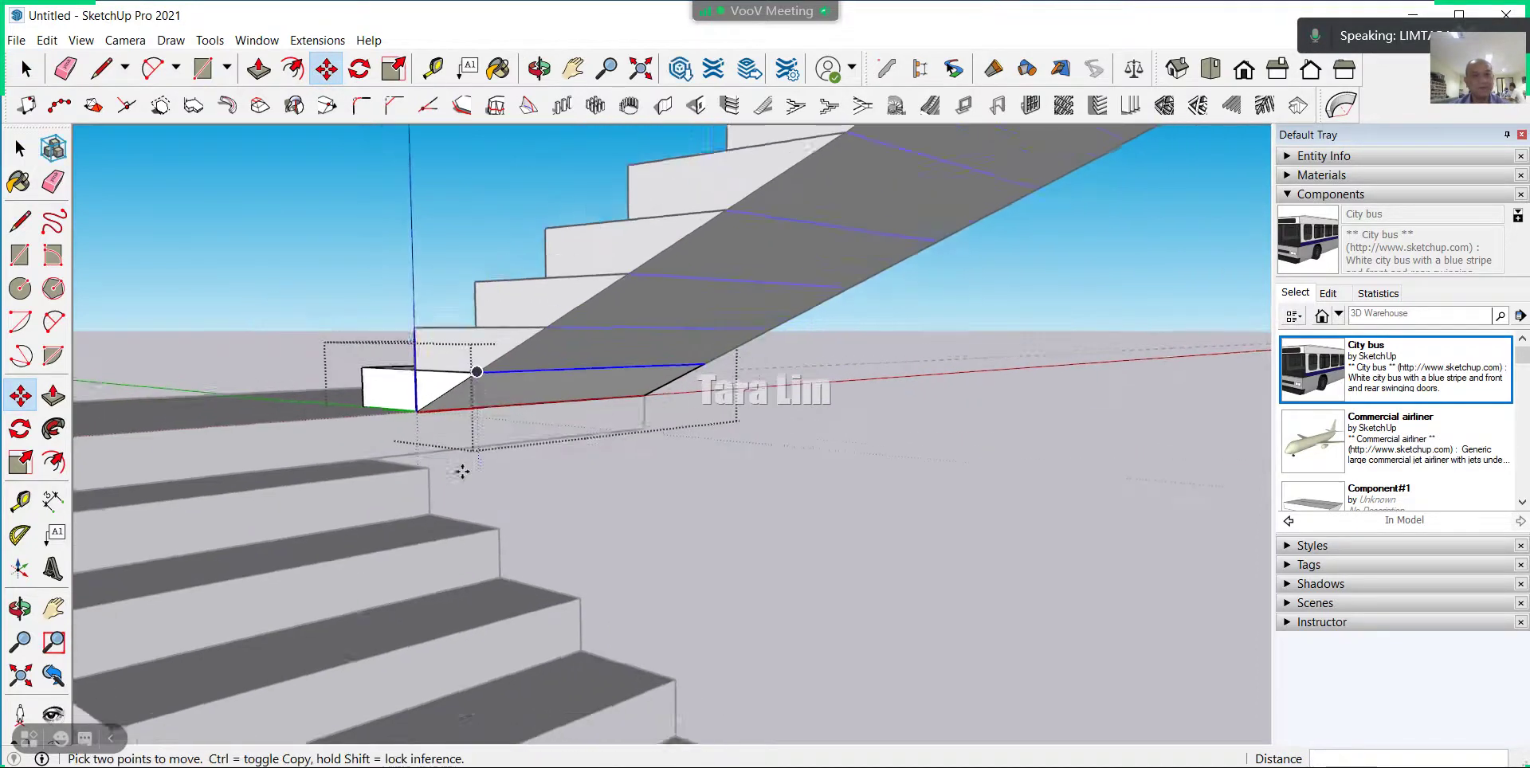
scroll(455, 467, "down", 2)
scroll(451, 462, "down", 2)
scroll(452, 474, "down", 1)
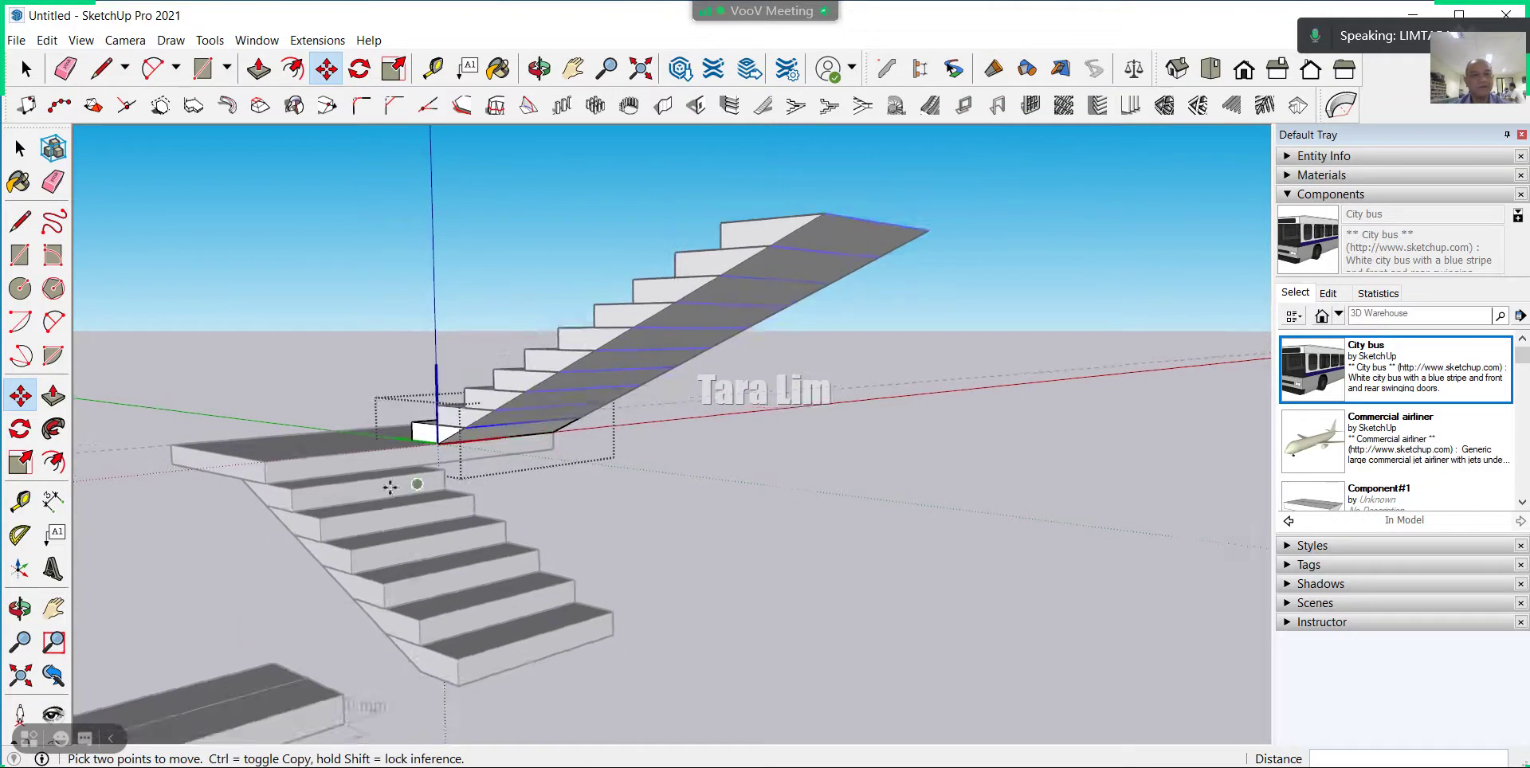
mouse_move(452, 477)
middle_mouse_down()
mouse_move(673, 598)
mouse_move(960, 284)
middle_mouse_up()
scroll(947, 260, "up", 2)
scroll(946, 260, "up", 1)
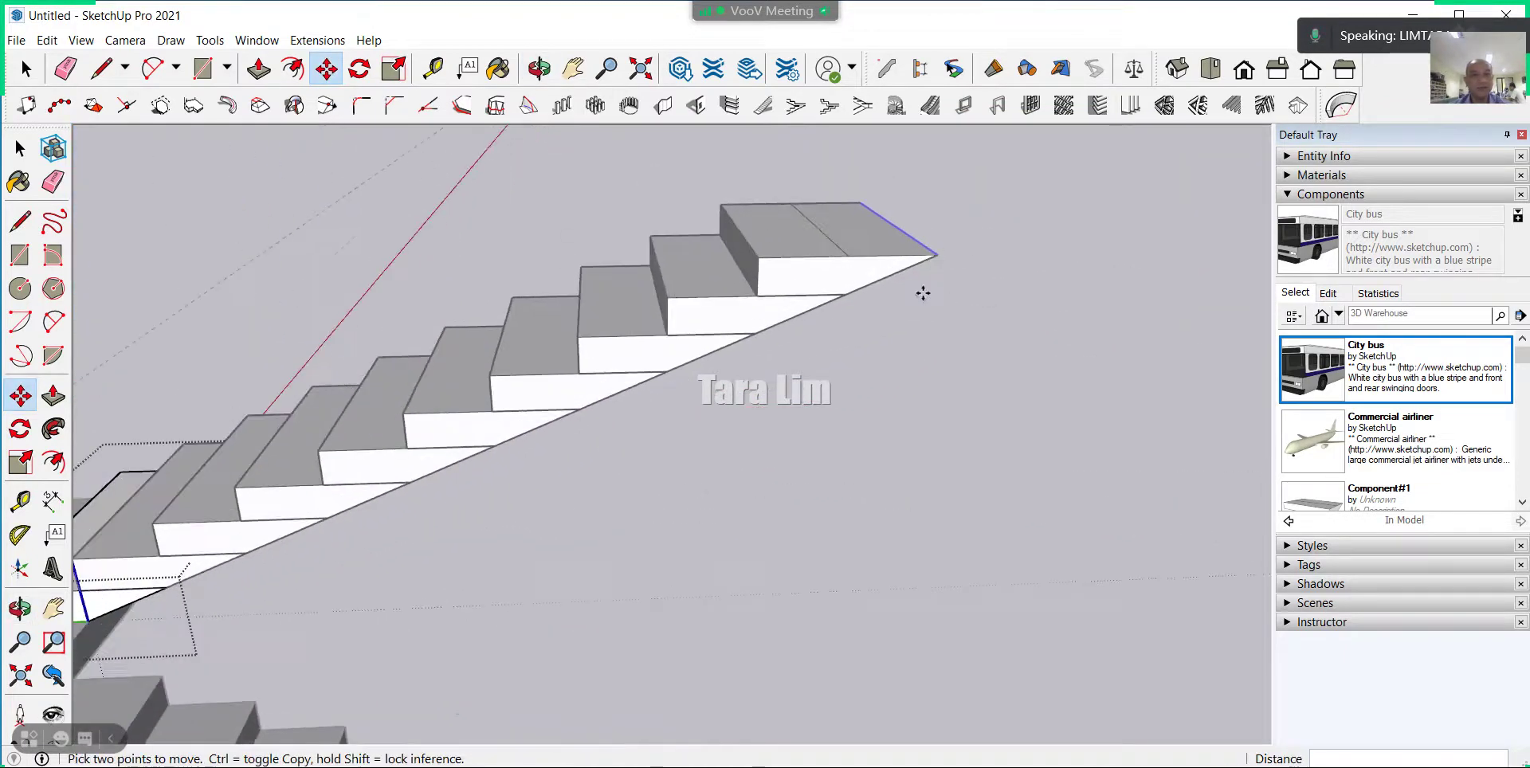
scroll(922, 290, "up", 1)
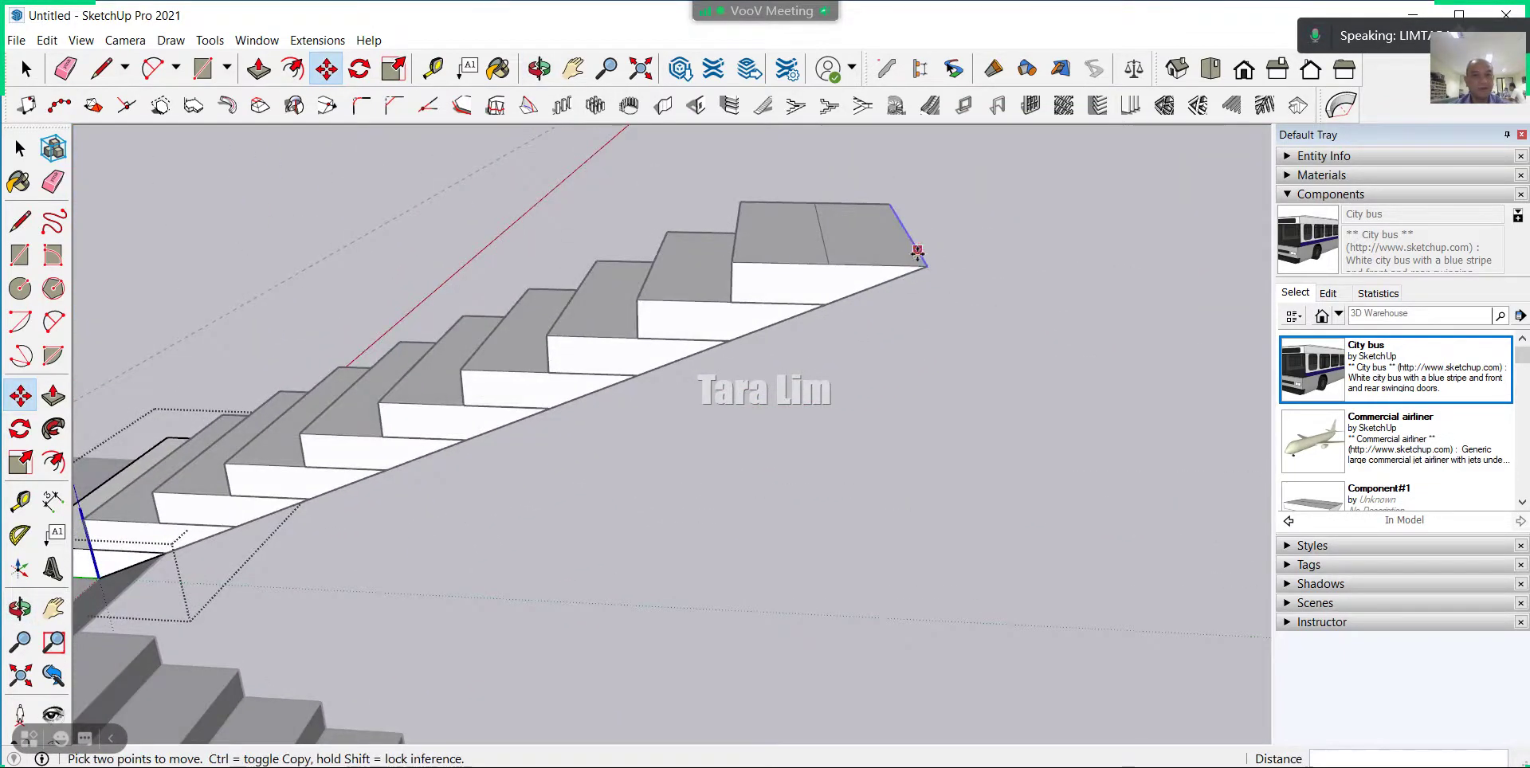
Leave the step component and select the top step of the upper flight.
key("space")
left_click(941, 413)
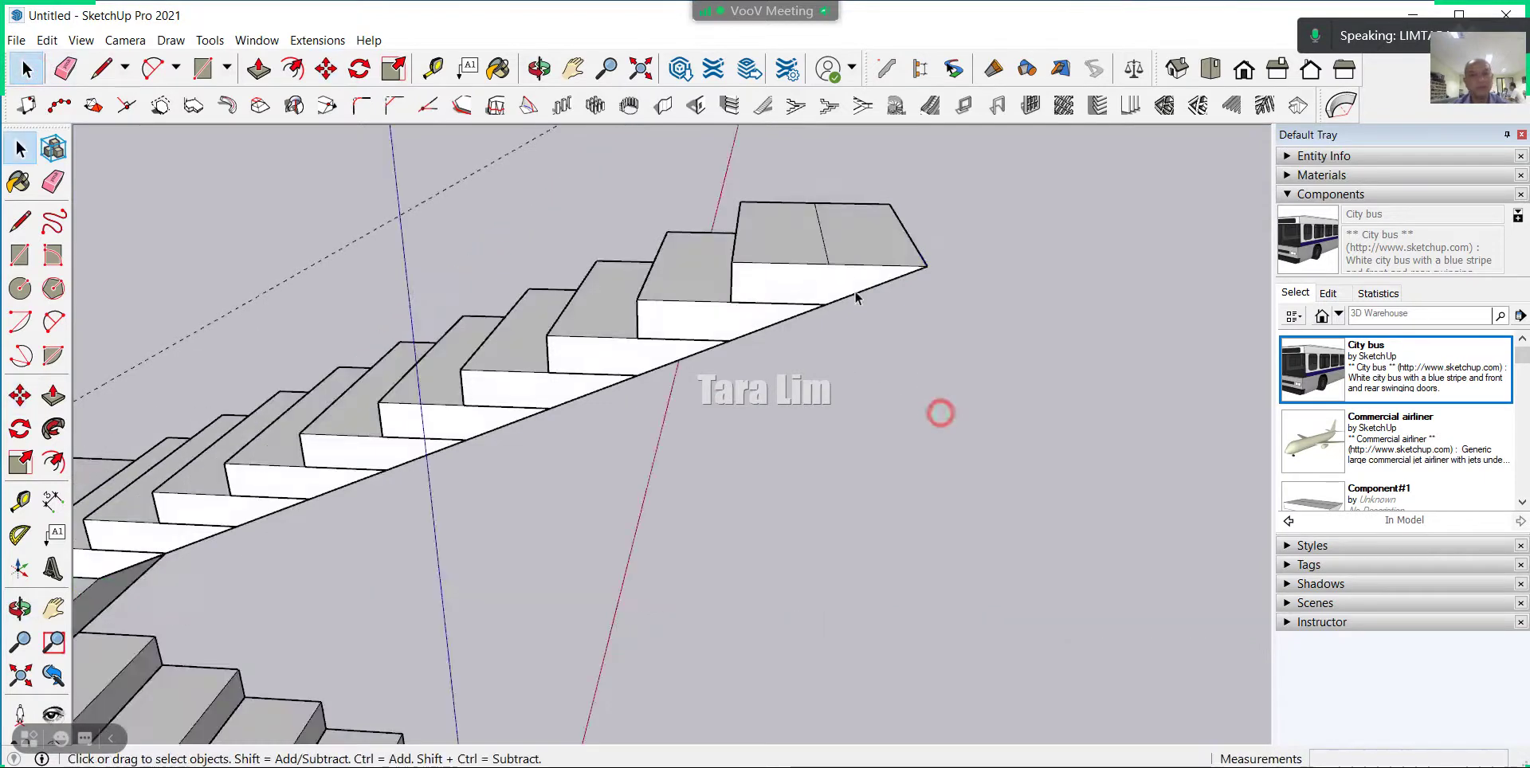
left_click(834, 287)
scroll(848, 311, "down", 3)
Make the upper flight's top step a unique component.
mouse_move(848, 311)
middle_mouse_down()
mouse_move(792, 505)
mouse_move(819, 349)
mouse_move(769, 292)
middle_mouse_up()
right_click(769, 292)
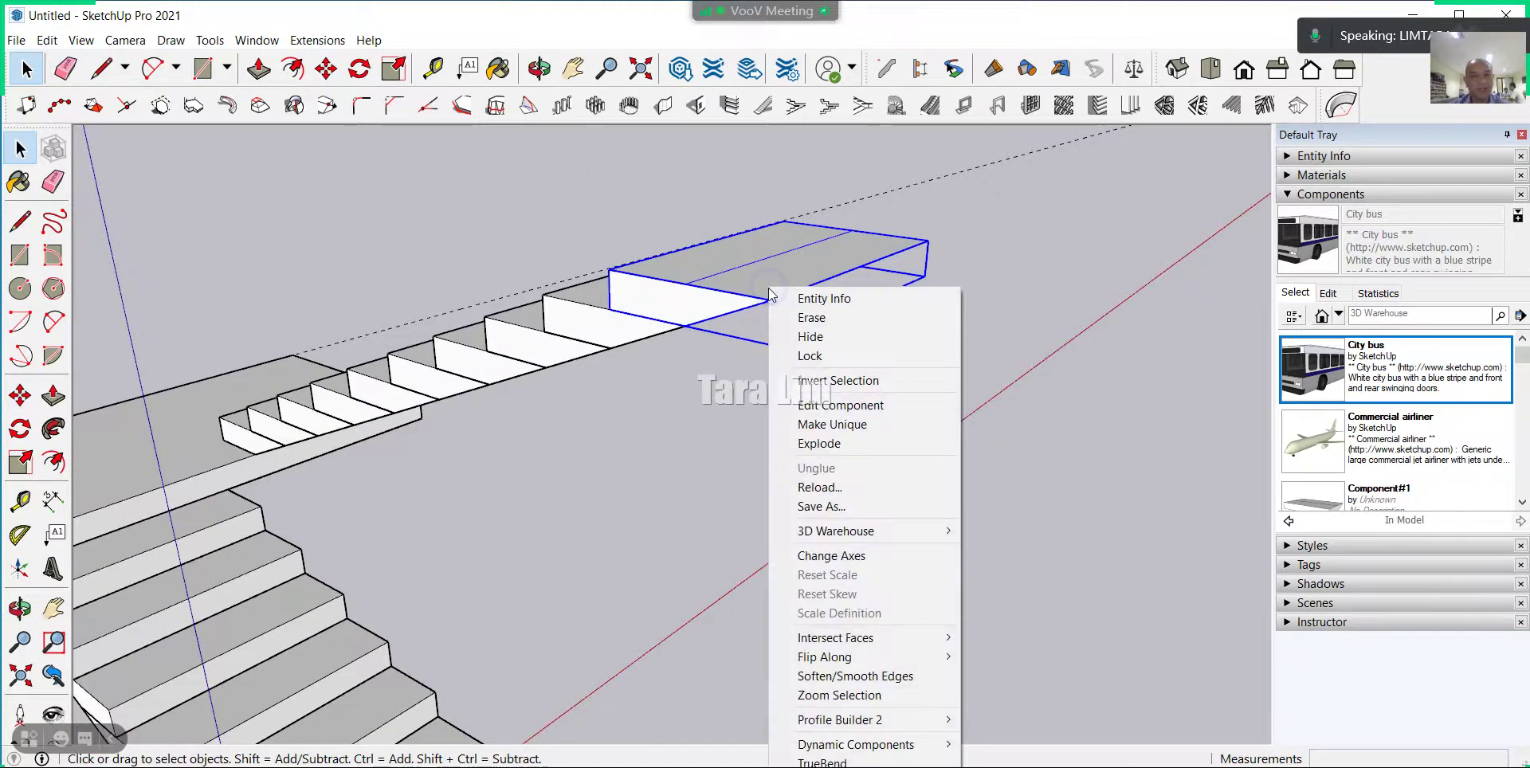
left_click(845, 431)
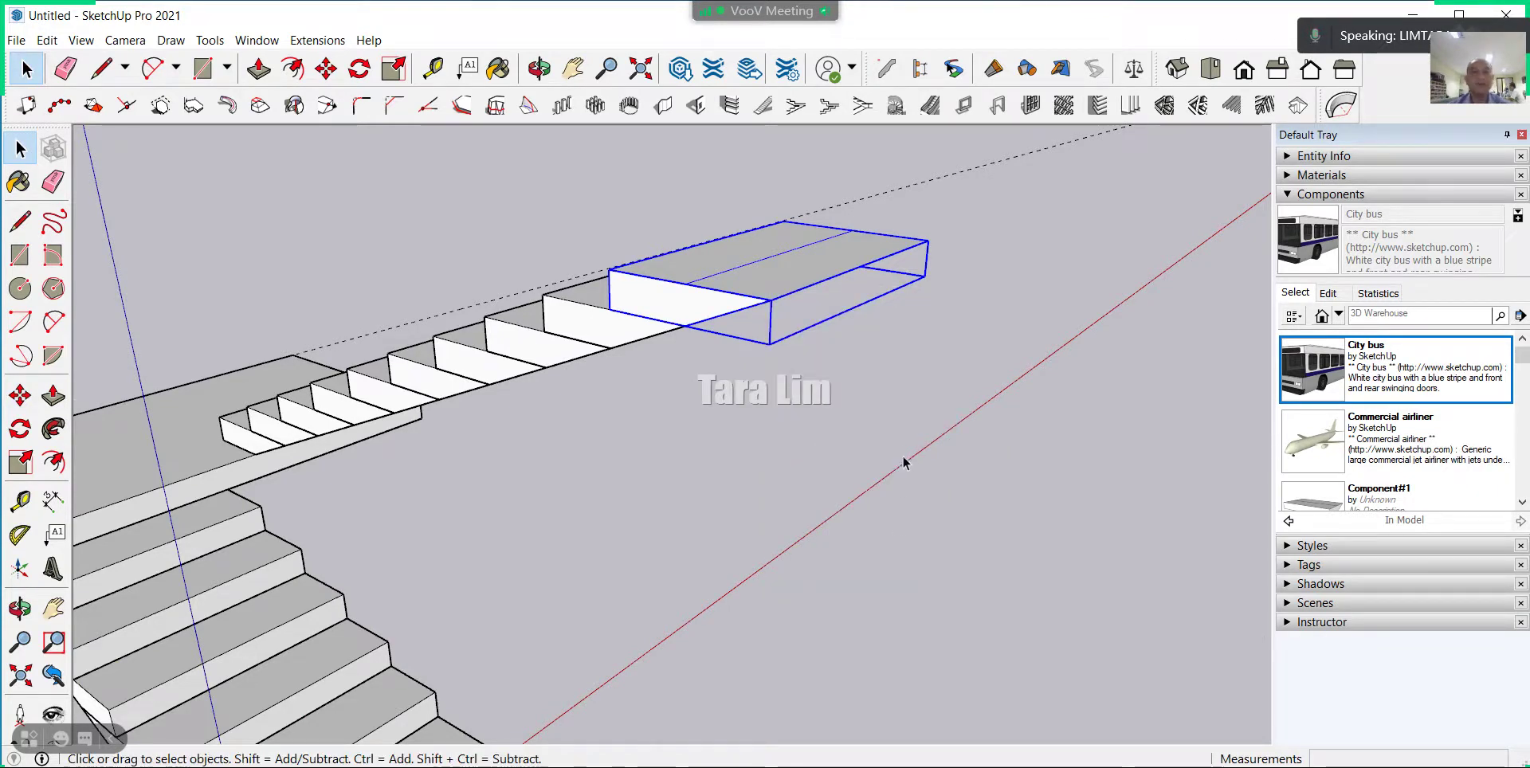
scroll(753, 286, "up", 2)
scroll(763, 299, "up", 2)
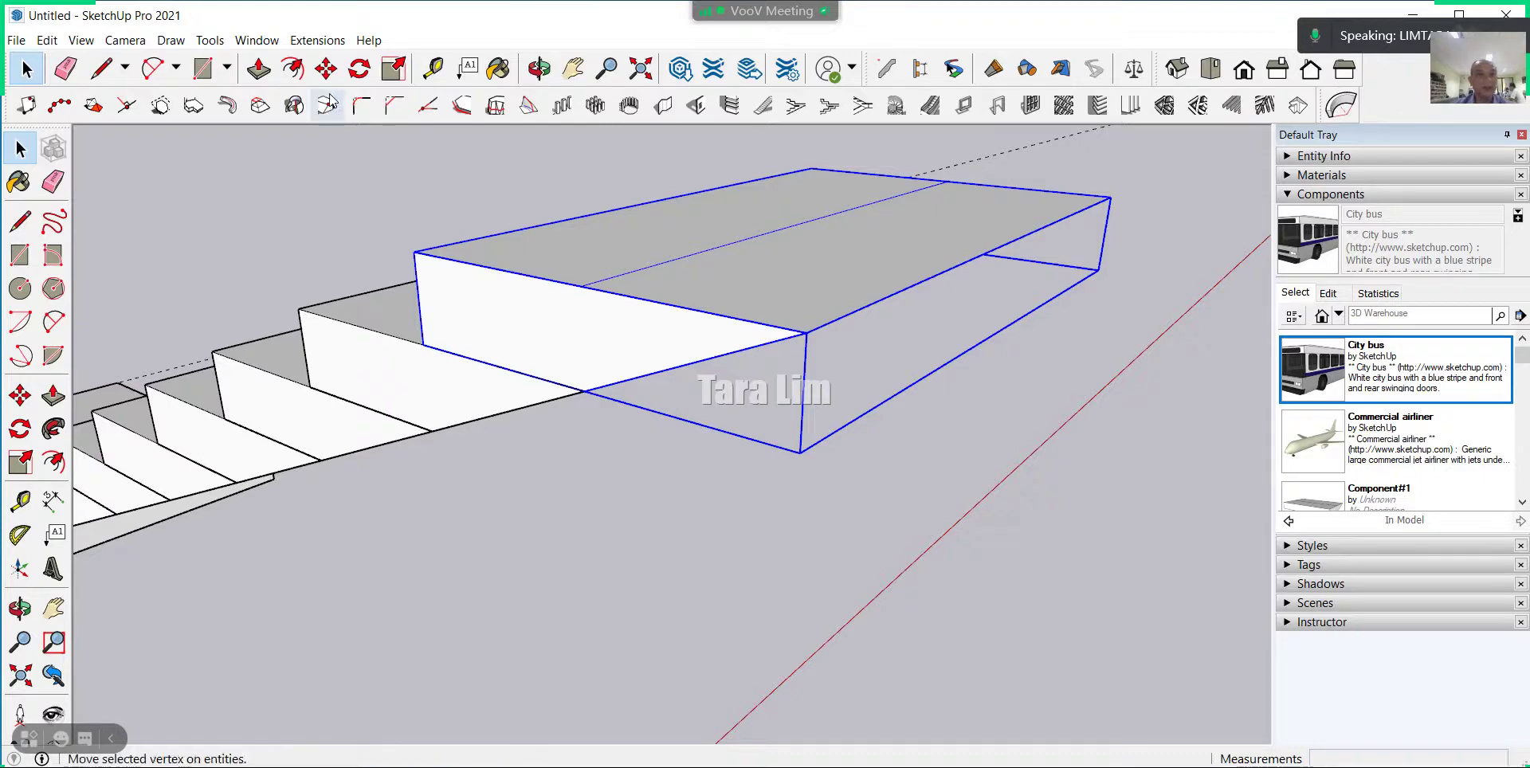
Move the top step's bottom edge 350 mm over to square it into a plain block.
double_click(917, 252)
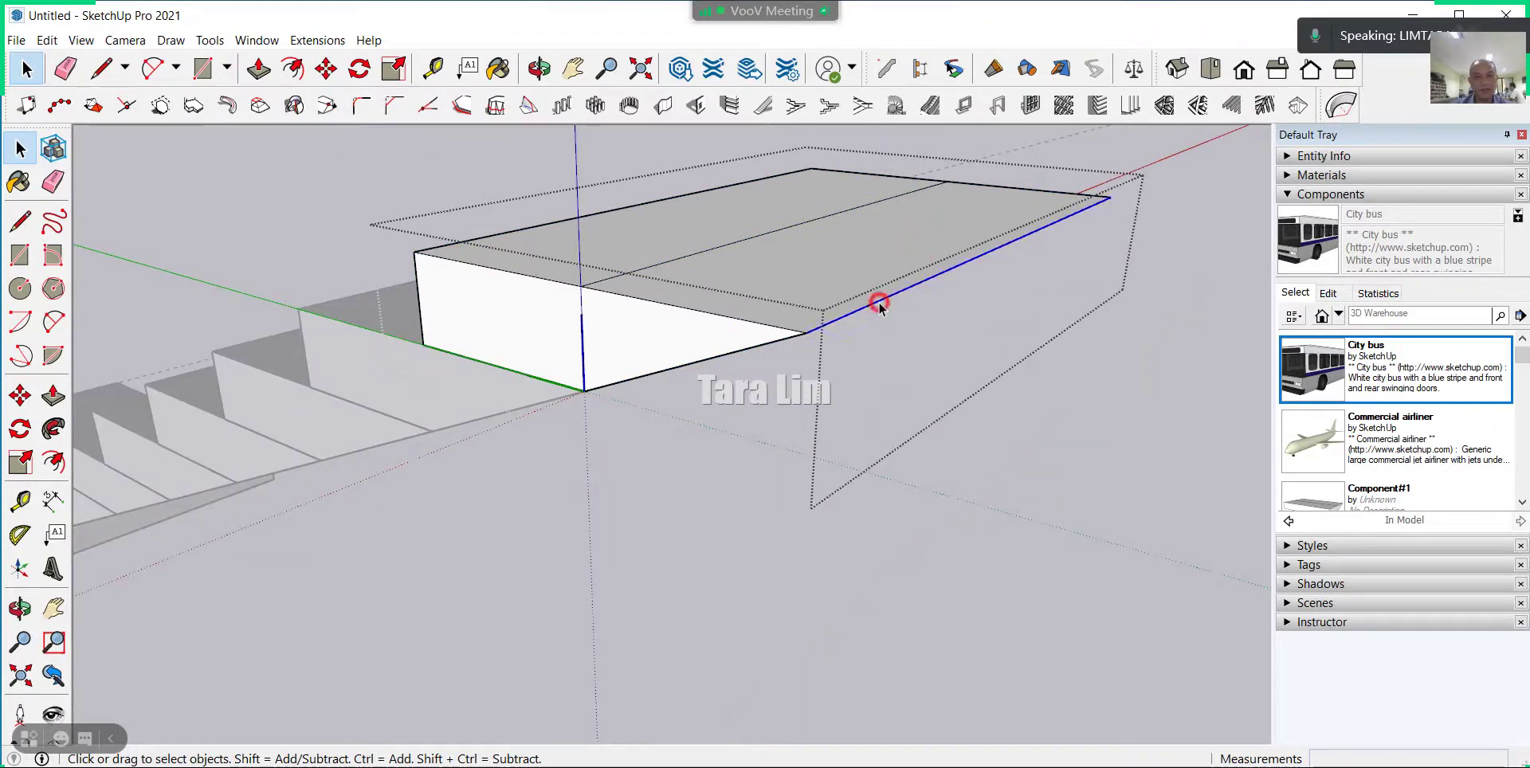
left_click(326, 69)
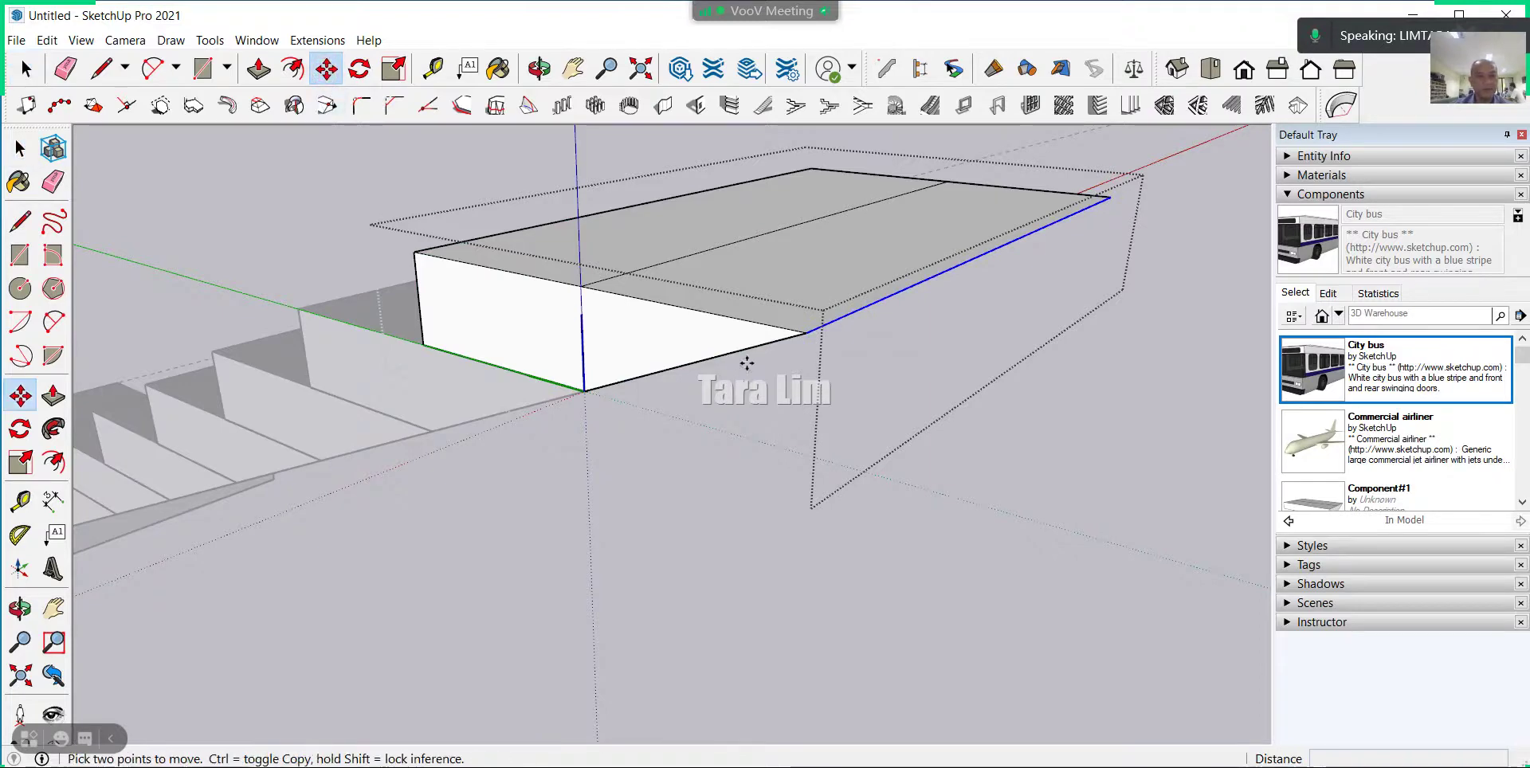
left_click(807, 333)
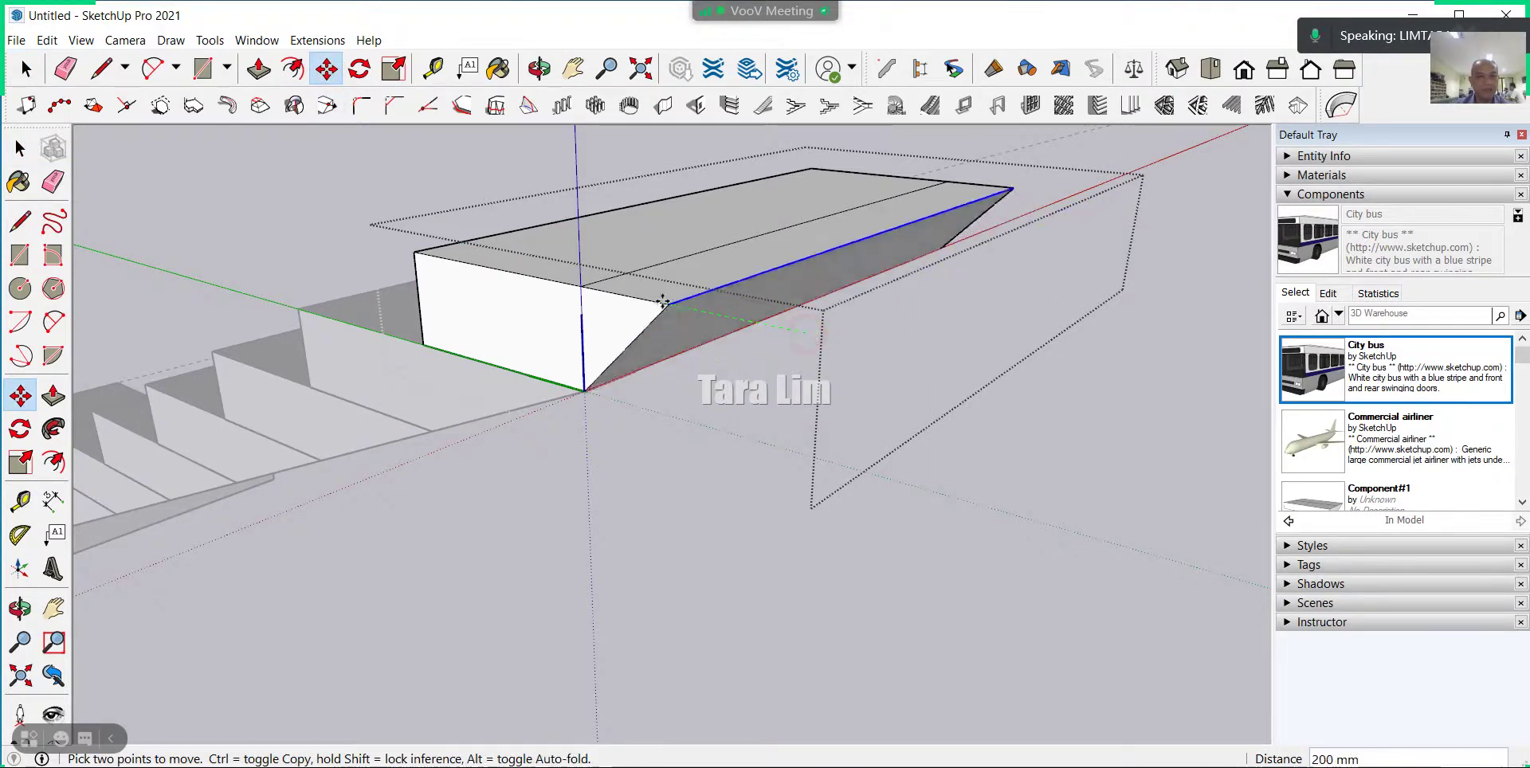
left_click(581, 286)
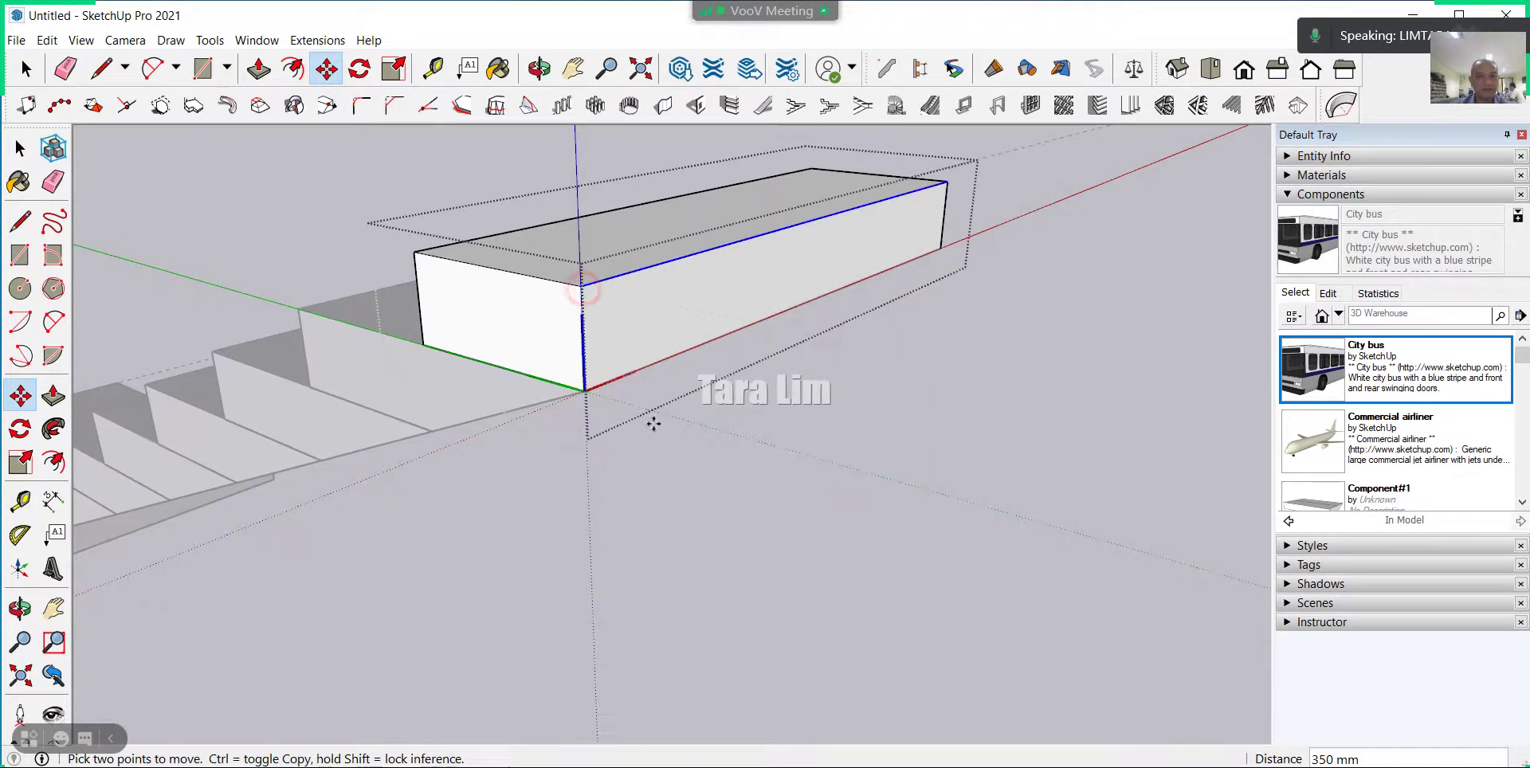
scroll(650, 424, "down", 2)
scroll(727, 462, "down", 2)
left_click(26, 69)
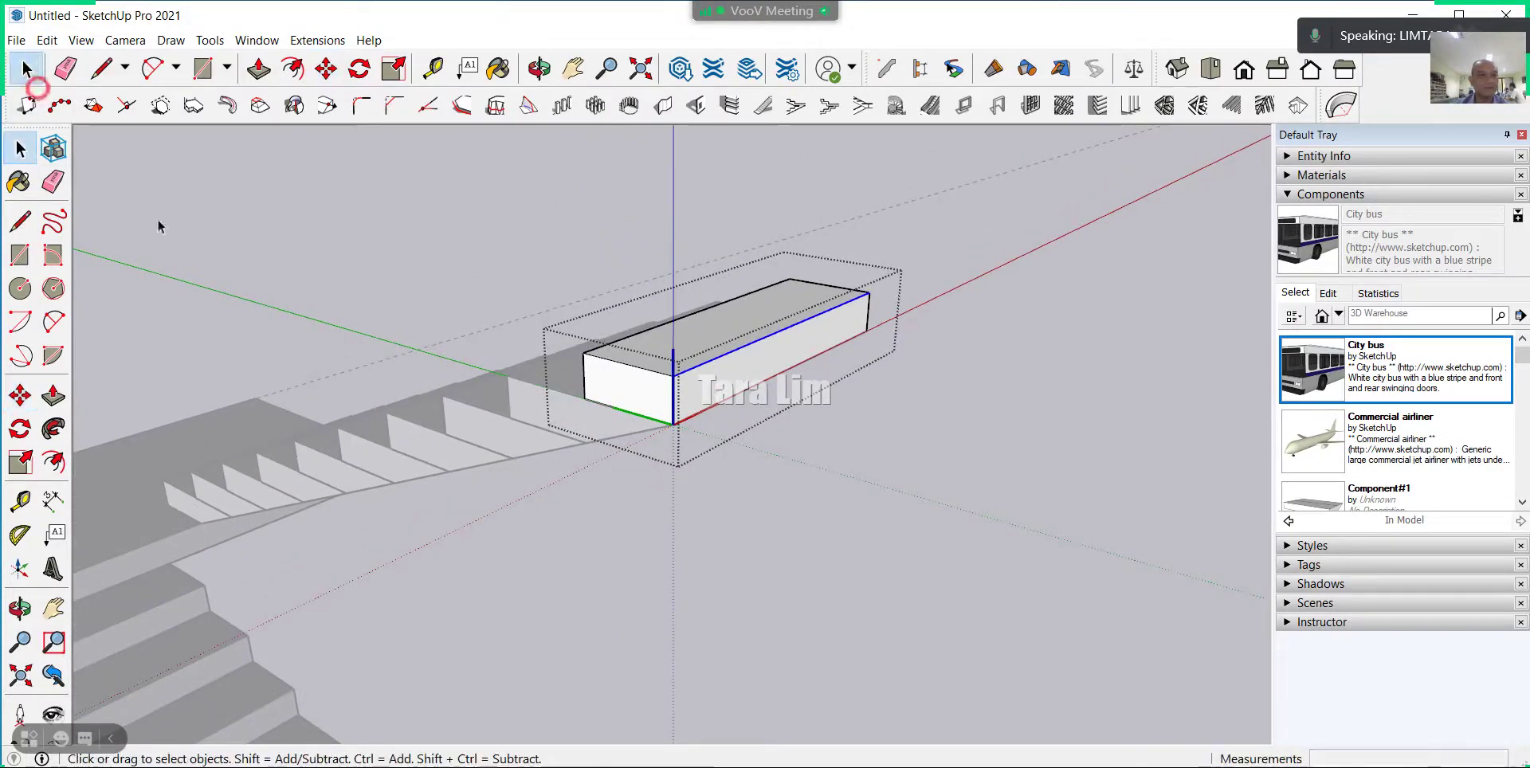
mouse_move(350, 283)
middle_mouse_down()
mouse_move(744, 437)
mouse_move(438, 563)
mouse_move(954, 582)
mouse_move(563, 335)
mouse_move(618, 573)
mouse_move(347, 503)
mouse_move(355, 444)
middle_mouse_up()
scroll(680, 625, "down", 2)
middle_click_drag(680, 625, 212, 669)
scroll(529, 625, "up", 1)
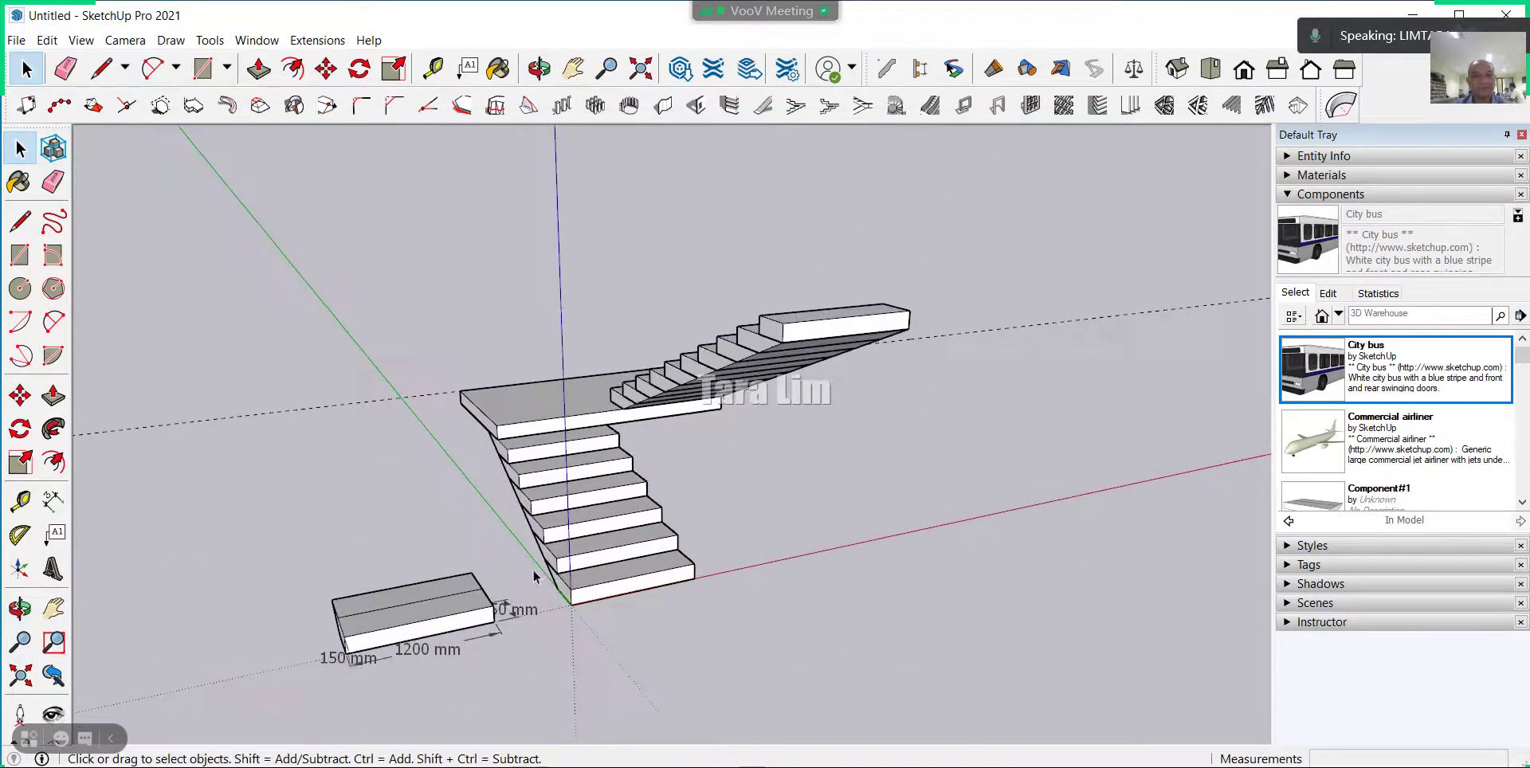
scroll(547, 529, "up", 1)
scroll(550, 510, "up", 2)
scroll(558, 319, "down", 2)
mouse_move(558, 319)
middle_mouse_down()
mouse_move(475, 427)
mouse_move(611, 414)
mouse_move(872, 477)
middle_mouse_up()
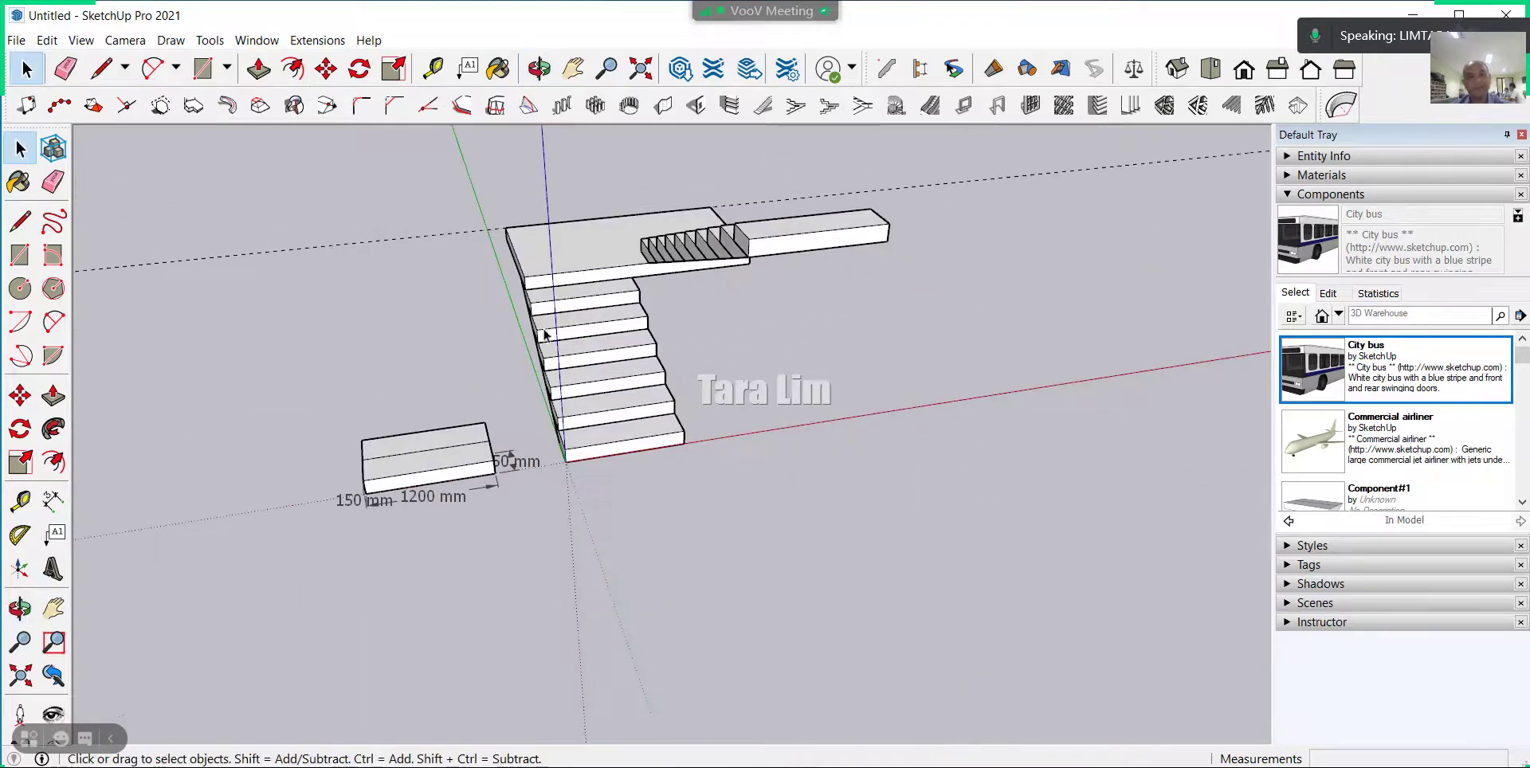
scroll(546, 337, "up", 2)
mouse_move(471, 488)
middle_mouse_down()
mouse_move(789, 424)
mouse_move(974, 424)
middle_mouse_up()
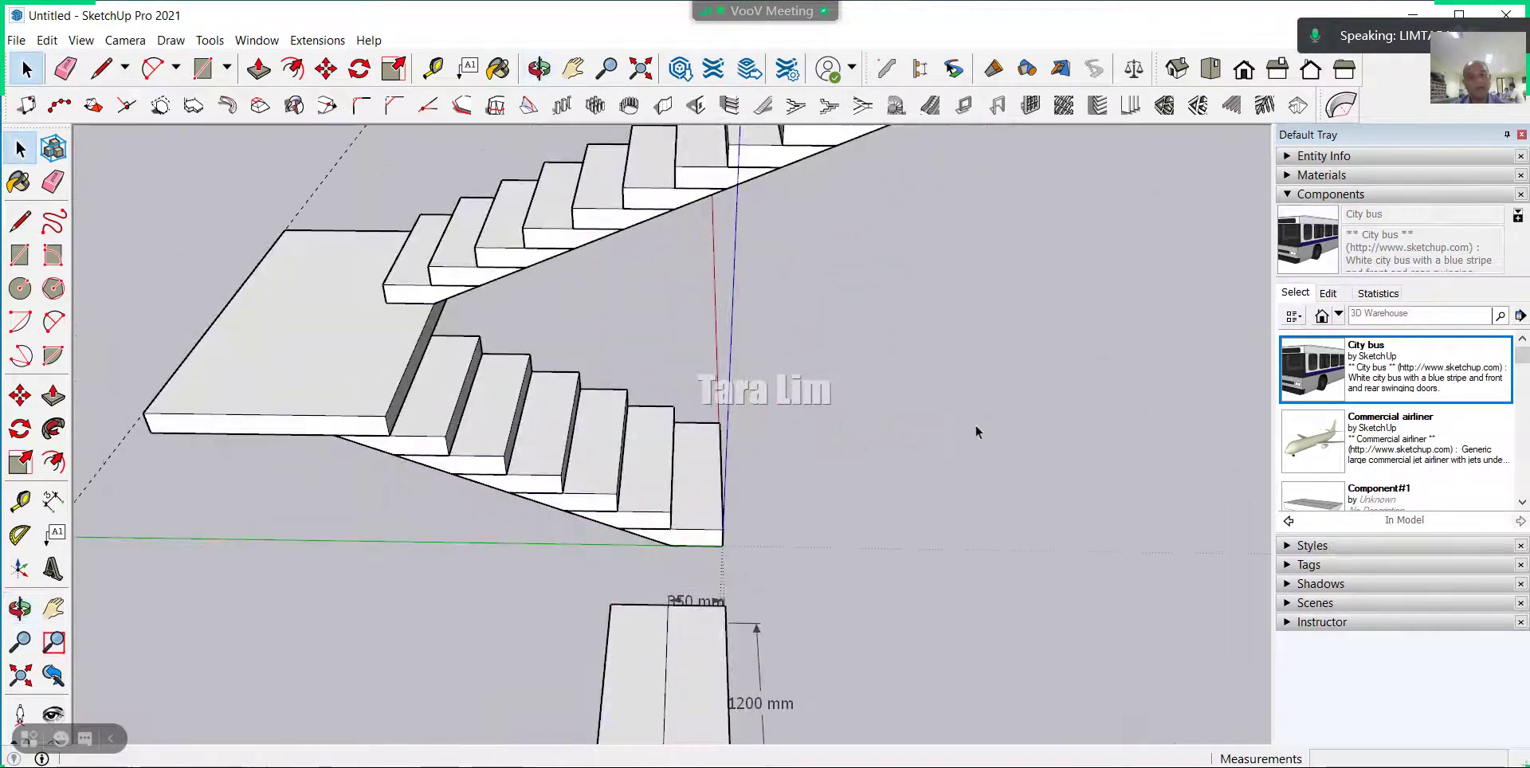
middle_click_drag(242, 351, 477, 490)
scroll(634, 582, "up", 2)
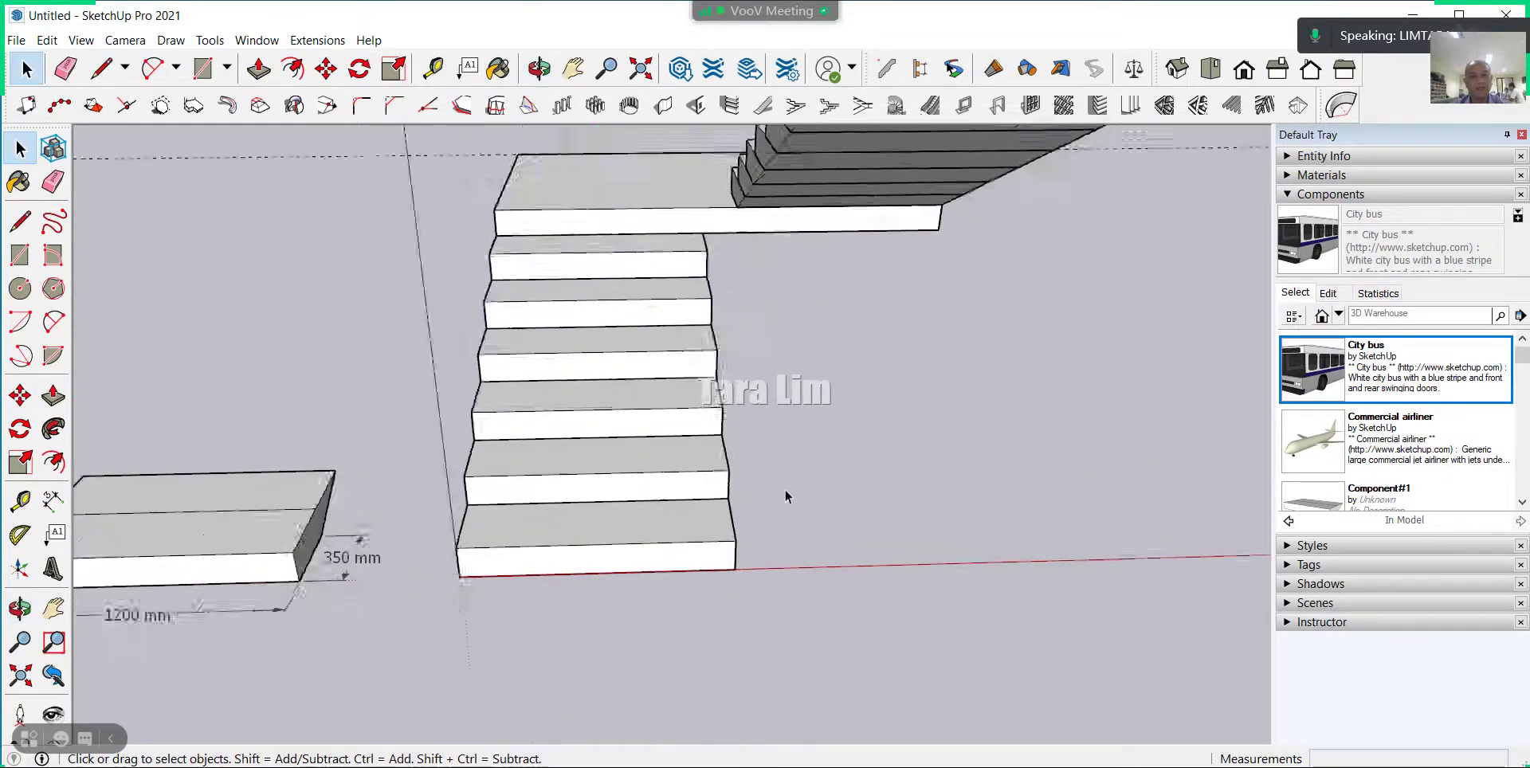
scroll(634, 581, "up", 2)
mouse_move(633, 582)
middle_mouse_down()
mouse_move(472, 572)
mouse_move(673, 553)
mouse_move(763, 571)
mouse_move(744, 540)
middle_mouse_up()
scroll(705, 563, "down", 3)
scroll(733, 488, "up", 4)
scroll(734, 488, "up", 2)
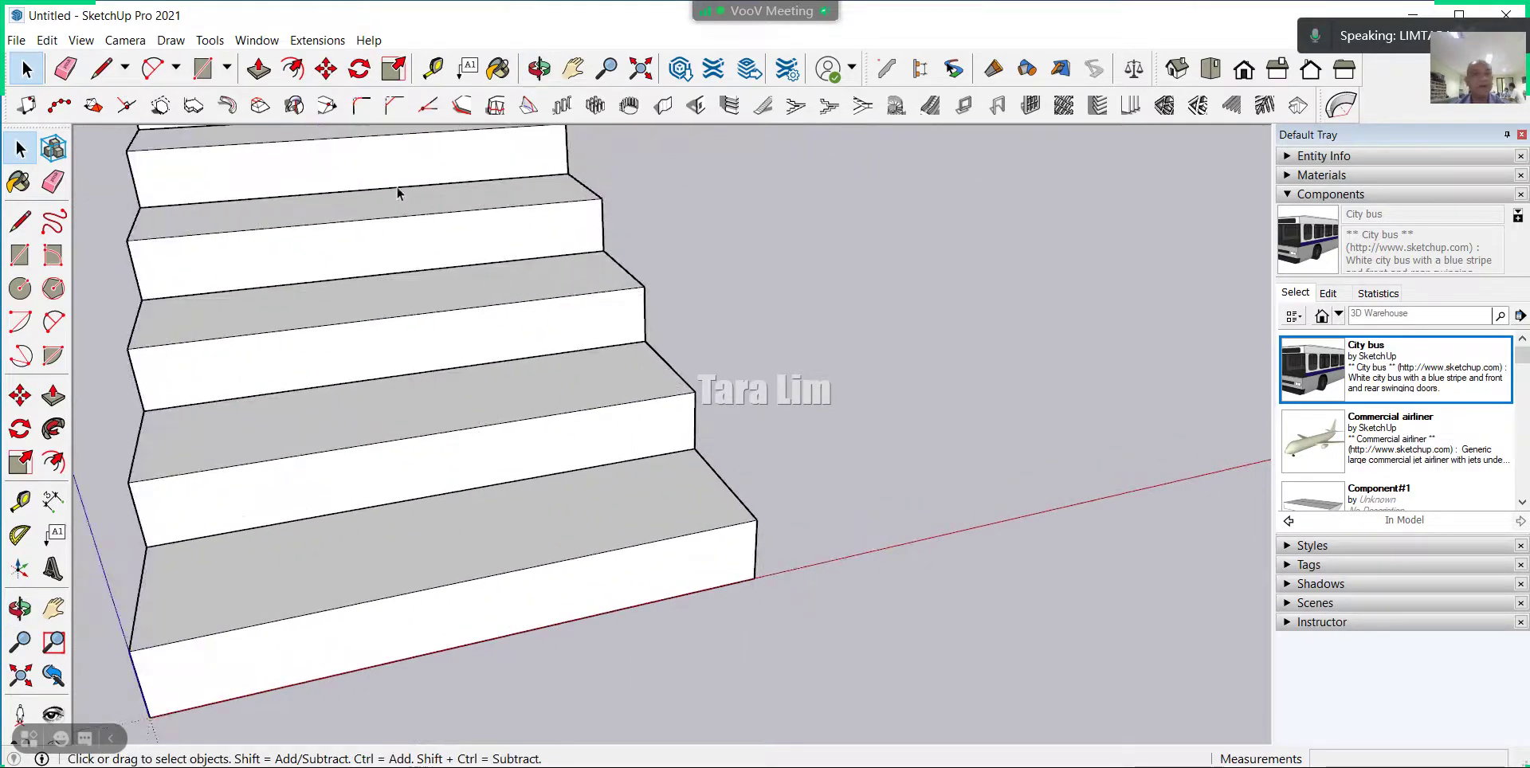
left_click(434, 69)
scroll(724, 481, "up", 2)
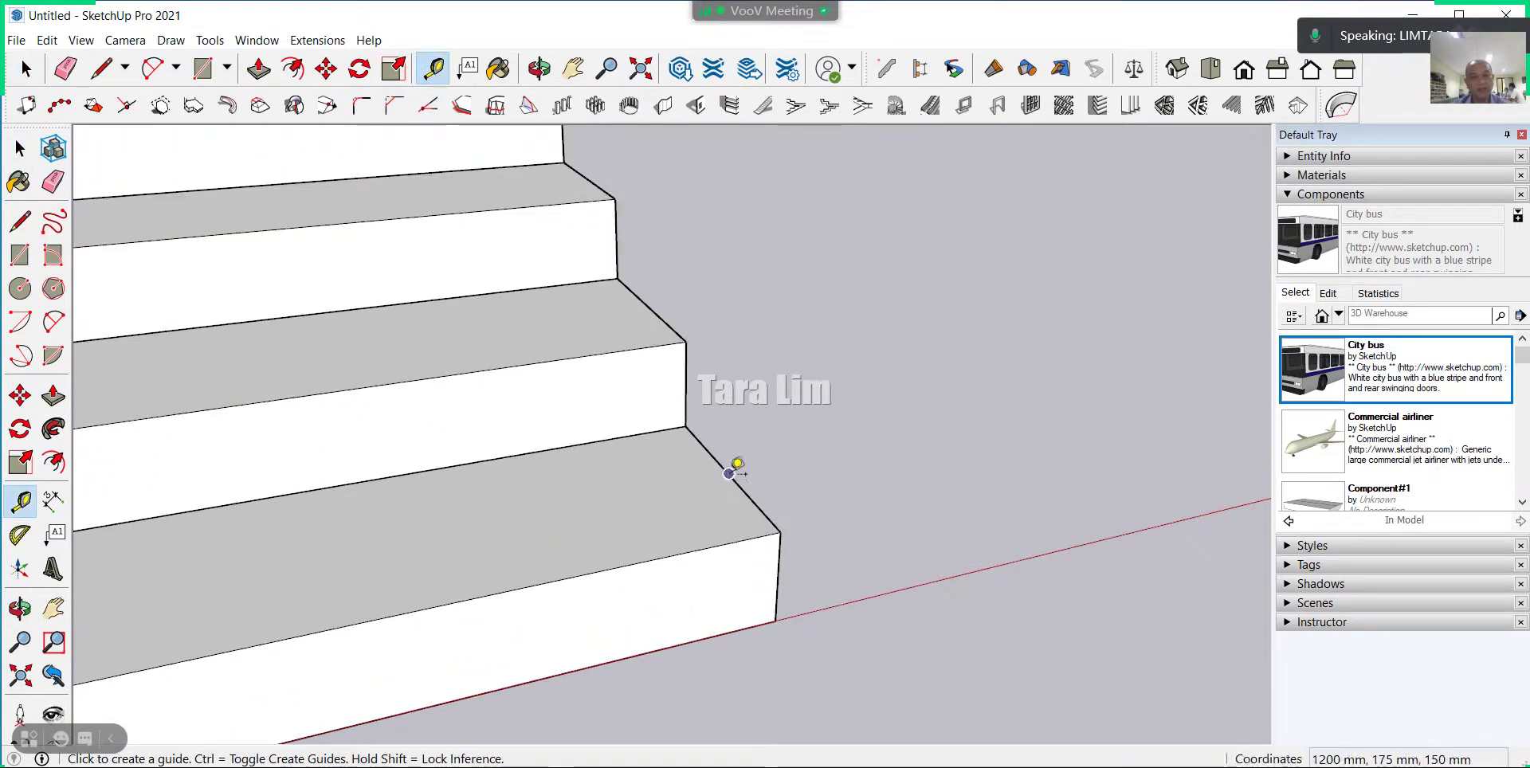
Pull guides 50 mm and 10 mm in from the bottom tread's edges, then measure along the tread.
left_click(729, 474)
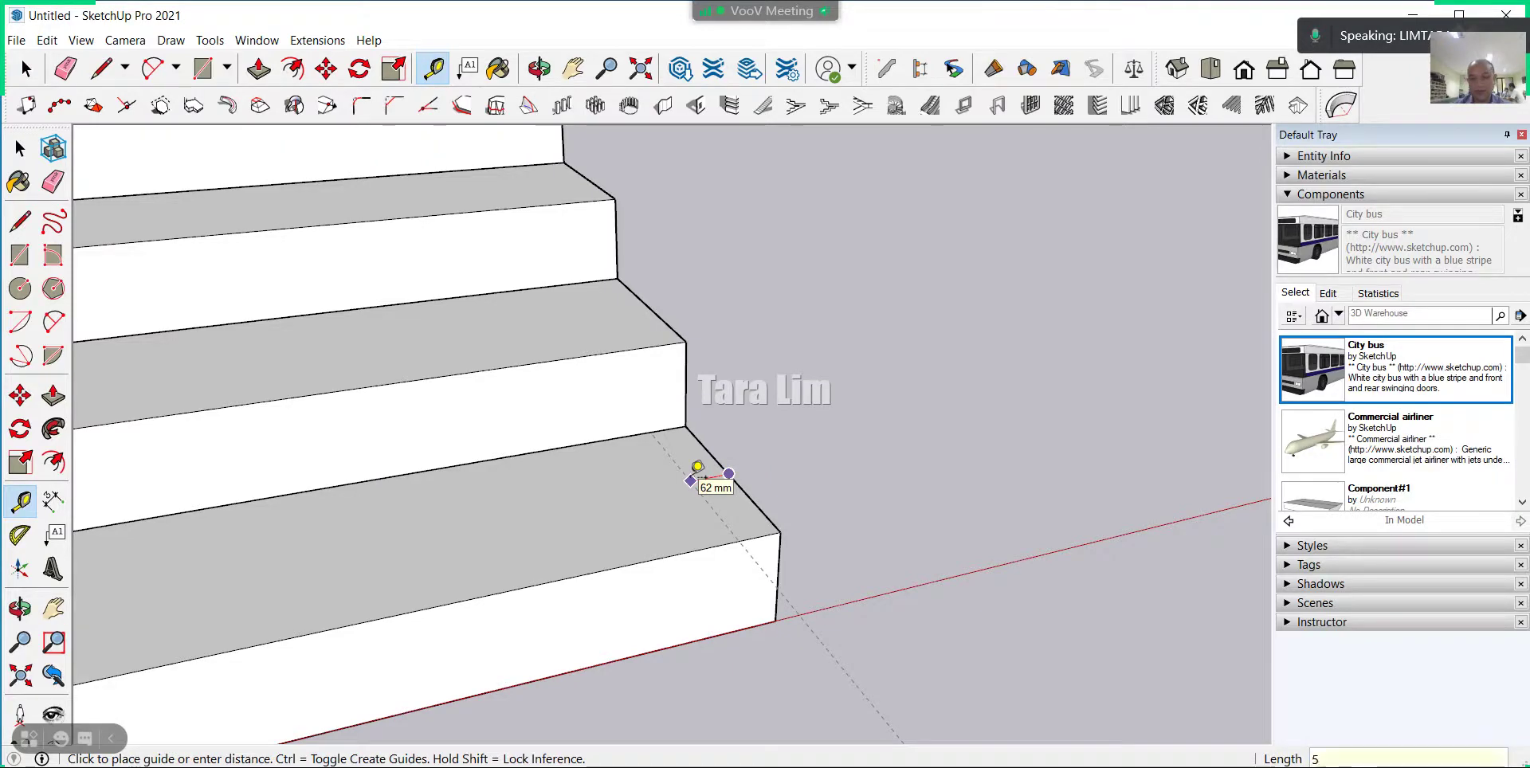
type("50")
key("Return")
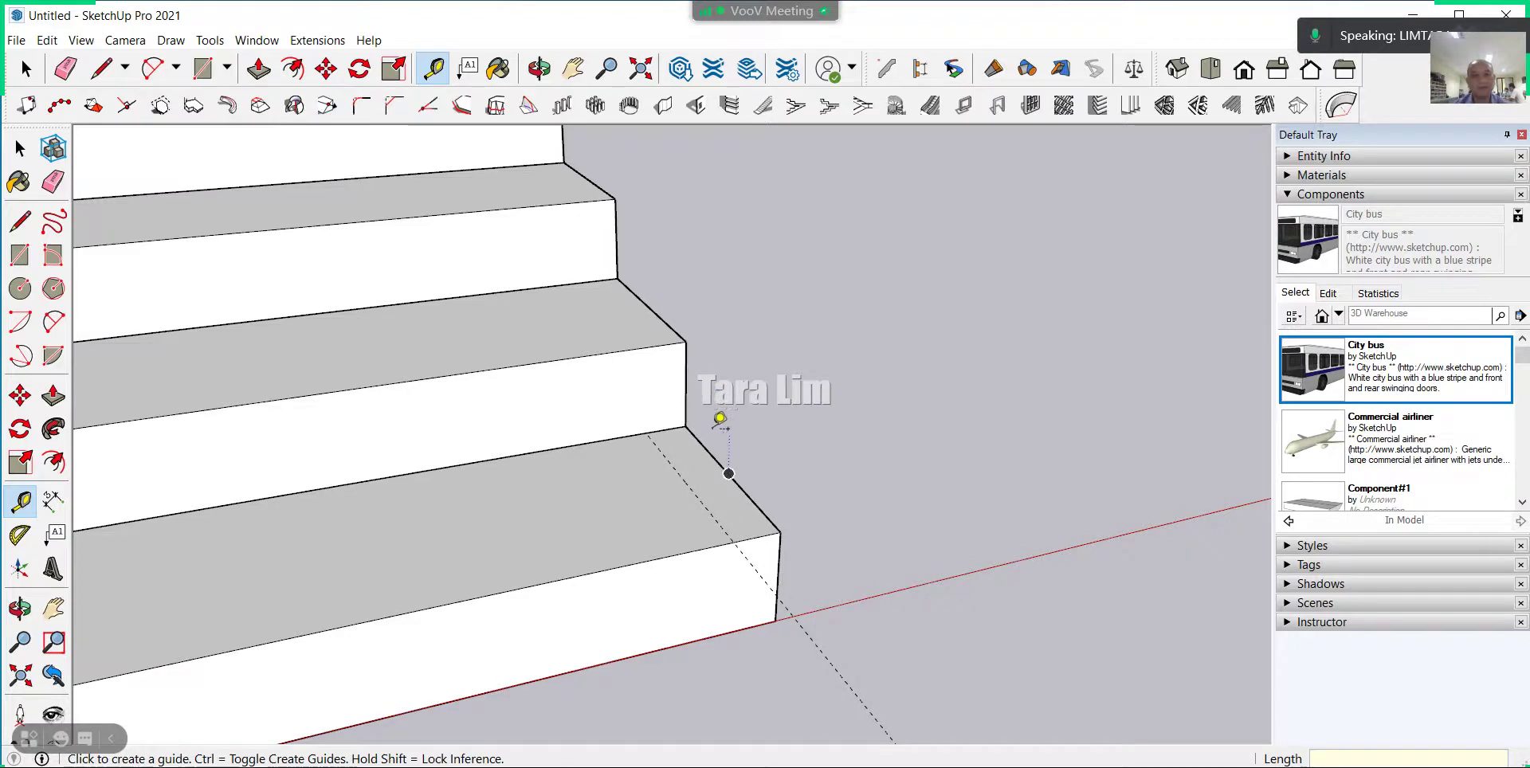
scroll(745, 547, "up", 1)
scroll(744, 502, "up", 1)
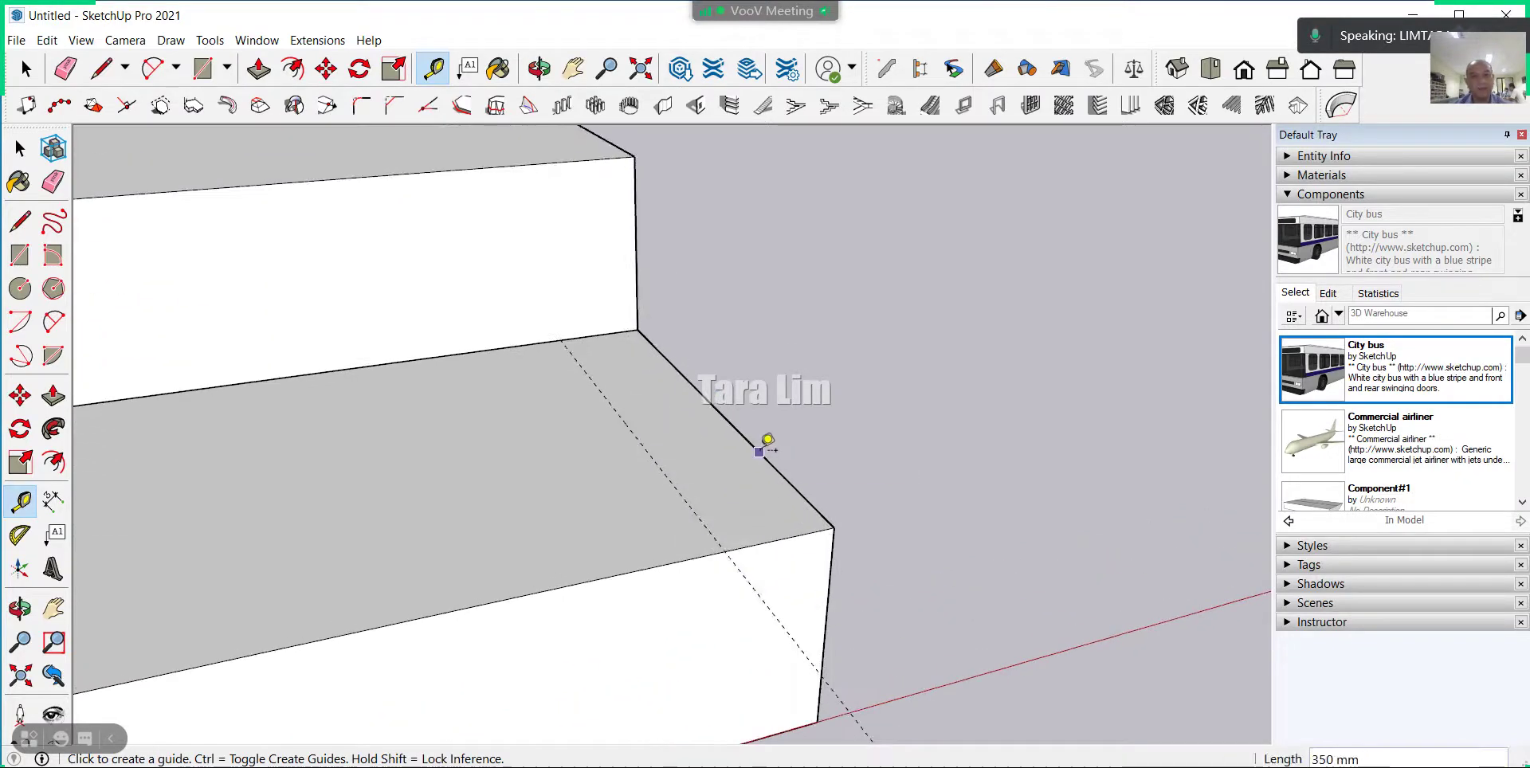
left_click(759, 452)
type("0")
key("Return")
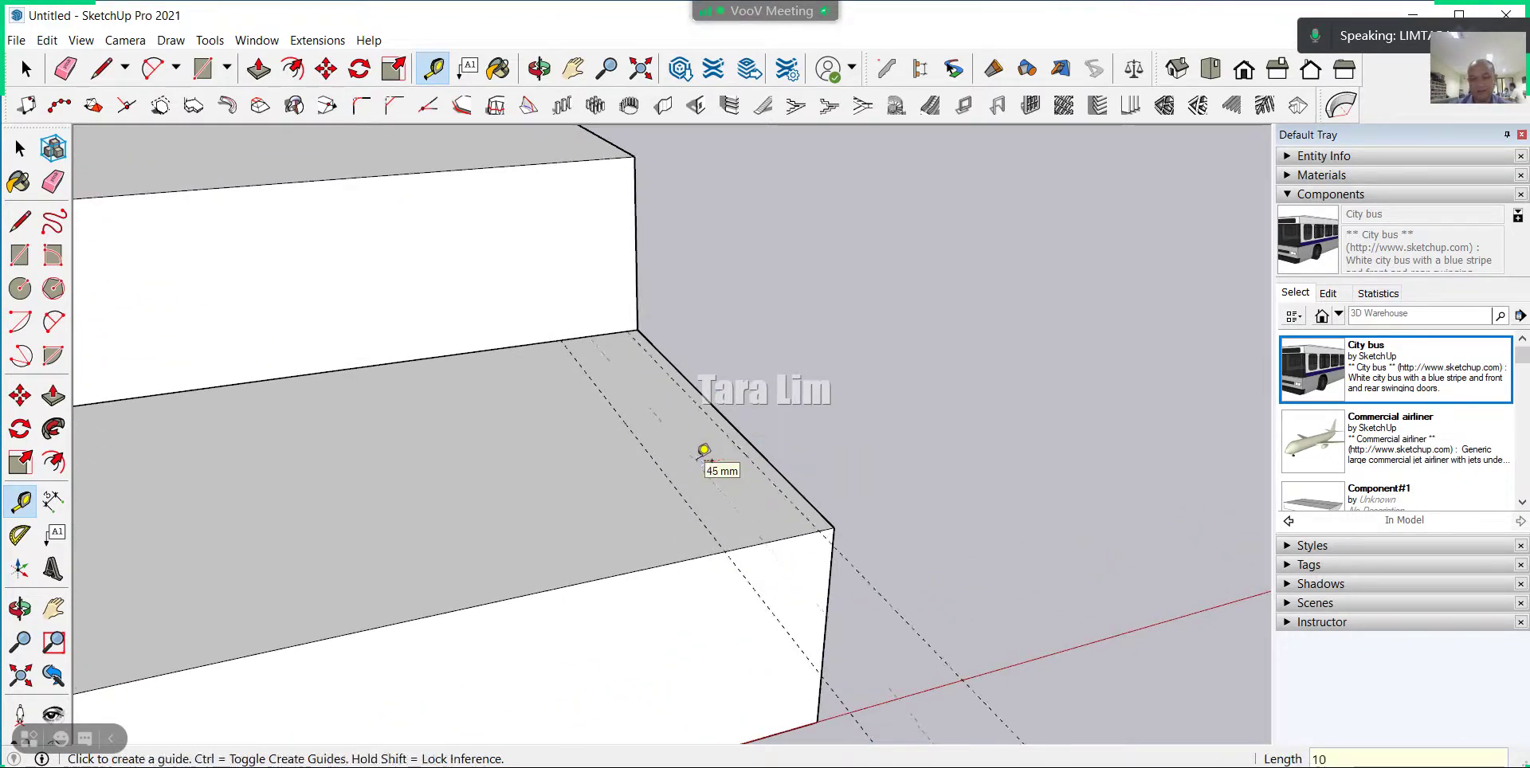
left_click(697, 516)
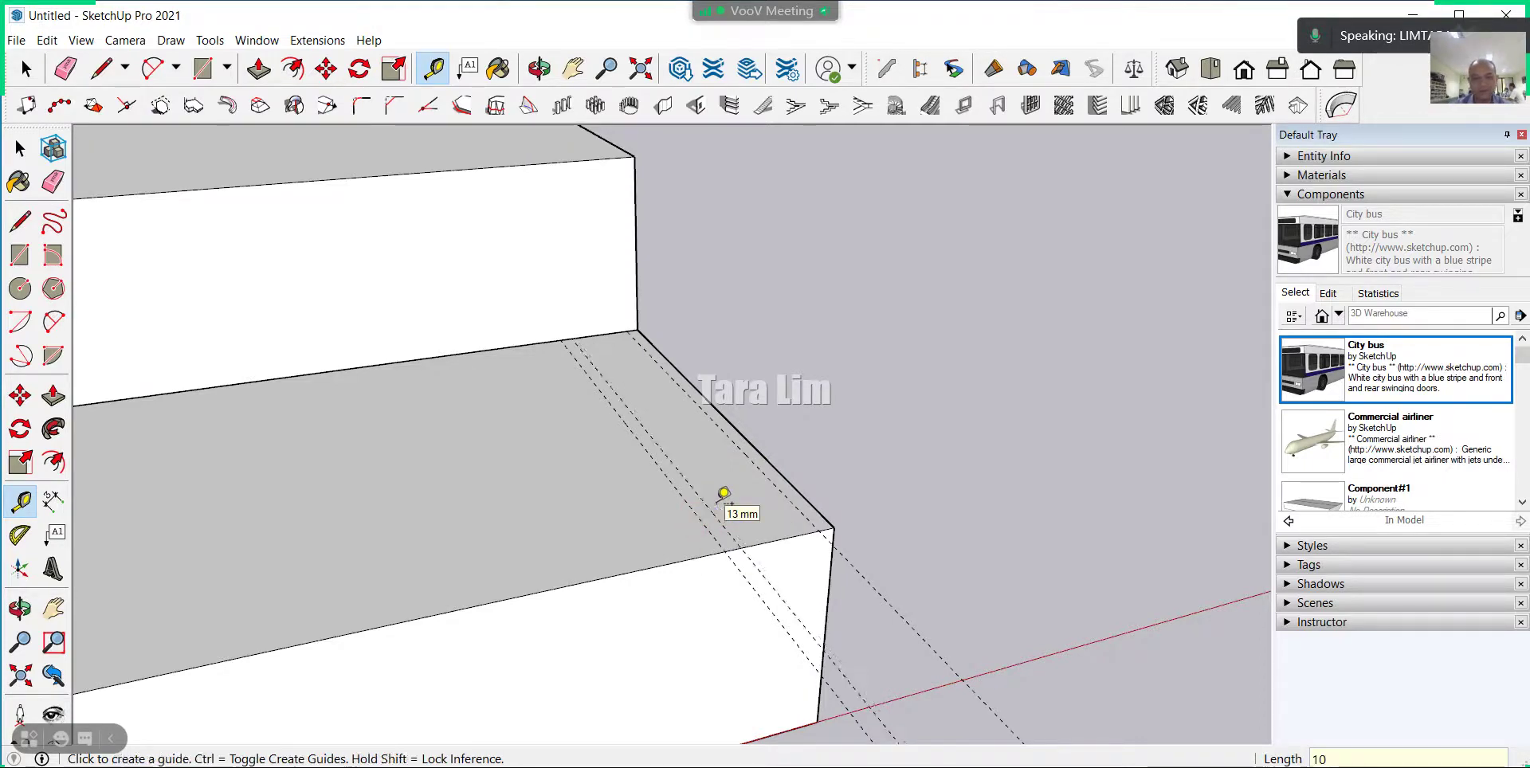
left_click(715, 408)
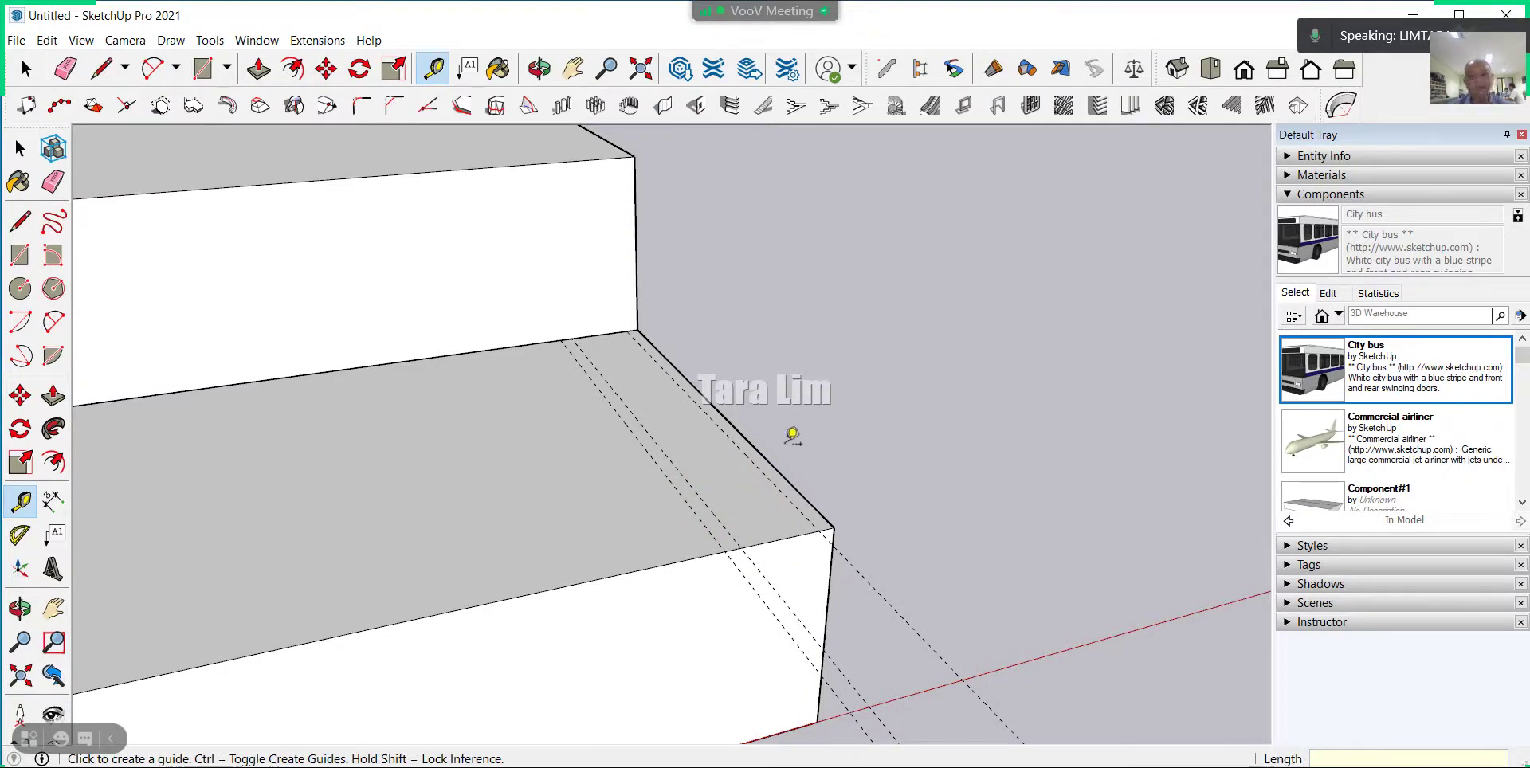
scroll(725, 470, "down", 3)
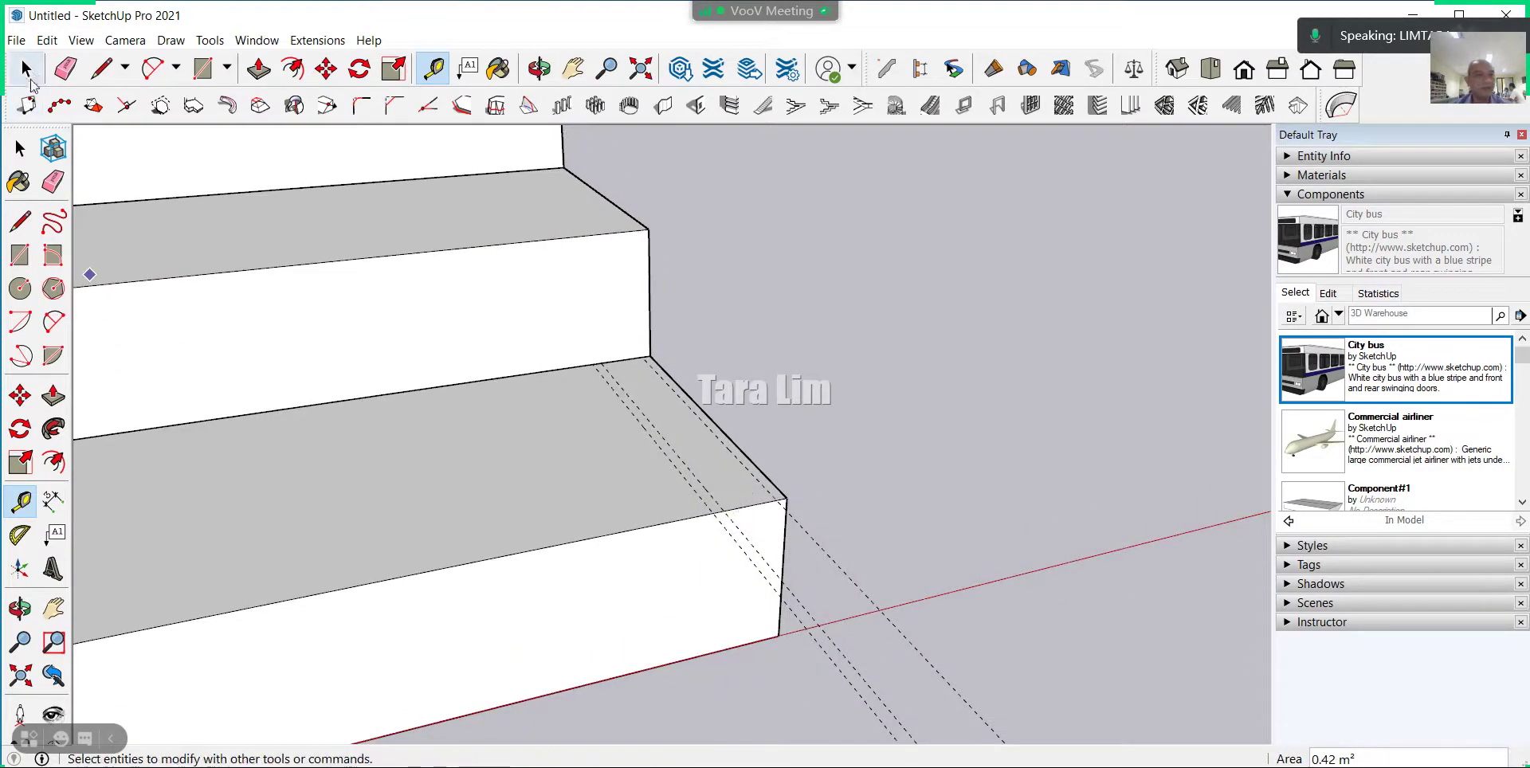
scroll(757, 476, "up", 2)
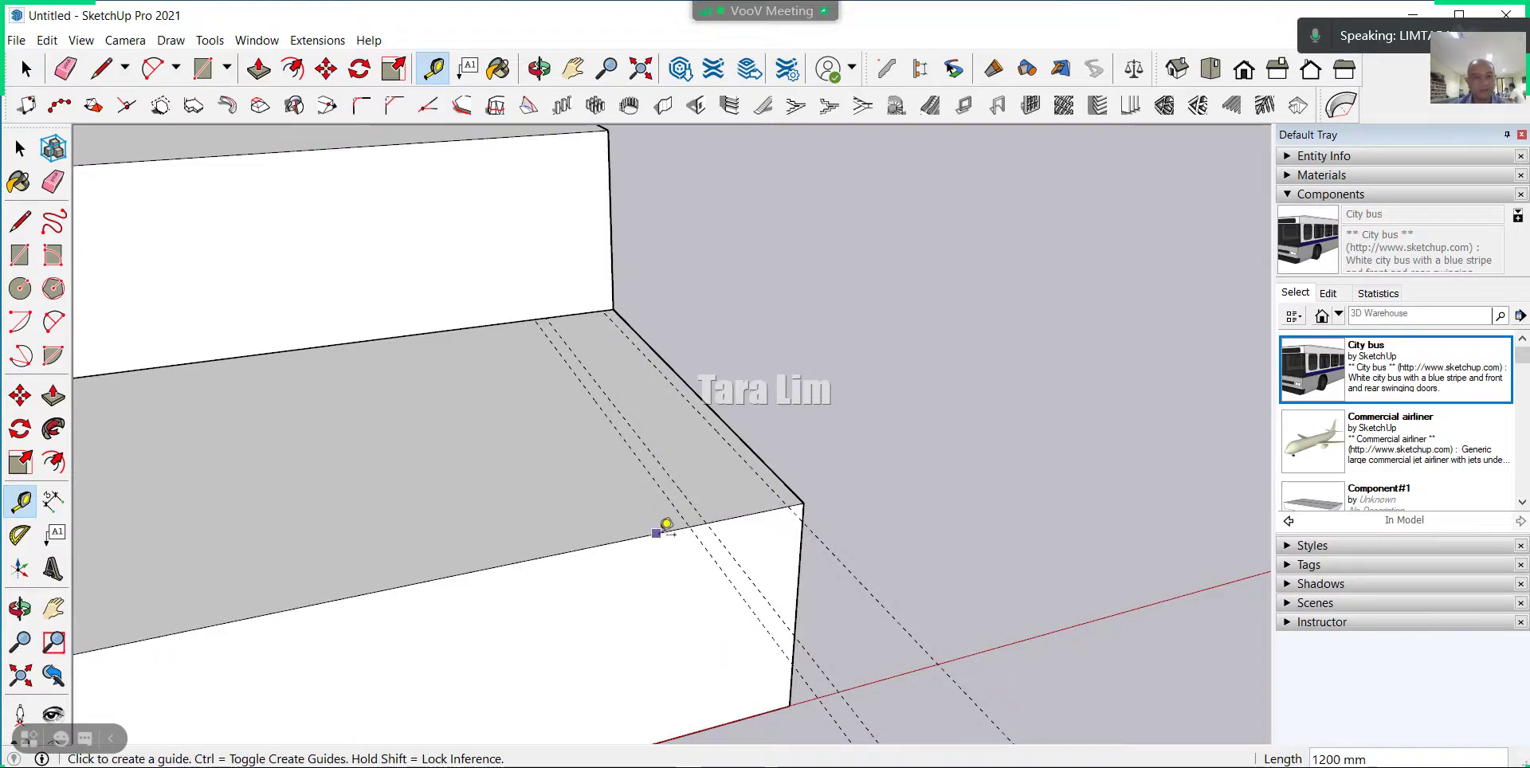
Place two more guides off the tread's front and side edges at 50 mm.
left_click(660, 531)
type("80")
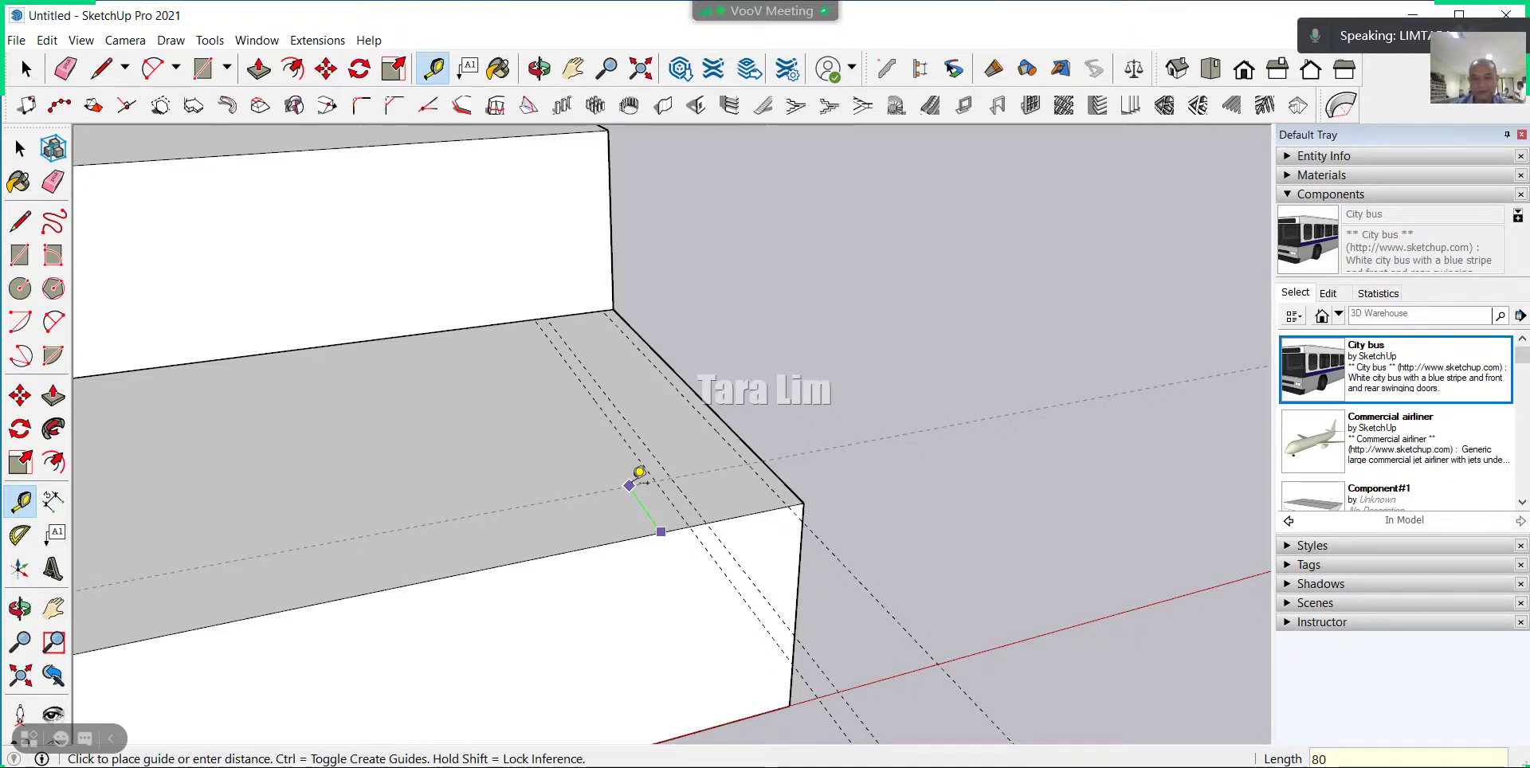
key("Return")
scroll(667, 411, "up", 2)
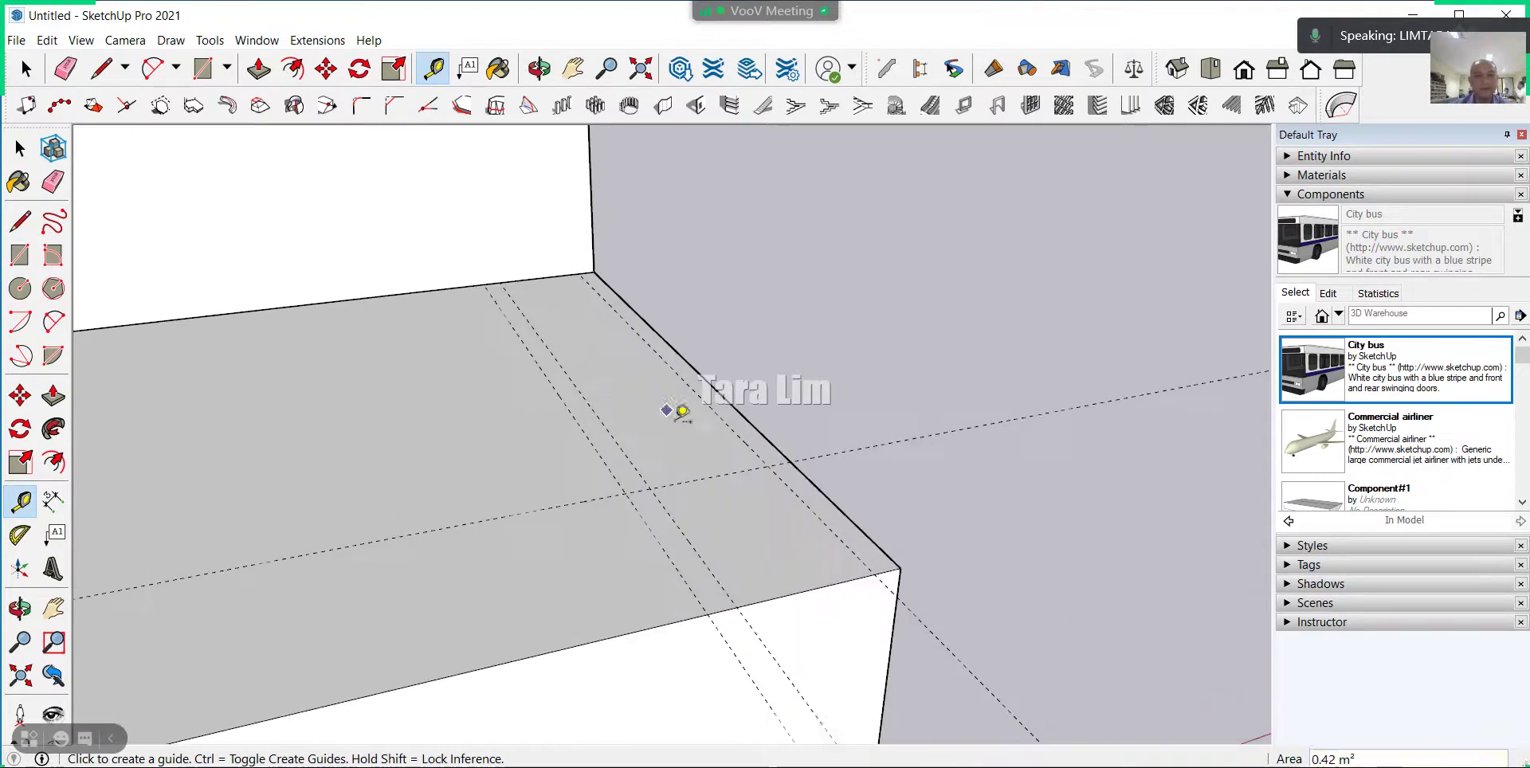
left_click(692, 480)
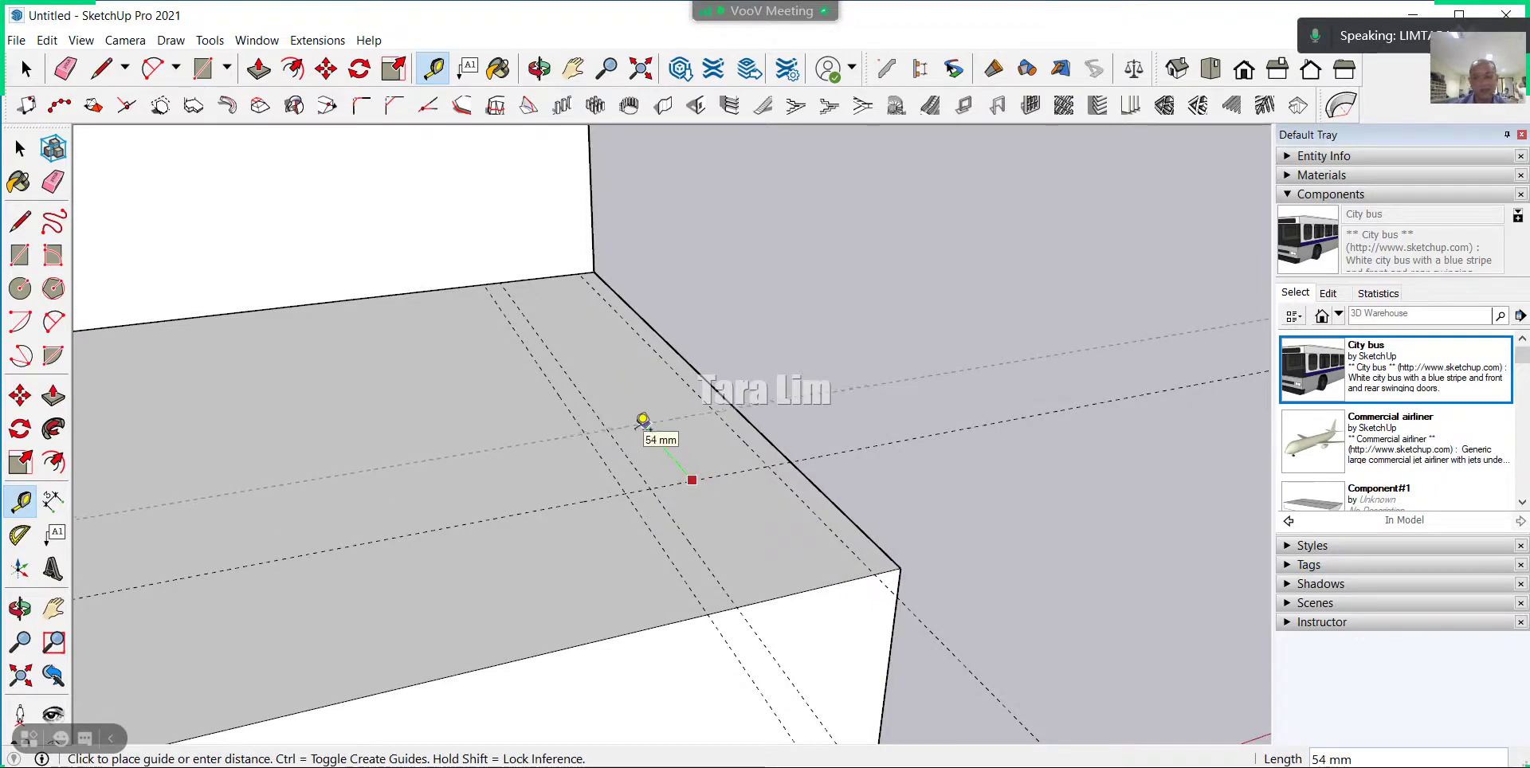
type("0")
key("Return")
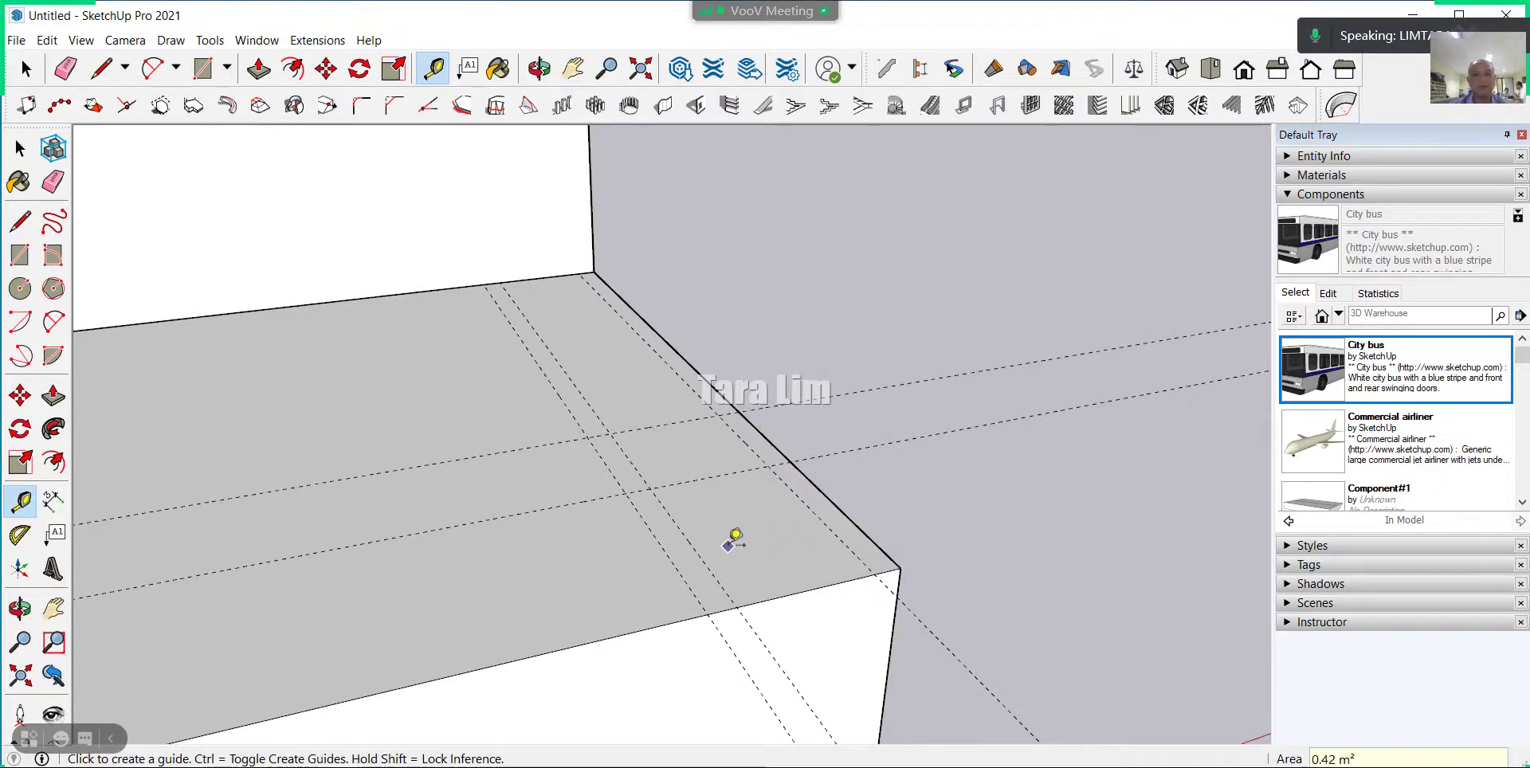
scroll(733, 540, "down", 3)
scroll(766, 430, "down", 3)
key("space")
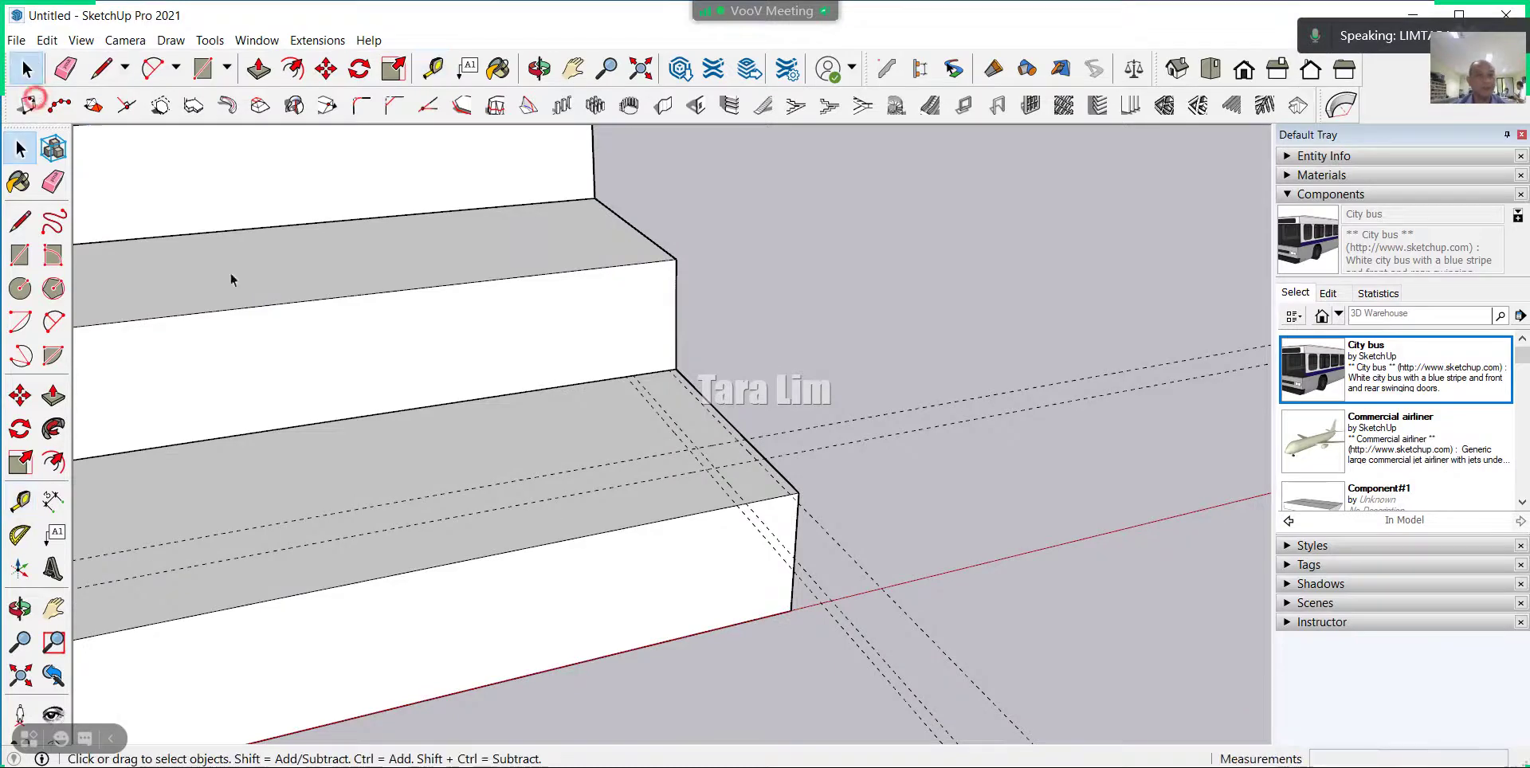
scroll(649, 510, "up", 2)
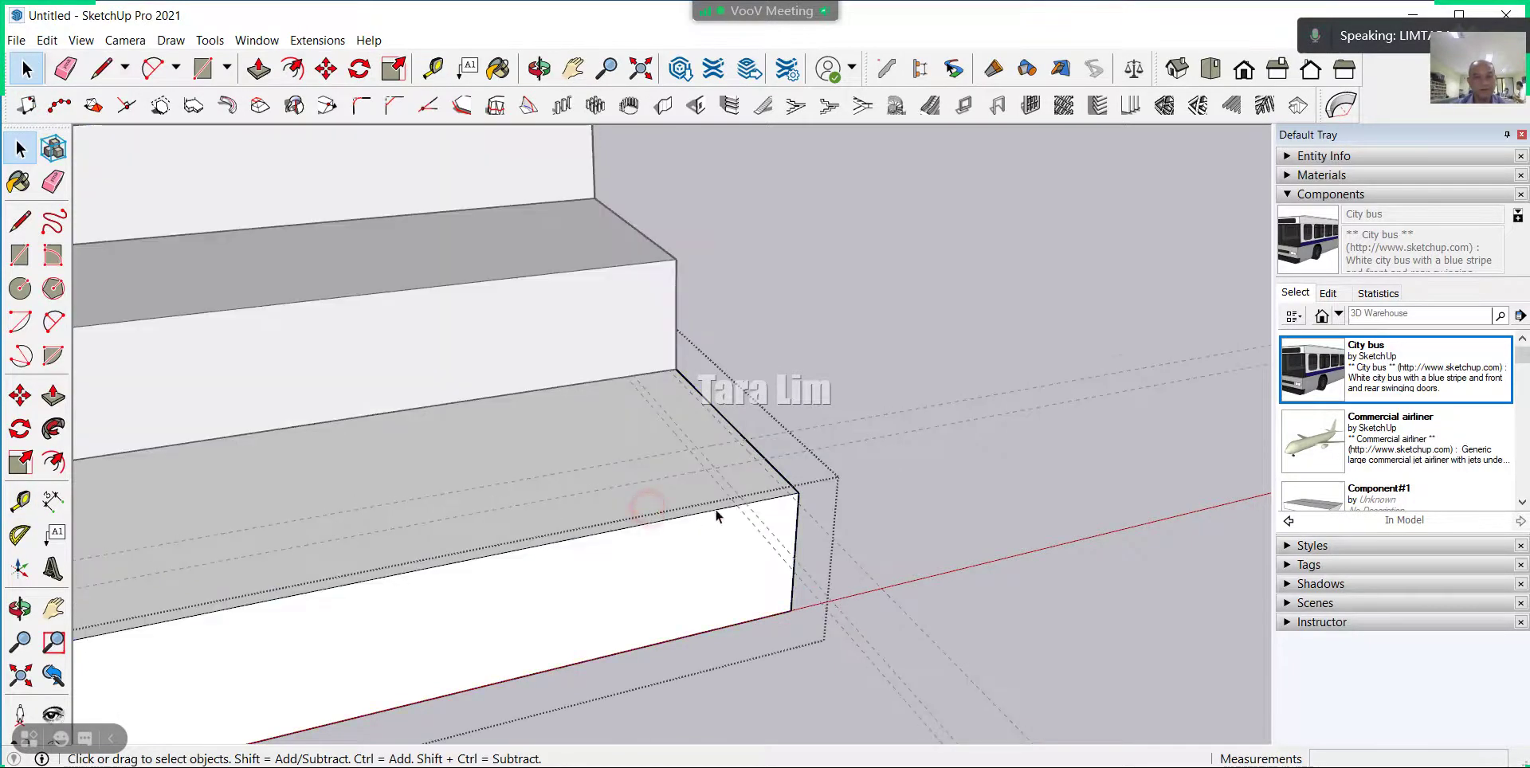
scroll(715, 509, "up", 2)
scroll(718, 423, "up", 2)
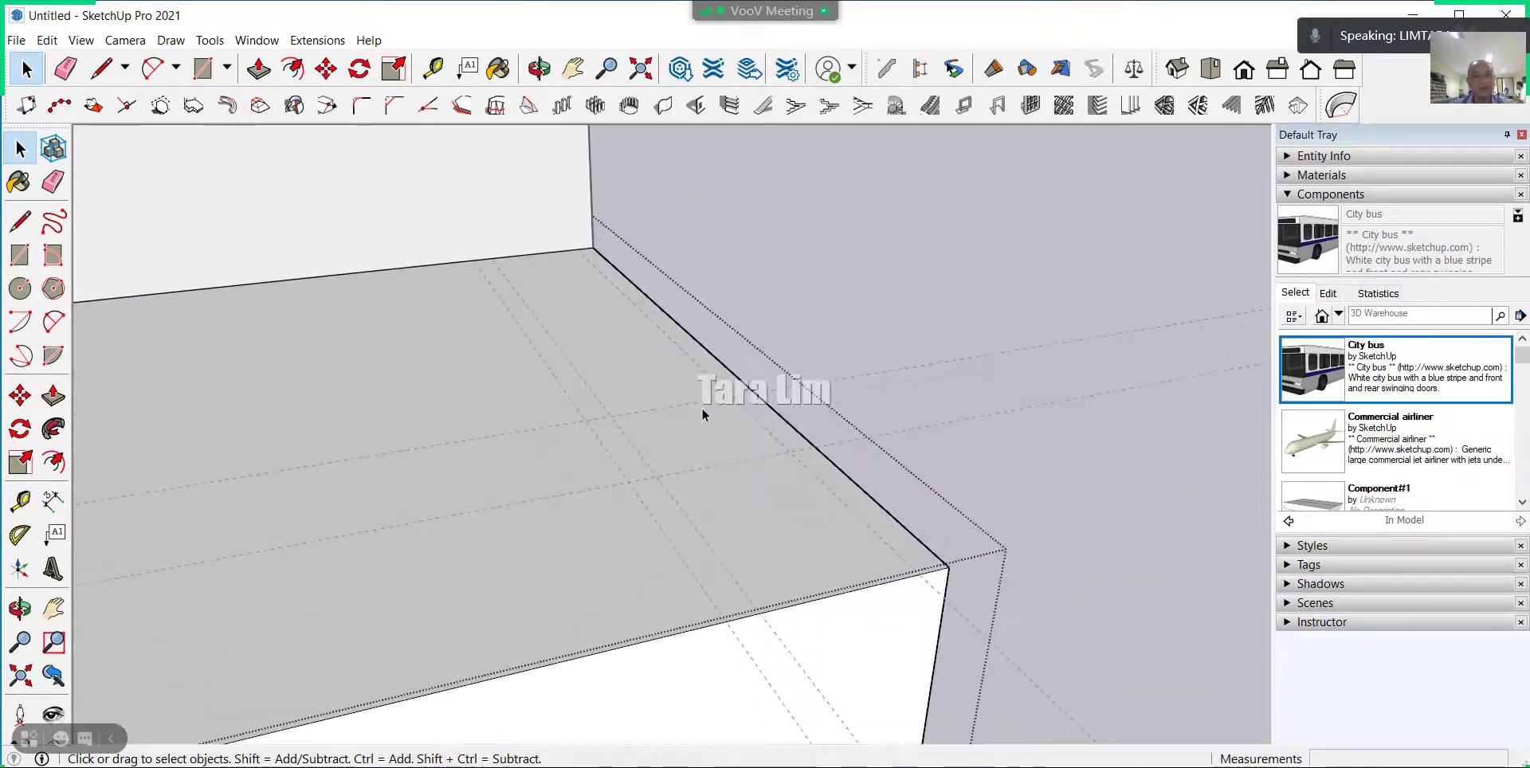
Draw a small square on the bottom tread at the guide-line crossing.
left_click(211, 74)
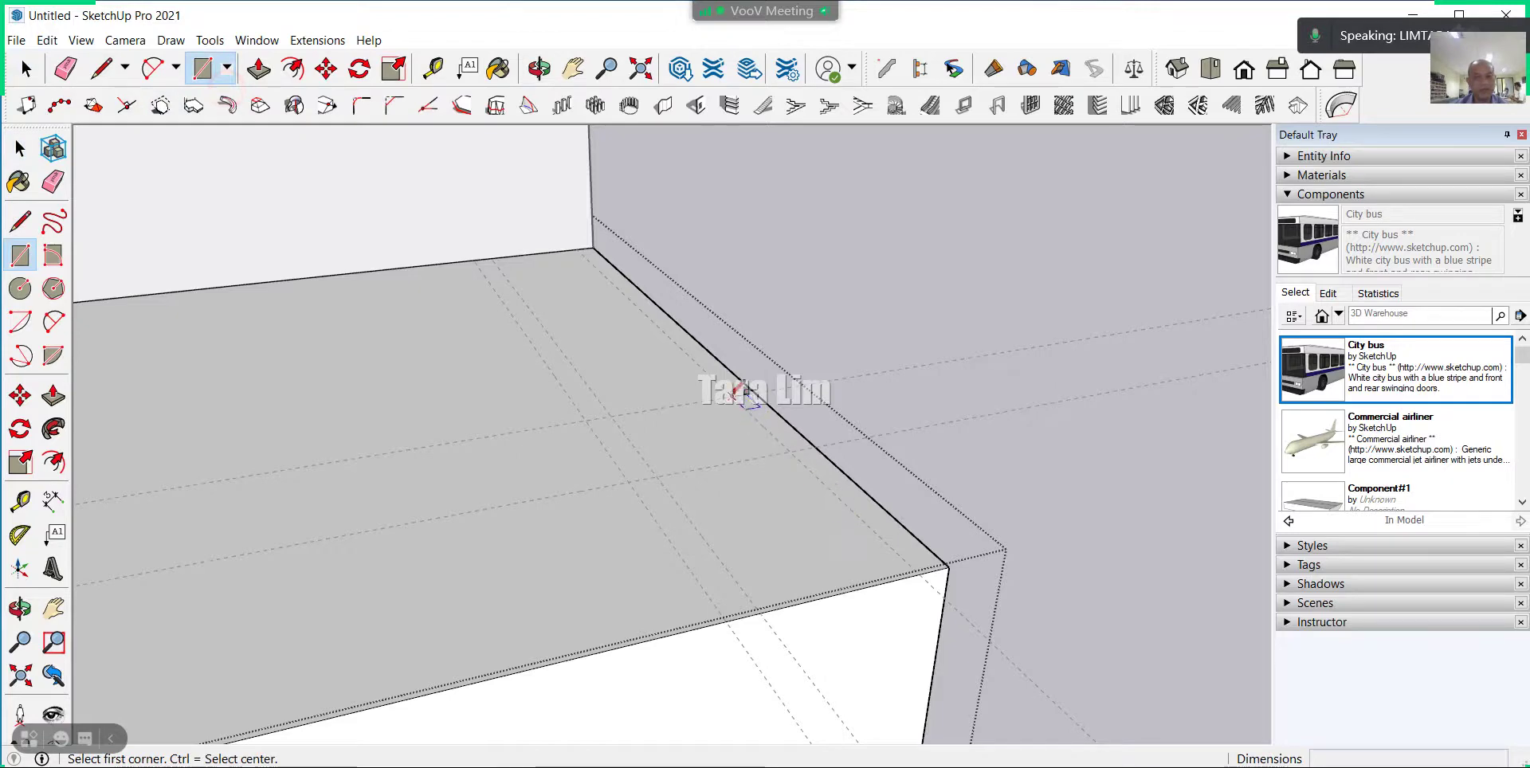
left_click(709, 414)
left_click(644, 482)
scroll(649, 550, "down", 2)
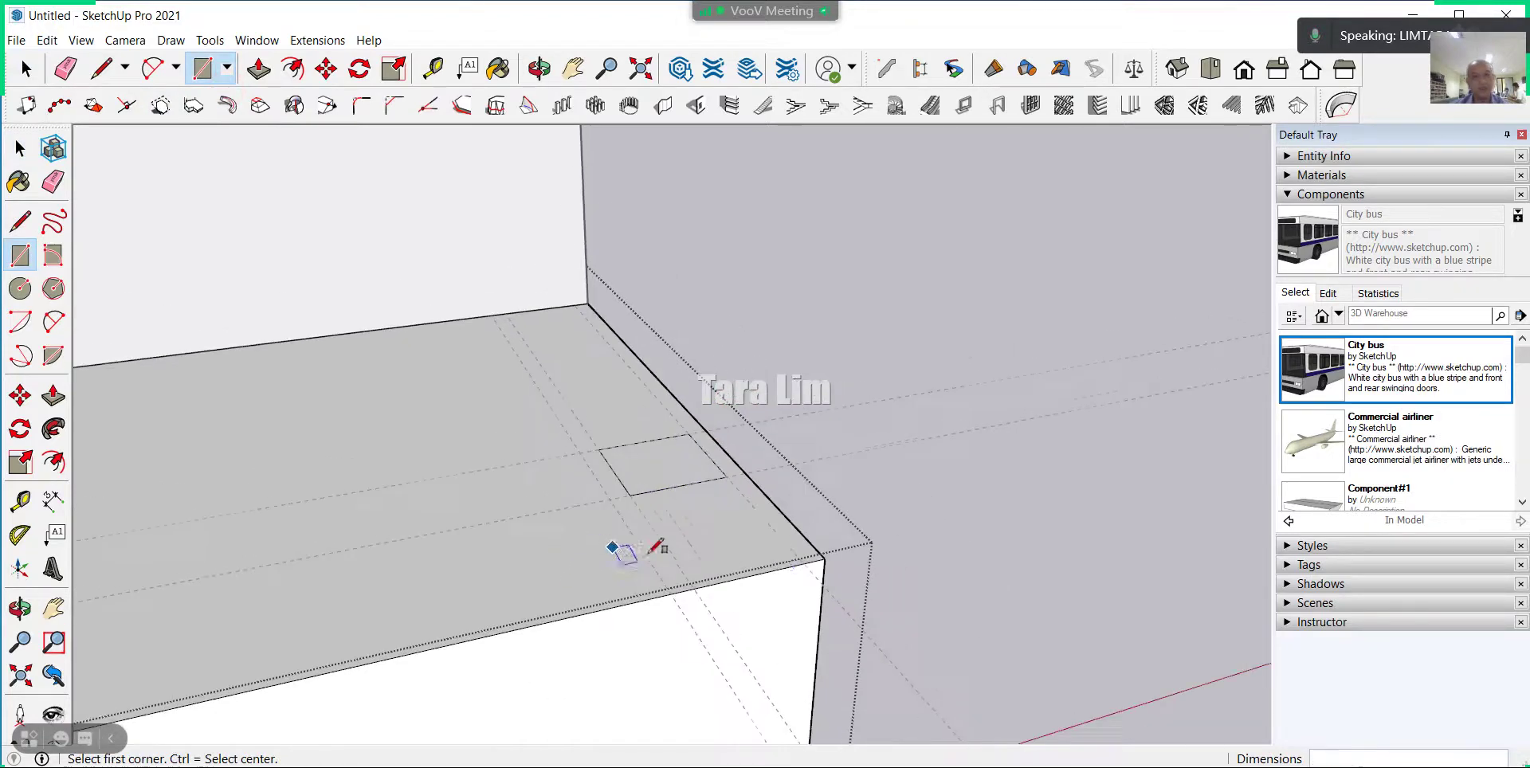
scroll(629, 550, "down", 1)
scroll(649, 568, "down", 2)
scroll(717, 590, "down", 2)
scroll(865, 623, "down", 2)
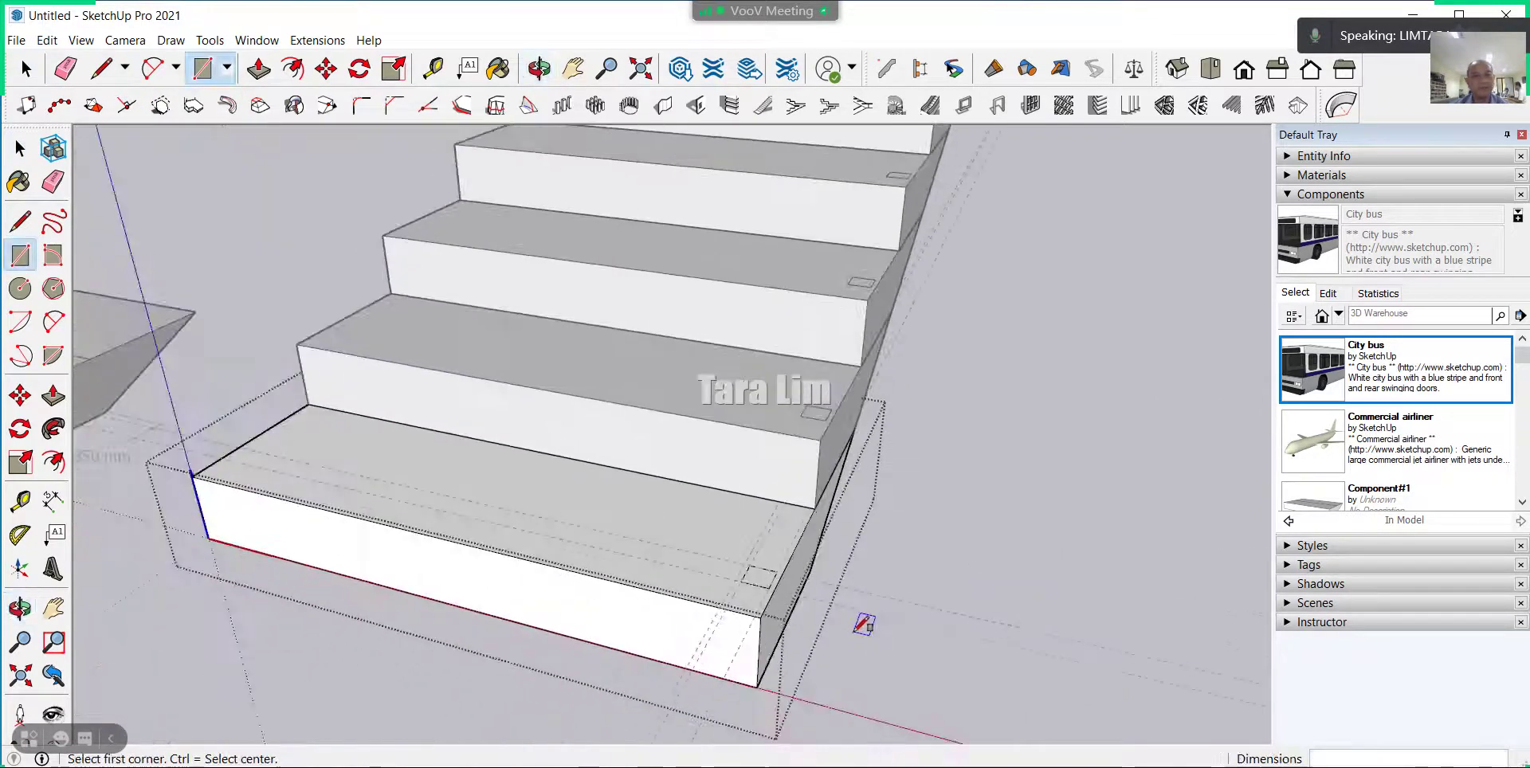
scroll(746, 602, "up", 1)
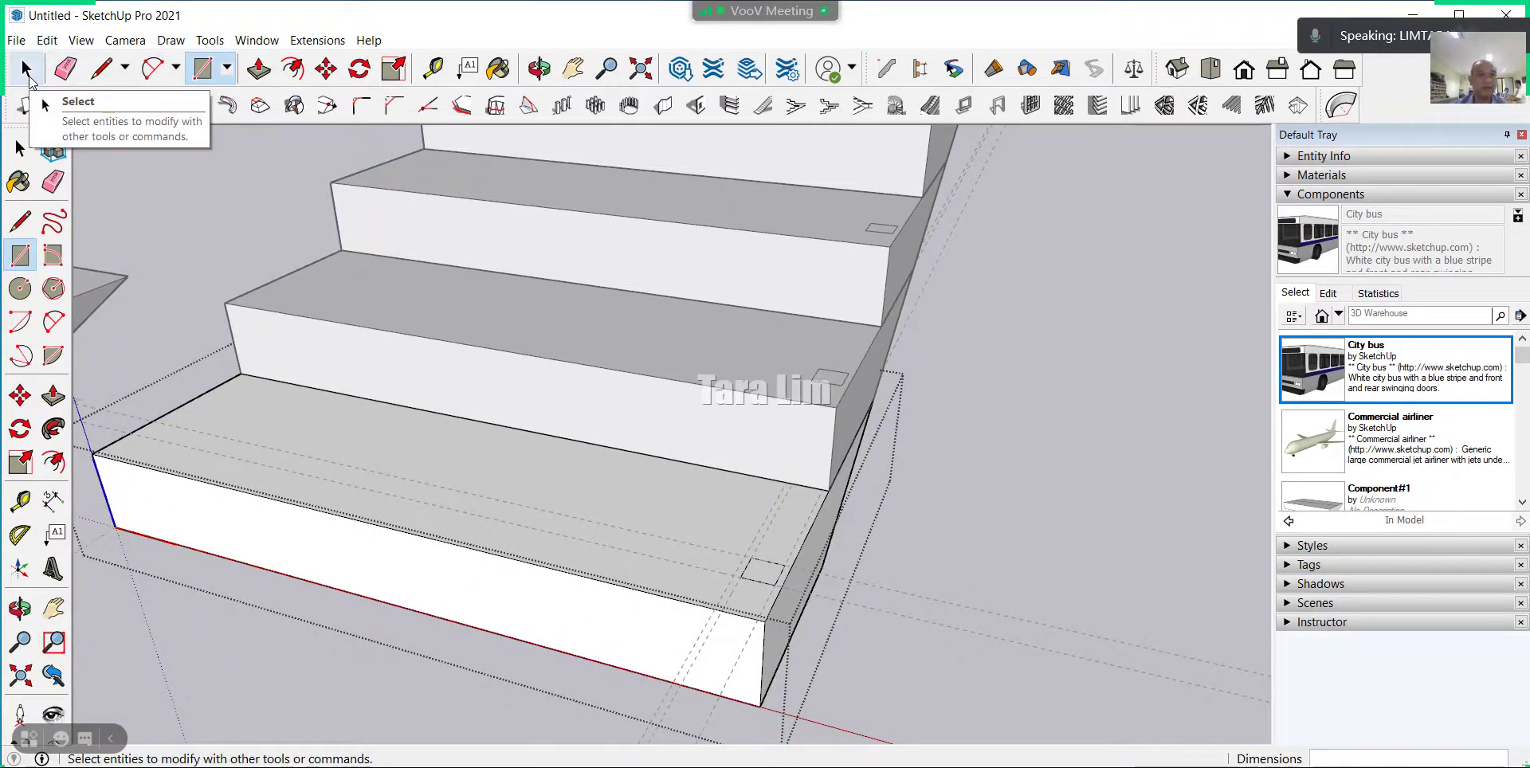
Push/Pull the square up 800 mm into a post.
left_click(259, 69)
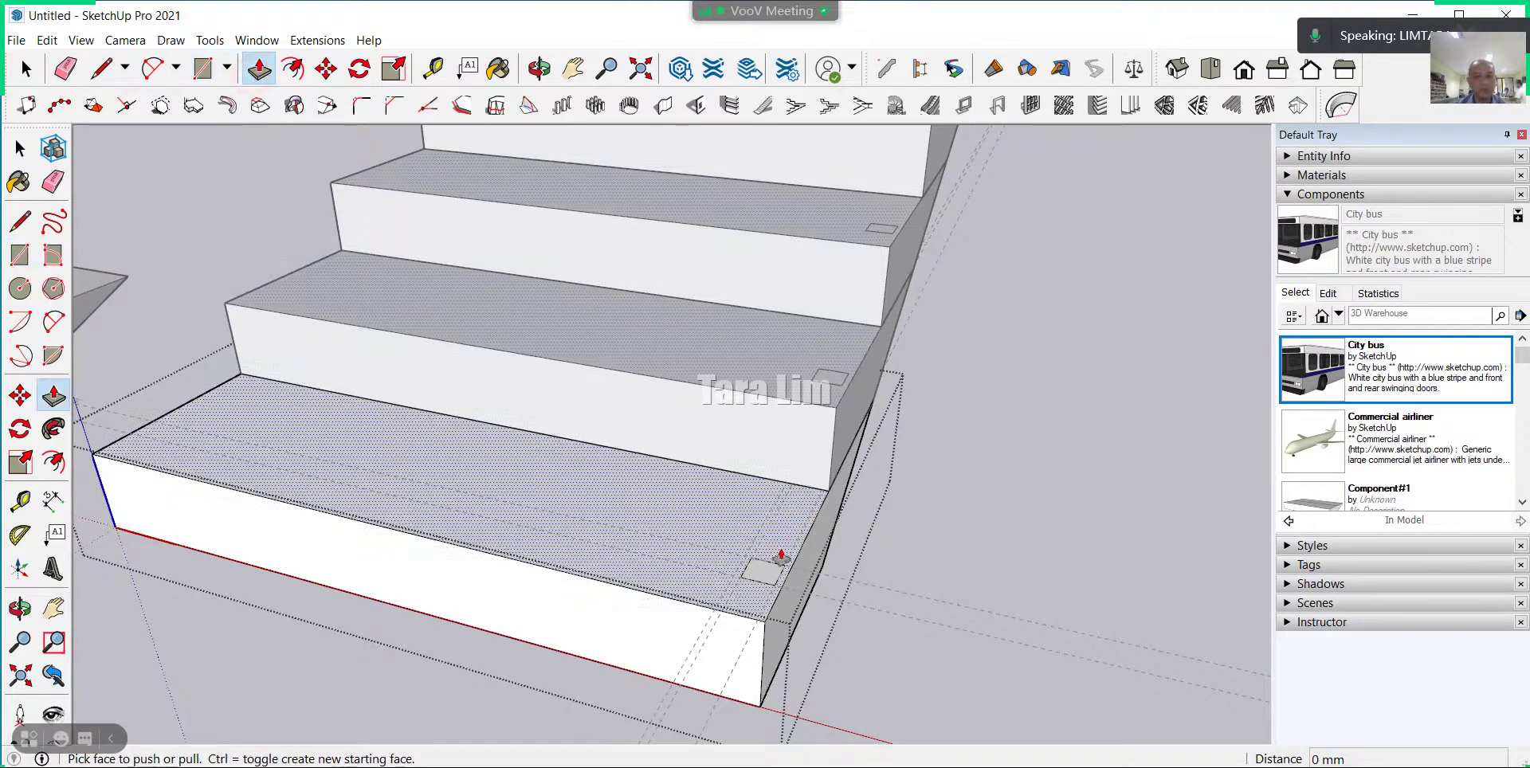
left_click(761, 570)
type("800")
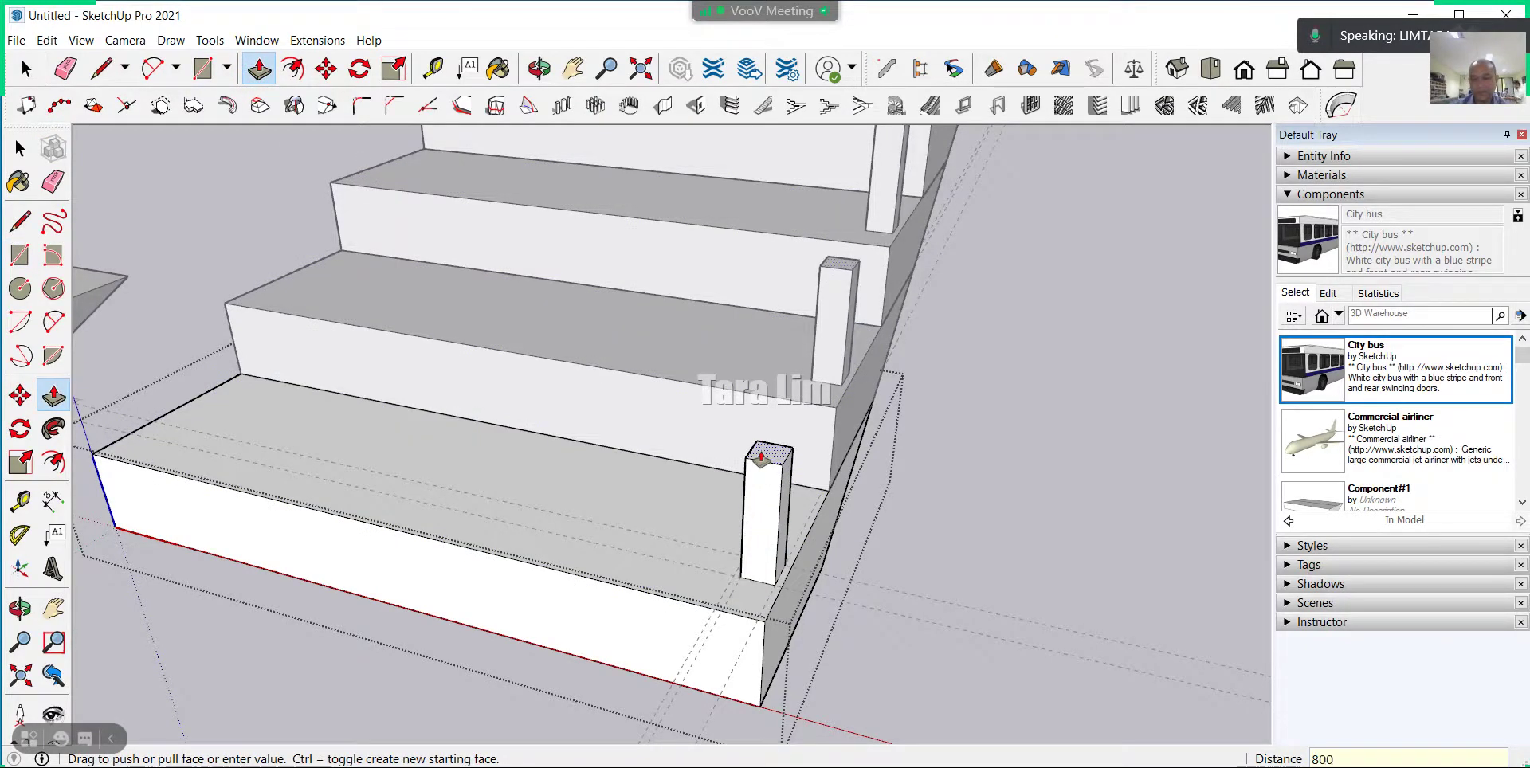
key("Return")
scroll(773, 566, "down", 3)
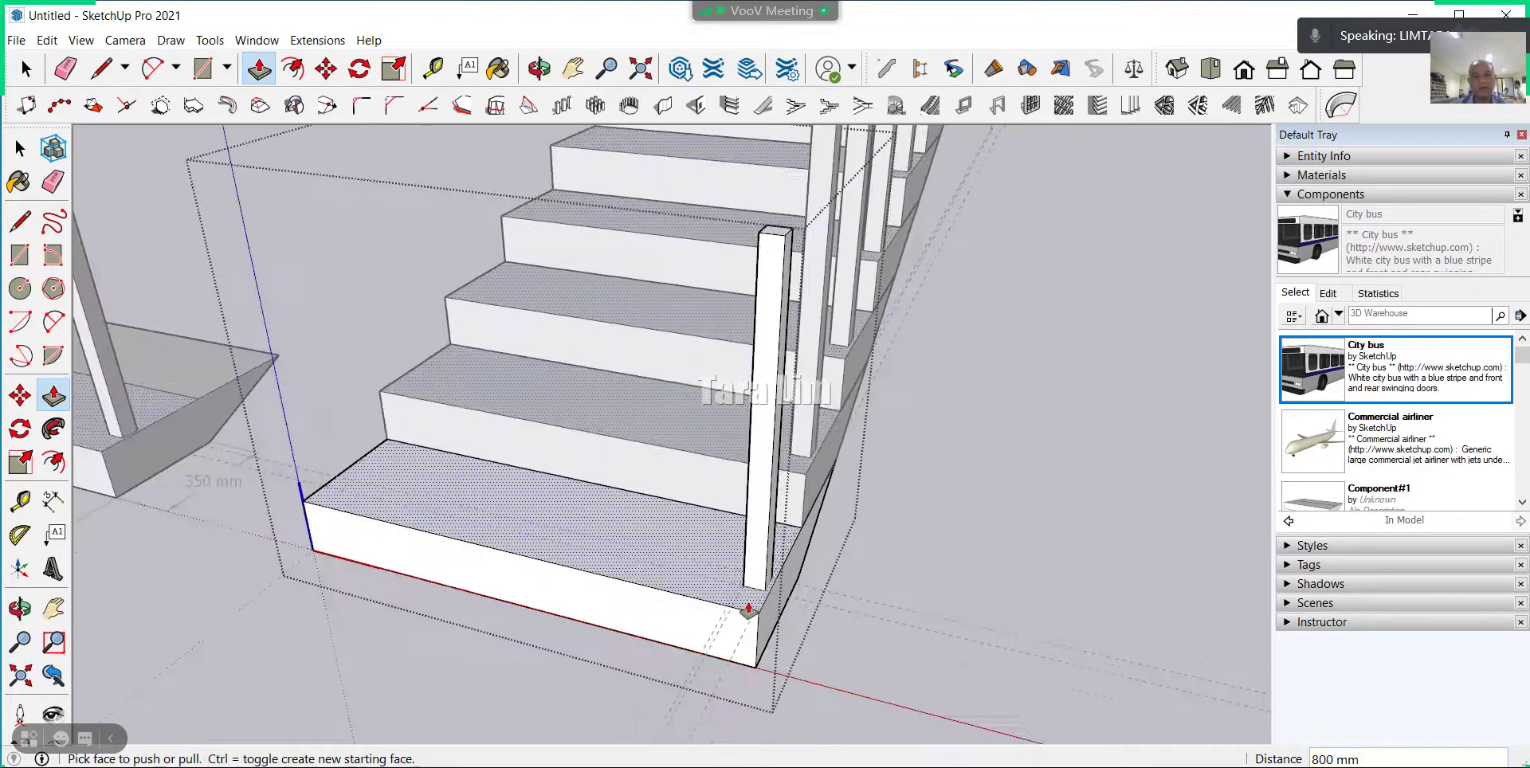
scroll(717, 582, "down", 3)
mouse_move(702, 586)
middle_mouse_down()
mouse_move(683, 536)
mouse_move(1103, 632)
mouse_move(1121, 536)
middle_mouse_up()
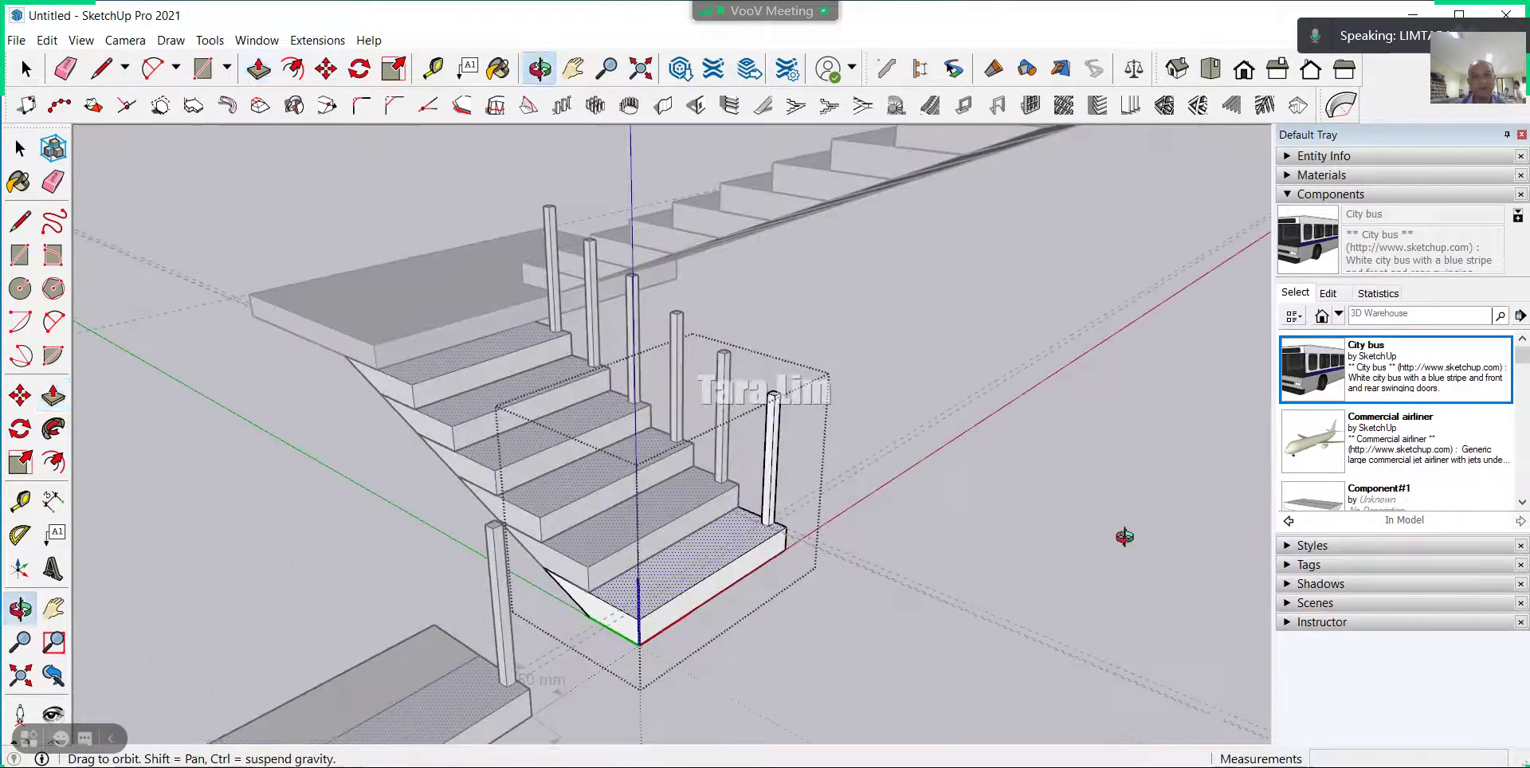
mouse_move(1008, 450)
middle_mouse_down()
mouse_move(1015, 511)
mouse_move(529, 444)
mouse_move(683, 462)
middle_mouse_up()
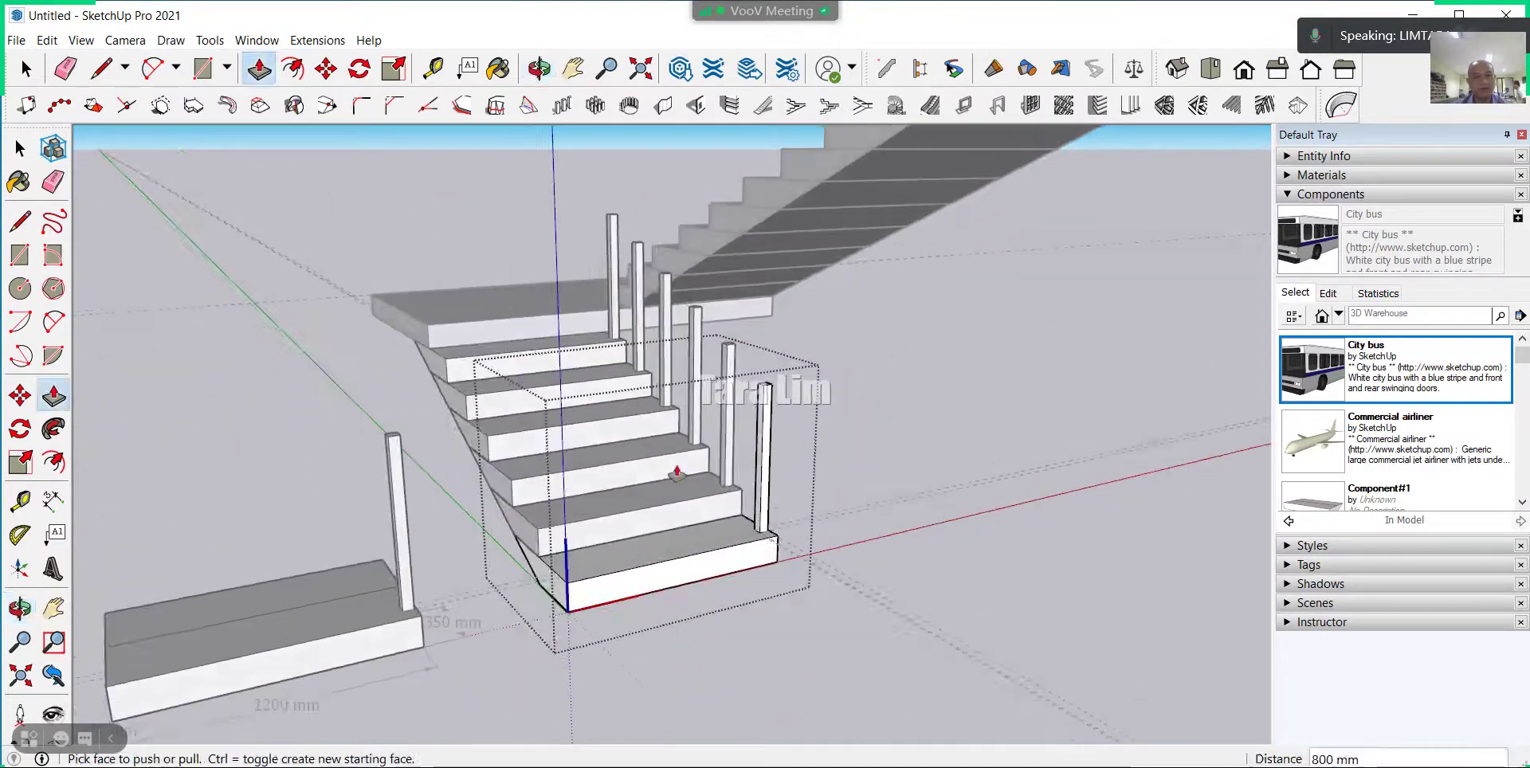
scroll(780, 514, "up", 2)
scroll(779, 514, "up", 1)
scroll(781, 546, "up", 1)
scroll(781, 545, "up", 1)
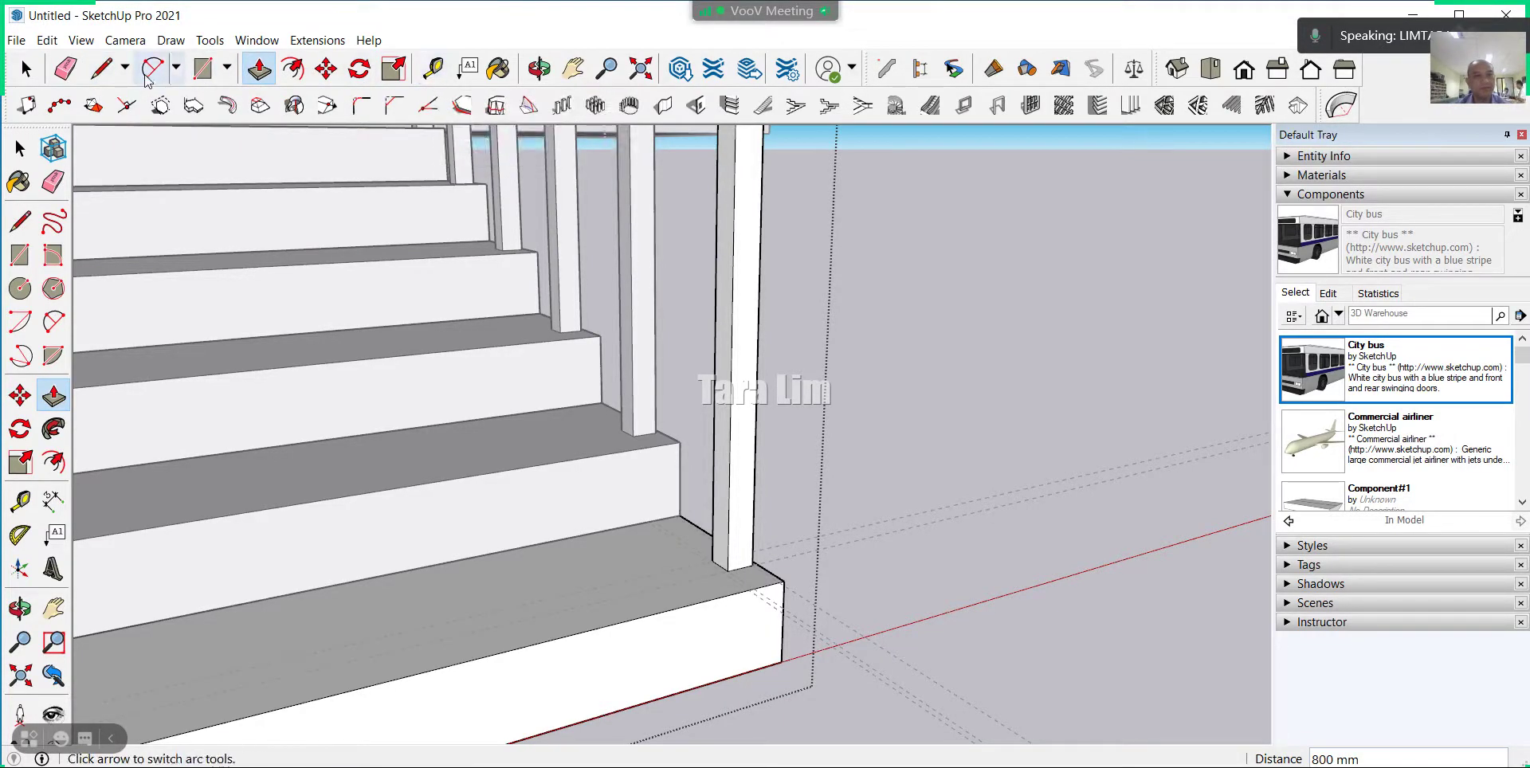
Draw a vertical edge from partway up the bottom-step post's face to its top edge's midpoint.
left_click(101, 69)
scroll(751, 630, "down", 1)
scroll(749, 555, "up", 1)
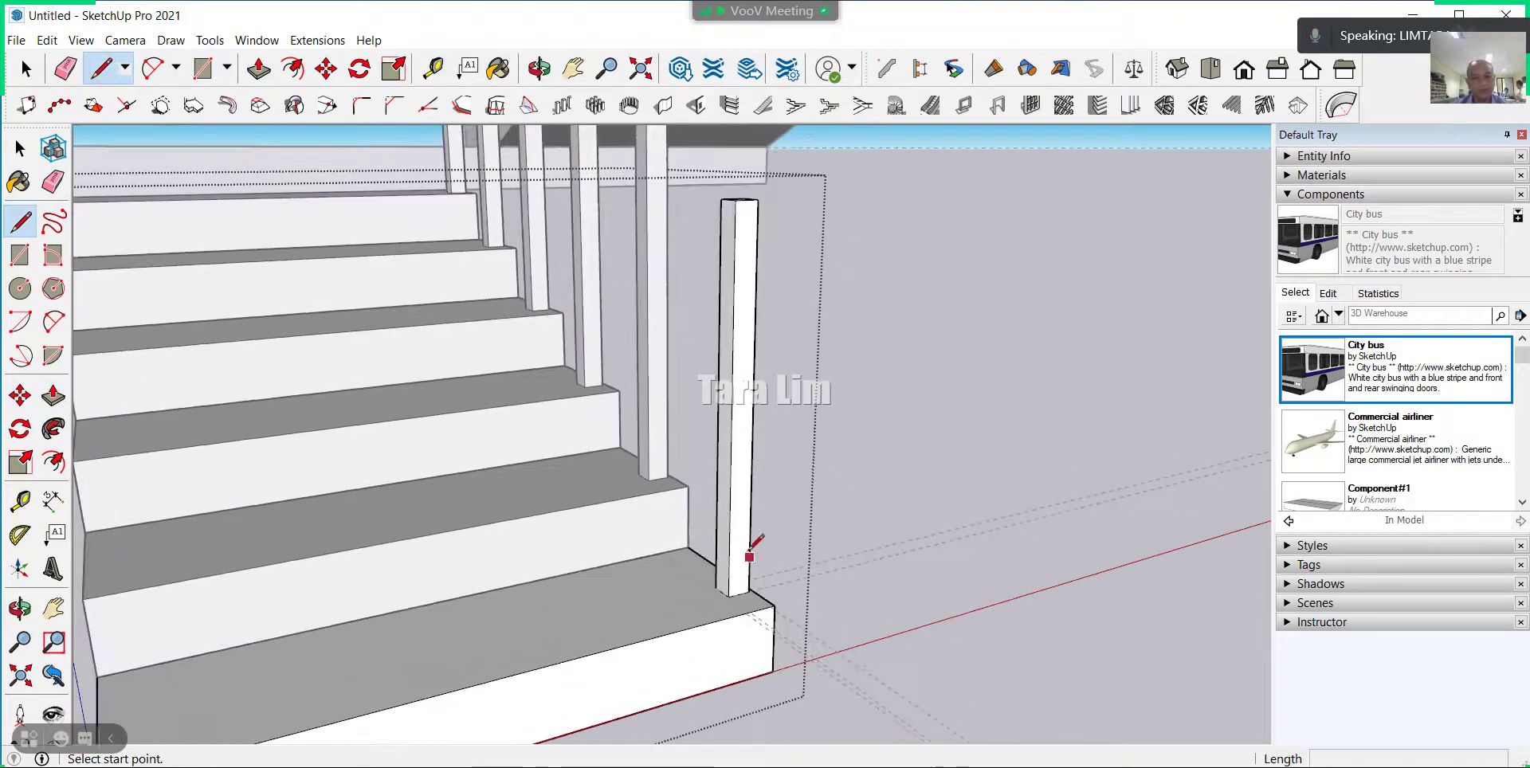
left_click(750, 533)
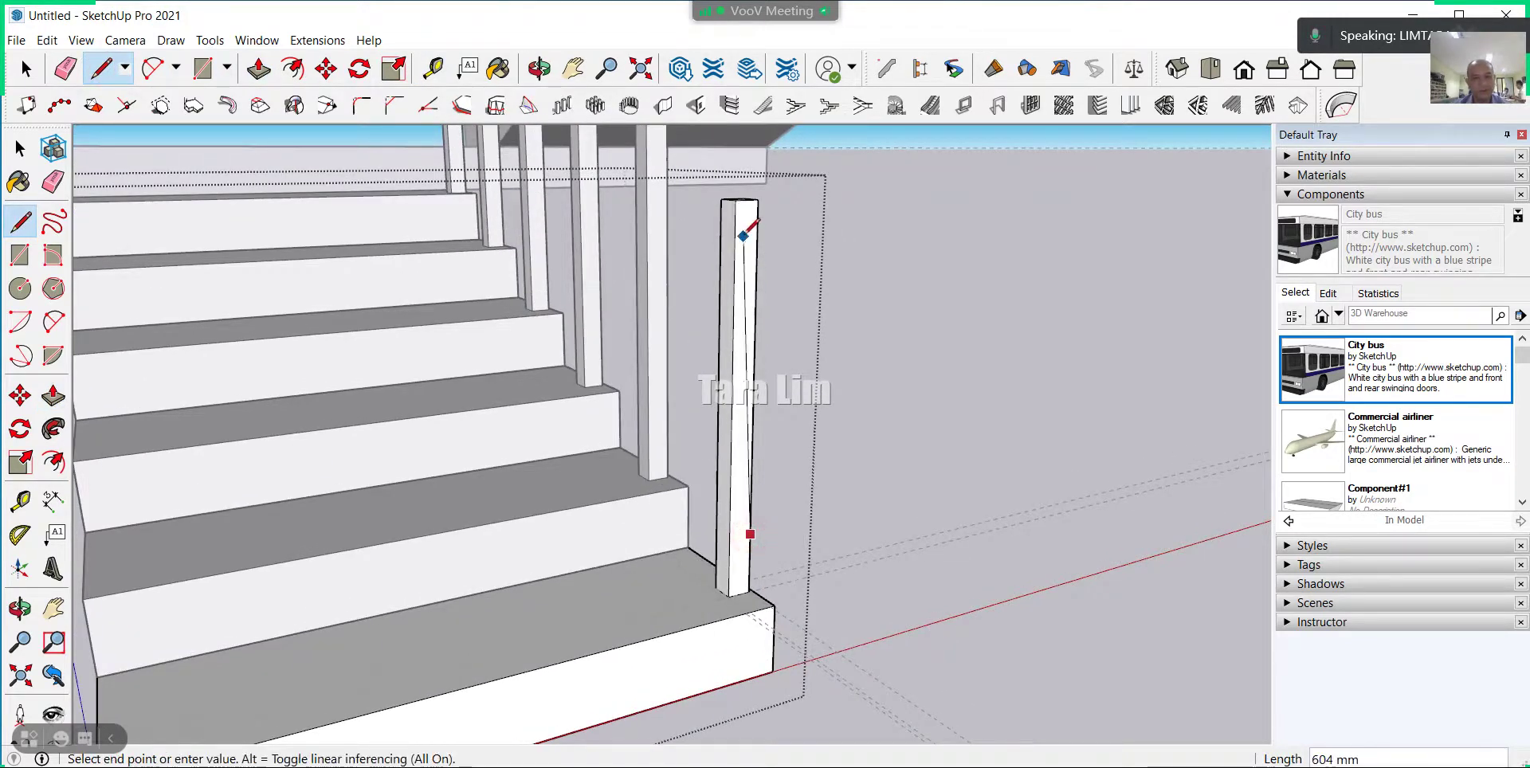
scroll(754, 204, "up", 2)
scroll(750, 207, "up", 2)
scroll(755, 188, "up", 1)
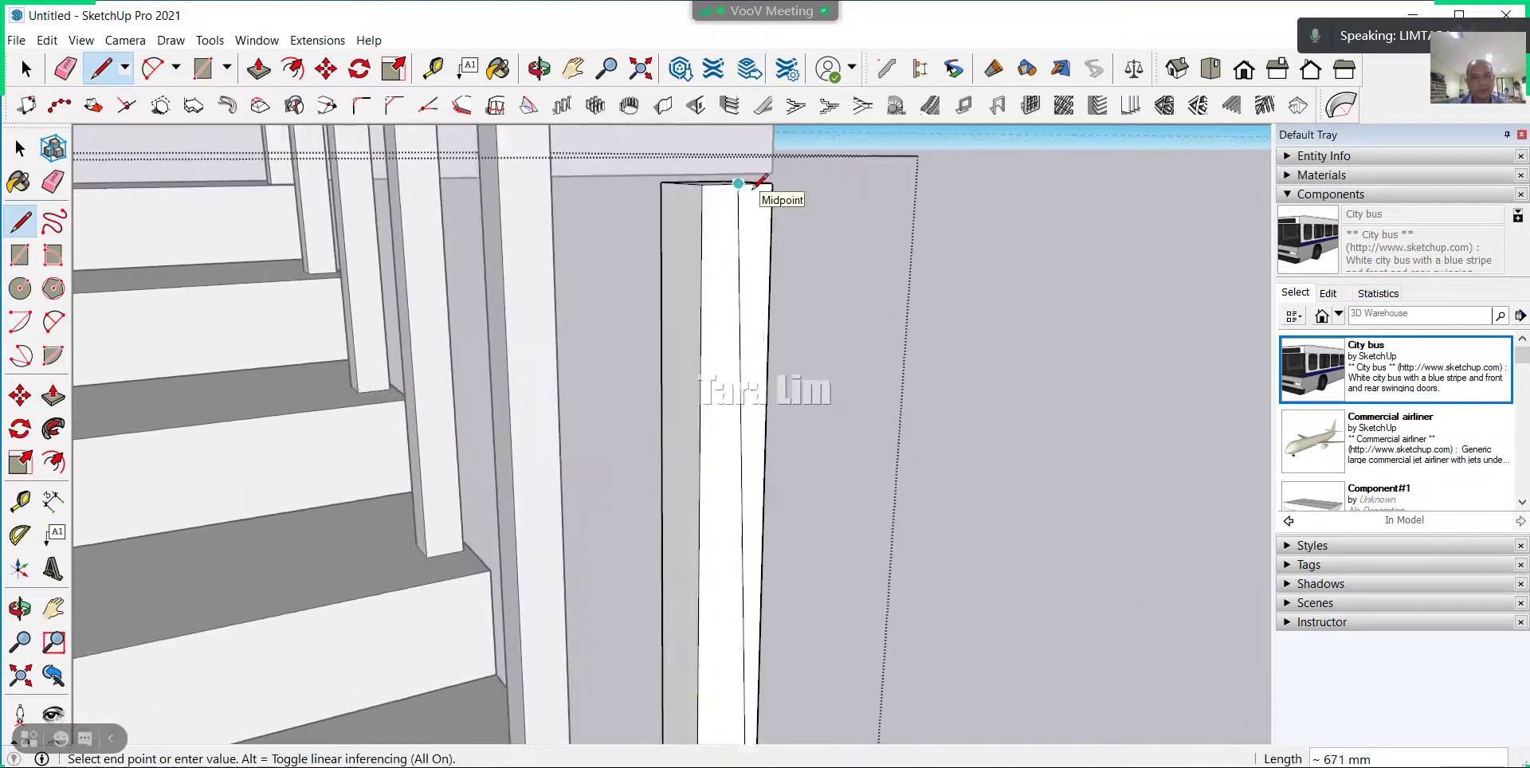
scroll(757, 185, "up", 1)
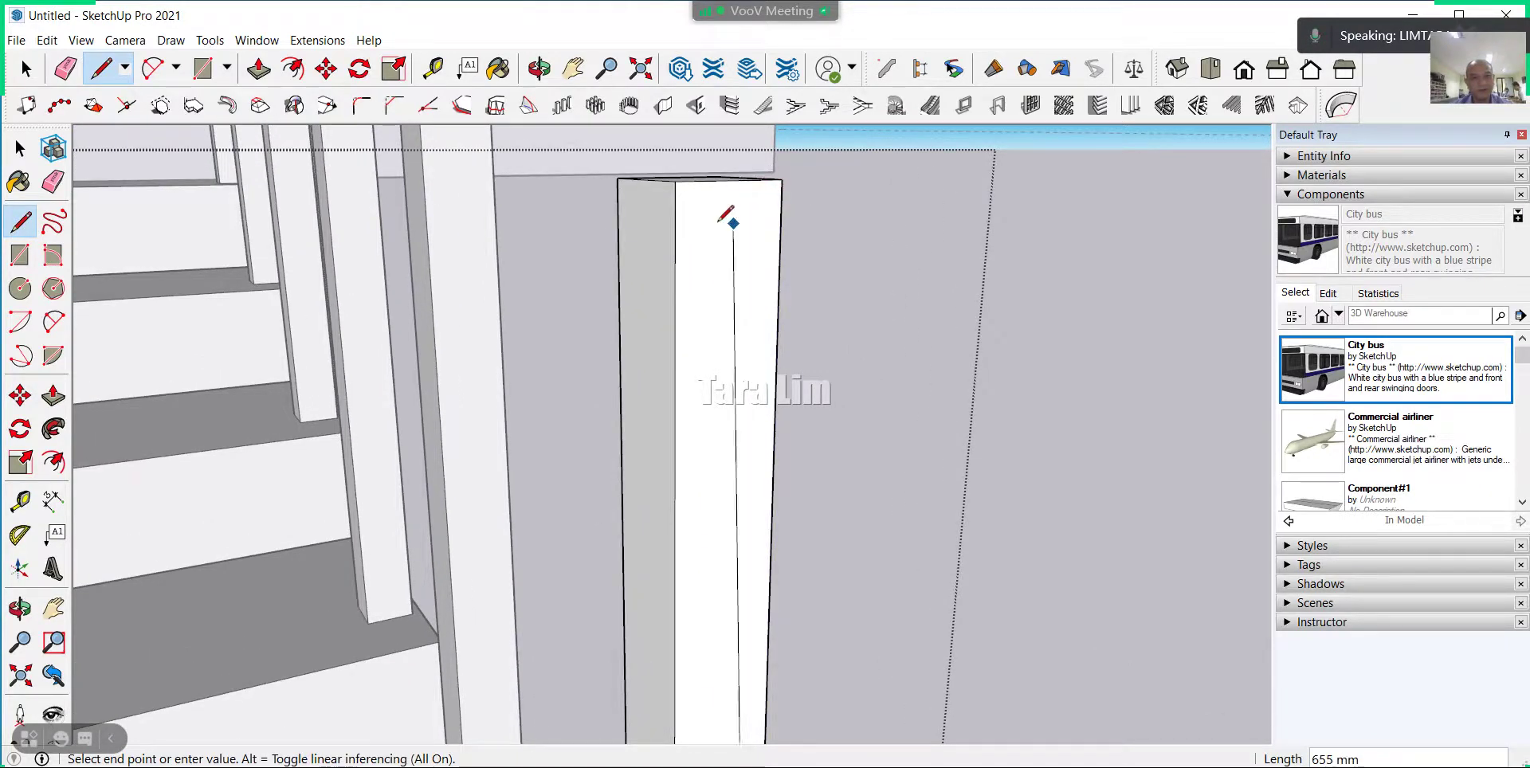
mouse_move(824, 274)
middle_mouse_down()
mouse_move(658, 313)
mouse_move(861, 194)
mouse_move(859, 291)
middle_mouse_up()
mouse_move(822, 551)
middle_mouse_down()
mouse_move(868, 478)
mouse_move(872, 526)
middle_mouse_up()
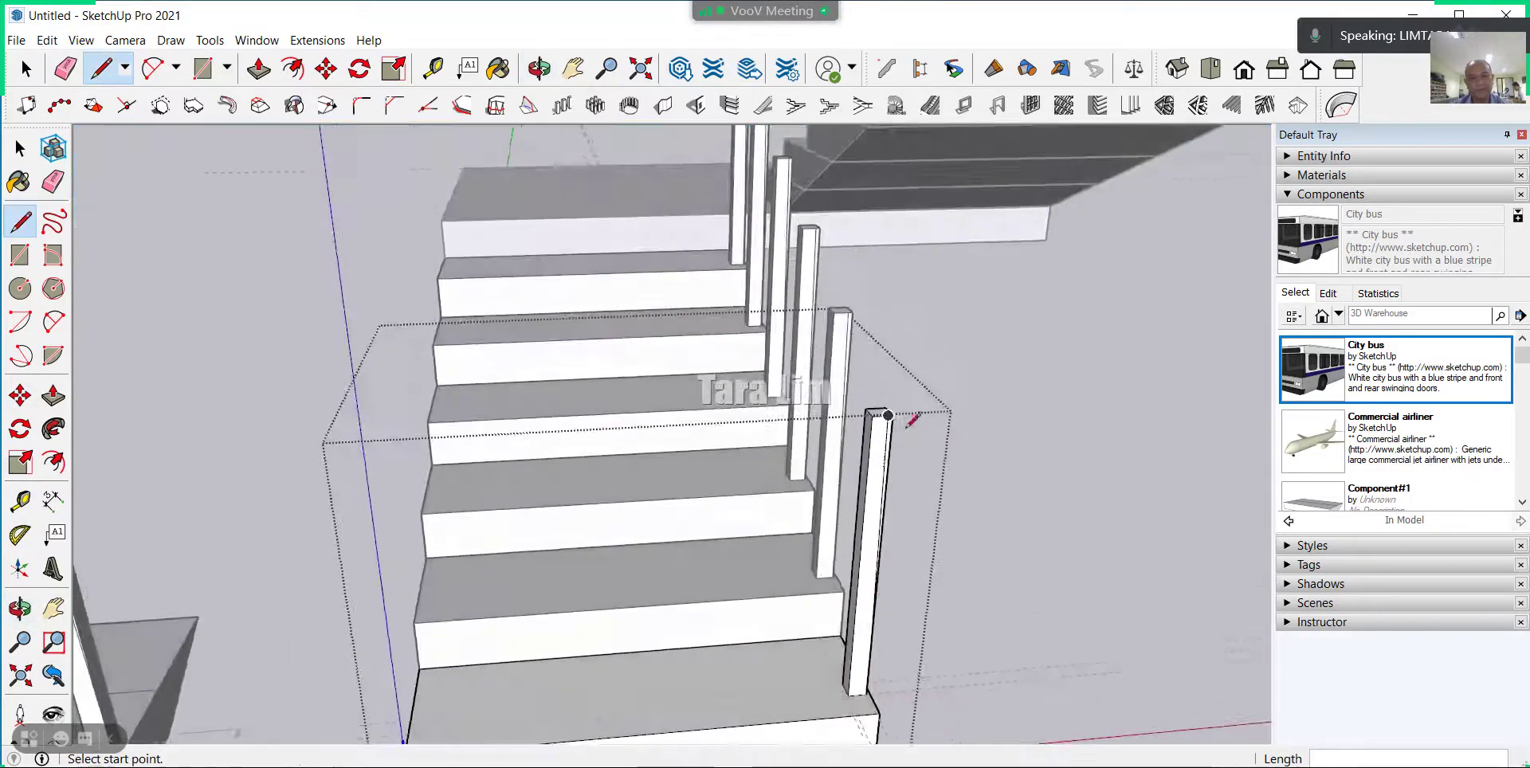
scroll(882, 416, "up", 2)
scroll(903, 396, "up", 2)
scroll(881, 410, "up", 2)
scroll(883, 406, "up", 2)
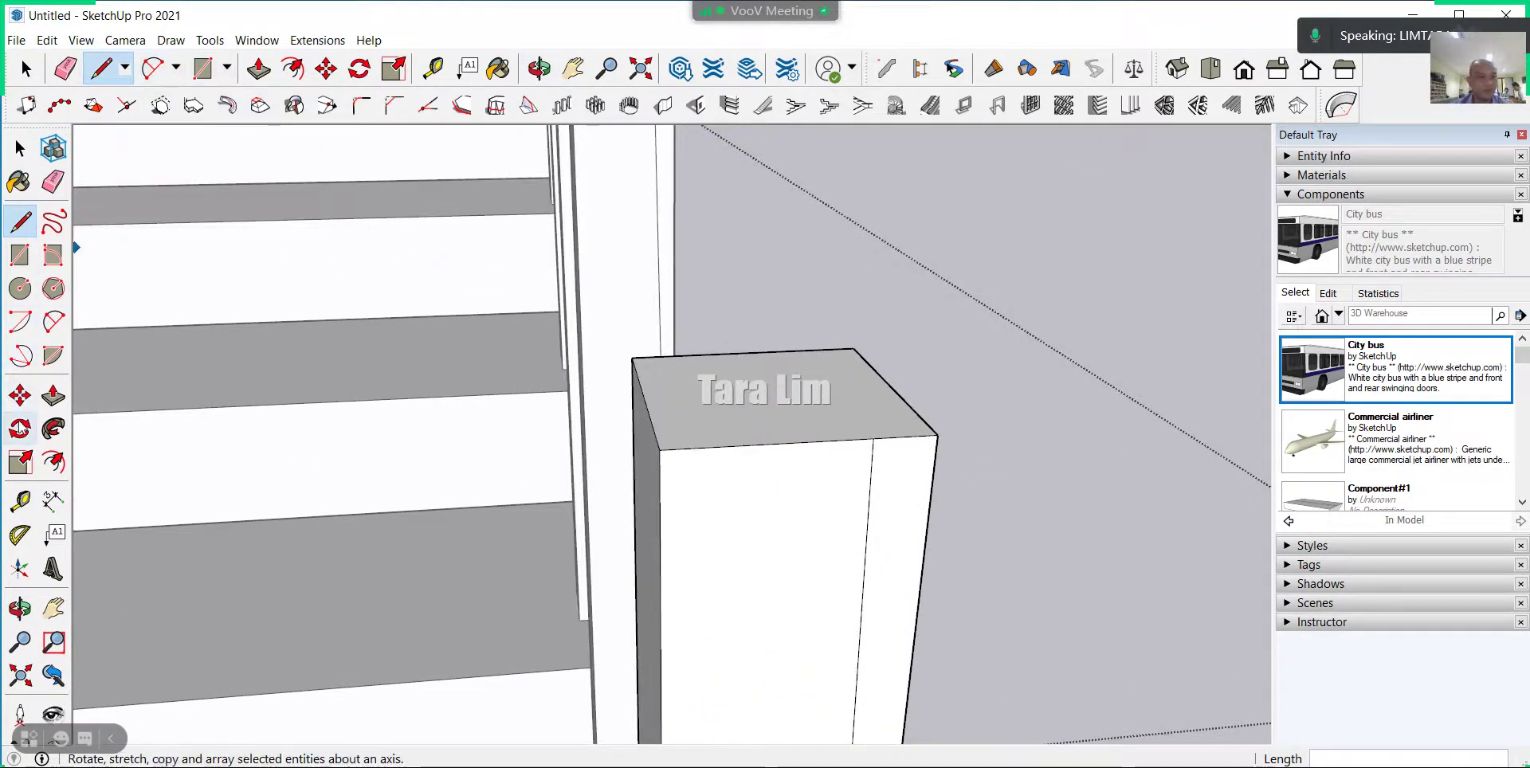
Draw a diagonal across the post top and centre a 20 mm-radius circle on it.
left_click(21, 290)
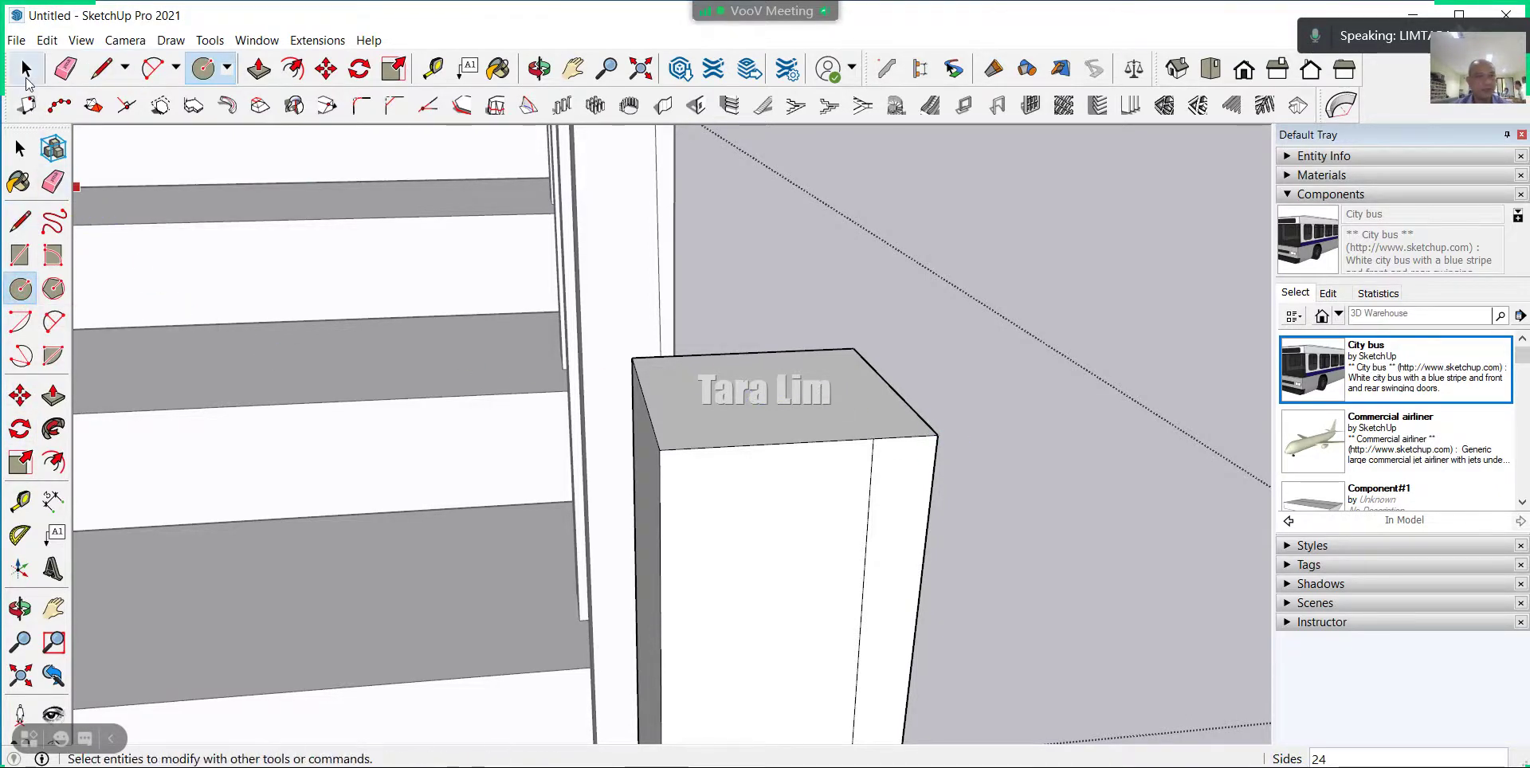
left_click(102, 68)
left_click(633, 356)
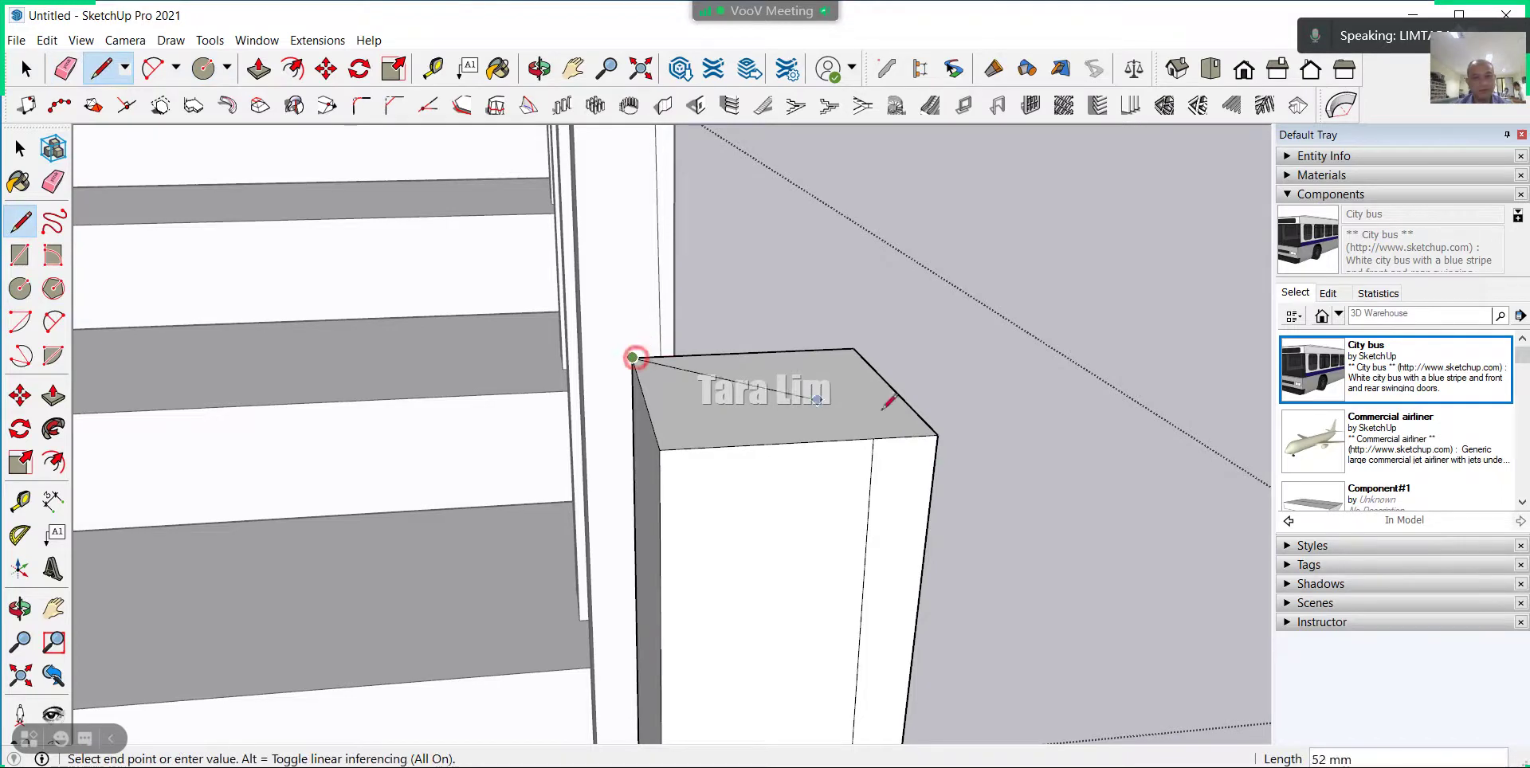
left_click(938, 435)
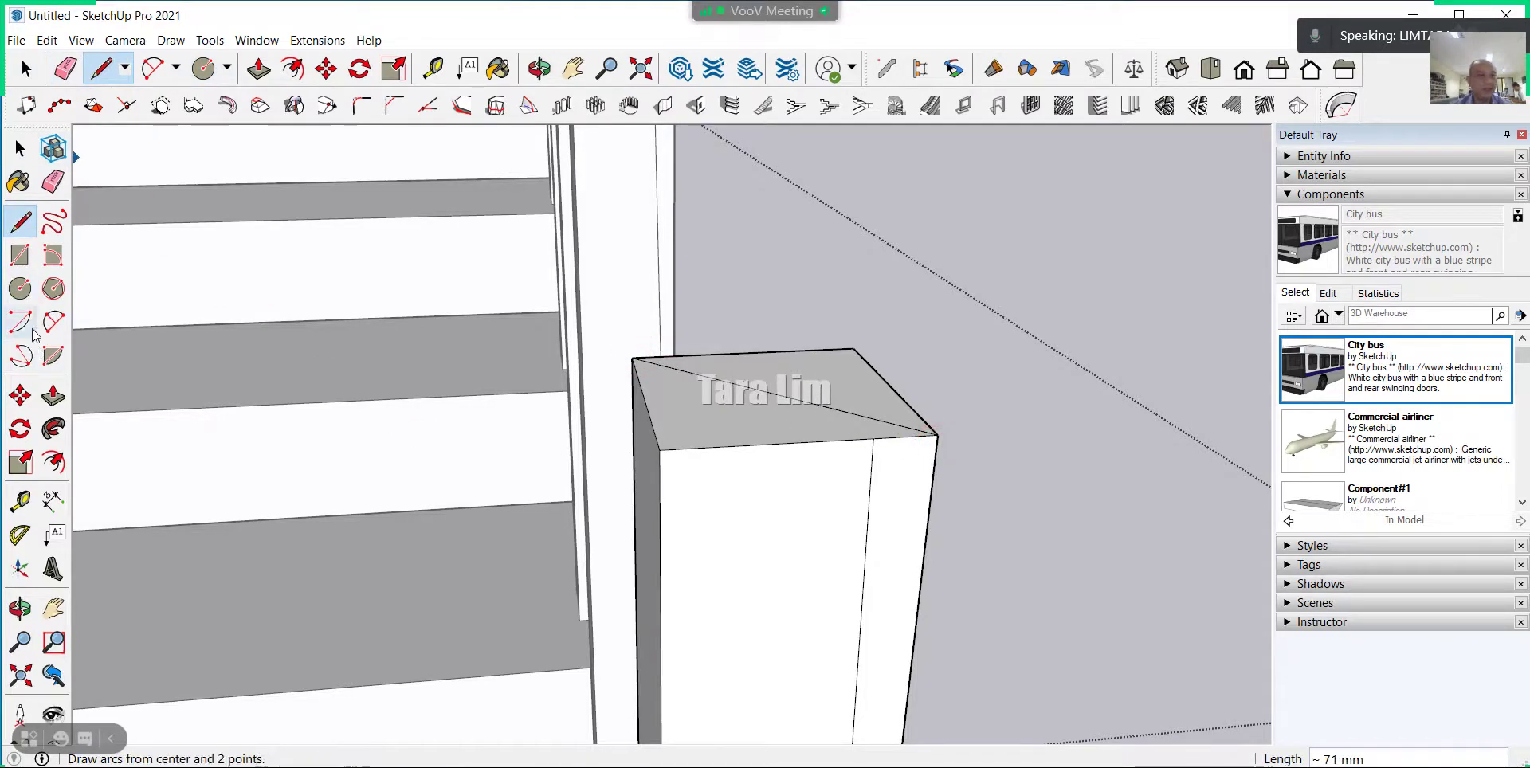
left_click(20, 288)
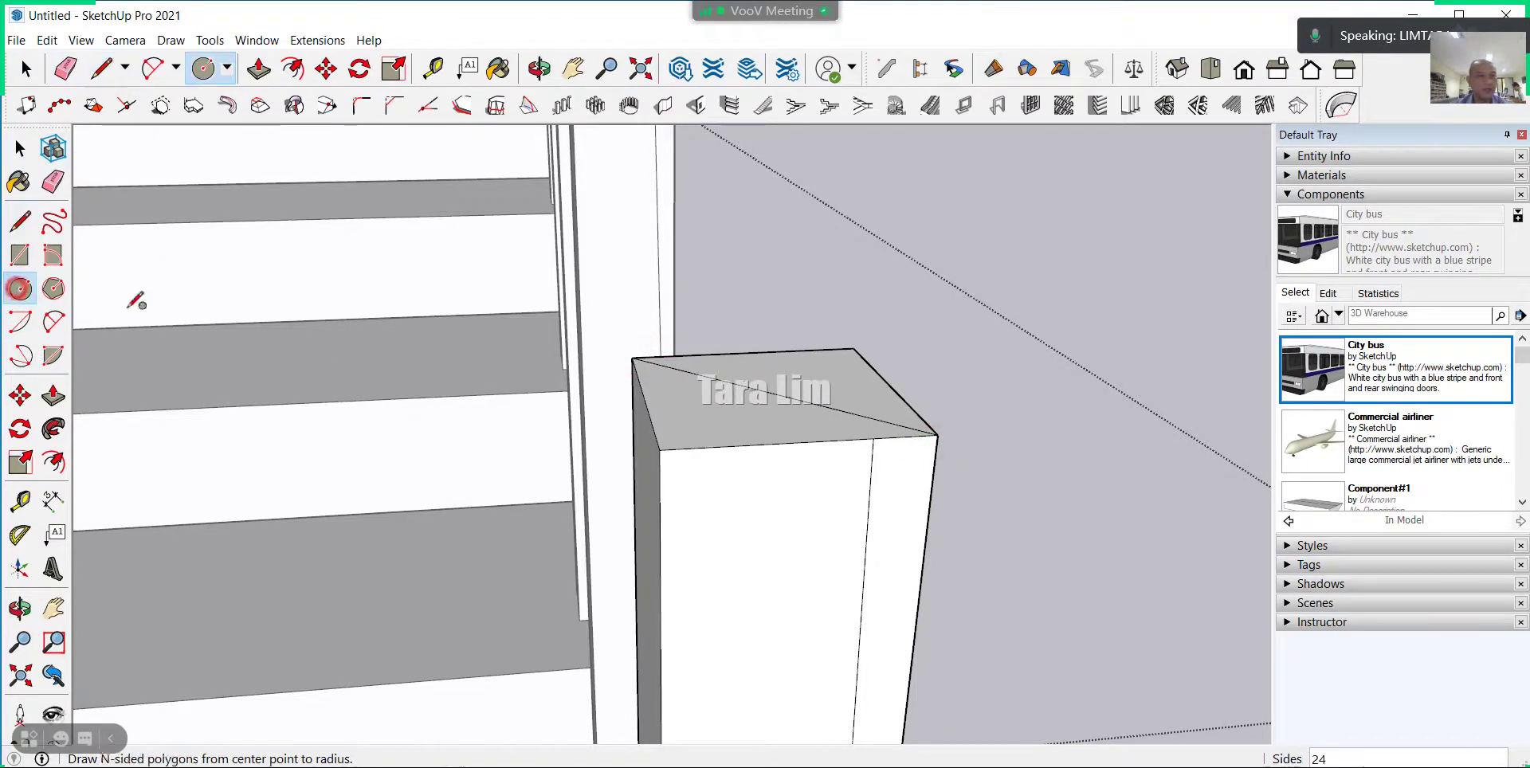
left_click(770, 392)
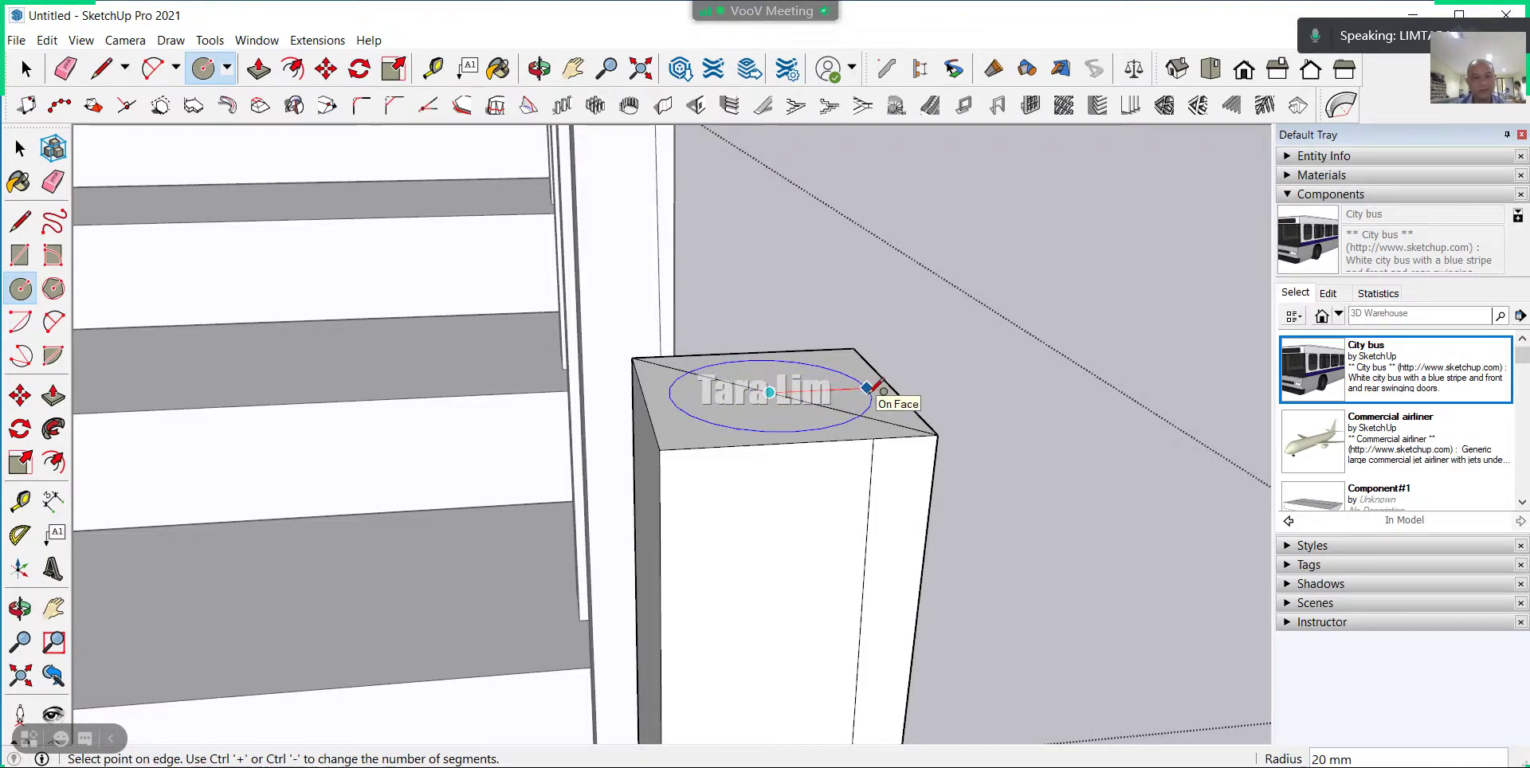
left_click(867, 389)
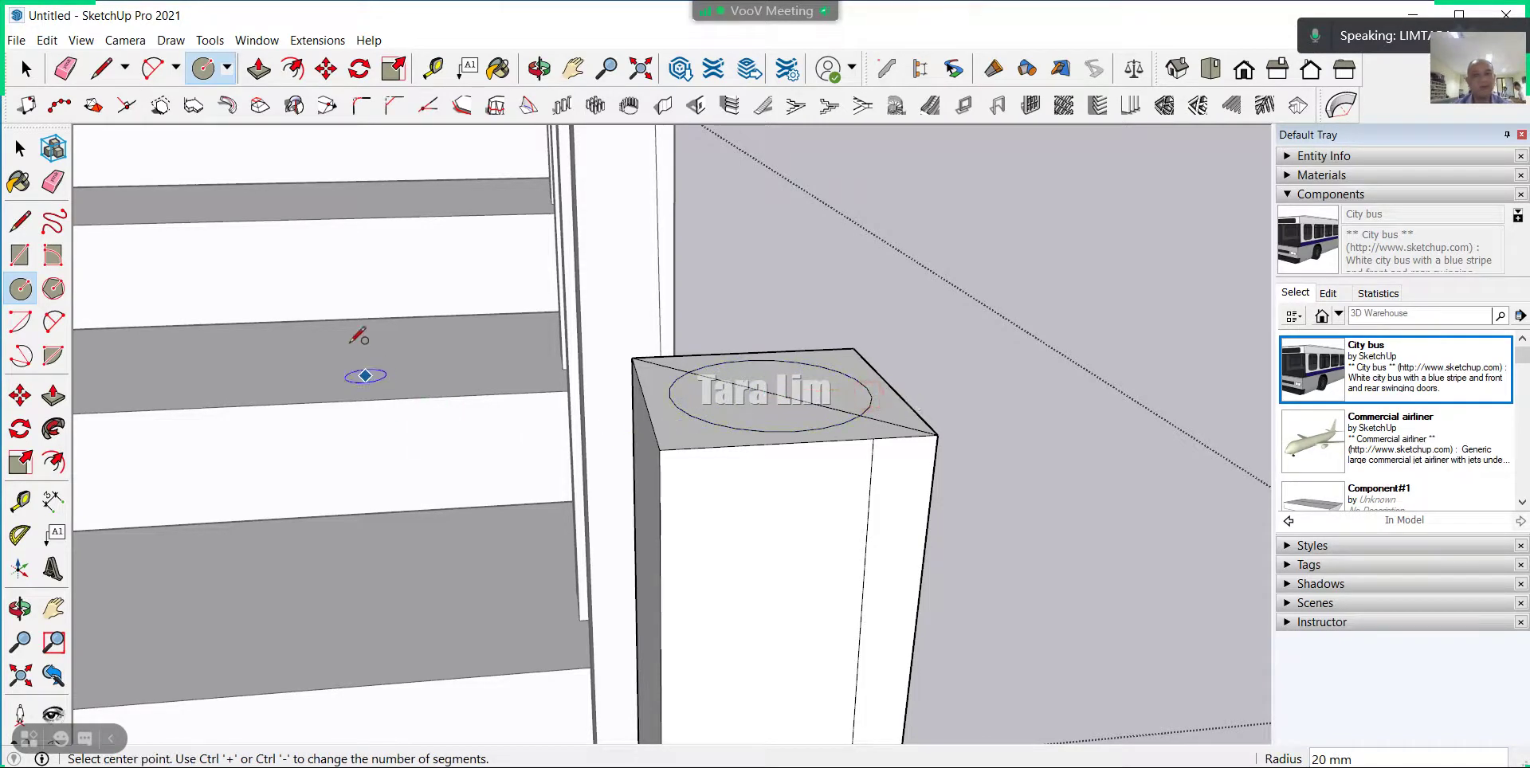
Erase the diagonal line so only the circle remains on the post top.
left_click(65, 68)
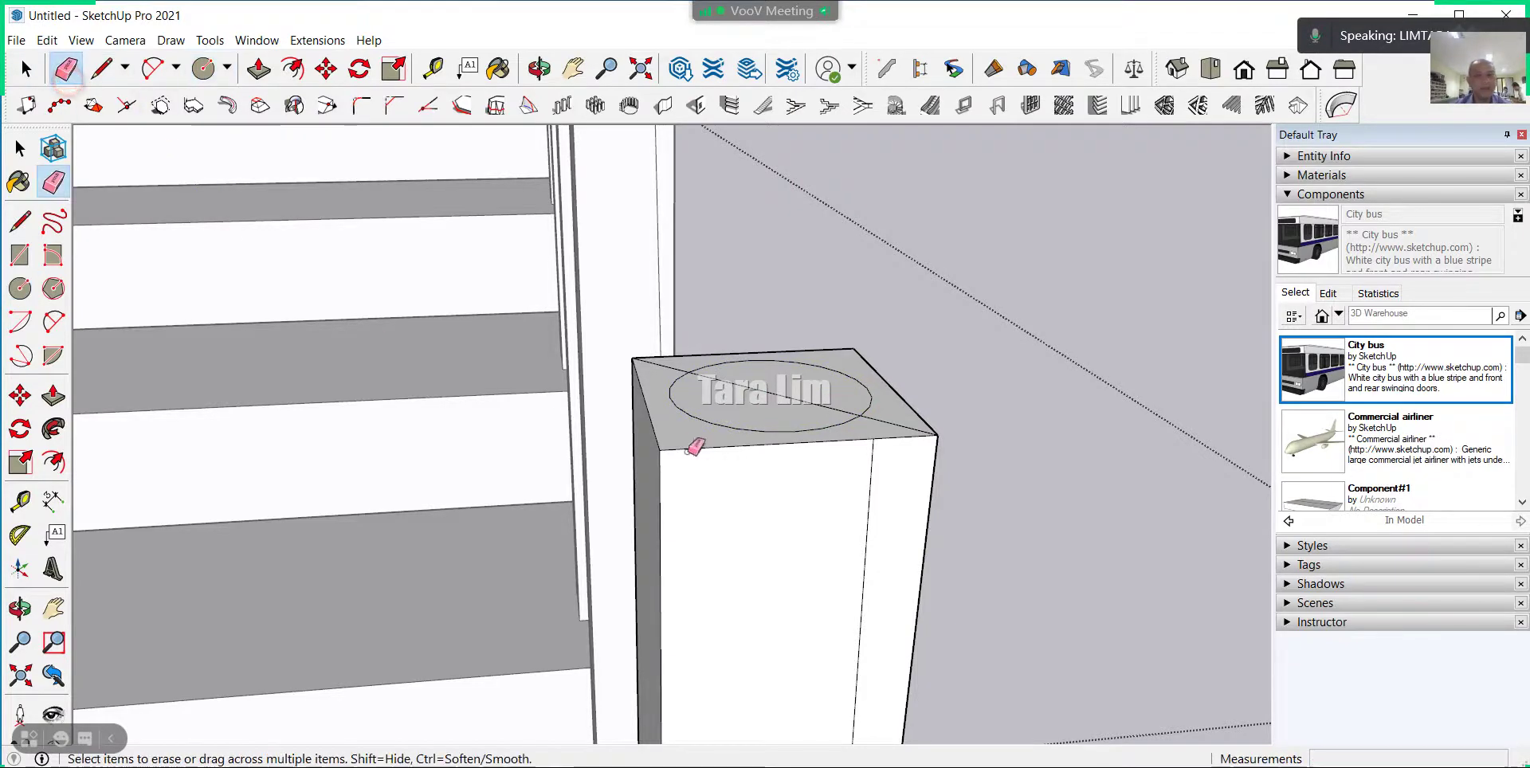
left_click(801, 389)
key("space")
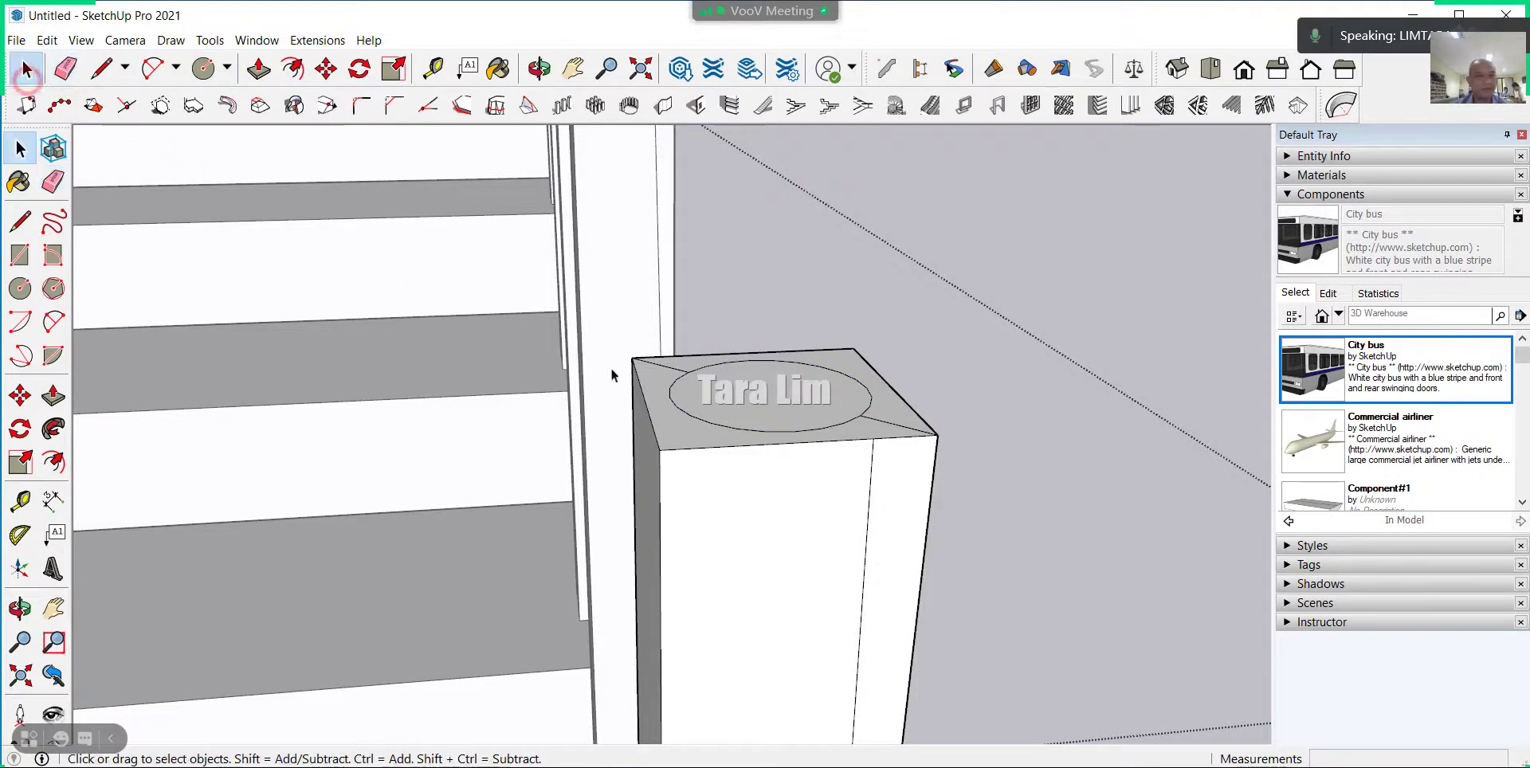
Sweep the post's side face around the top circle with Follow Me.
left_click(53, 429)
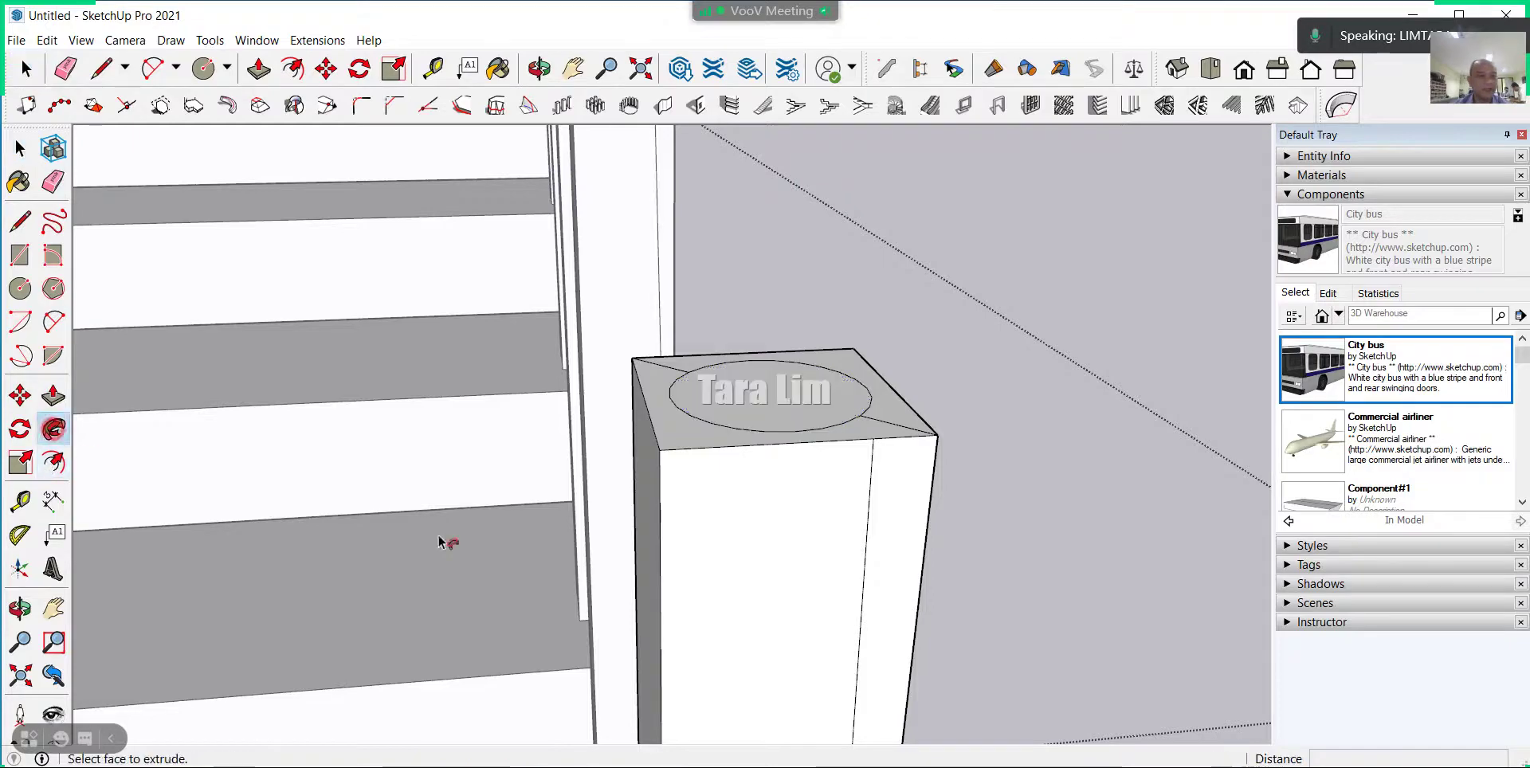
left_click(912, 562)
scroll(895, 546, "down", 2)
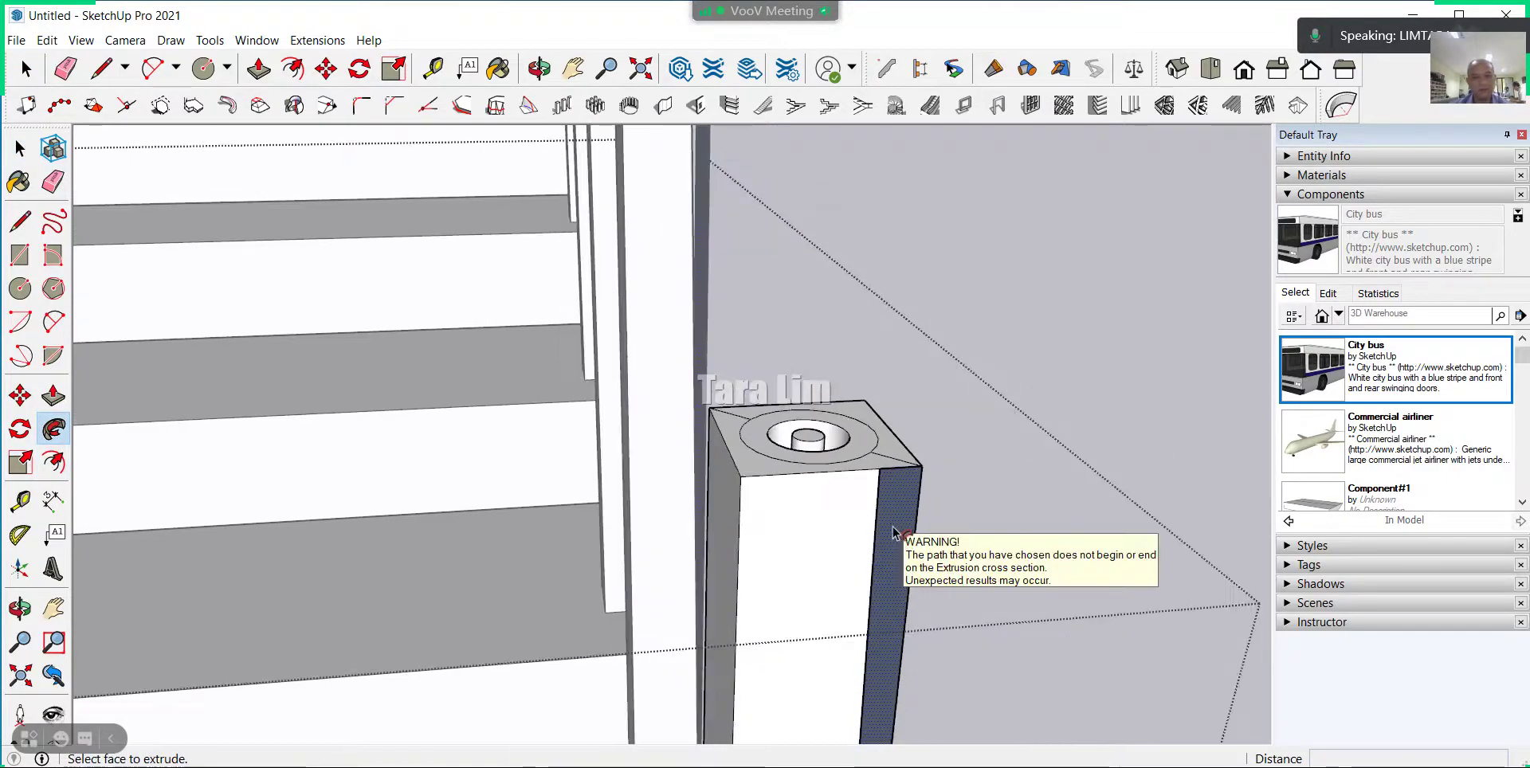
middle_click_drag(817, 494, 852, 454)
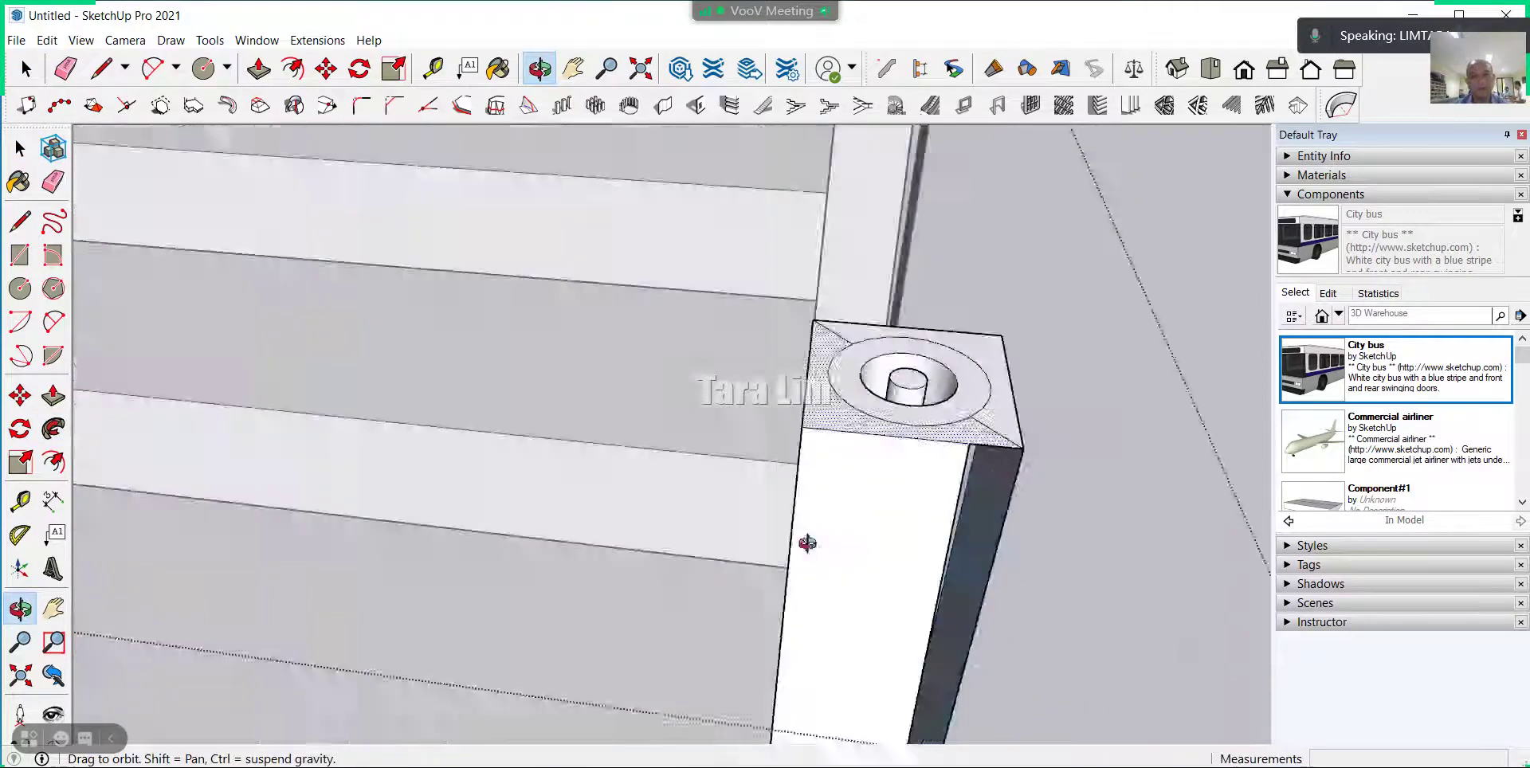
scroll(851, 452, "down", 5)
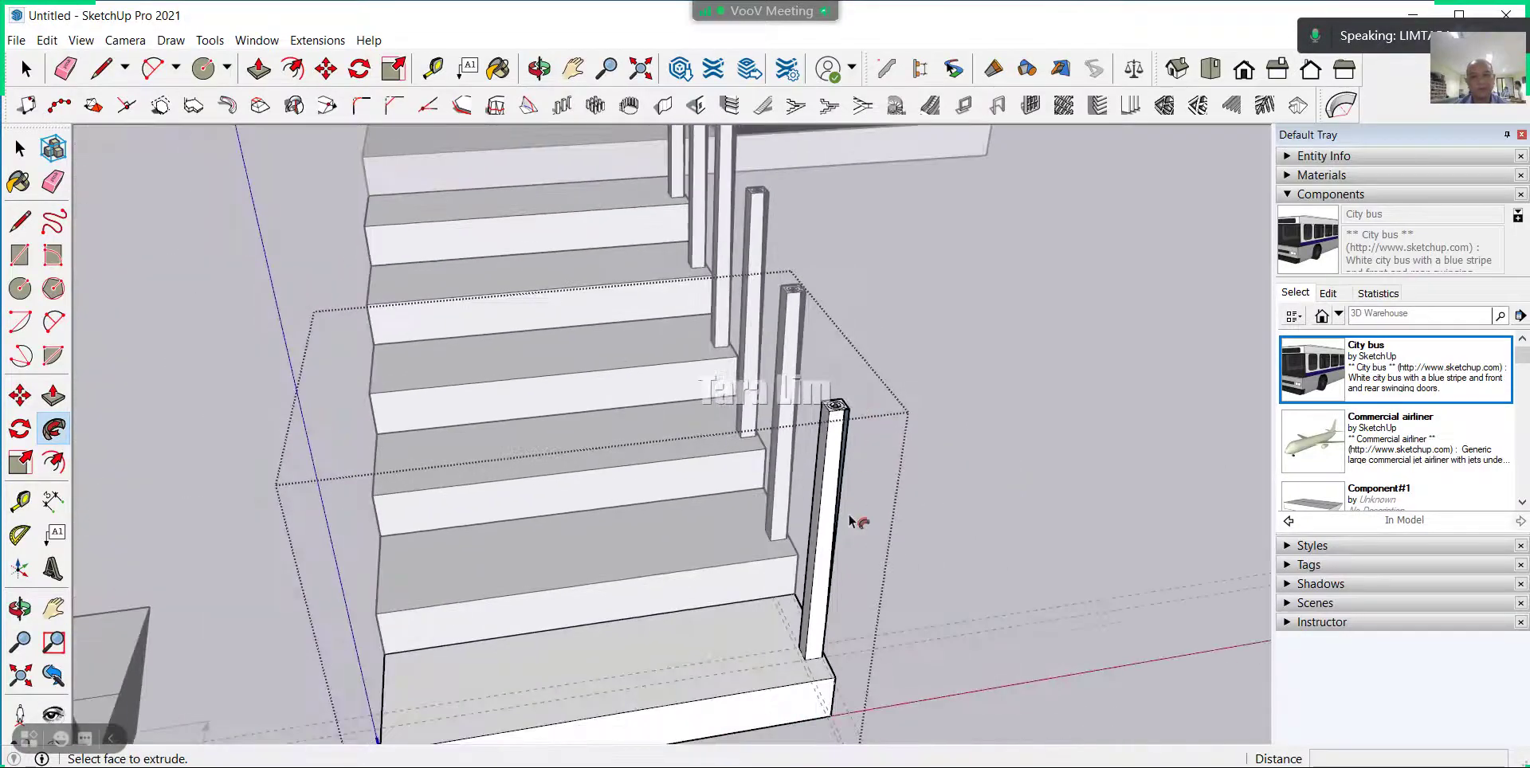
mouse_move(850, 526)
middle_mouse_down()
mouse_move(845, 607)
mouse_move(772, 516)
mouse_move(502, 499)
mouse_move(768, 607)
mouse_move(933, 642)
mouse_move(916, 642)
middle_mouse_up()
scroll(807, 638, "up", 3)
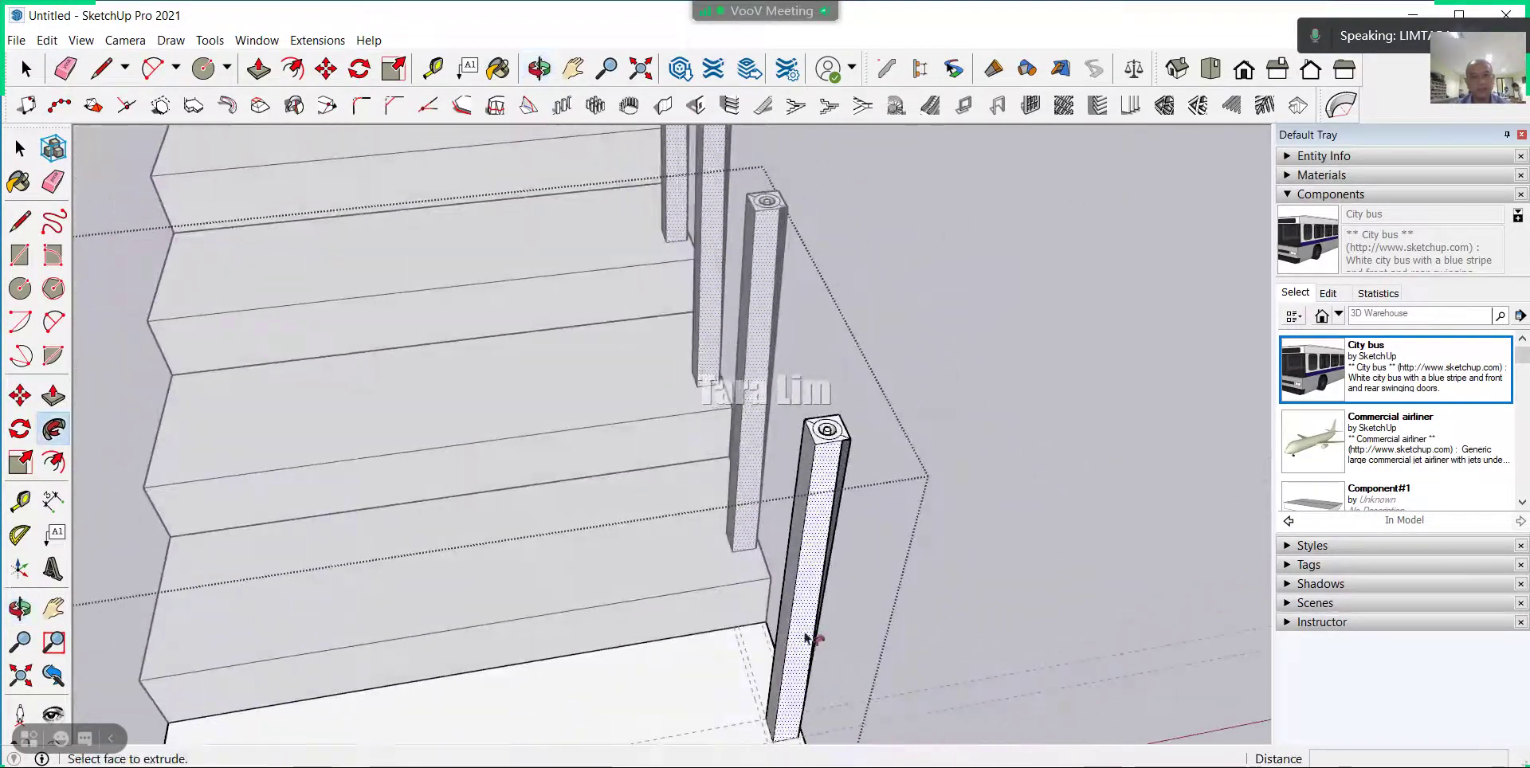
scroll(755, 468, "up", 2)
scroll(800, 427, "up", 2)
scroll(800, 427, "up", 3)
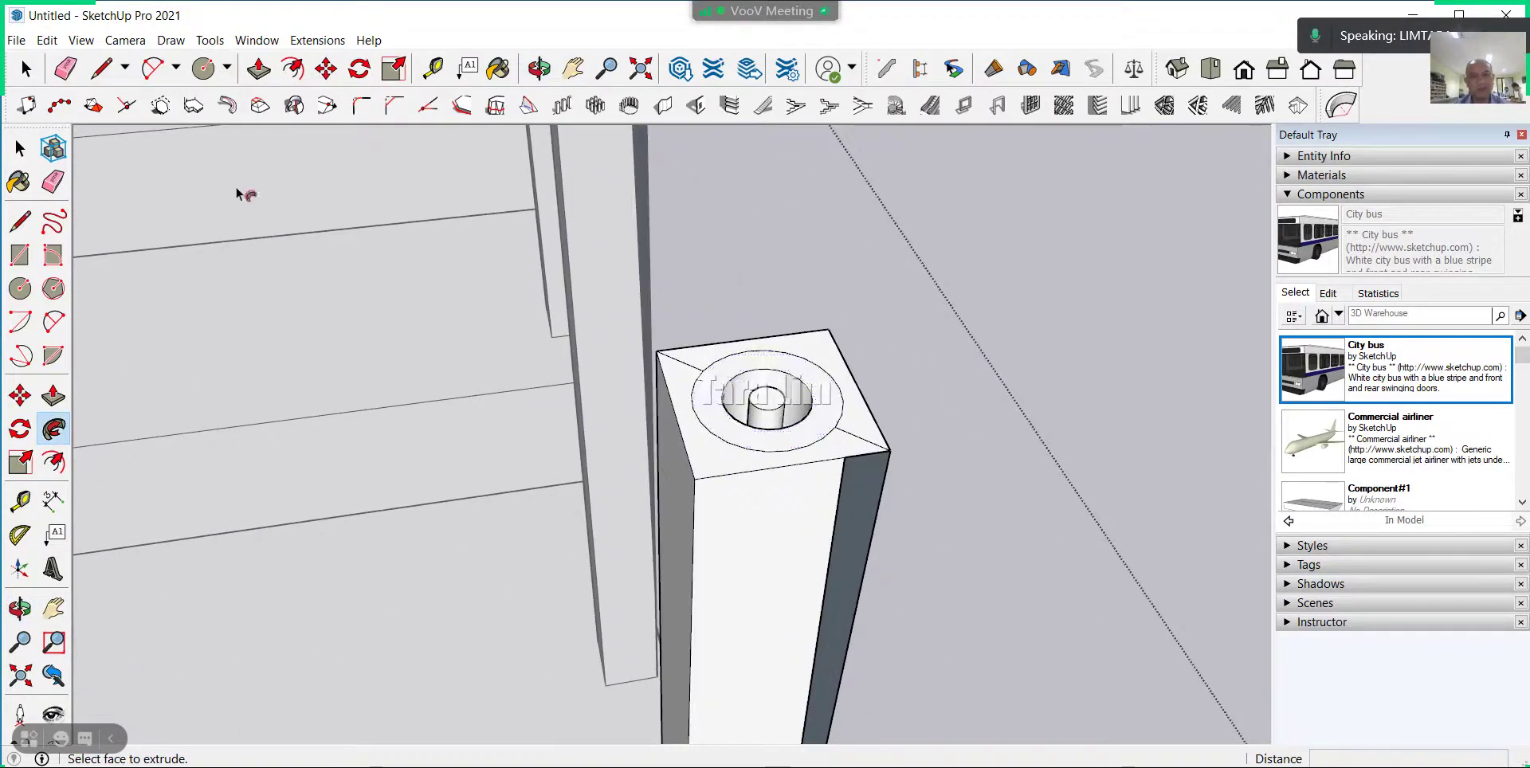
Erase the faulty sweep's corner edge, circle, outer cylinder, front wall and leftover faces.
left_click(65, 69)
left_click_drag(896, 448, 886, 476)
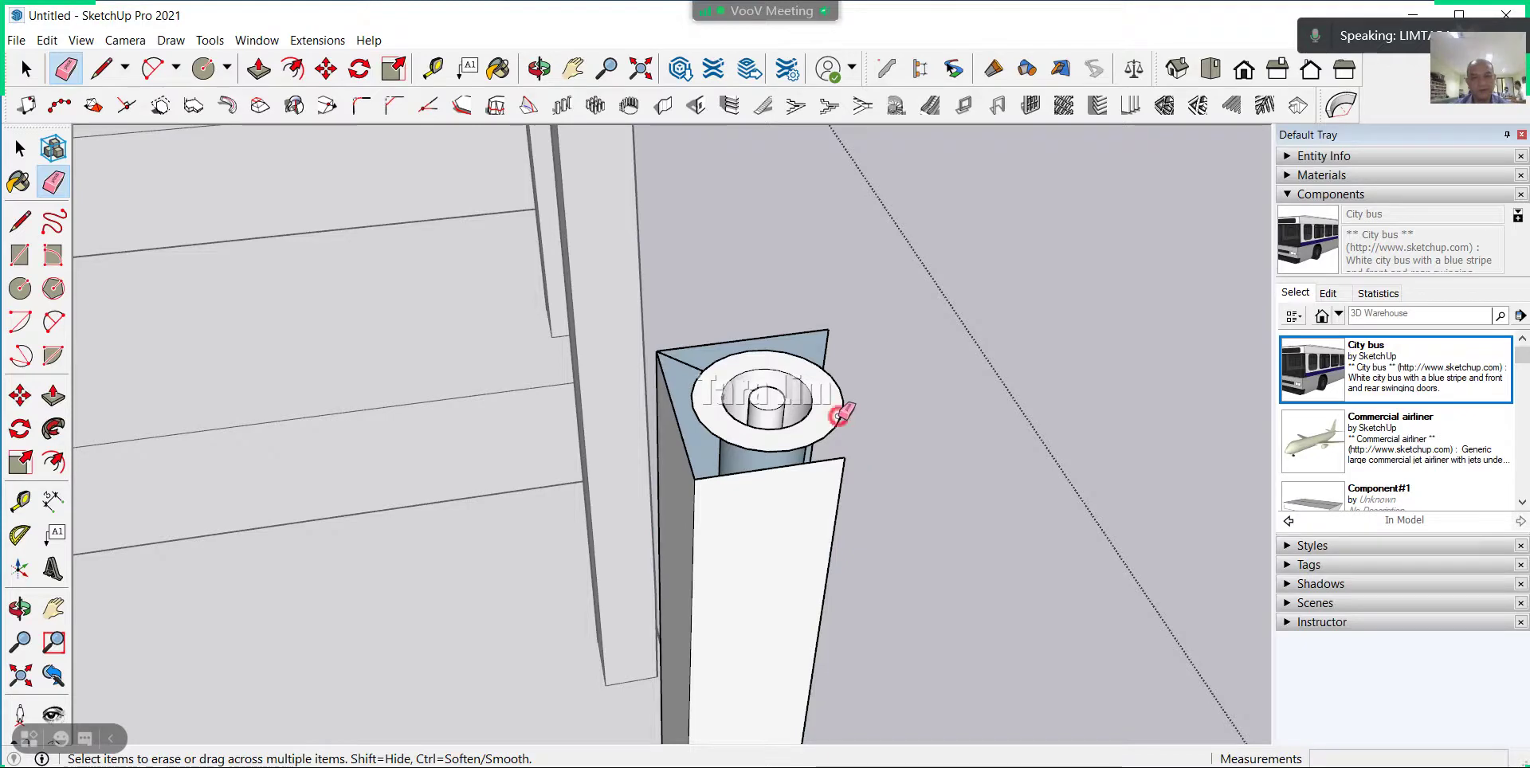
left_click(837, 426)
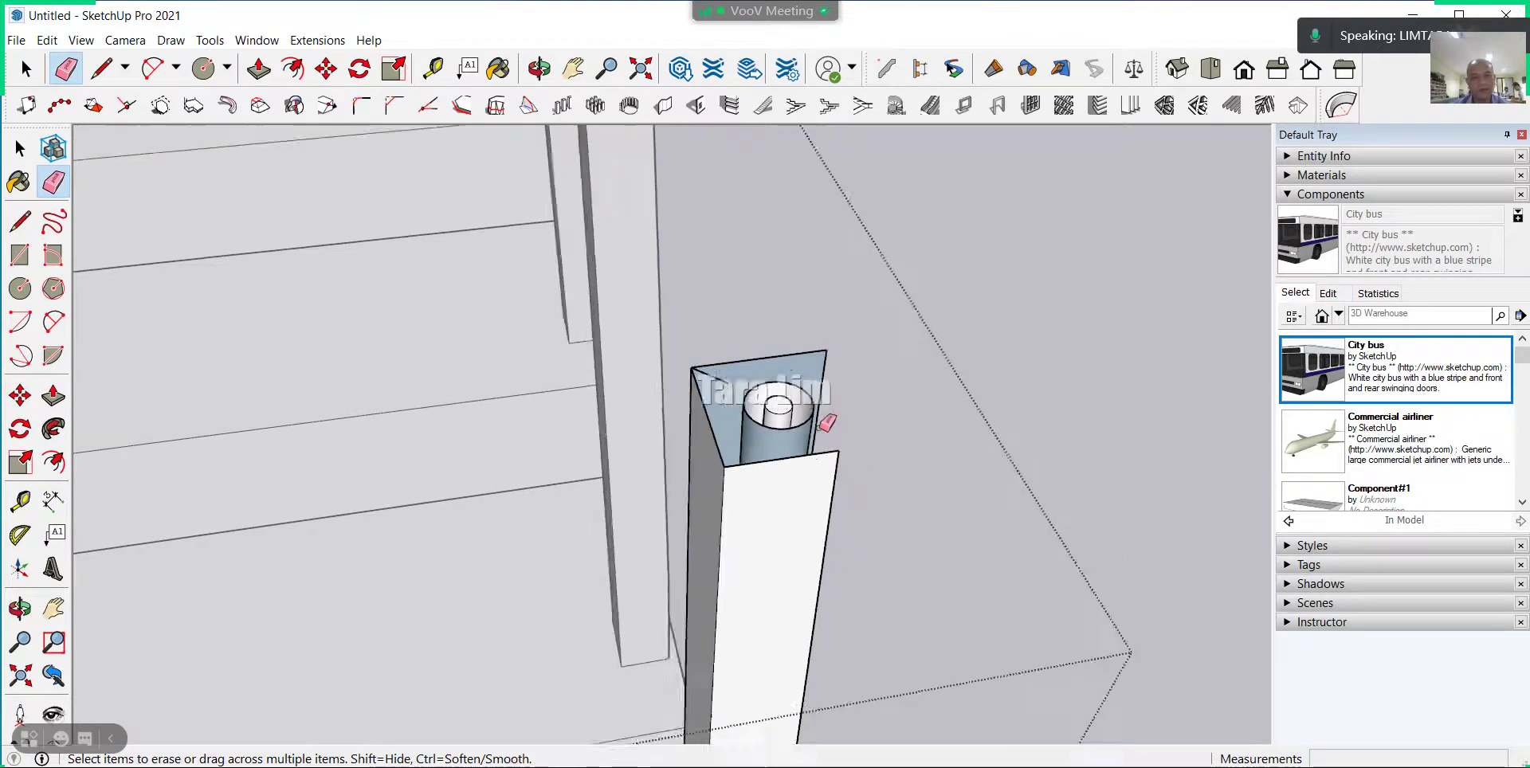
scroll(821, 411, "up", 2)
scroll(809, 398, "up", 2)
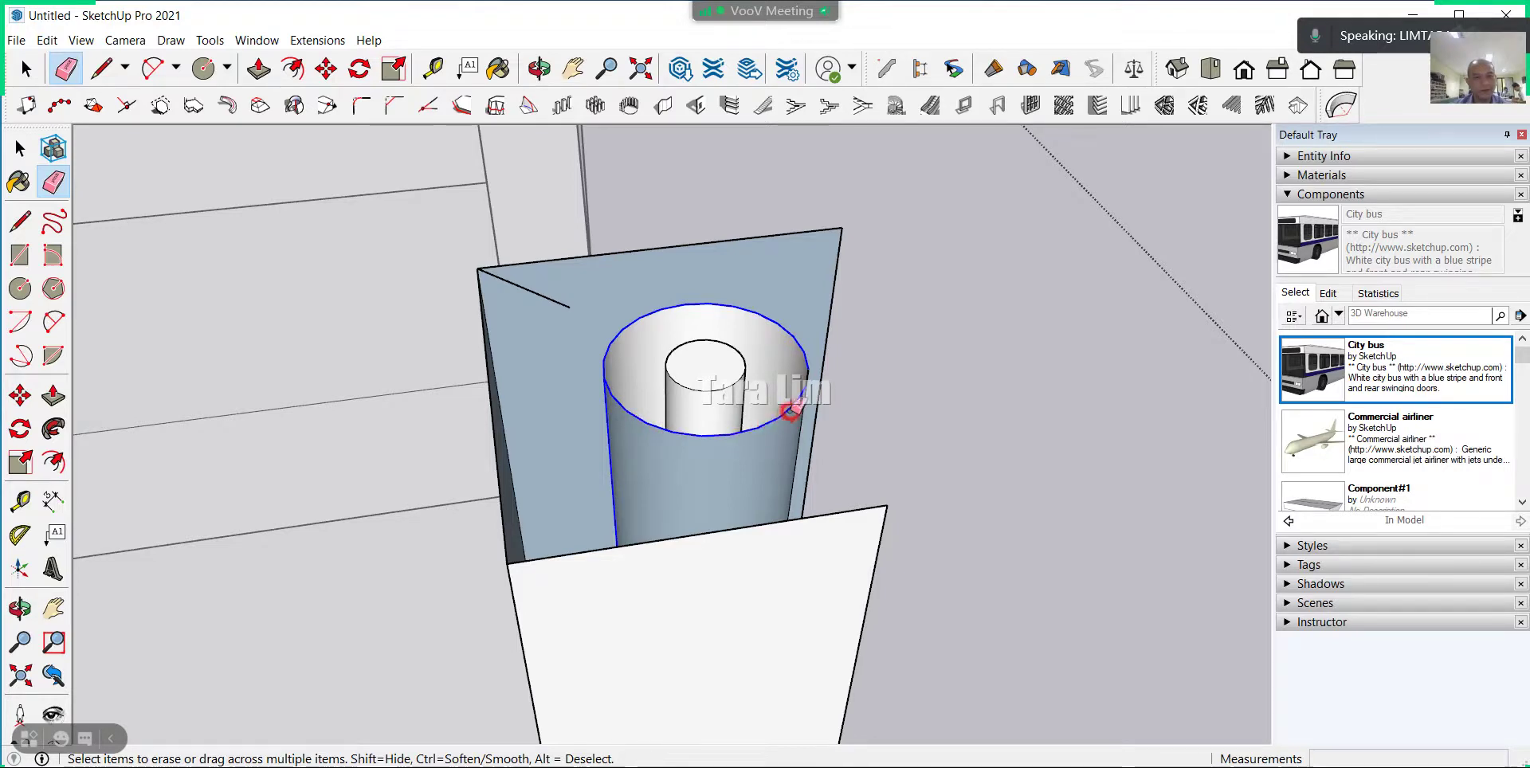
left_click(807, 375)
scroll(794, 382, "down", 2)
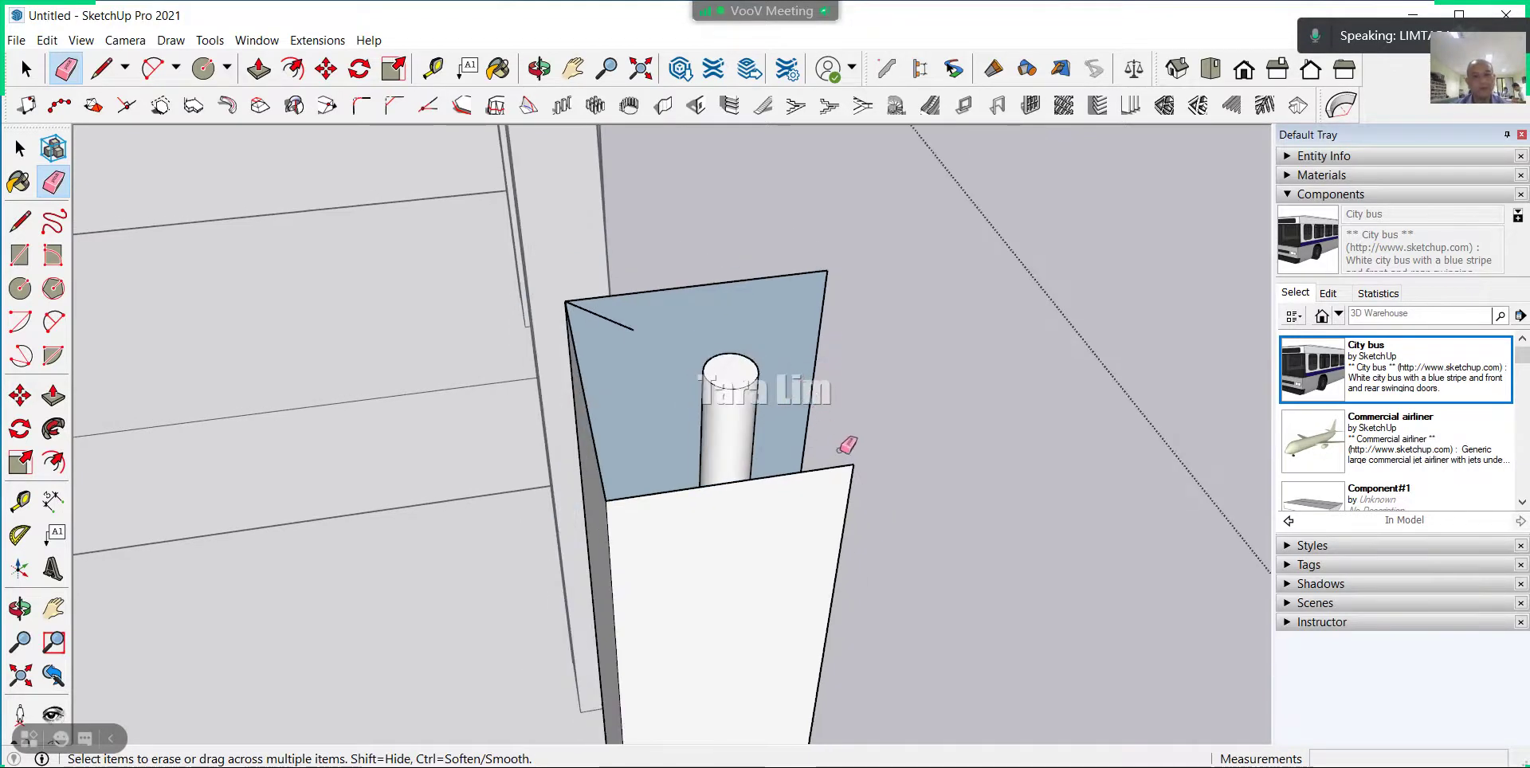
left_click_drag(841, 451, 865, 489)
left_click(825, 271)
scroll(854, 348, "down", 2)
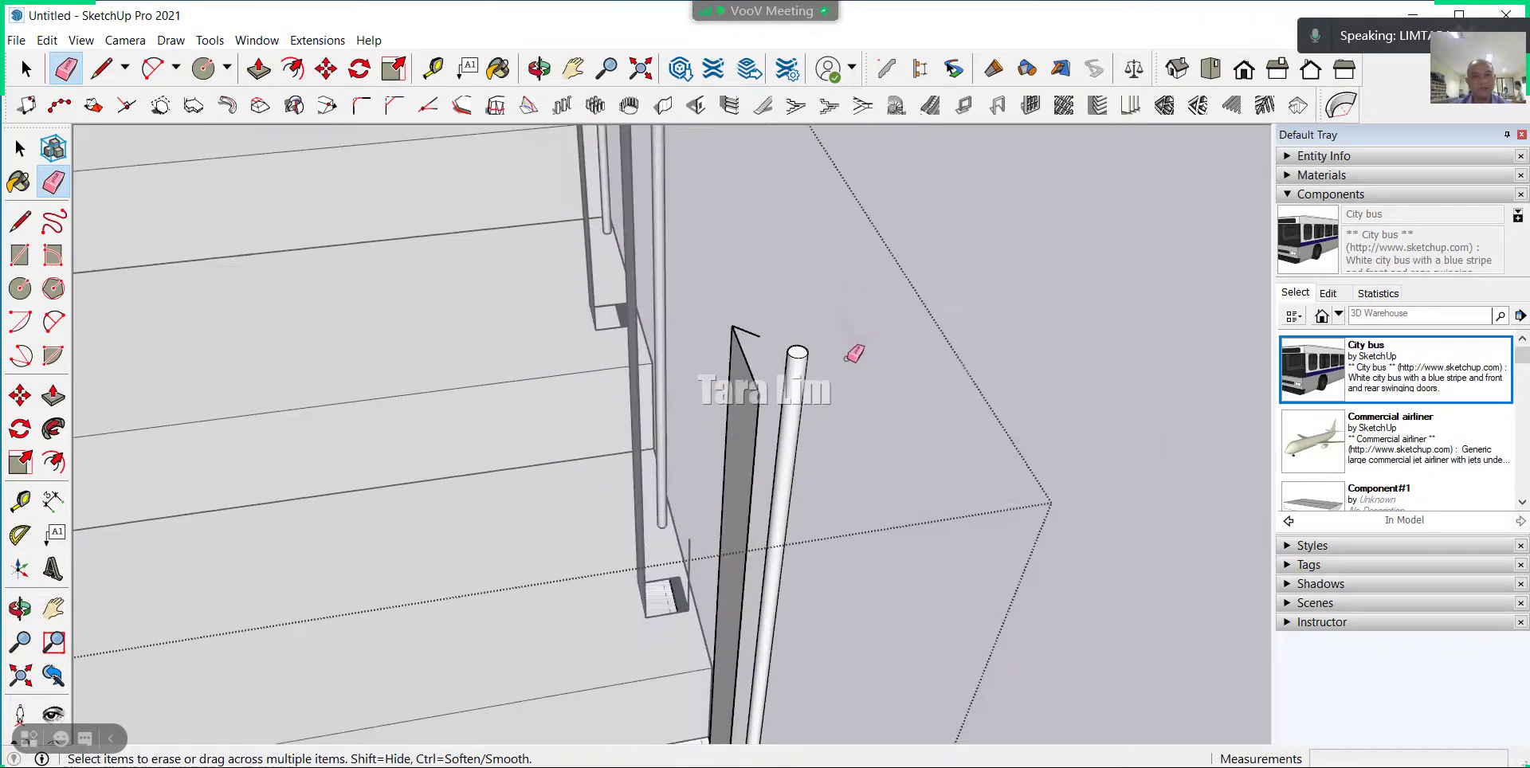
mouse_move(854, 348)
middle_mouse_down()
mouse_move(795, 519)
mouse_move(595, 491)
mouse_move(738, 351)
mouse_move(758, 433)
mouse_move(739, 491)
mouse_move(834, 519)
middle_mouse_up()
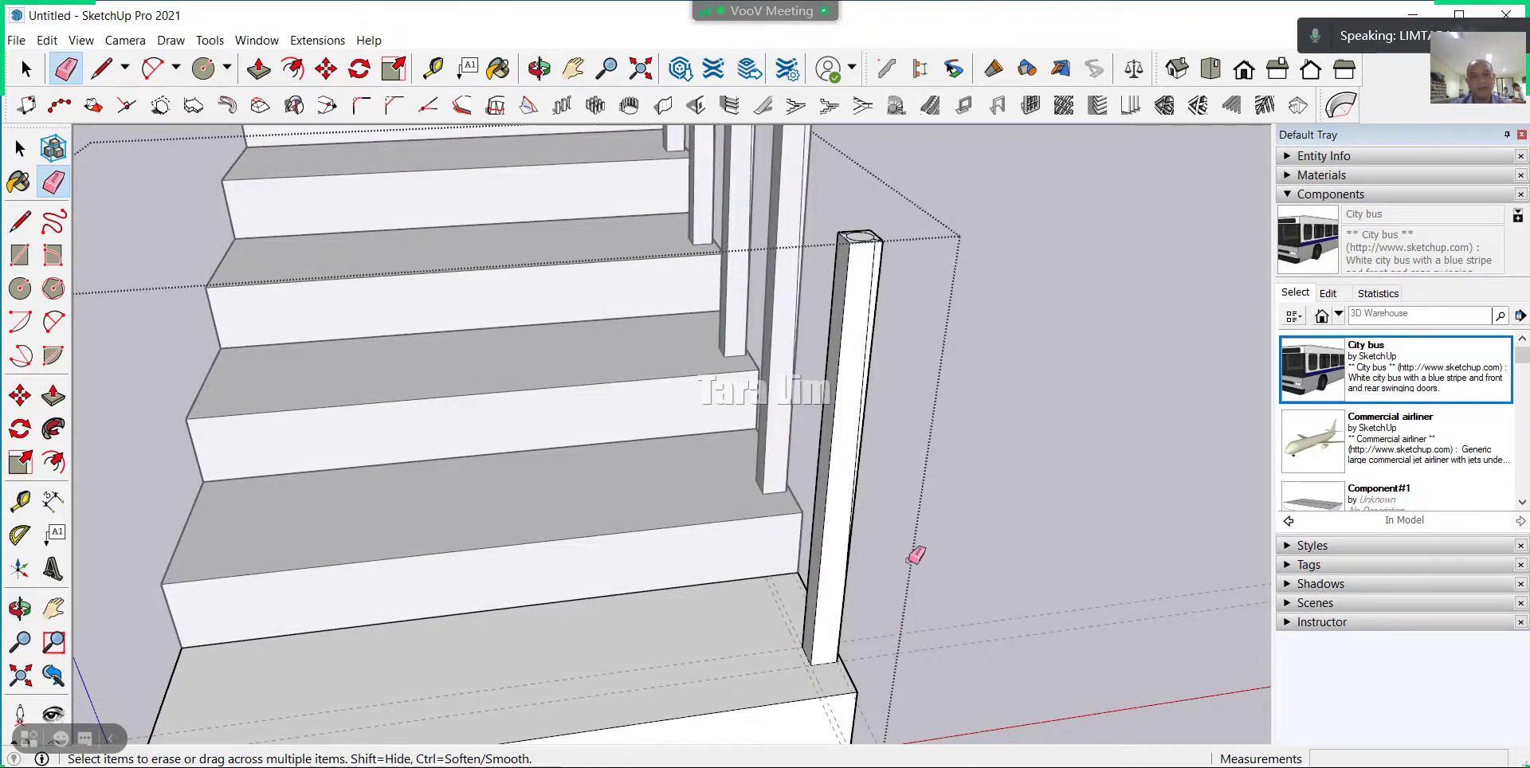
Erase the circle on the post top.
scroll(883, 231, "up", 1)
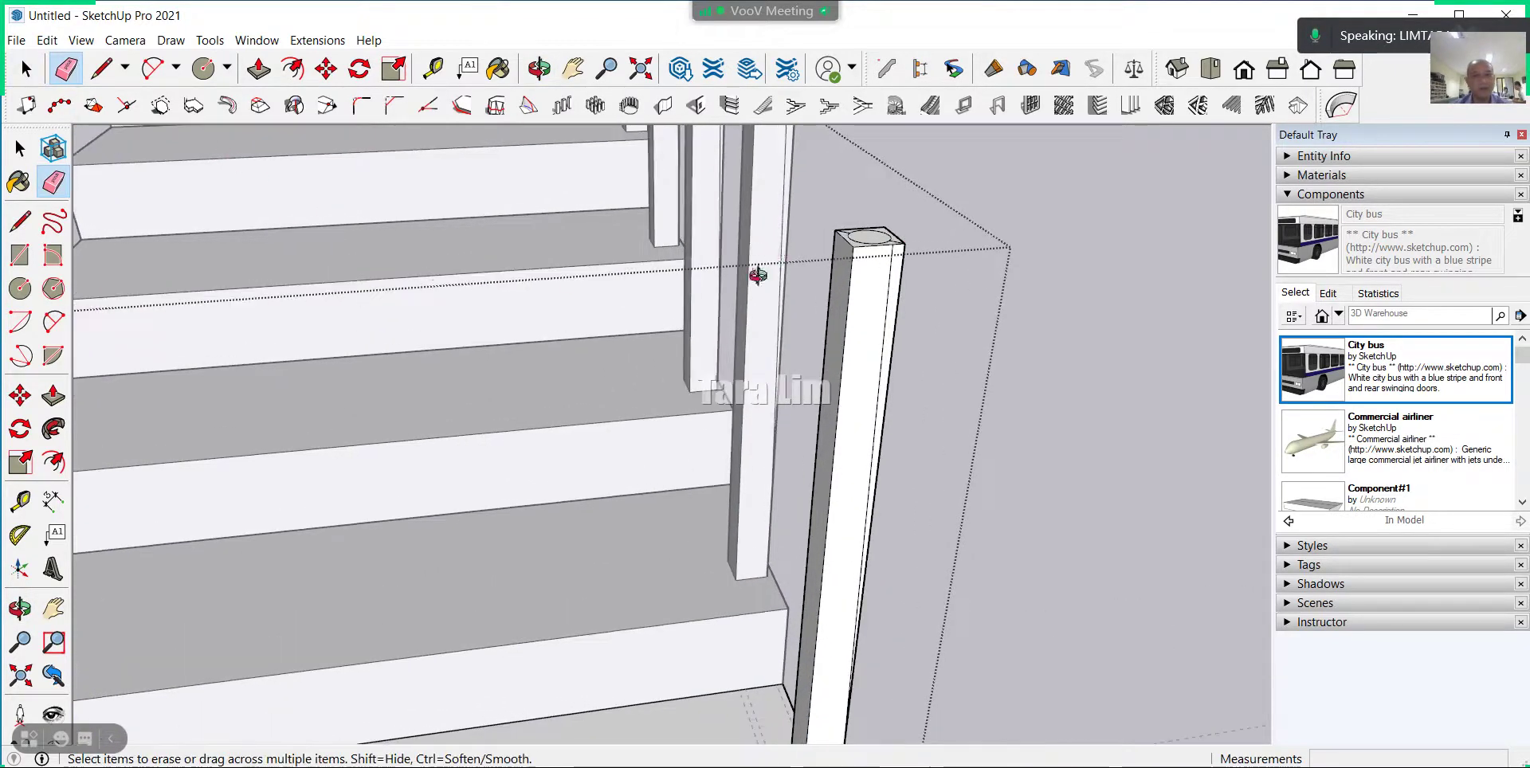
scroll(851, 423, "up", 2)
scroll(794, 445, "up", 2)
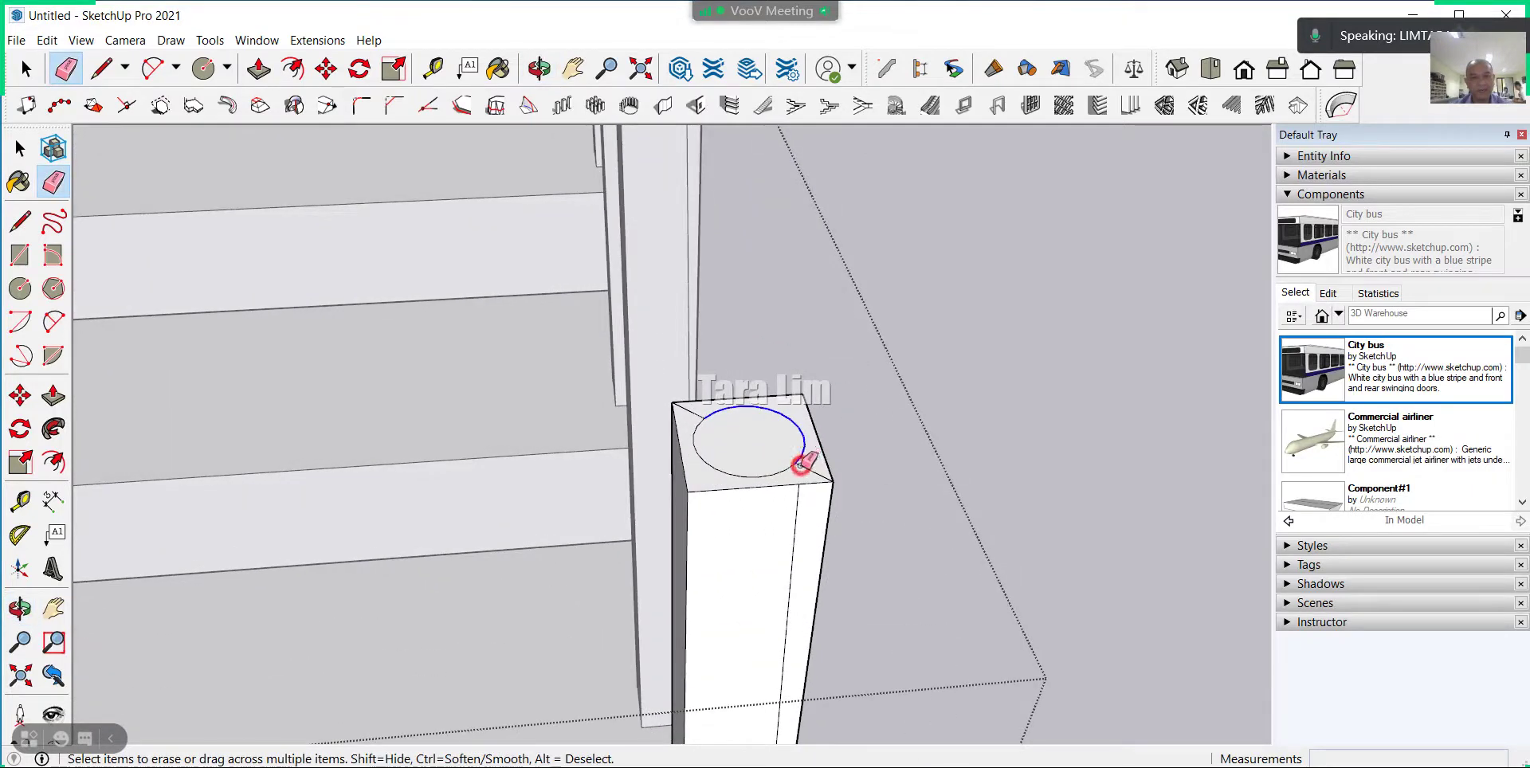
left_click_drag(799, 448, 765, 444)
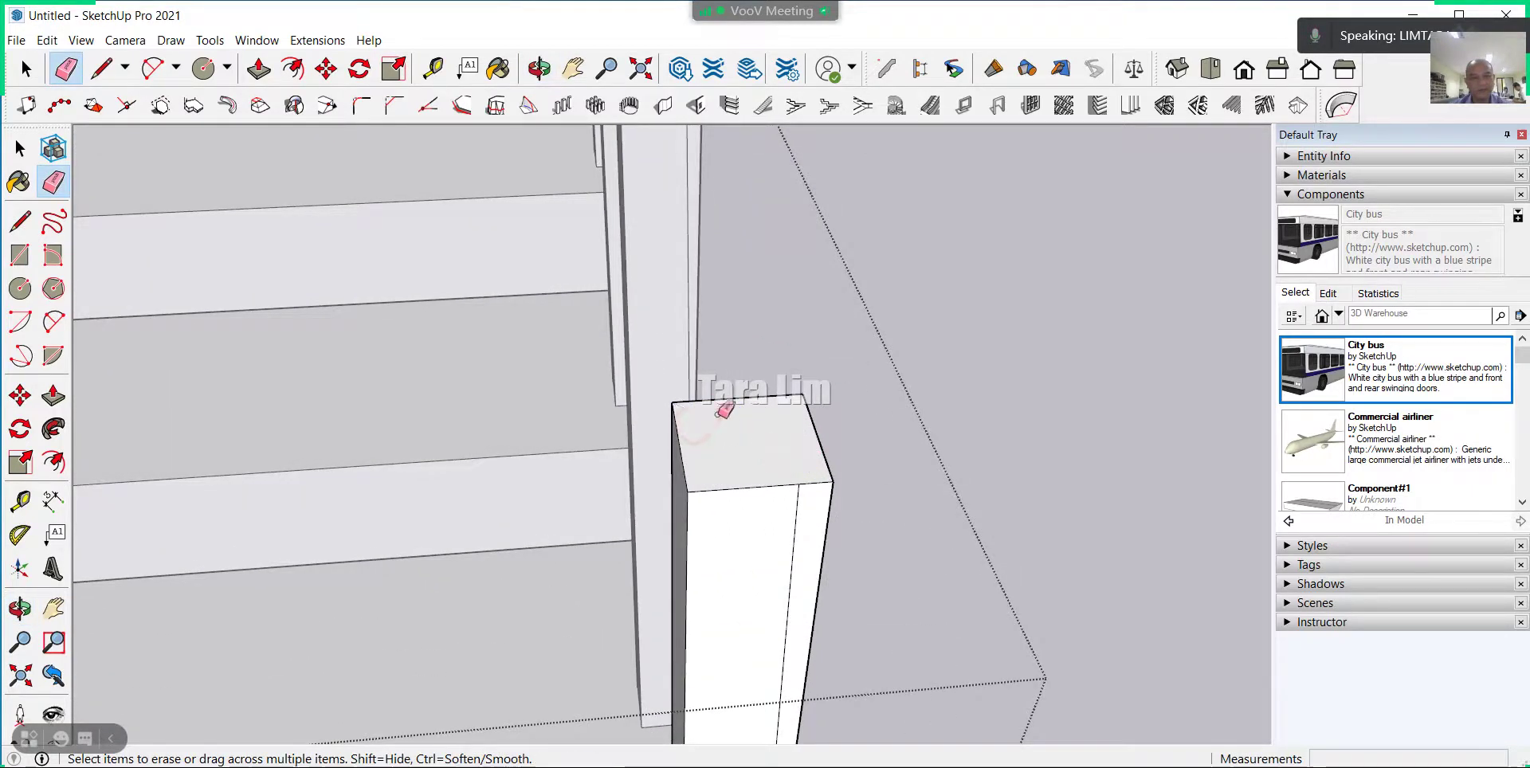
scroll(767, 354, "down", 3)
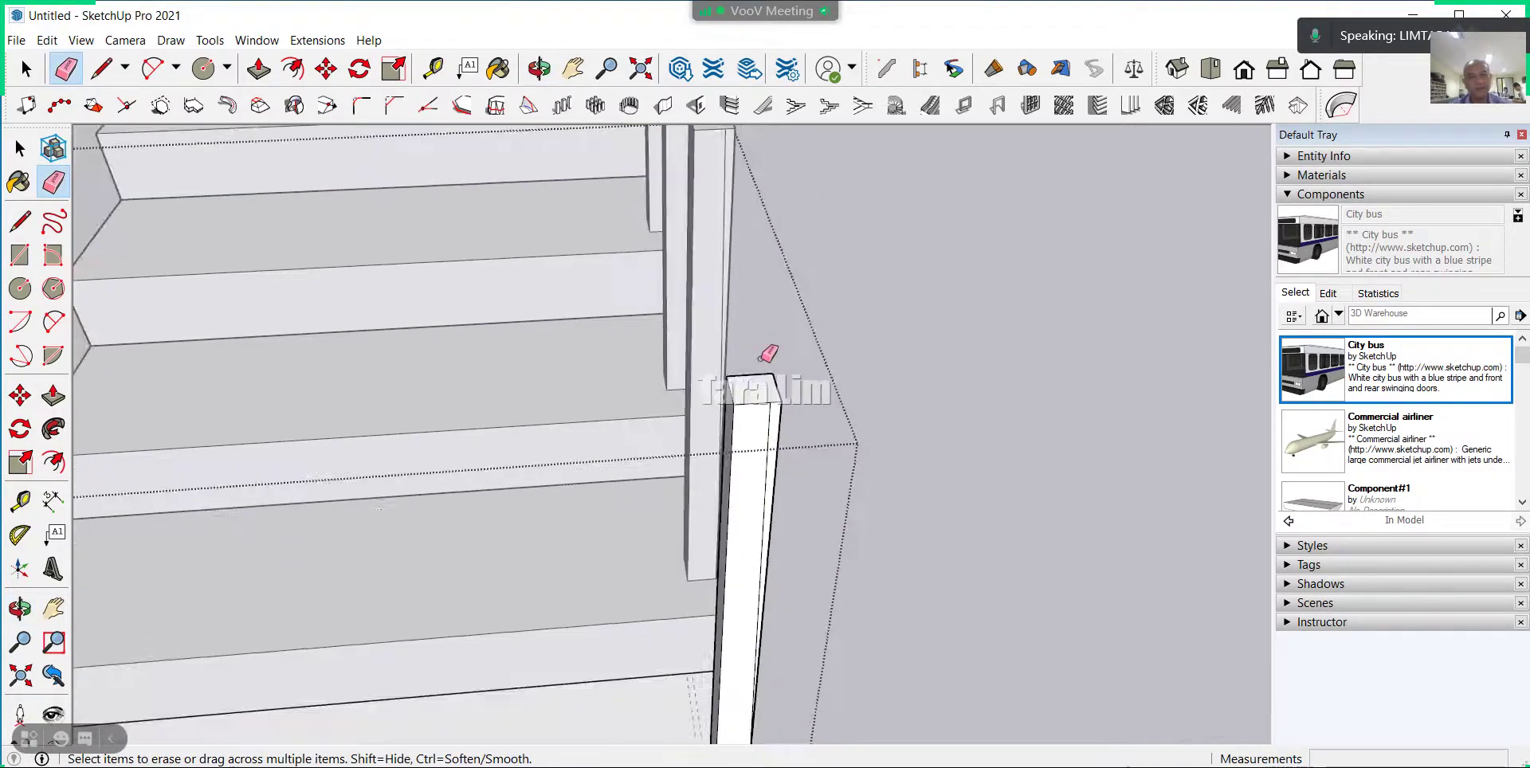
Apply Follow Me to the post's side face to taper the balusters along both flights.
left_click(25, 70)
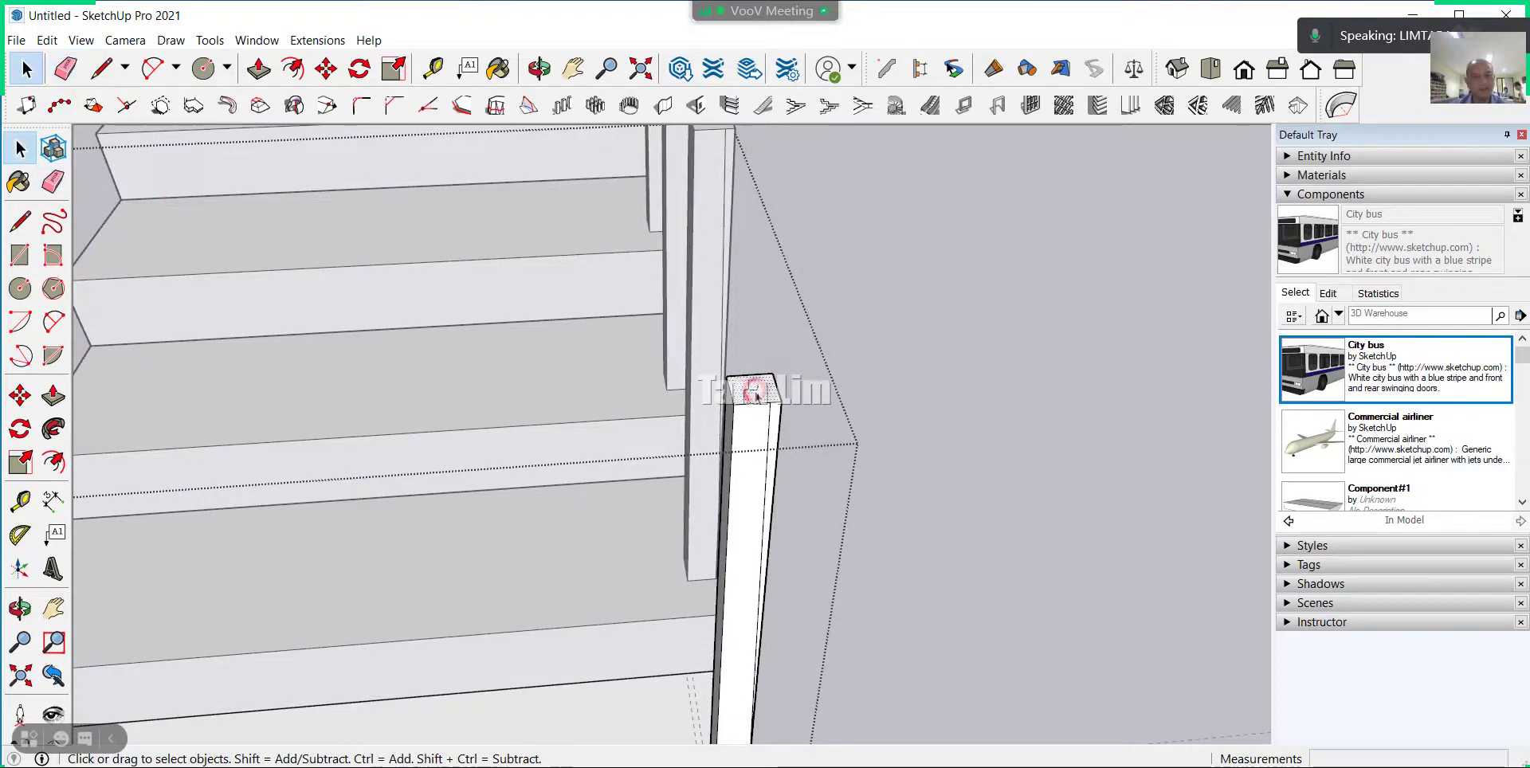
left_click(53, 429)
scroll(785, 438, "up", 1)
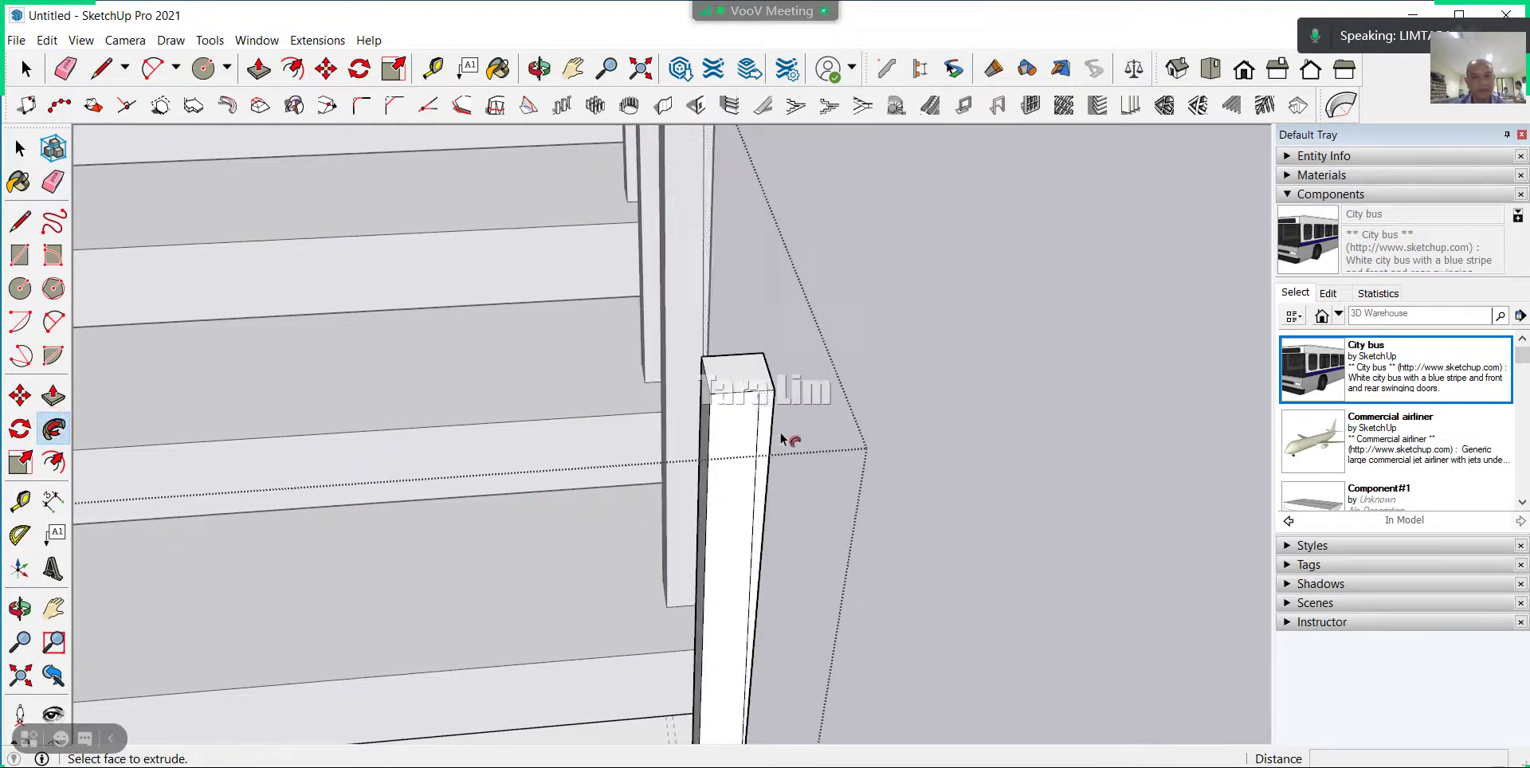
left_click(764, 408)
scroll(769, 415, "down", 5)
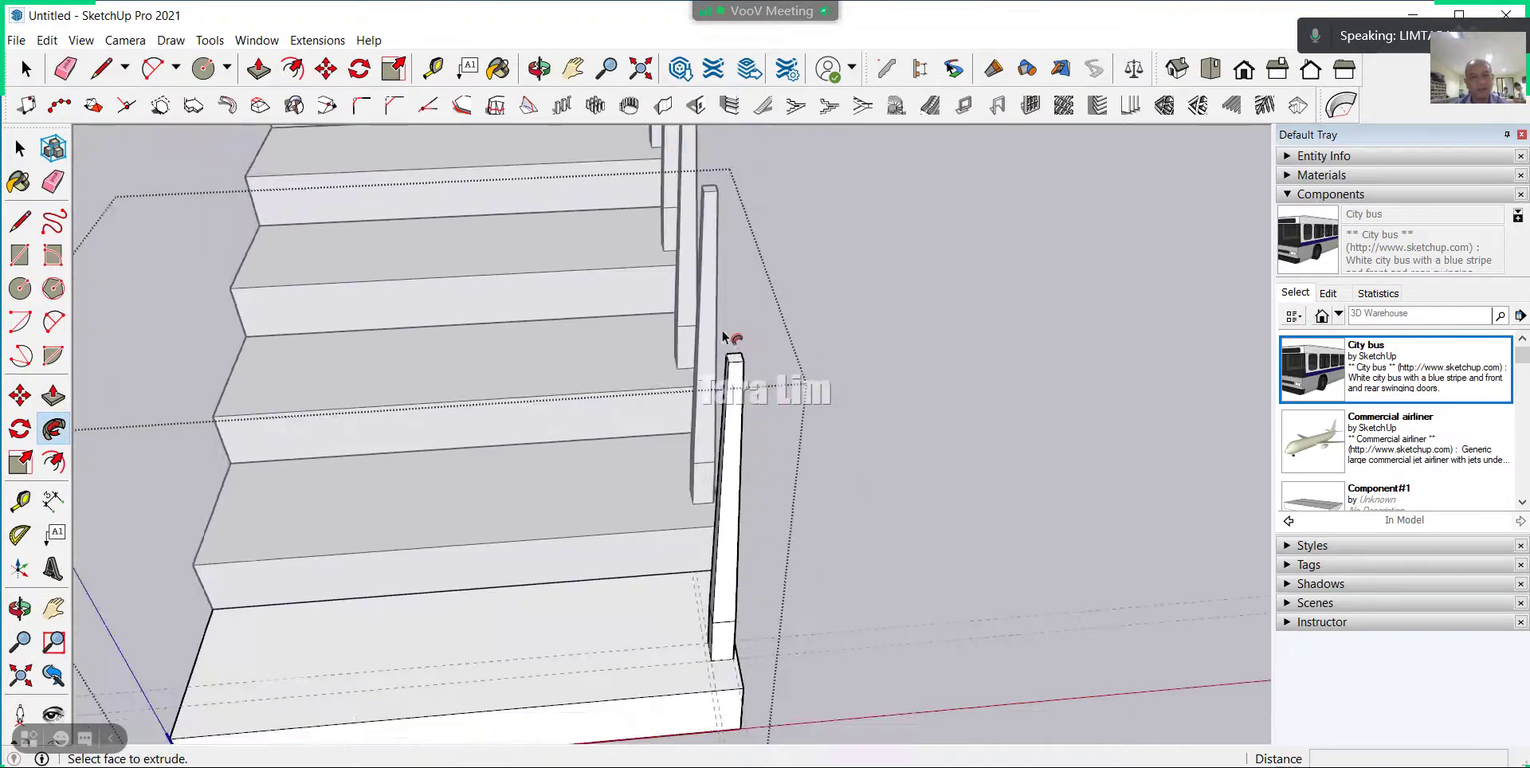
scroll(727, 332, "down", 3)
mouse_move(769, 607)
middle_mouse_down()
mouse_move(334, 505)
mouse_move(727, 344)
middle_mouse_up()
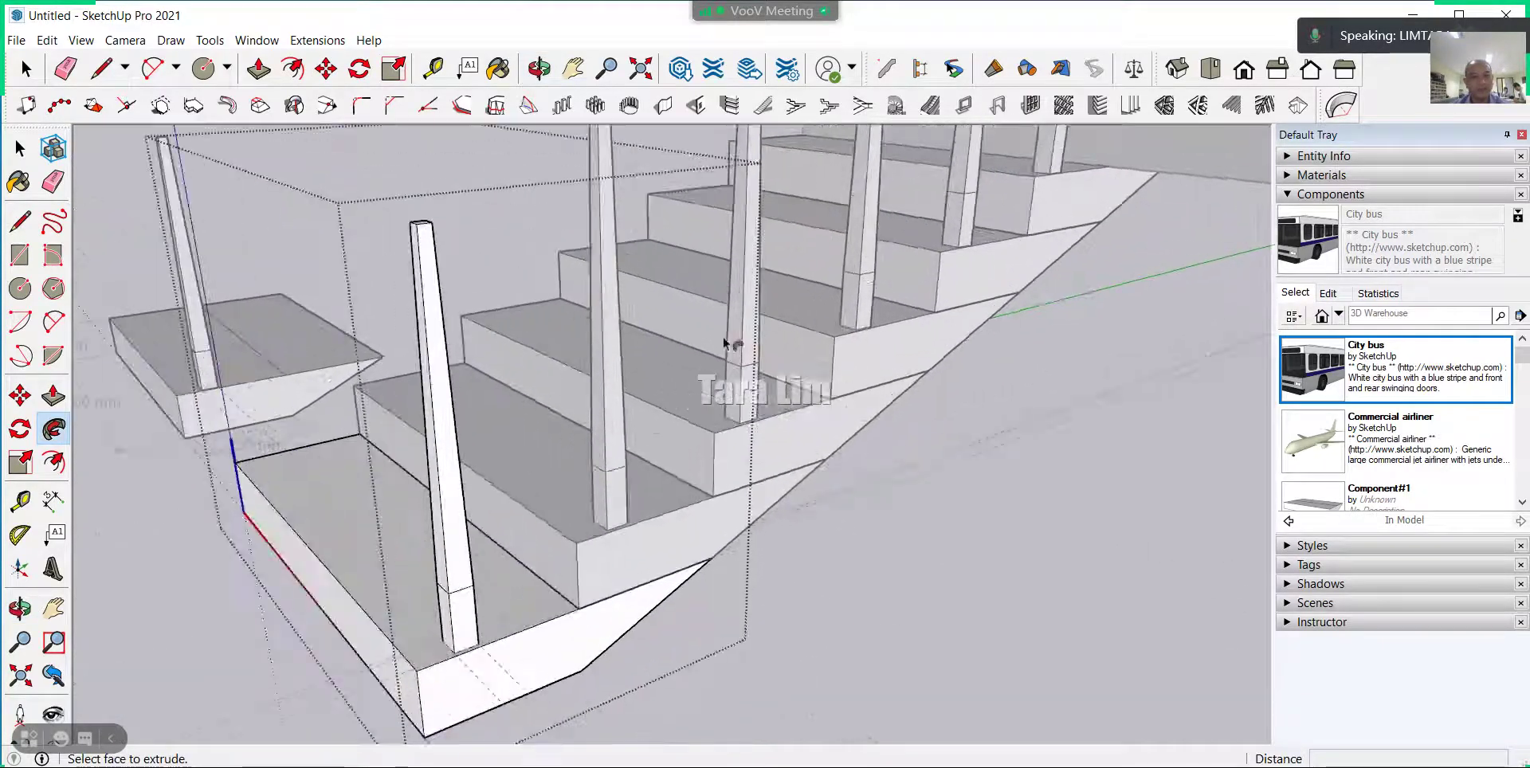
mouse_move(591, 471)
middle_mouse_down()
mouse_move(673, 621)
mouse_move(557, 635)
mouse_move(734, 580)
mouse_move(957, 603)
mouse_move(967, 629)
mouse_move(710, 430)
mouse_move(693, 639)
mouse_move(1114, 465)
middle_mouse_up()
mouse_move(558, 313)
middle_mouse_down()
mouse_move(1059, 335)
mouse_move(895, 519)
mouse_move(444, 460)
mouse_move(652, 509)
mouse_move(164, 446)
middle_mouse_up()
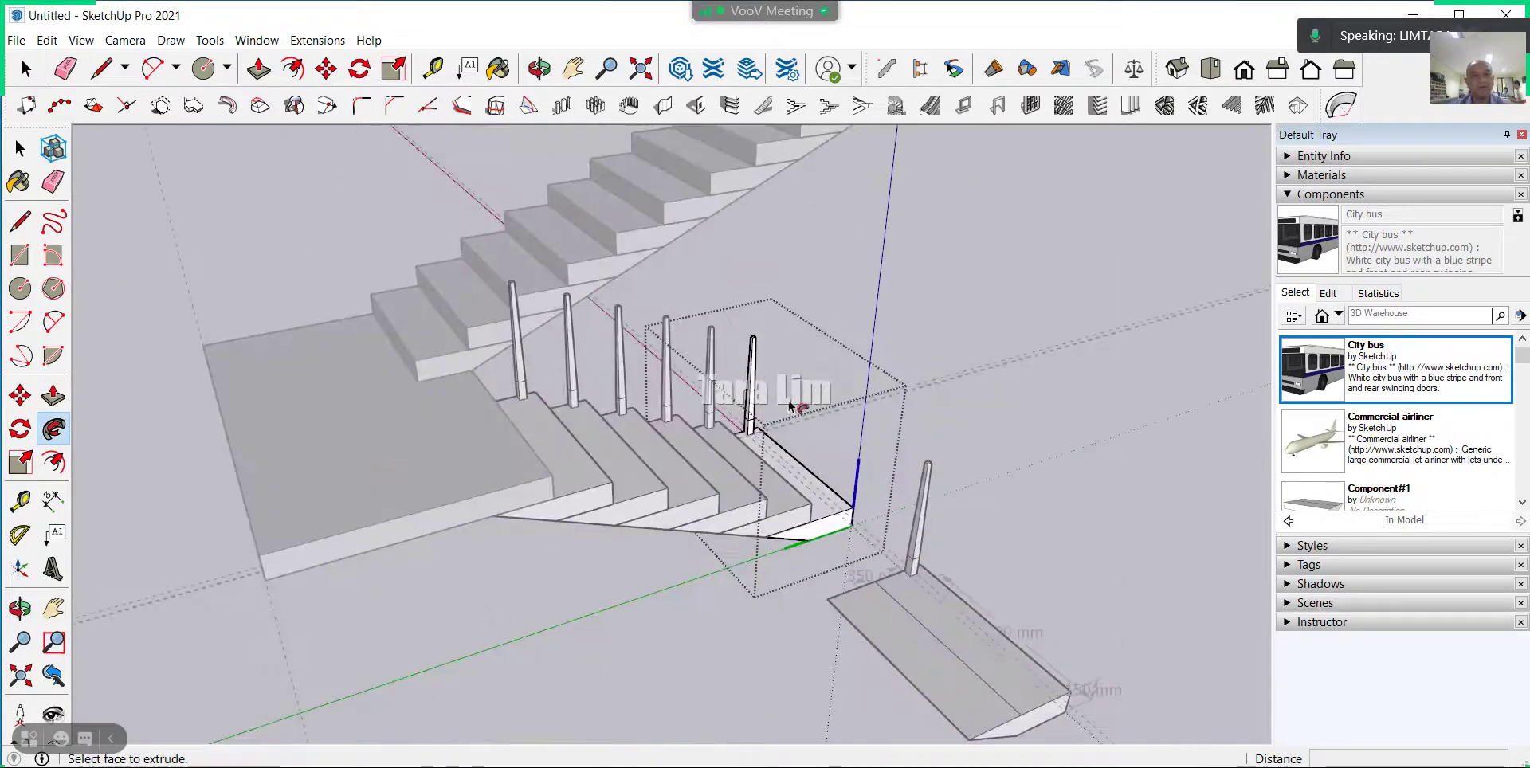
middle_click_drag(772, 402, 474, 403)
mouse_move(635, 418)
middle_mouse_down()
mouse_move(871, 454)
mouse_move(829, 510)
middle_mouse_up()
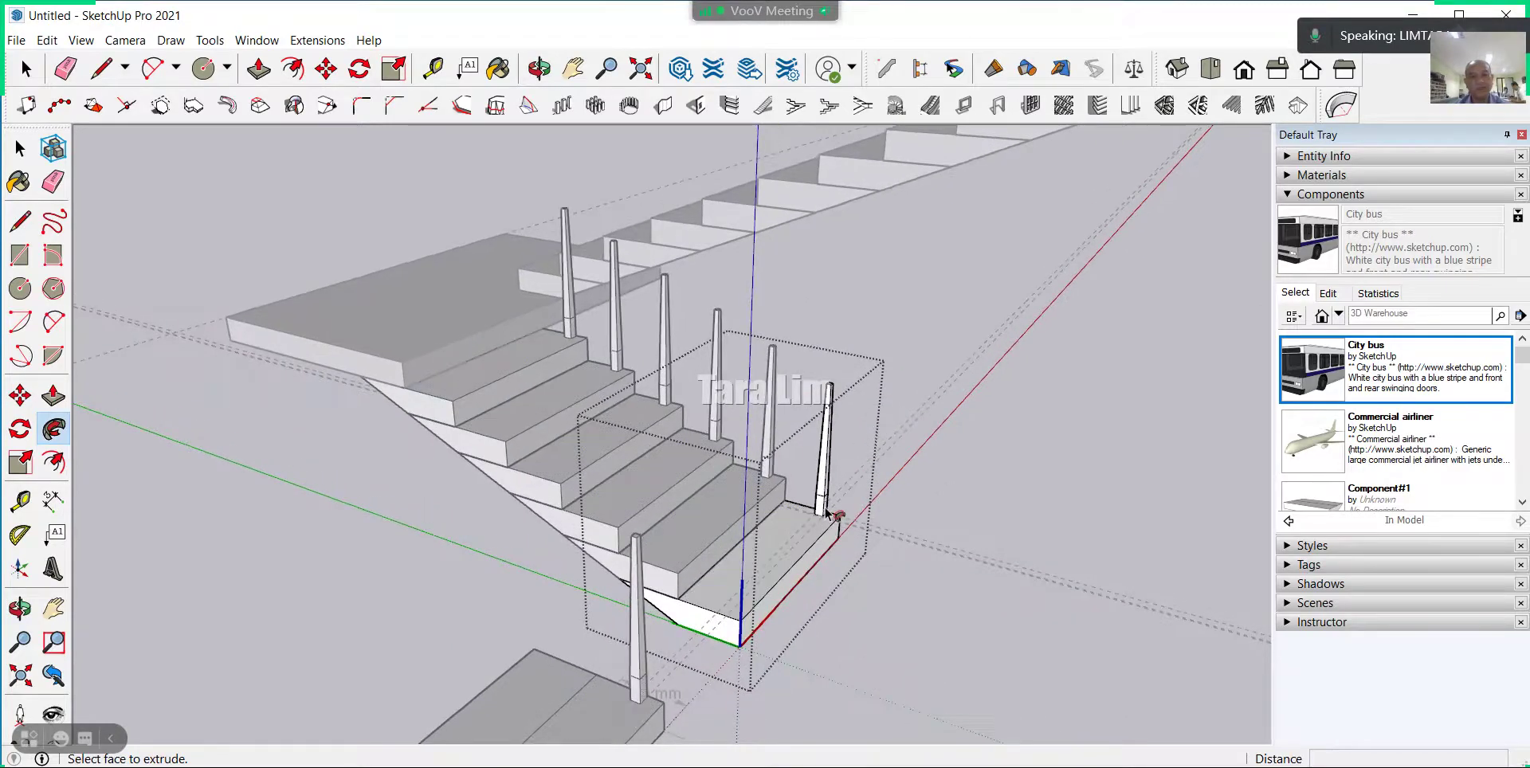
key("space")
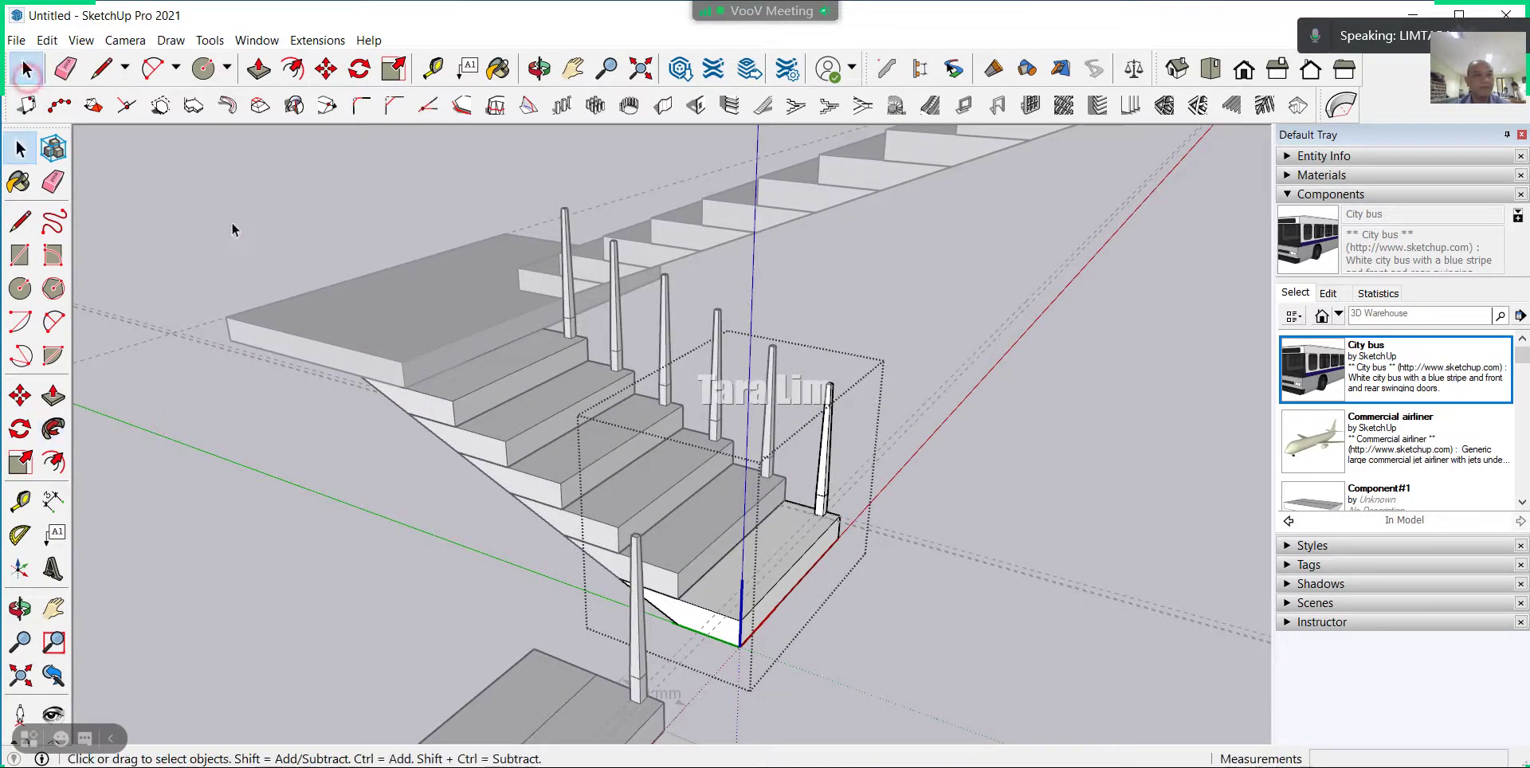
mouse_move(235, 228)
middle_mouse_down()
mouse_move(1097, 646)
mouse_move(502, 557)
mouse_move(451, 571)
mouse_move(801, 422)
middle_mouse_up()
scroll(801, 422, "up", 1)
mouse_move(720, 525)
middle_mouse_down()
mouse_move(660, 601)
mouse_move(522, 620)
middle_mouse_up()
scroll(552, 456, "down", 2)
mouse_move(514, 546)
middle_mouse_down()
mouse_move(666, 546)
mouse_move(574, 626)
middle_mouse_up()
scroll(482, 323, "up", 1)
scroll(565, 514, "down", 2)
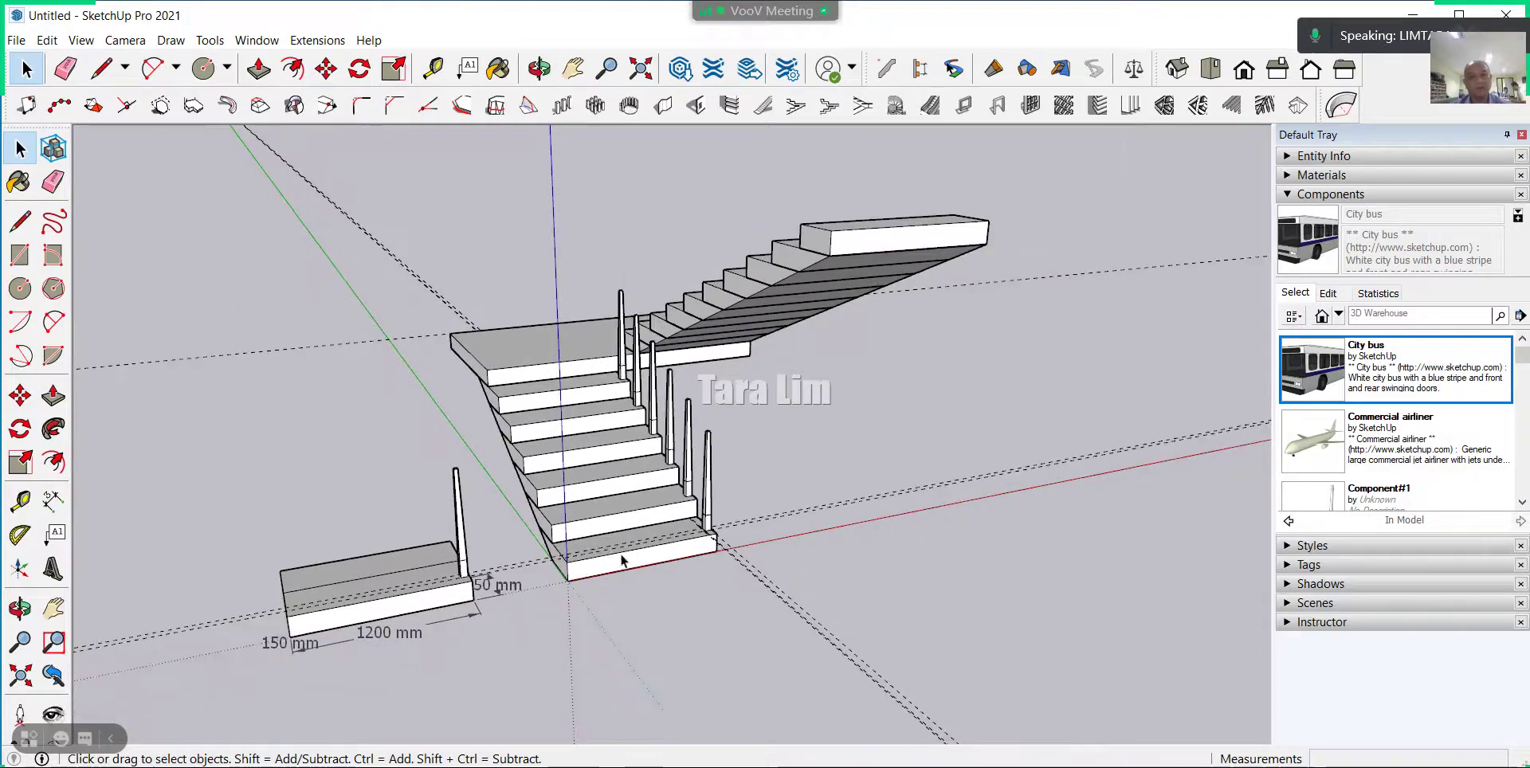
mouse_move(564, 515)
middle_mouse_down()
mouse_move(488, 563)
mouse_move(619, 495)
mouse_move(284, 480)
middle_mouse_up()
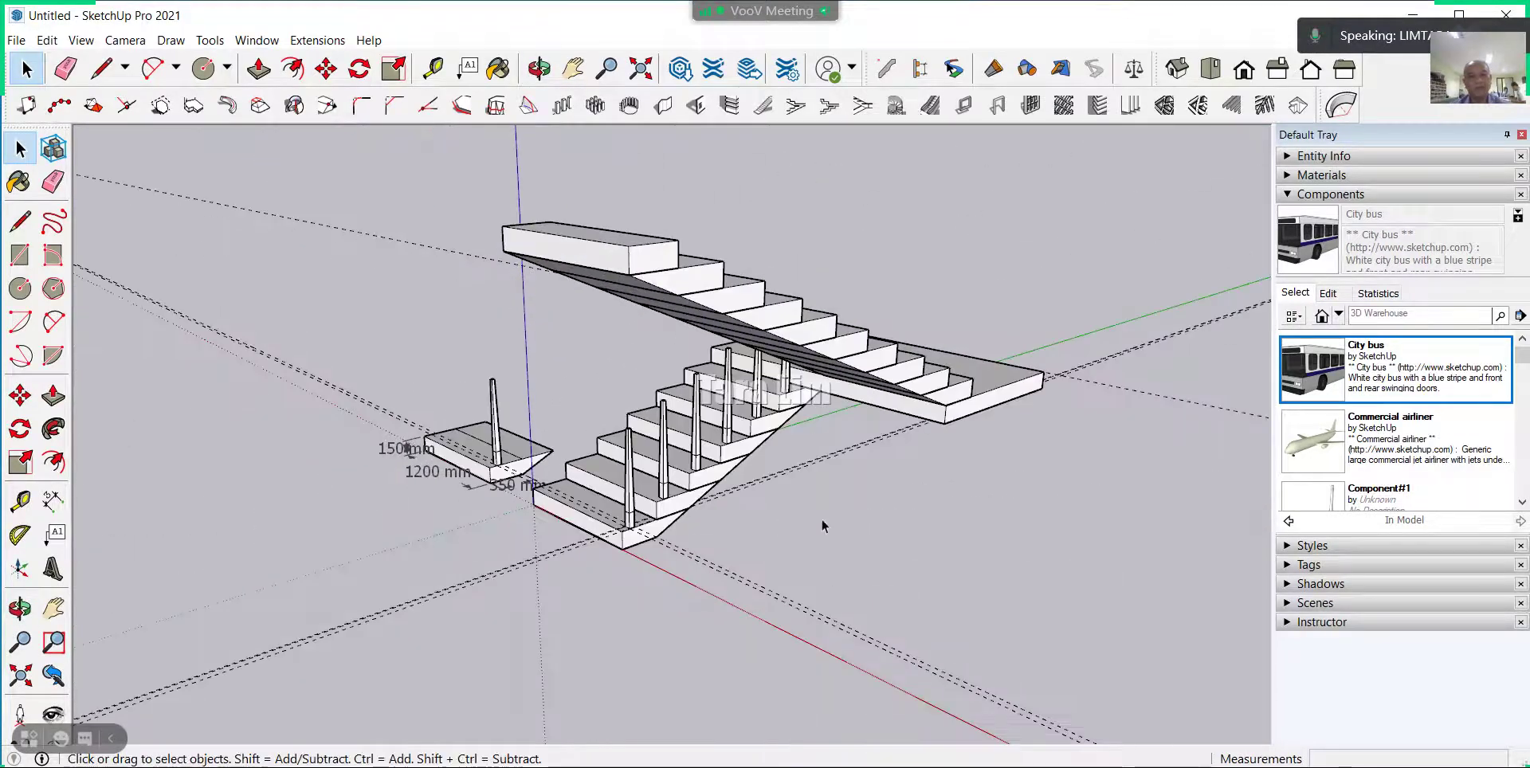
middle_click_drag(824, 527, 662, 526)
scroll(654, 530, "up", 2)
scroll(646, 530, "up", 2)
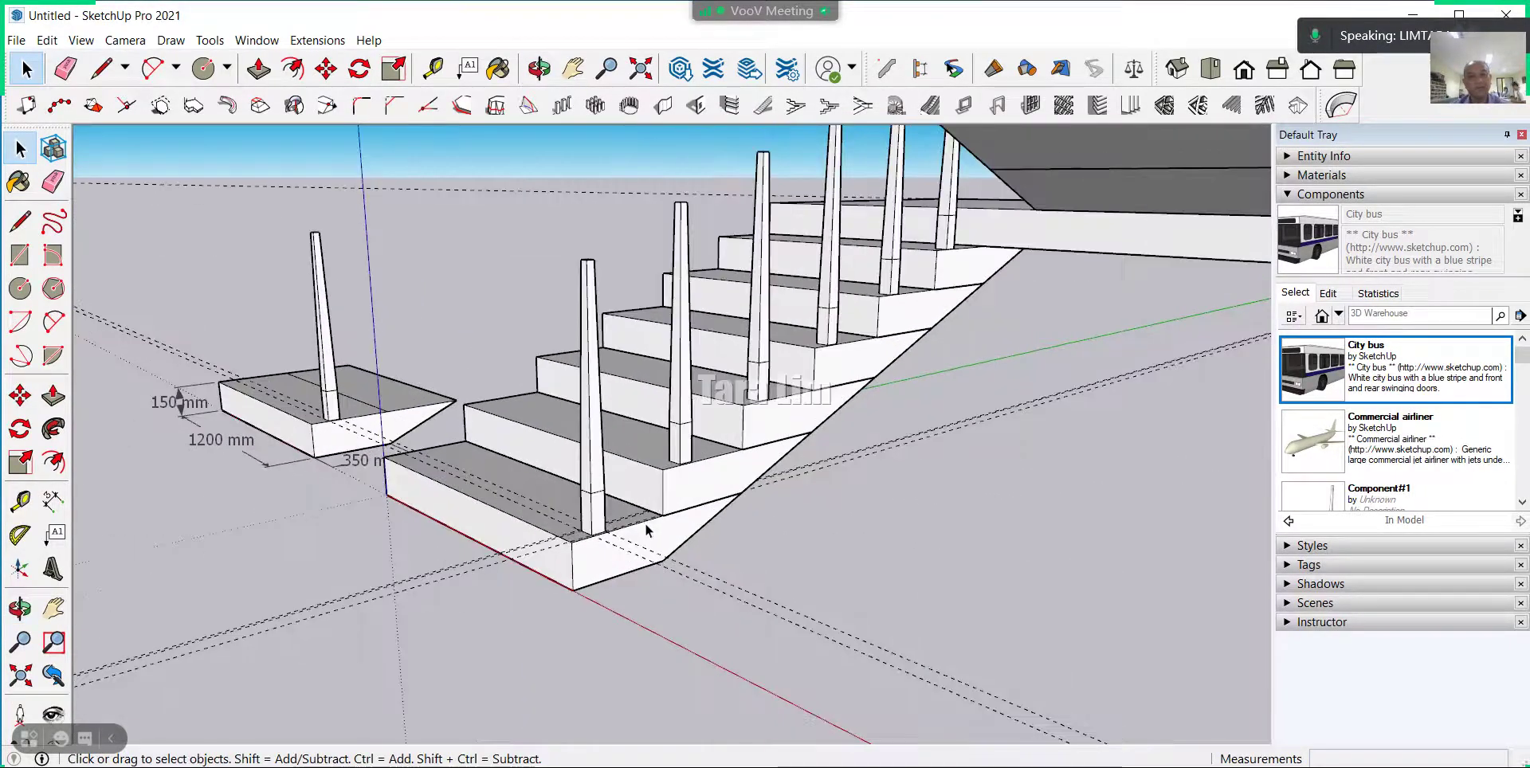
scroll(567, 574, "up", 2)
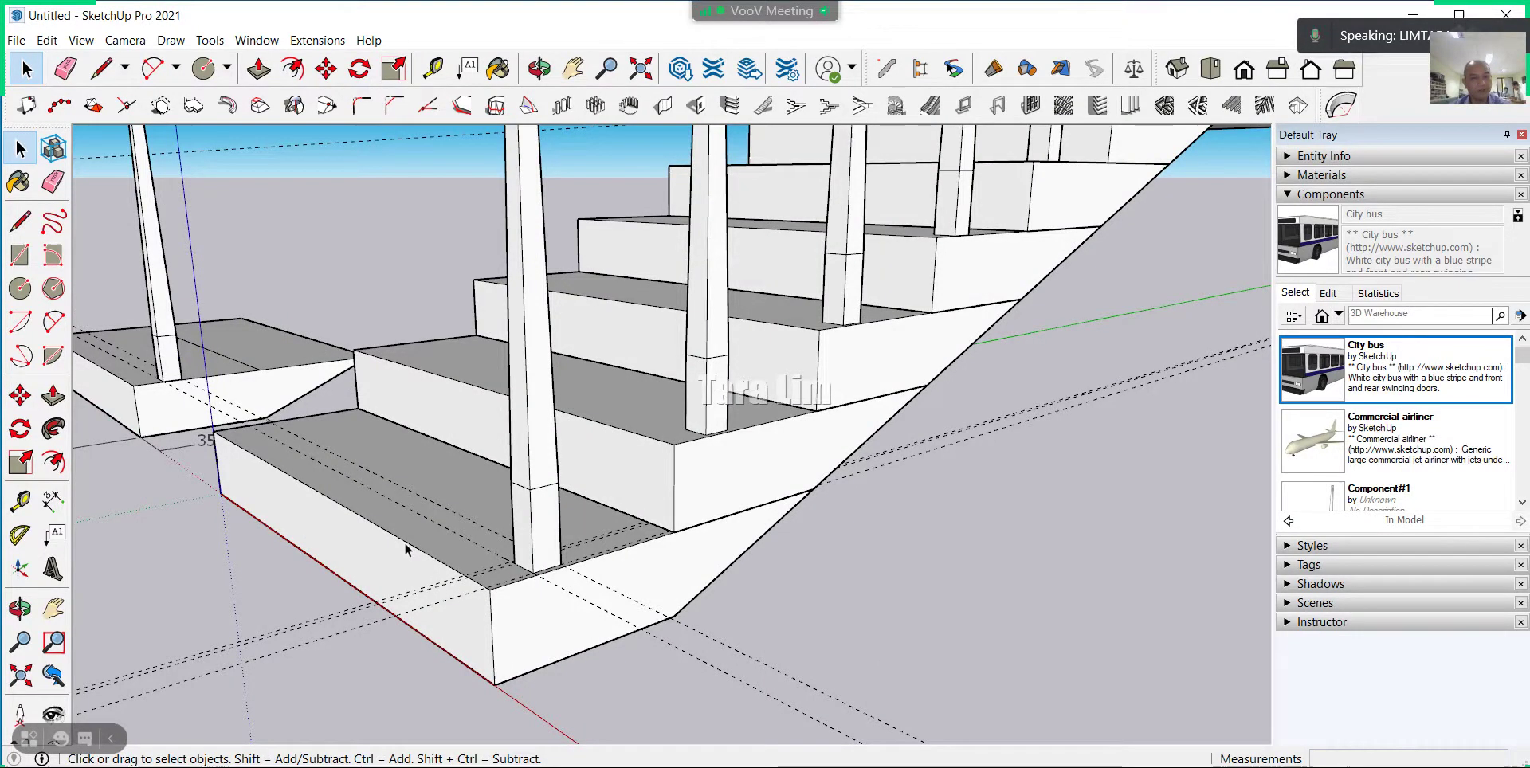
scroll(405, 549, "down", 2)
scroll(475, 608, "up", 2)
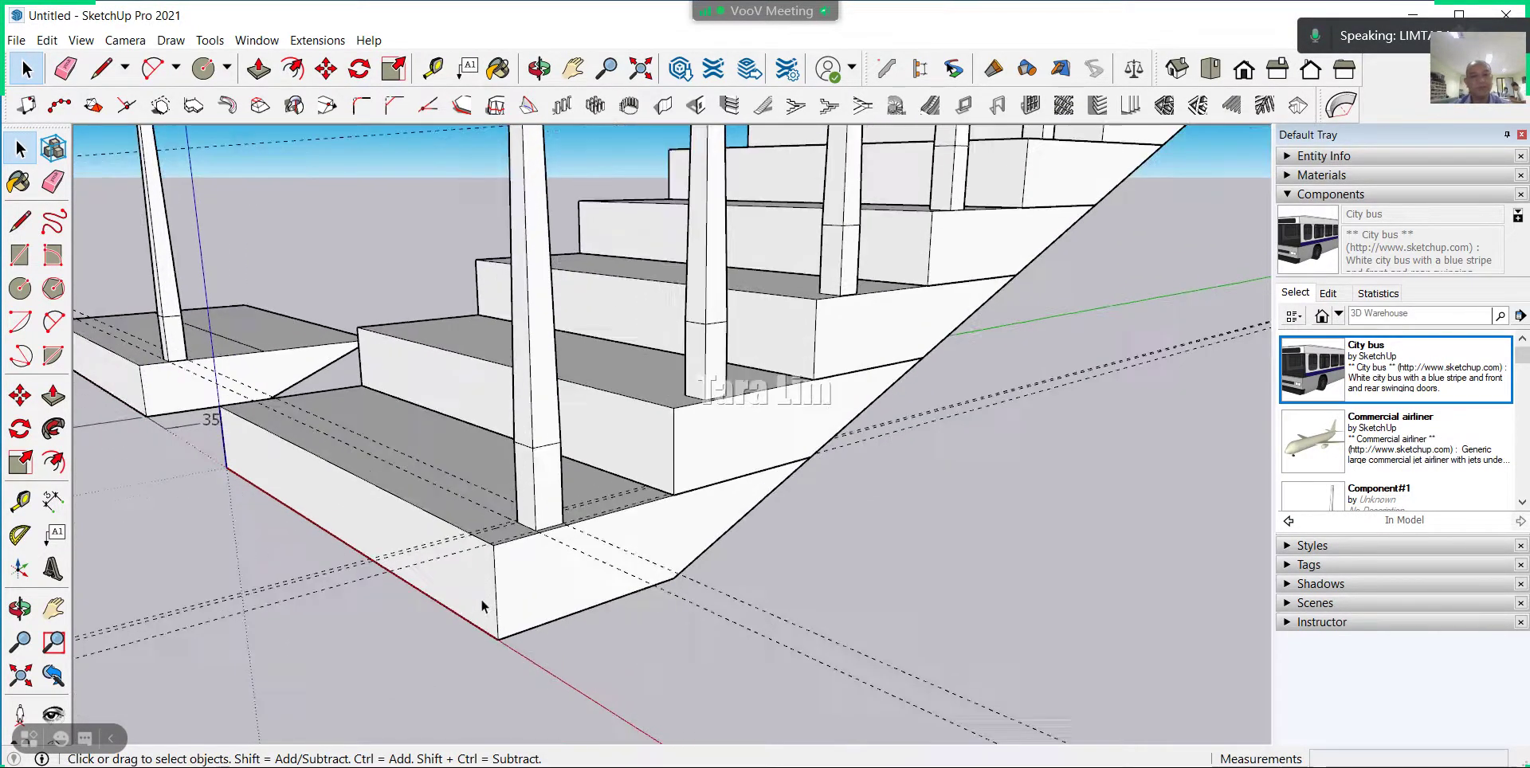
scroll(494, 575, "up", 2)
scroll(492, 573, "up", 1)
scroll(434, 567, "up", 2)
Draw a line splitting a thin strip off the top of the bottom step's front face.
scroll(434, 567, "up", 1)
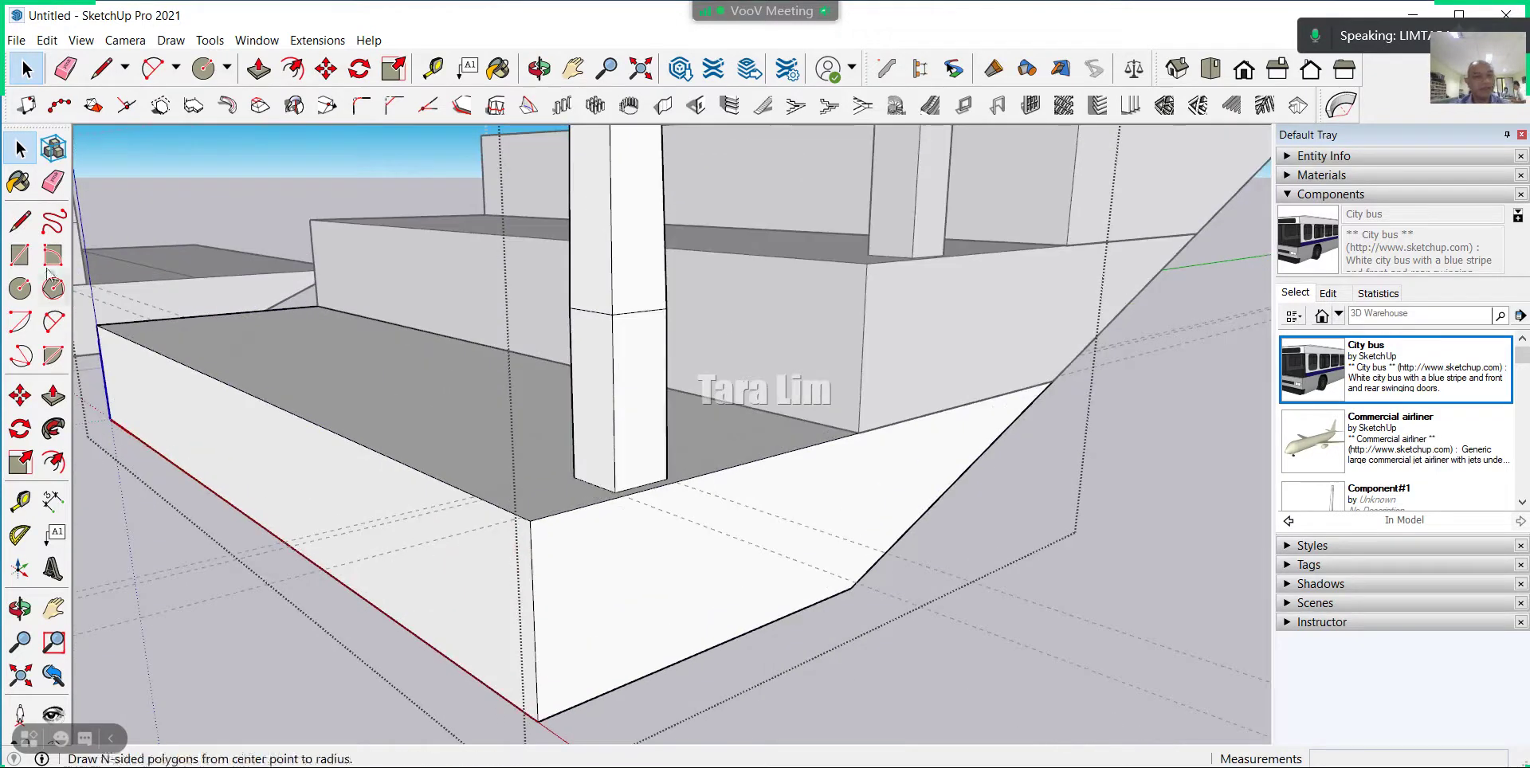
left_click(98, 71)
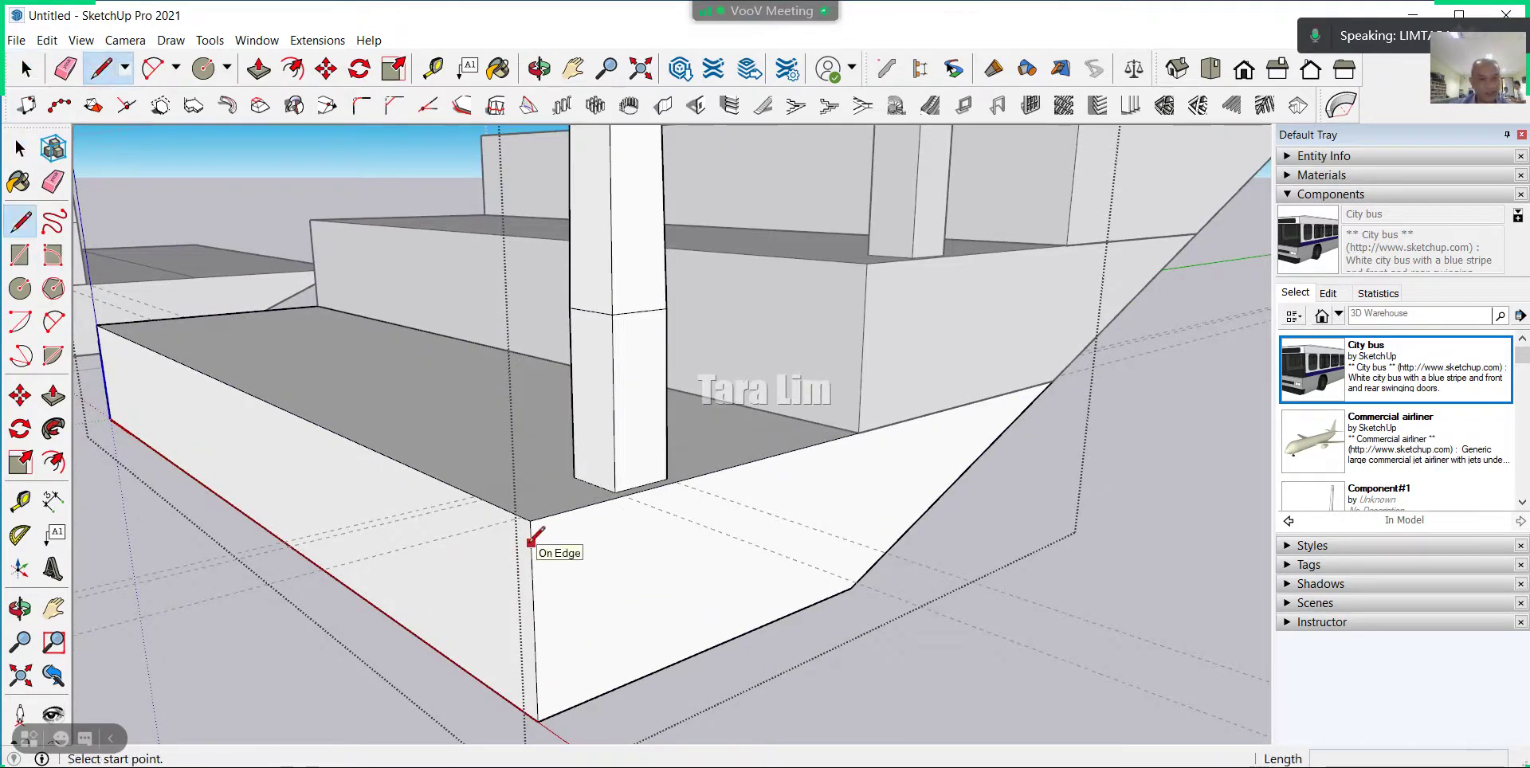
left_click(531, 543)
scroll(693, 638, "down", 2)
scroll(318, 427, "up", 3)
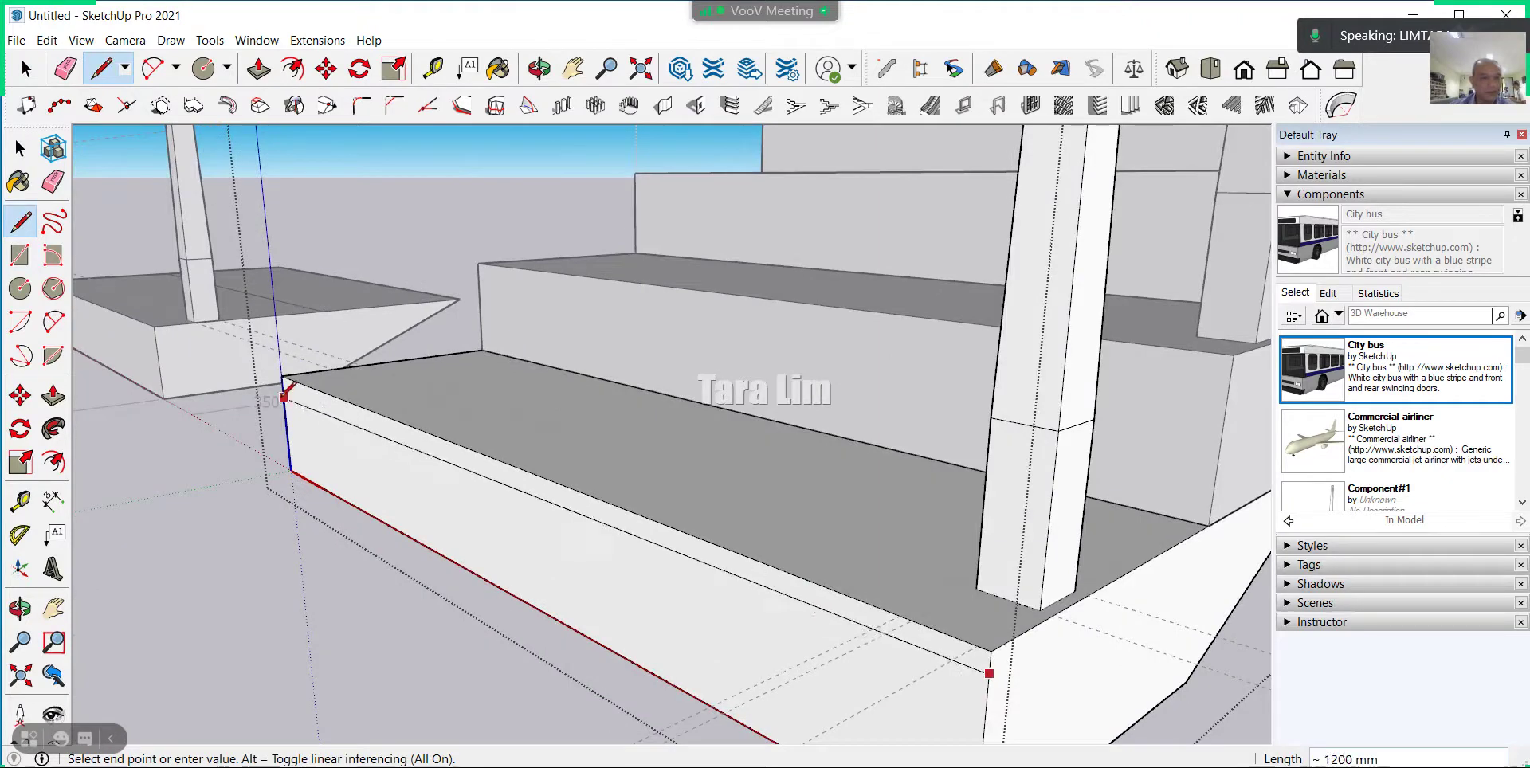
left_click(283, 386)
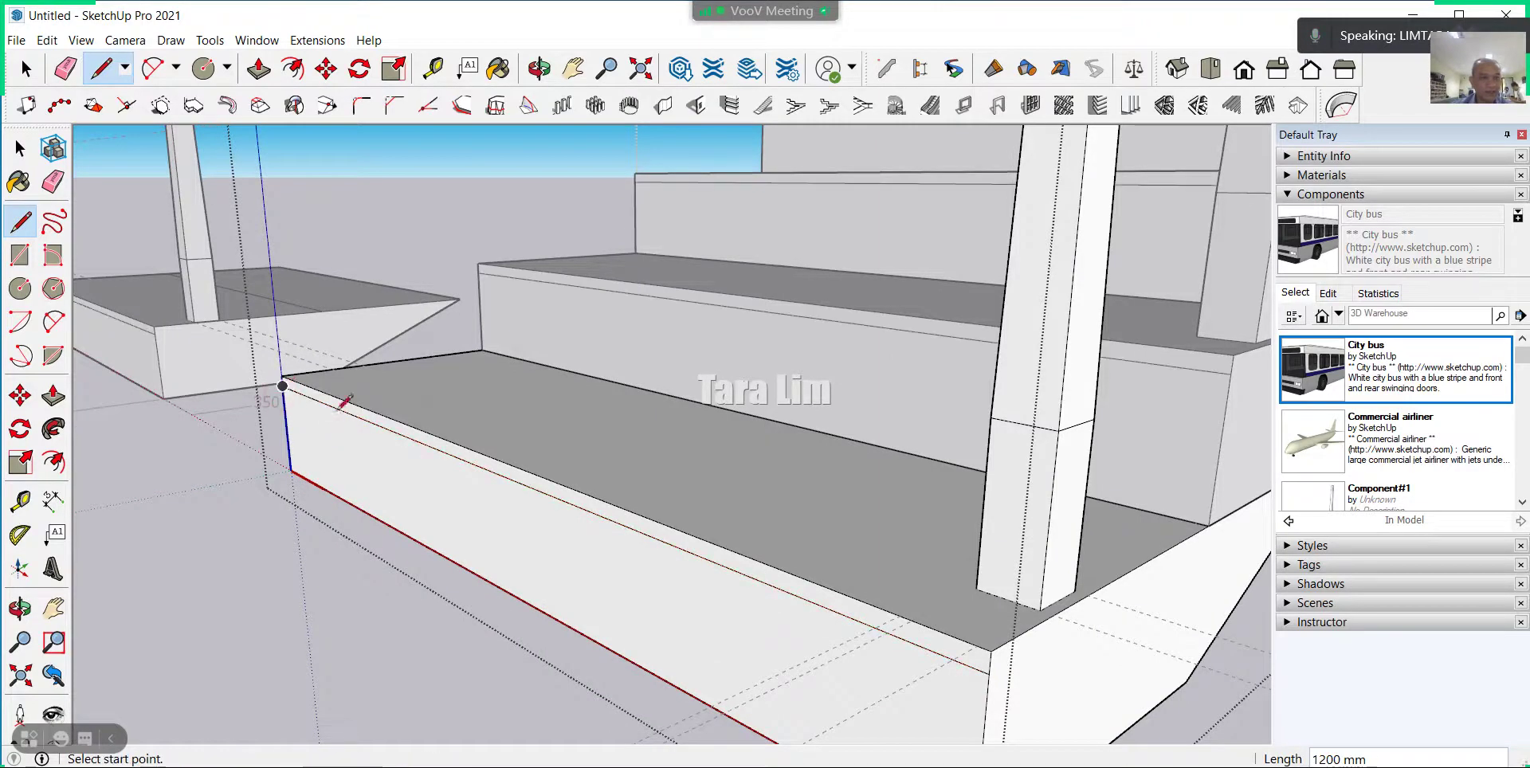
scroll(345, 401, "down", 3)
scroll(287, 404, "up", 3)
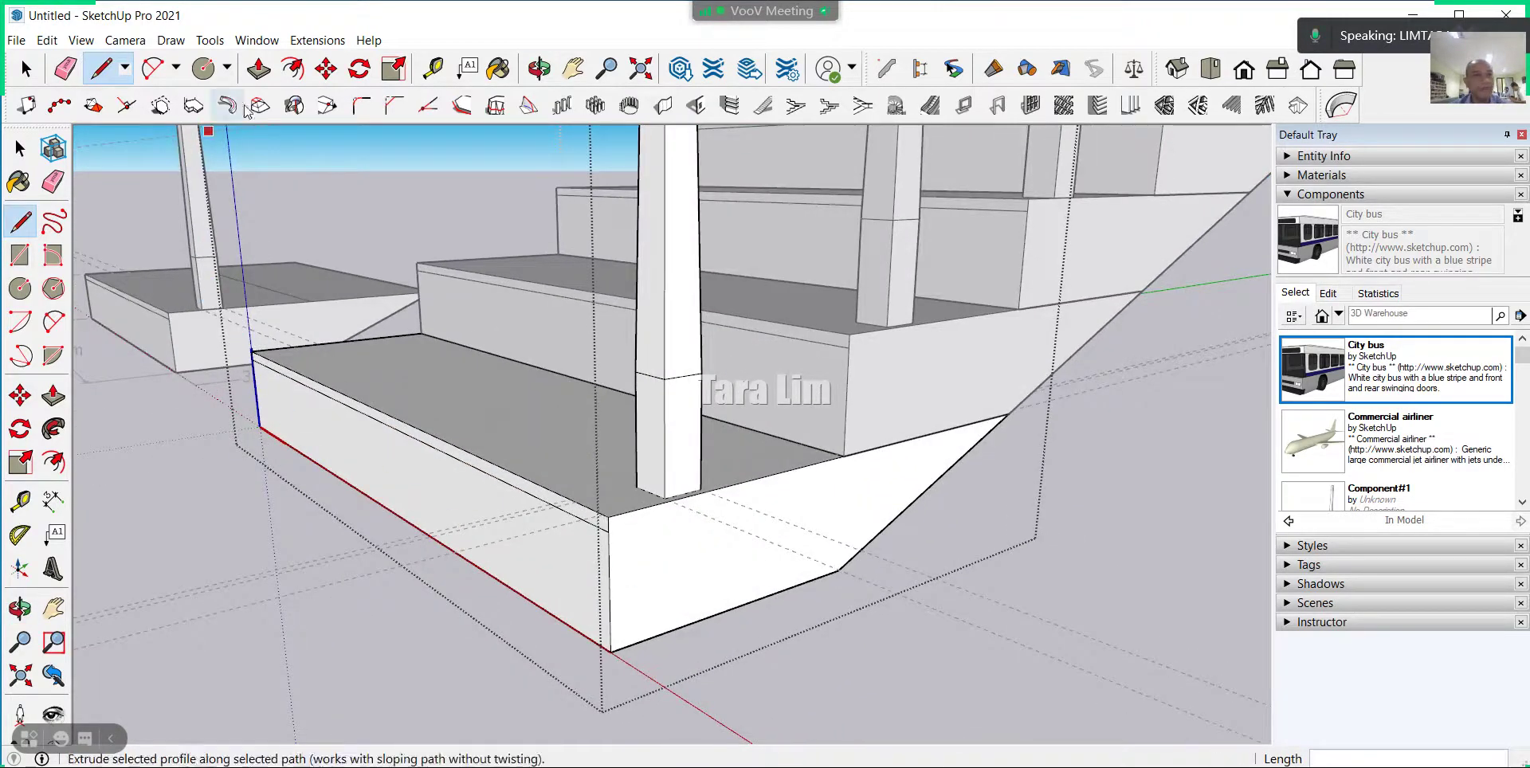
Push the top strip out 15 mm to form the nosing lip.
left_click(258, 69)
scroll(540, 536, "up", 2)
scroll(587, 513, "up", 1)
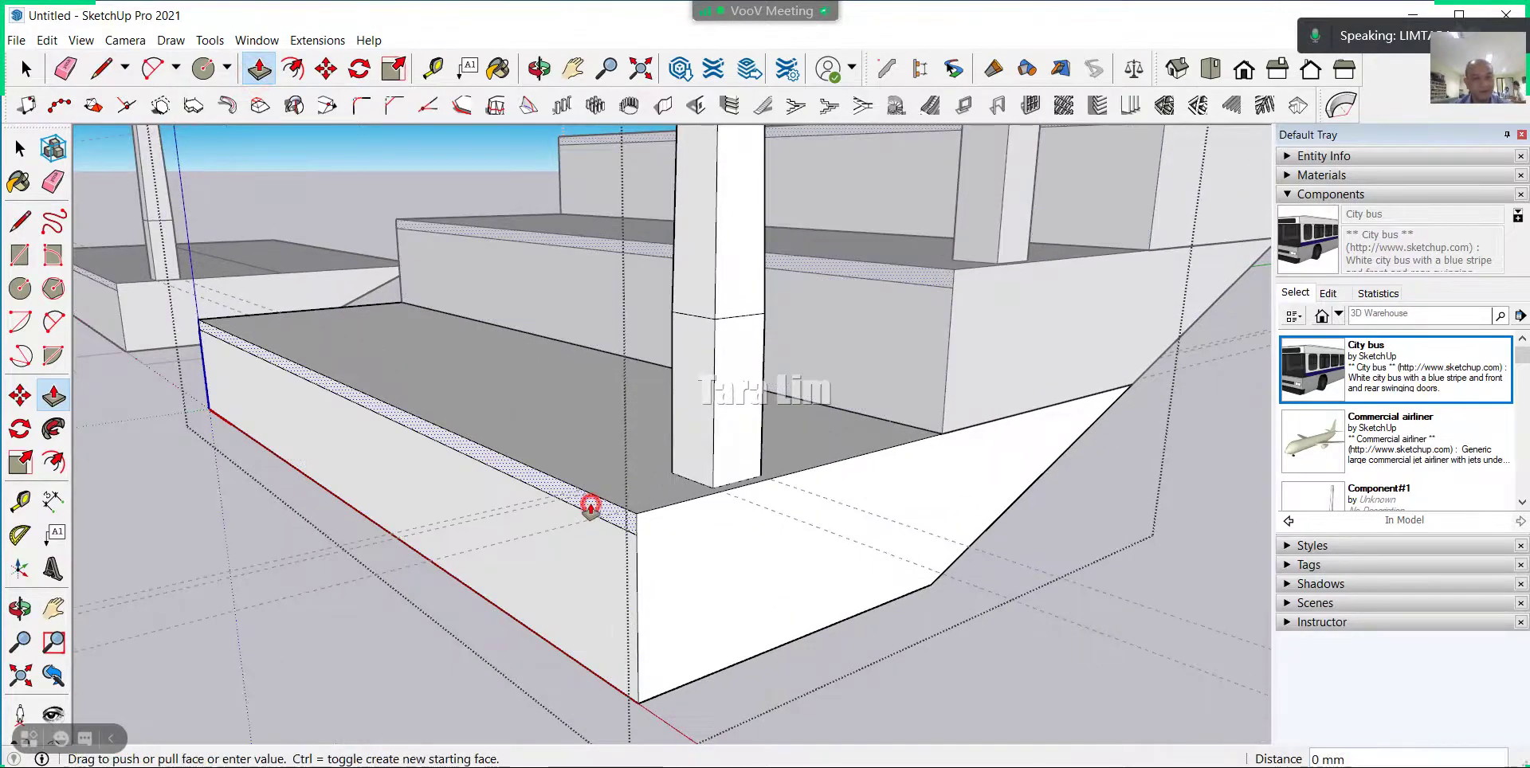
left_click_drag(590, 507, 577, 519)
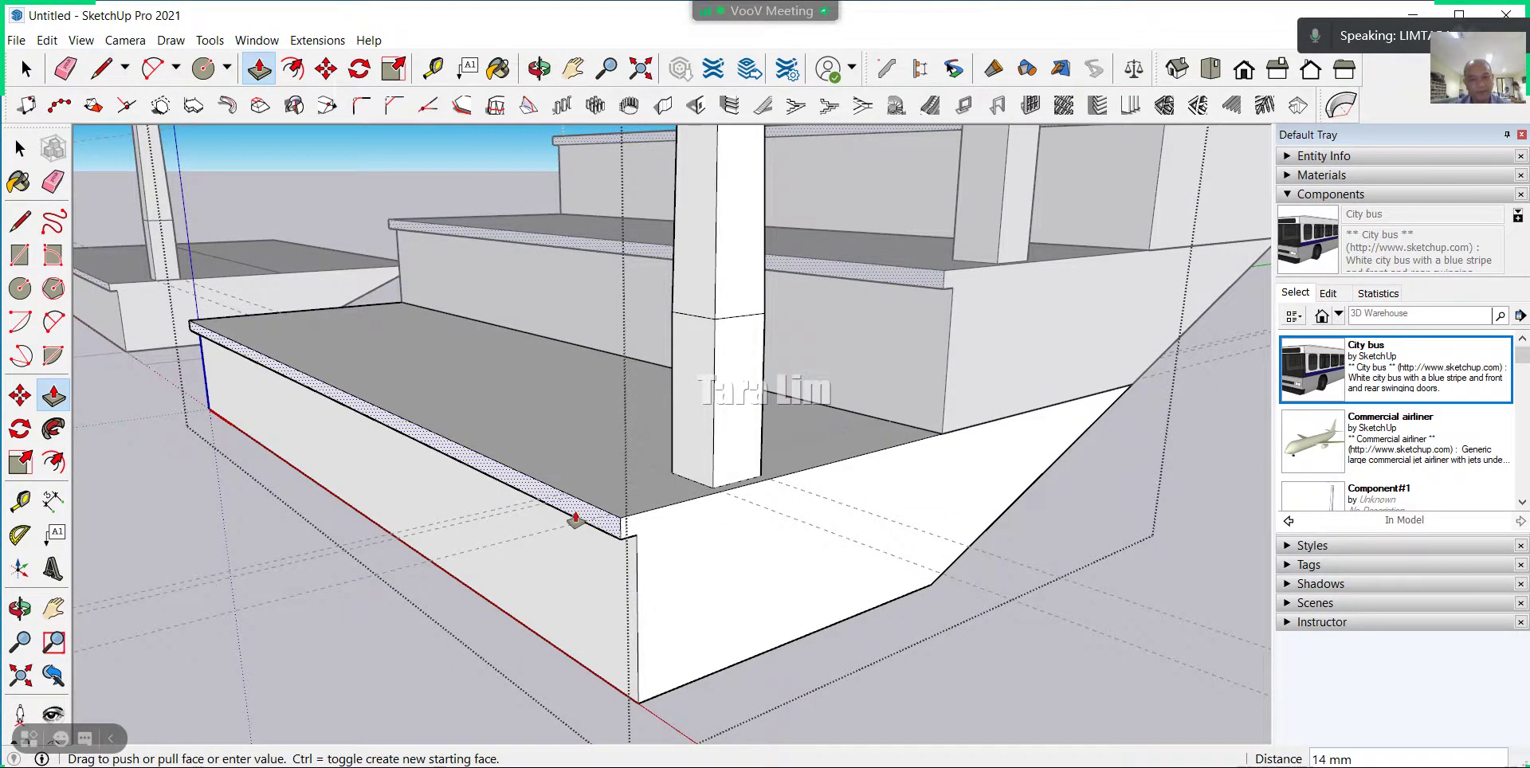
left_click_drag(576, 519, 573, 518)
scroll(630, 558, "down", 1)
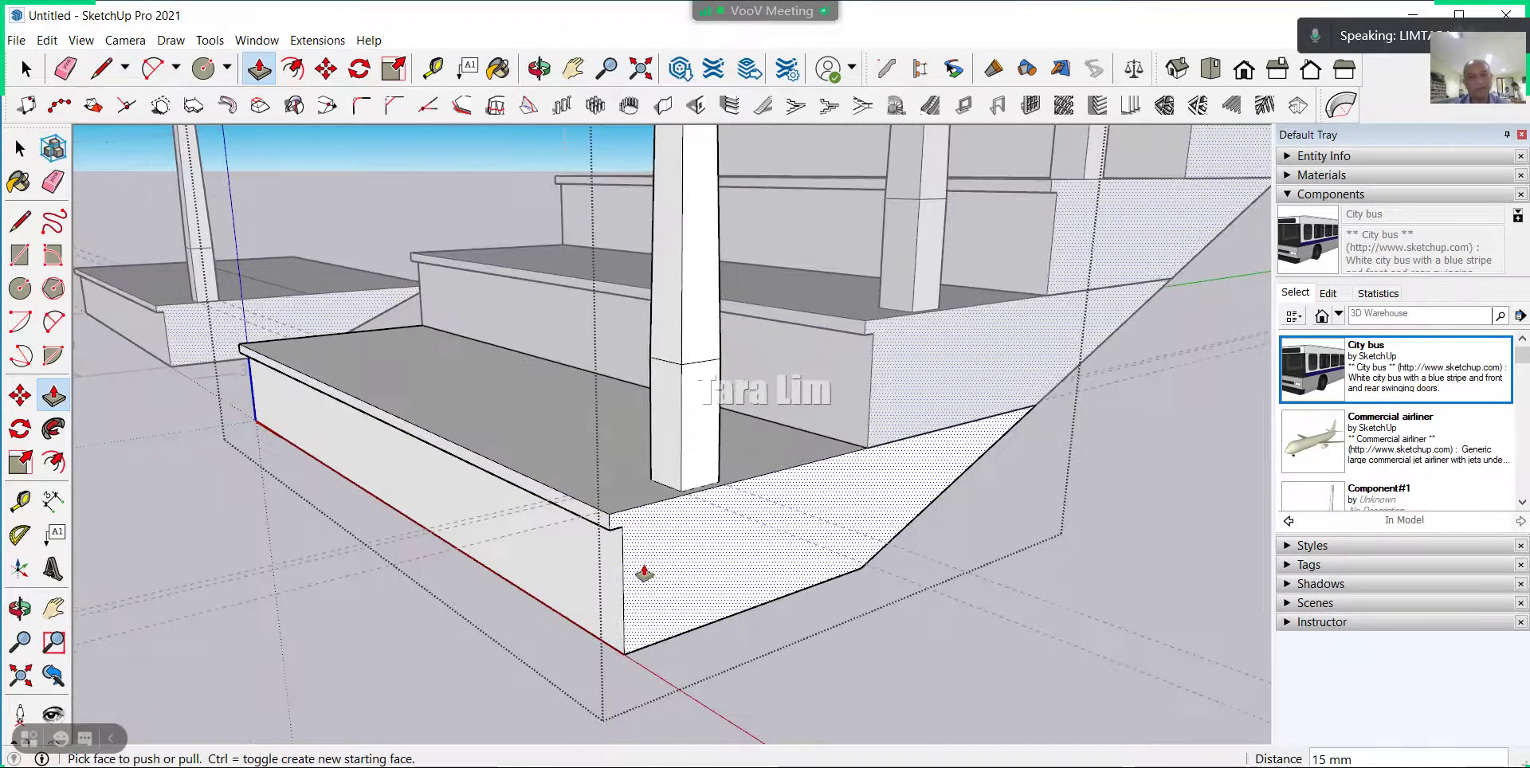
scroll(557, 546, "up", 2)
scroll(563, 512, "up", 2)
mouse_move(563, 513)
middle_mouse_down()
mouse_move(512, 547)
mouse_move(473, 486)
middle_mouse_up()
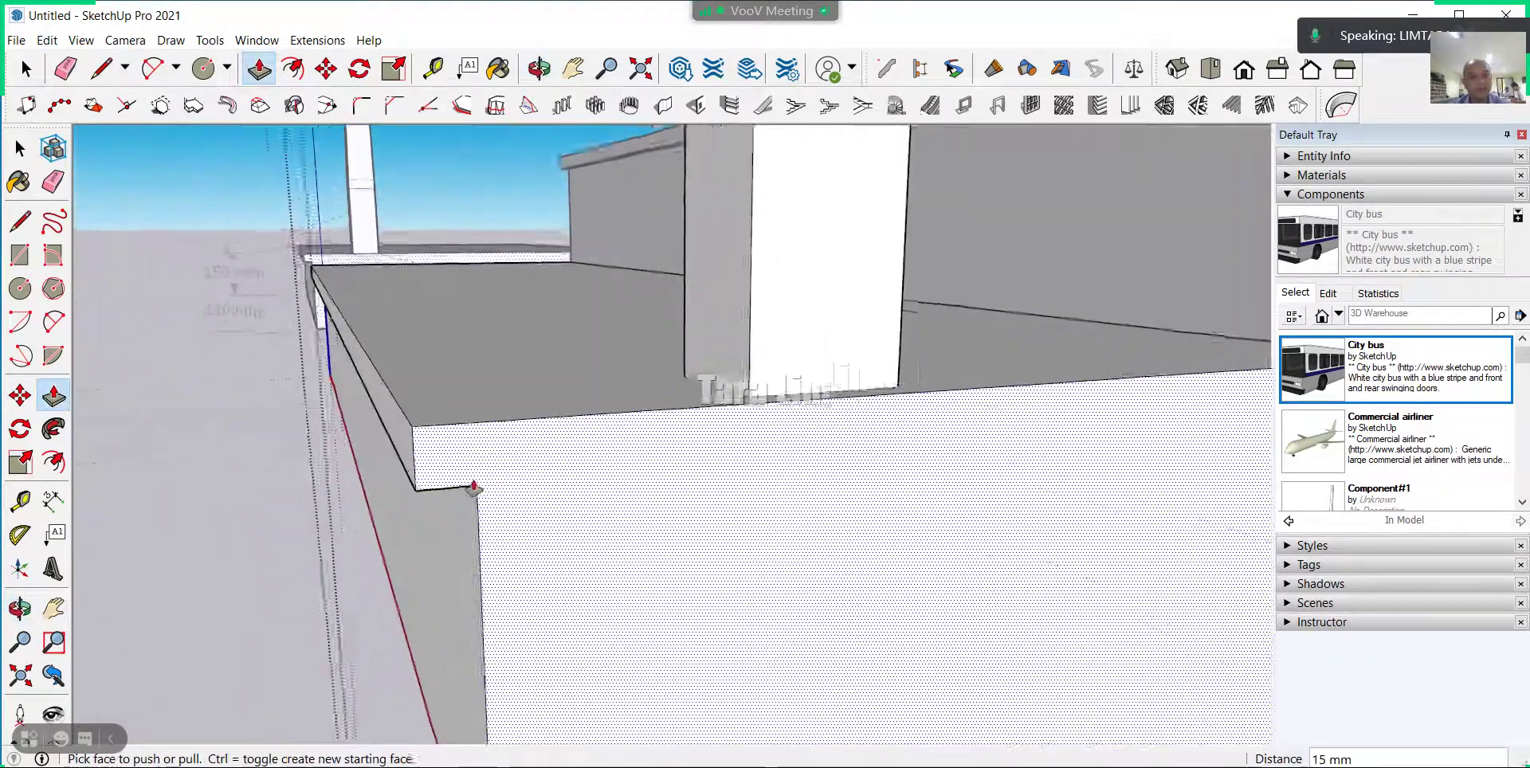
scroll(473, 486, "up", 2)
left_click(147, 73)
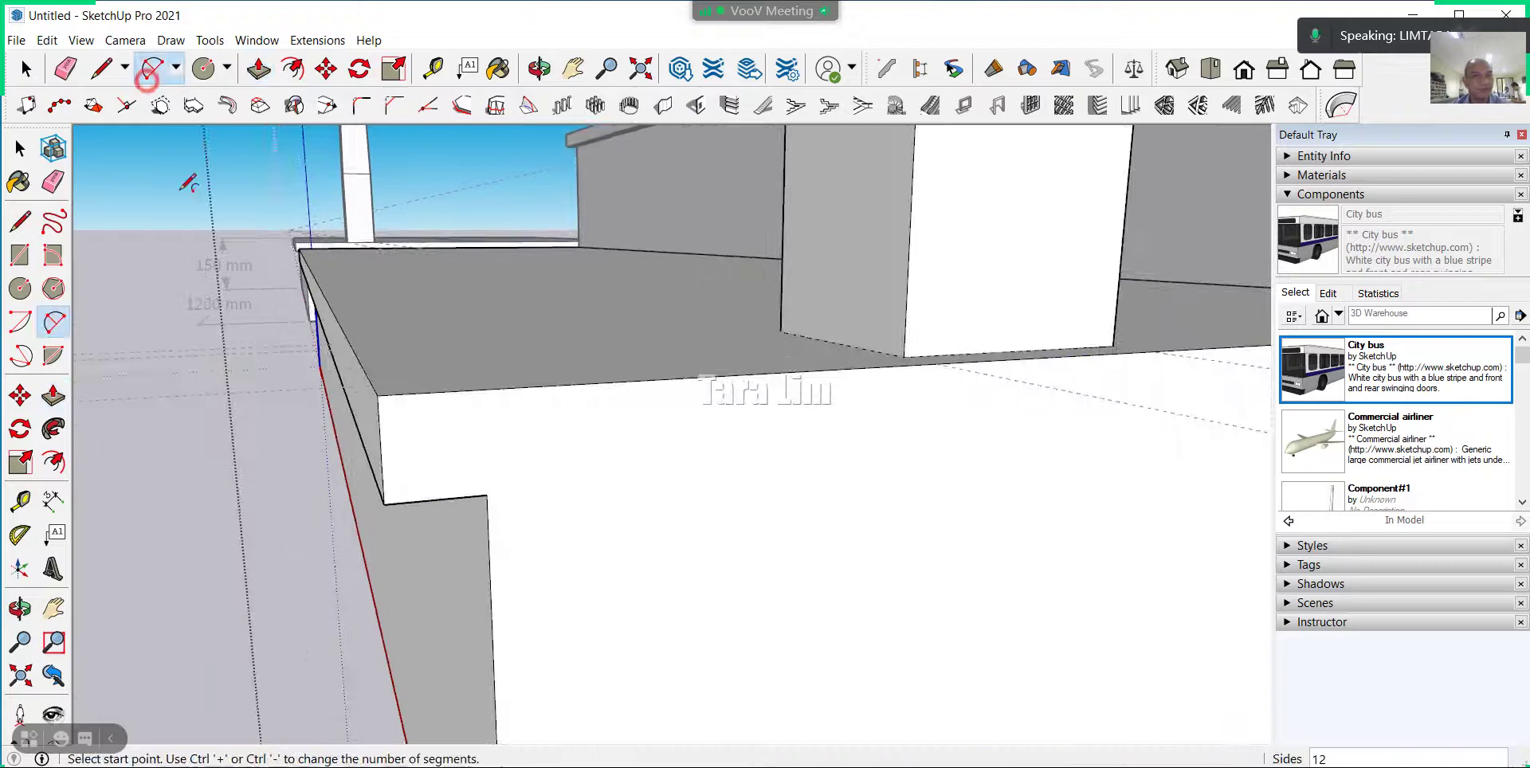
Place a Tape Measure guide across the end of the nosing lip.
left_click(436, 499)
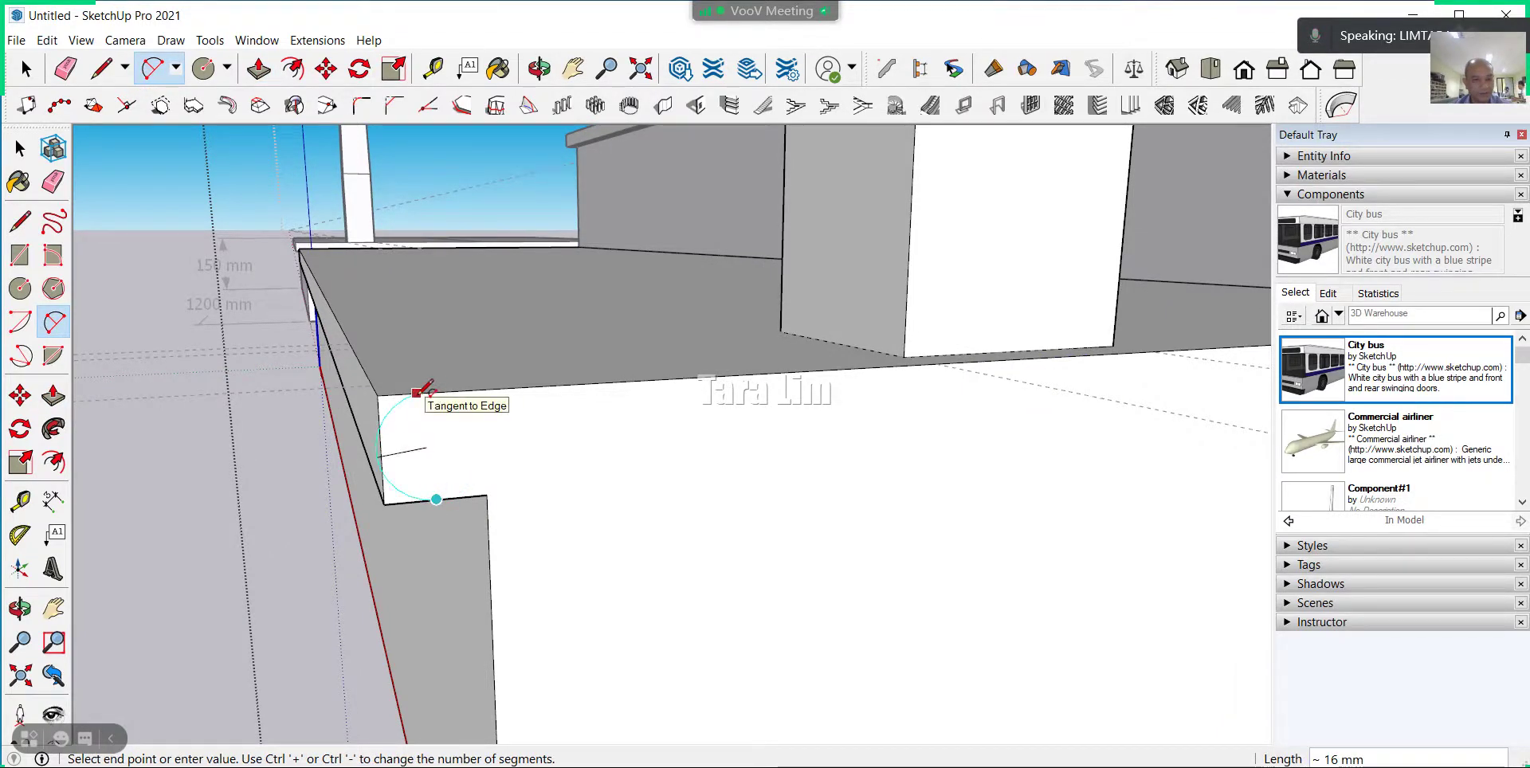
key("Escape")
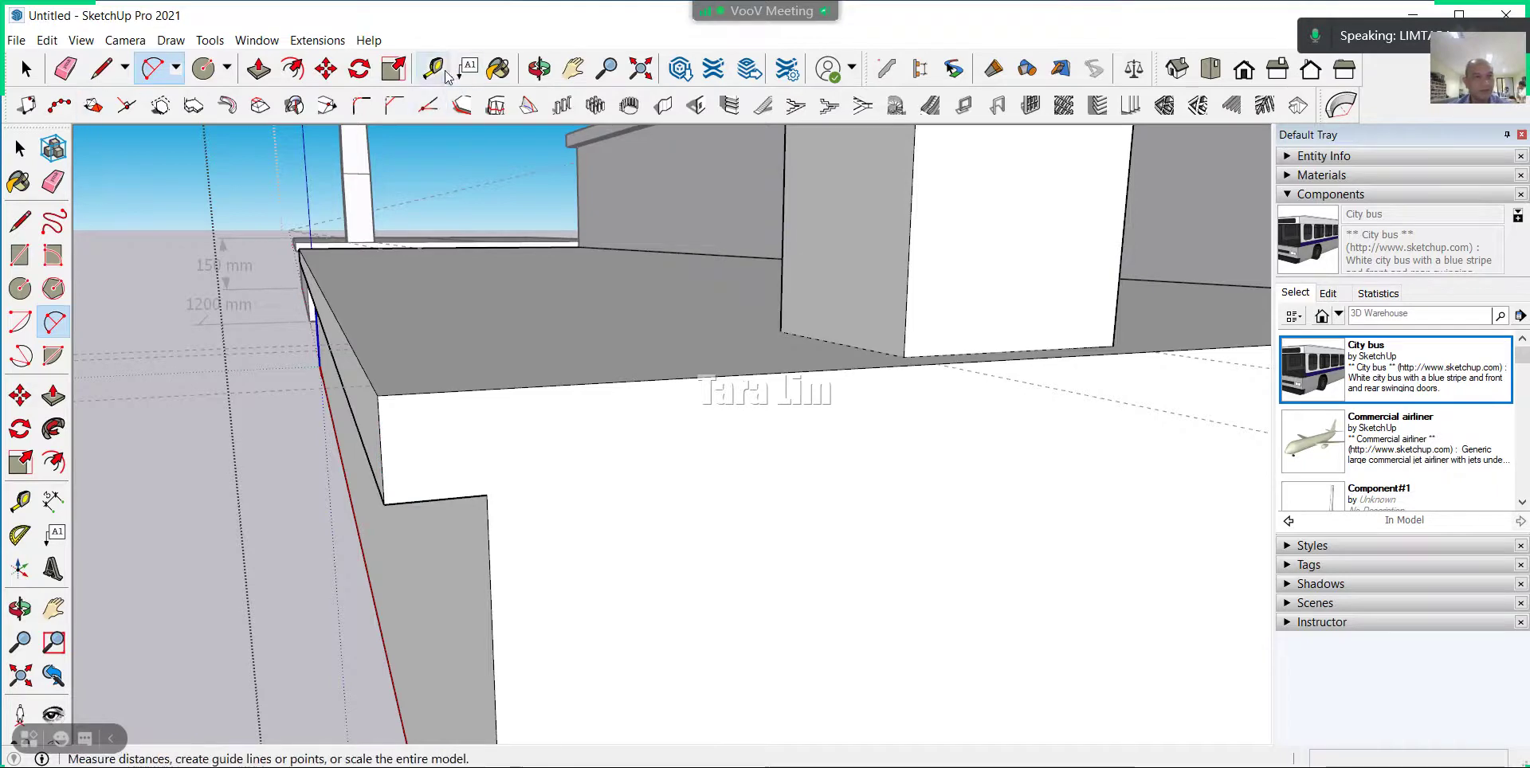
left_click(432, 68)
scroll(414, 415, "up", 1)
left_click(364, 435)
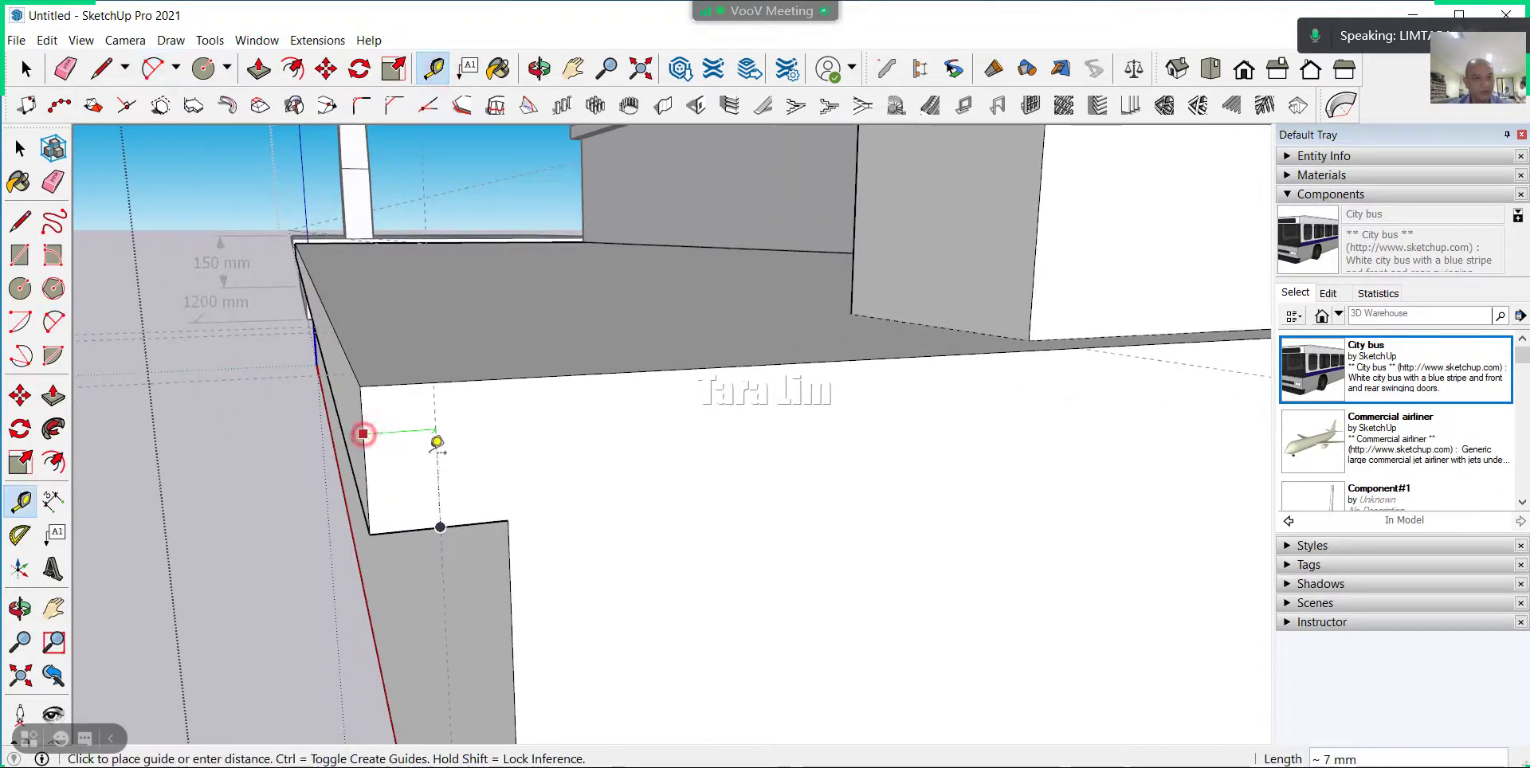
left_click(441, 525)
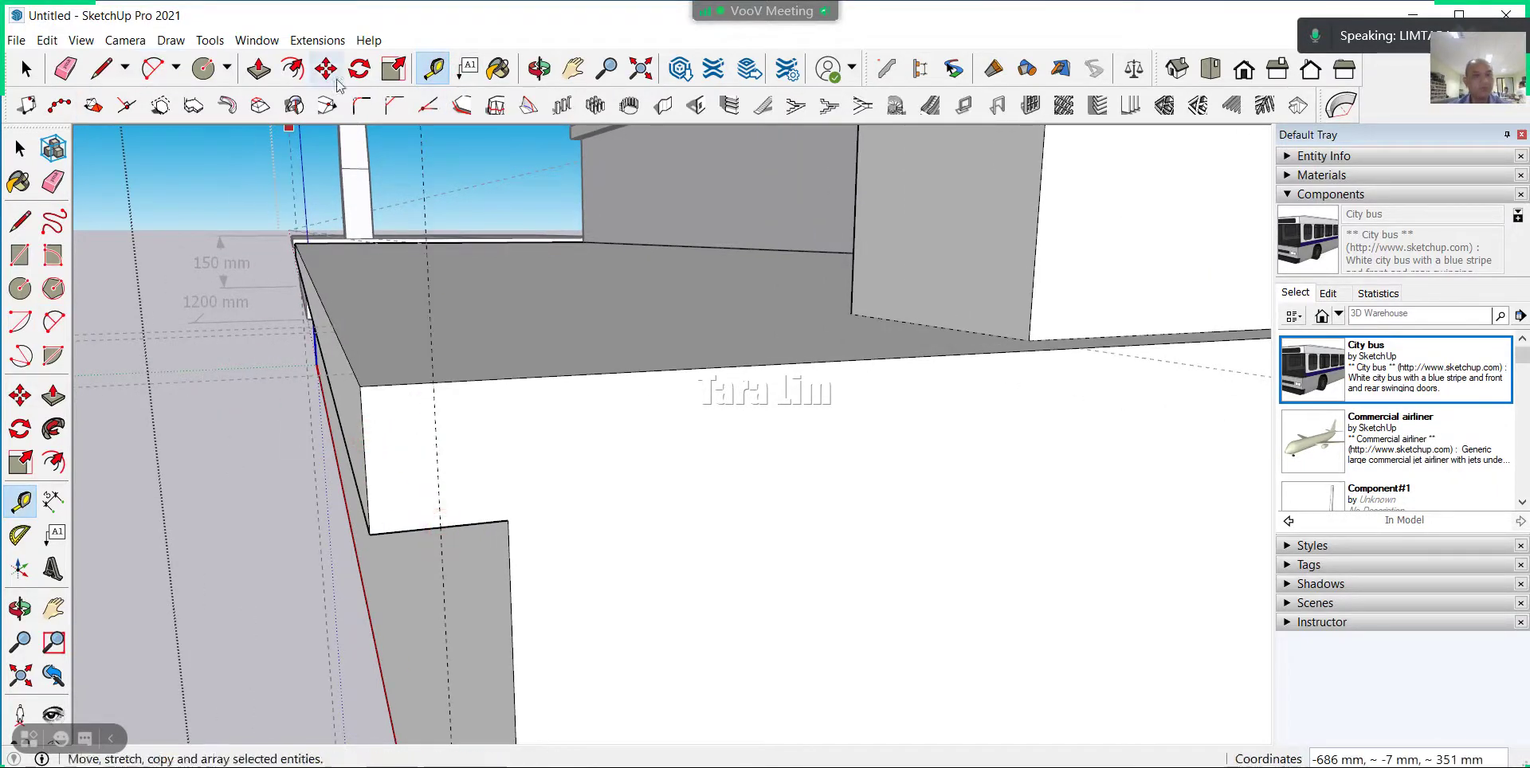
Draw a 2-point arc from the guide at the top edge to the nosing bottom, bulged half-round.
left_click(154, 72)
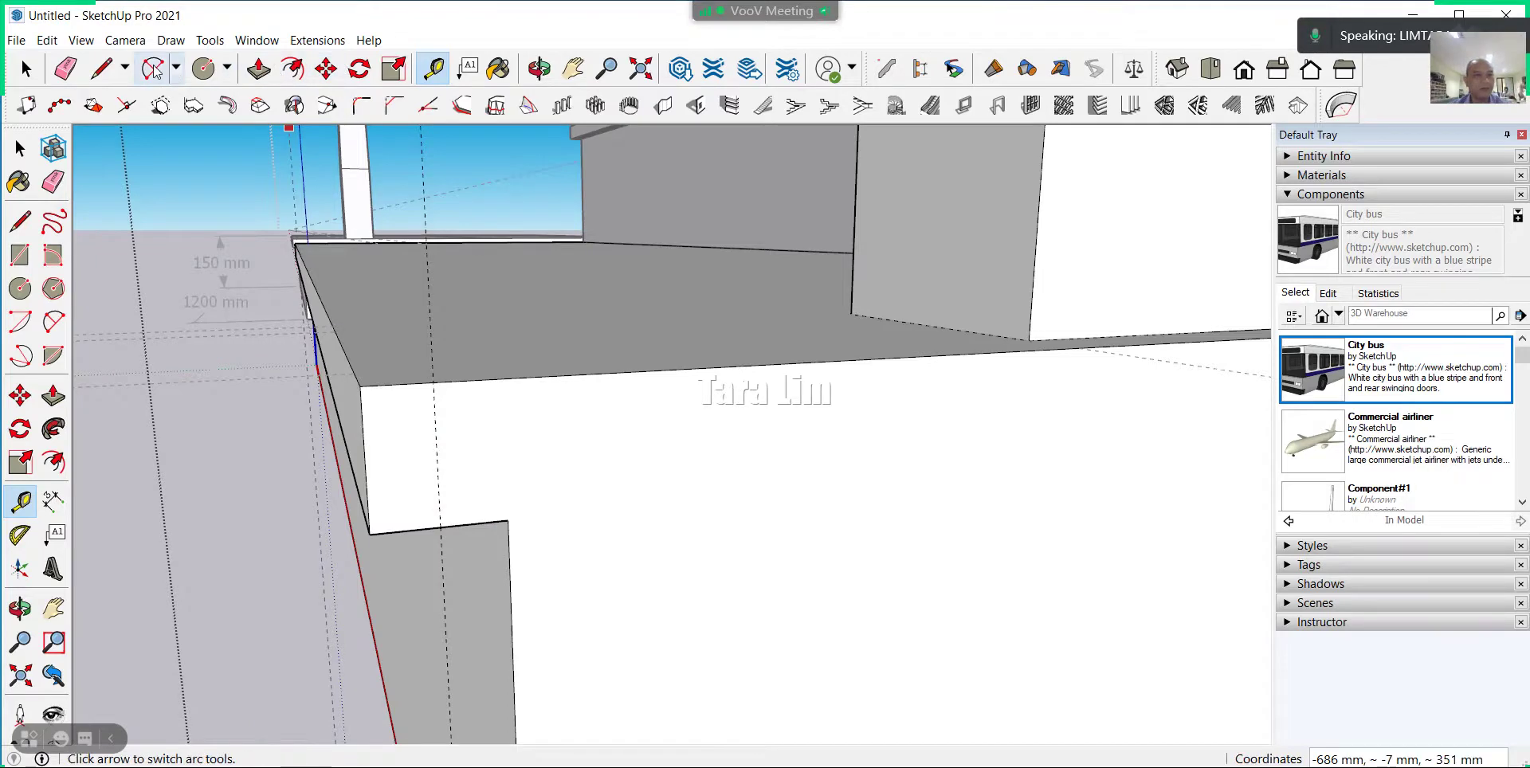
left_click(433, 382)
left_click(440, 526)
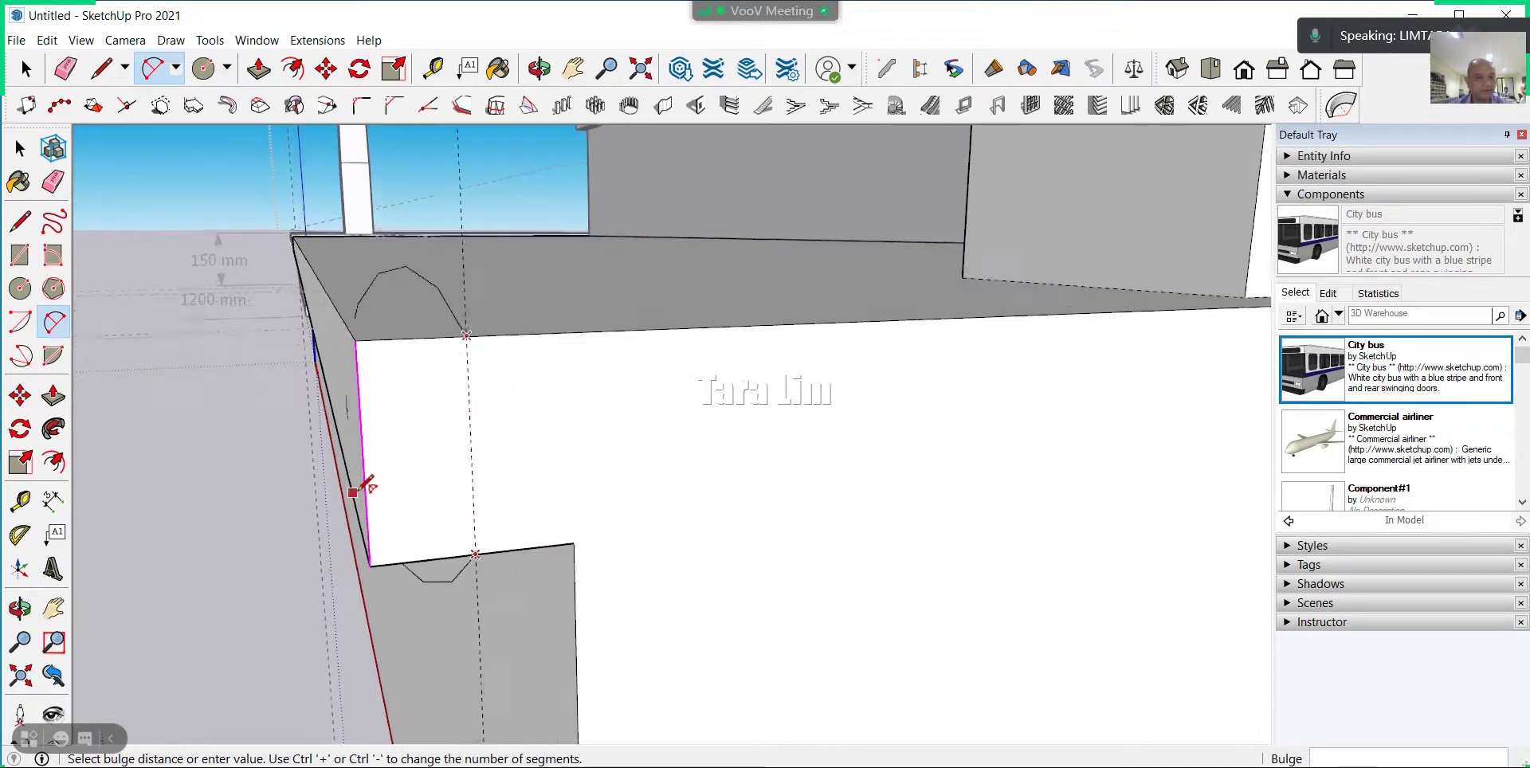
middle_click_drag(378, 460, 478, 450)
left_click(430, 449)
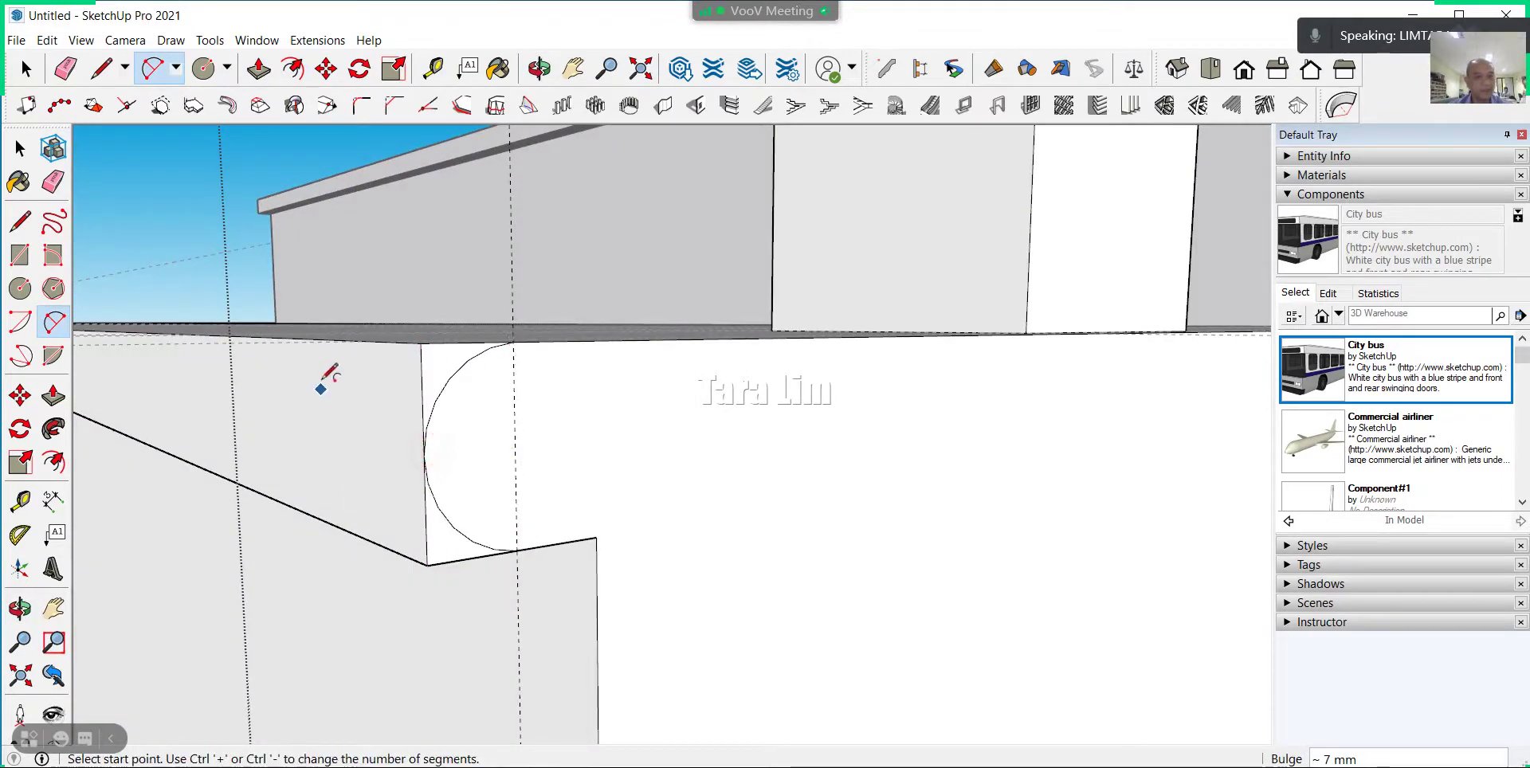
mouse_move(321, 387)
middle_mouse_down()
mouse_move(400, 479)
mouse_move(530, 488)
mouse_move(551, 568)
mouse_move(512, 588)
mouse_move(854, 447)
mouse_move(648, 529)
mouse_move(261, 187)
middle_mouse_up()
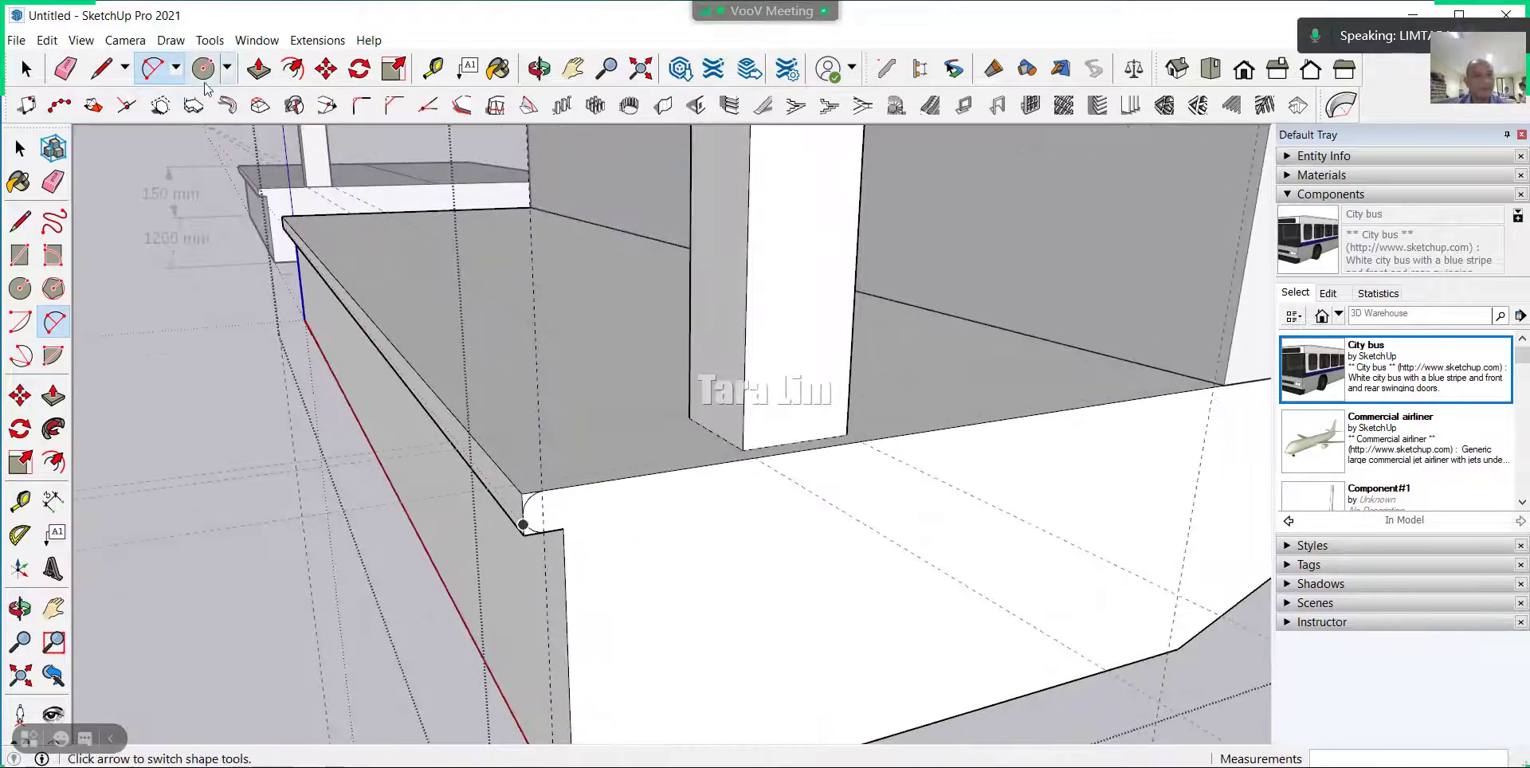
Push/Pull the rounded end face 1200 mm along the bottom step's front edge.
left_click(259, 73)
middle_click_drag(479, 518, 529, 564)
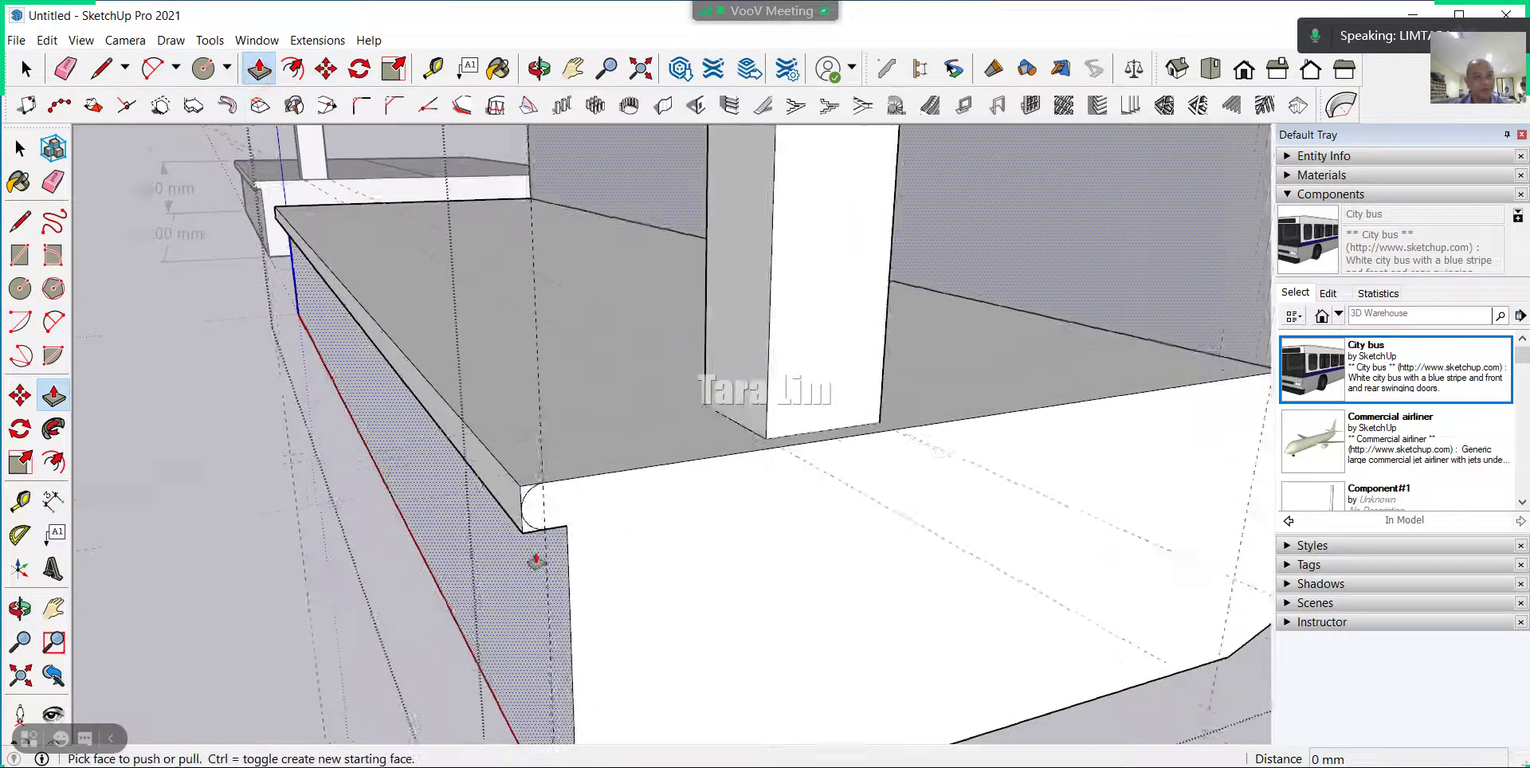
scroll(523, 488, "up", 2)
scroll(520, 468, "up", 1)
left_click_drag(520, 469, 348, 315)
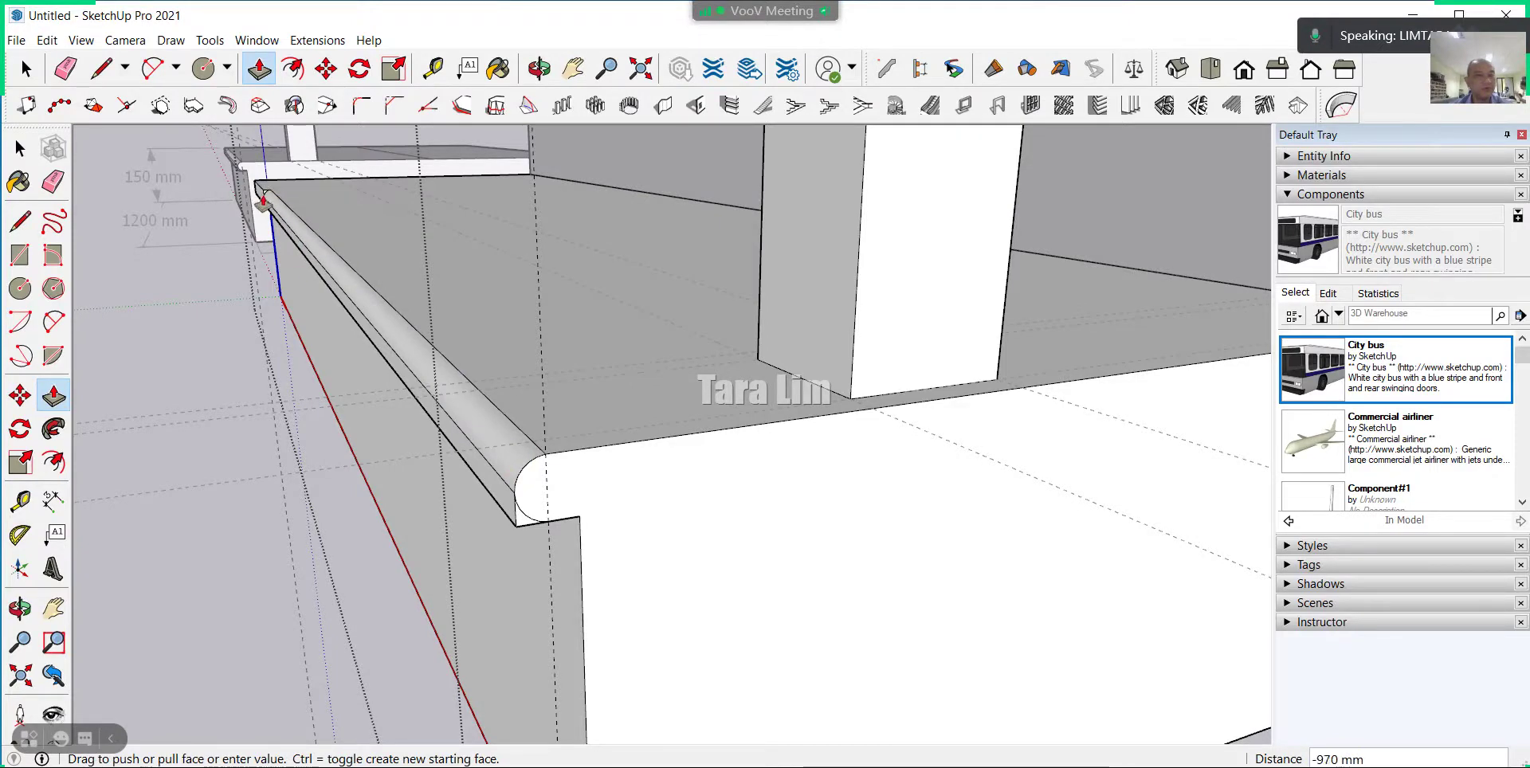
mouse_move(263, 203)
middle_mouse_down()
mouse_move(502, 331)
mouse_move(271, 311)
middle_mouse_up()
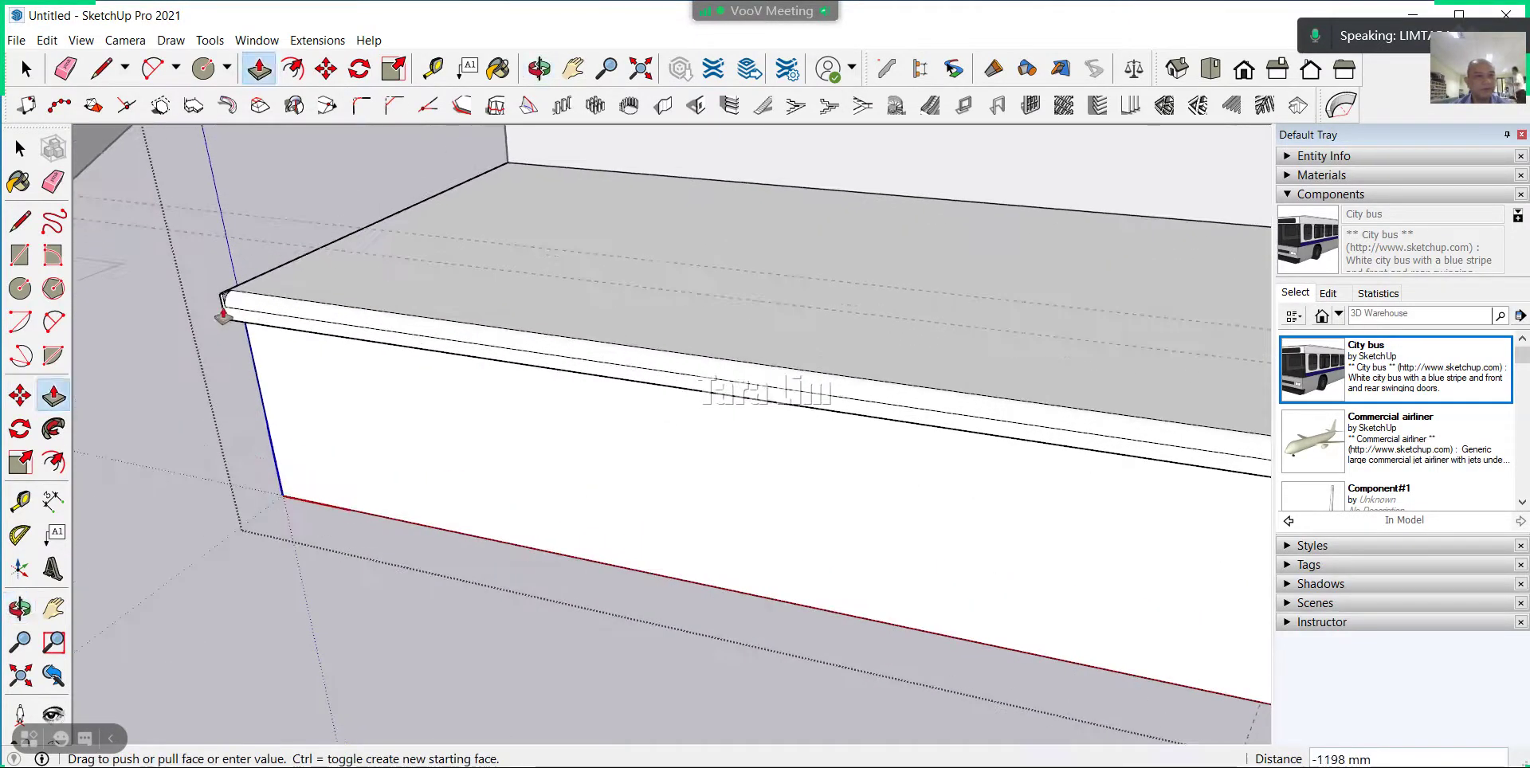
left_click(224, 327)
Orbit and zoom along the step's left edge to inspect the rounded nosing.
scroll(140, 263, "down", 1)
scroll(141, 267, "down", 2)
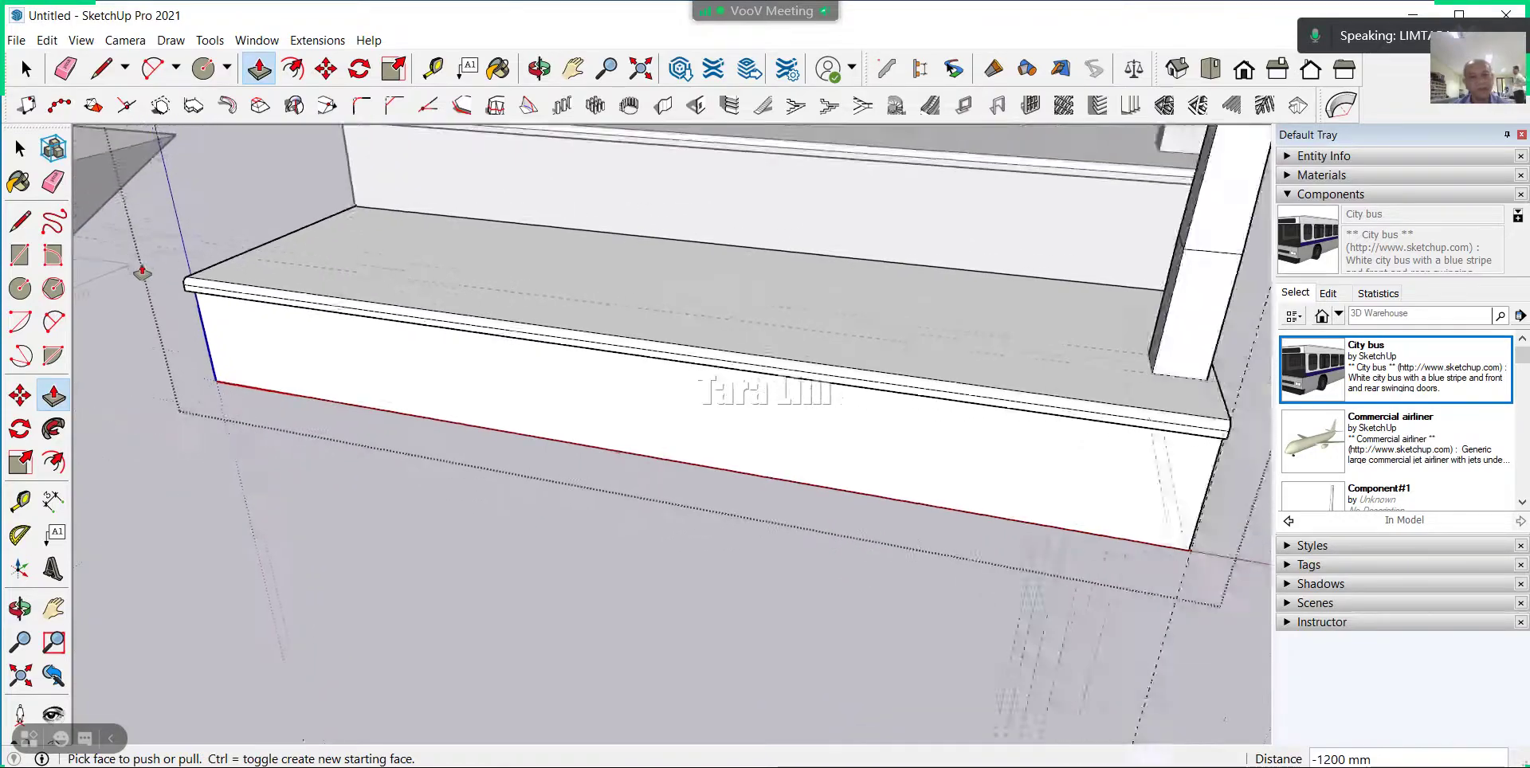
scroll(768, 467, "down", 2)
middle_click_drag(767, 468, 437, 417)
scroll(512, 342, "up", 1)
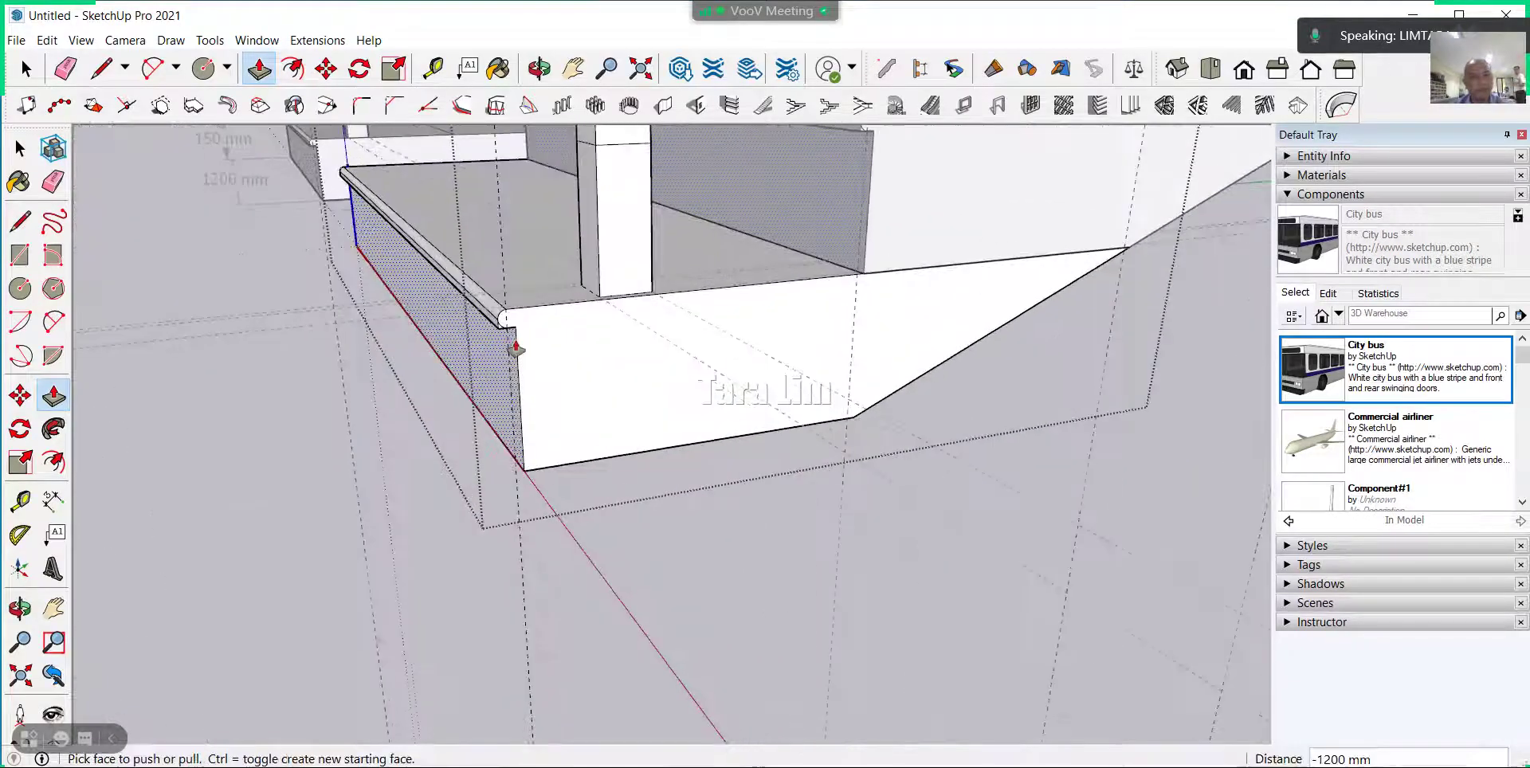
scroll(488, 336, "up", 2)
scroll(488, 337, "up", 1)
scroll(490, 328, "up", 1)
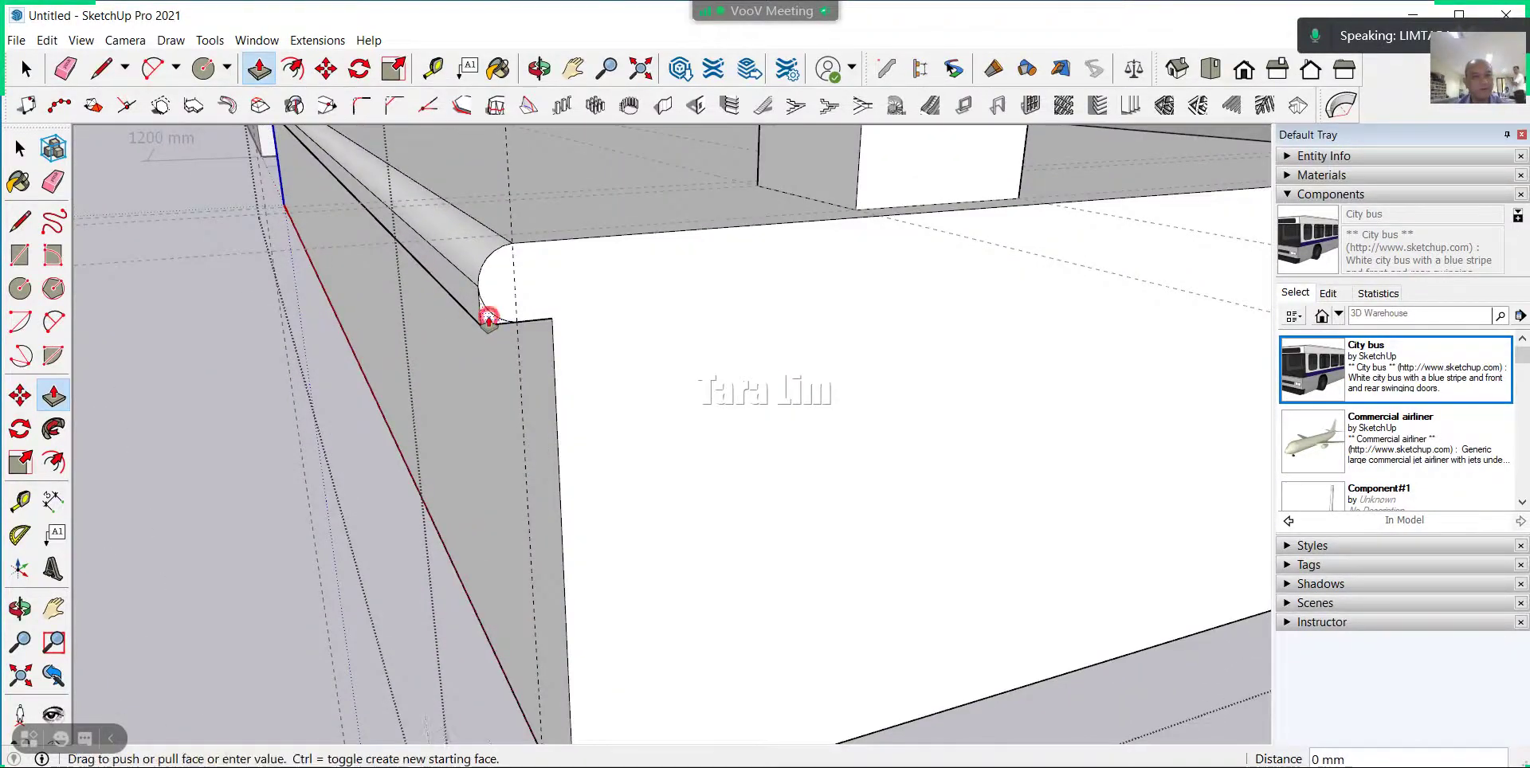
left_click(488, 319)
scroll(444, 369, "down", 1)
scroll(567, 417, "down", 2)
scroll(625, 450, "down", 2)
scroll(630, 455, "down", 1)
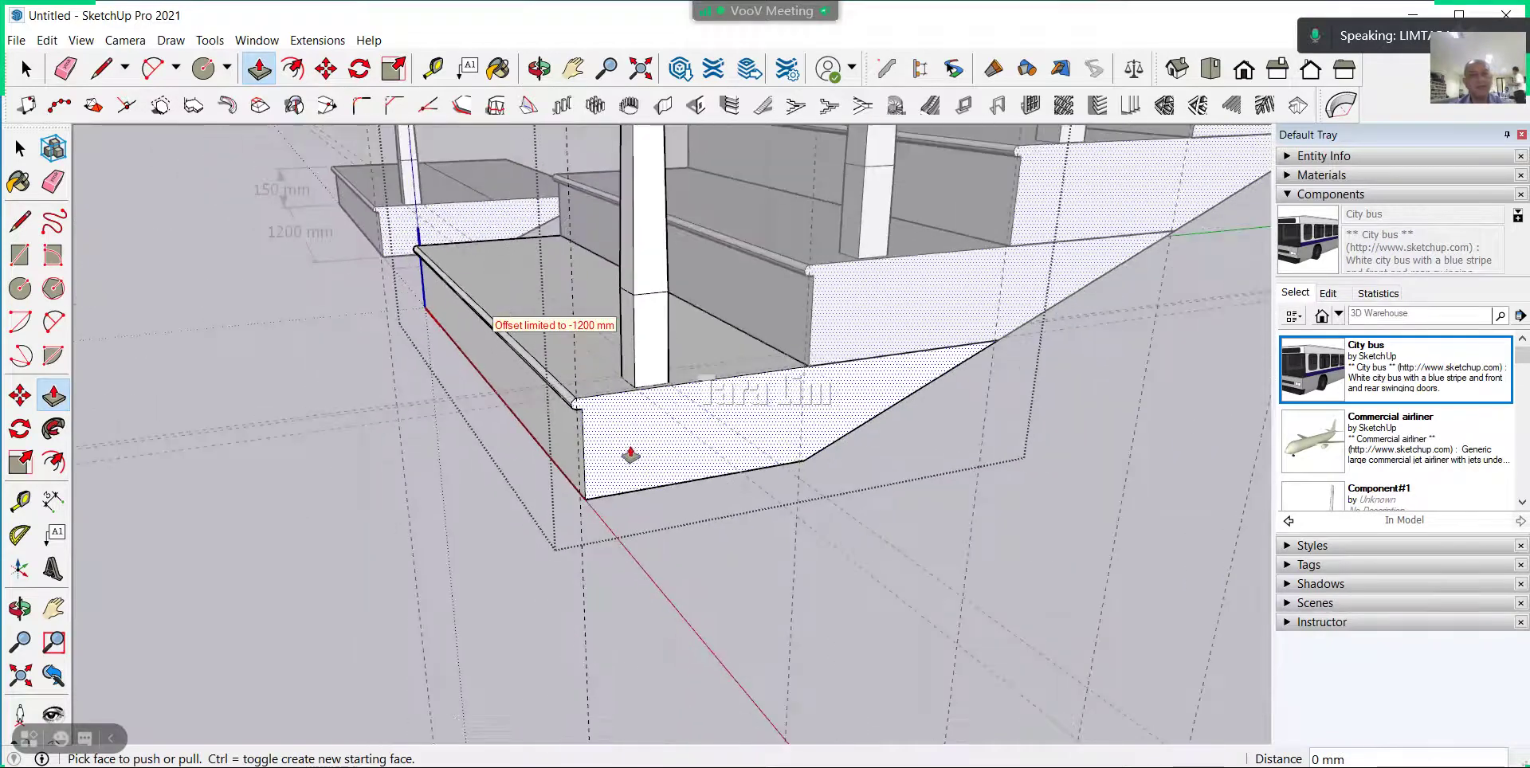
scroll(630, 454, "down", 1)
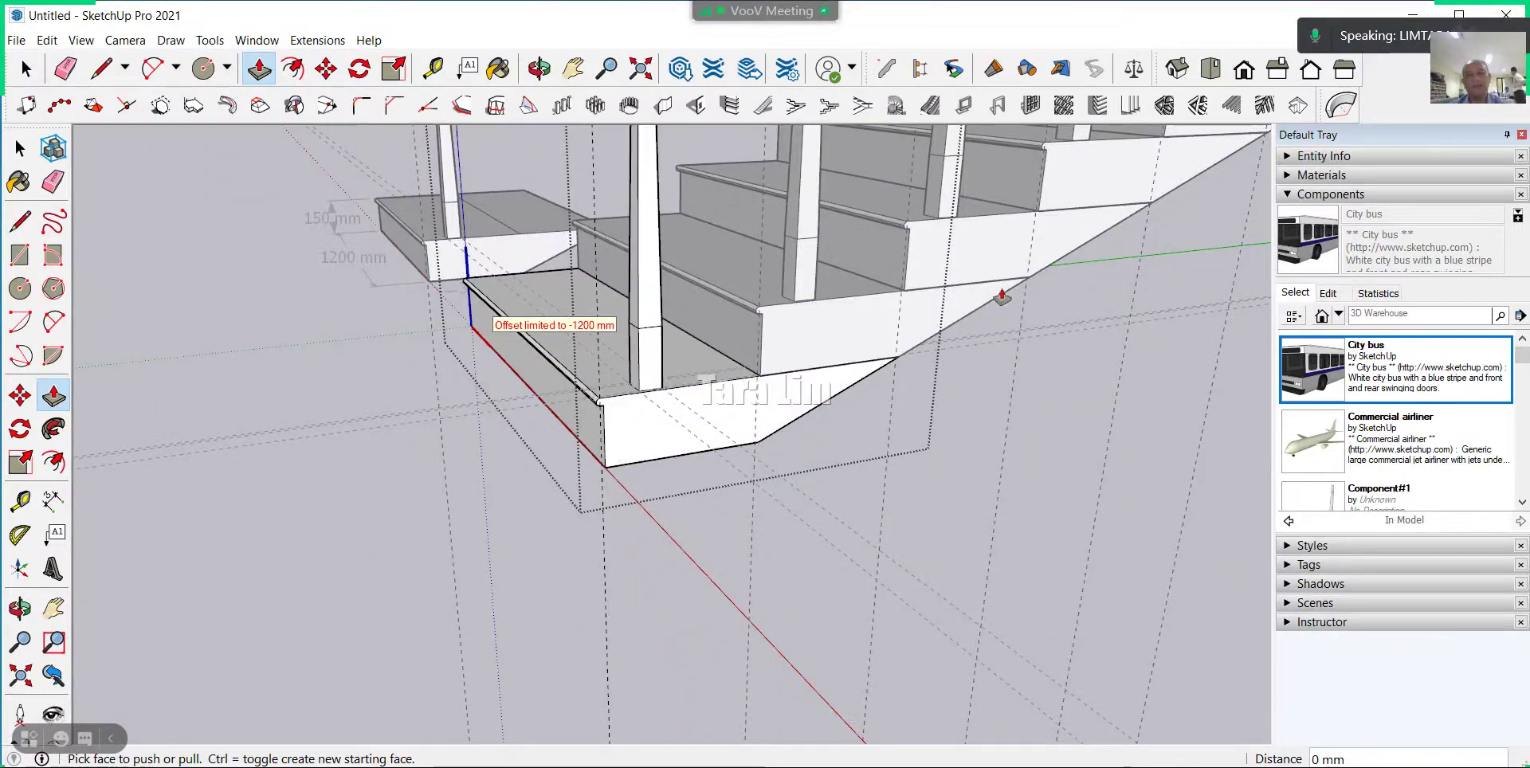
scroll(728, 410, "down", 2)
scroll(998, 332, "down", 1)
scroll(1043, 259, "down", 1)
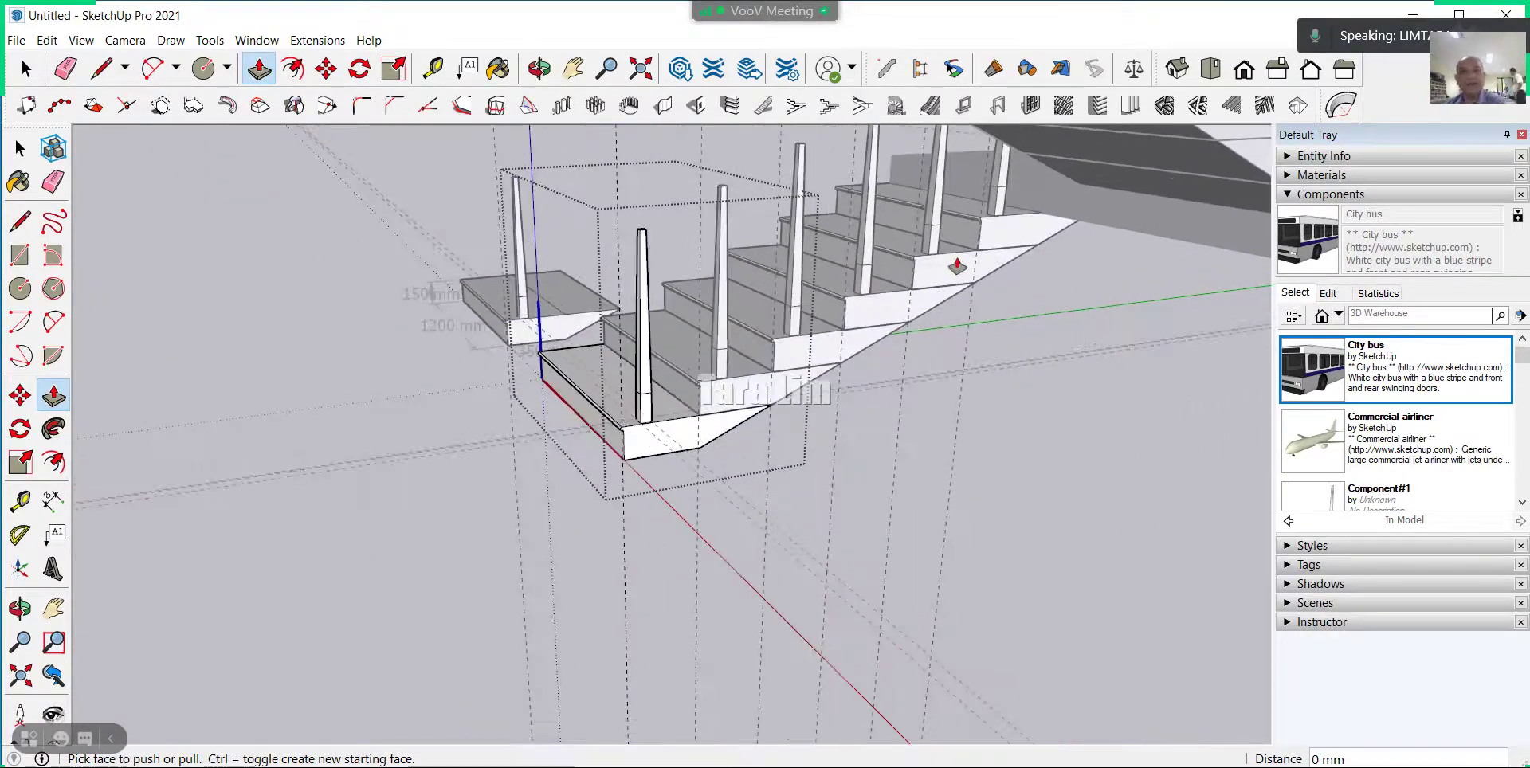
Clear the staircase selection and delete all guide lines.
middle_click_drag(772, 381, 170, 283)
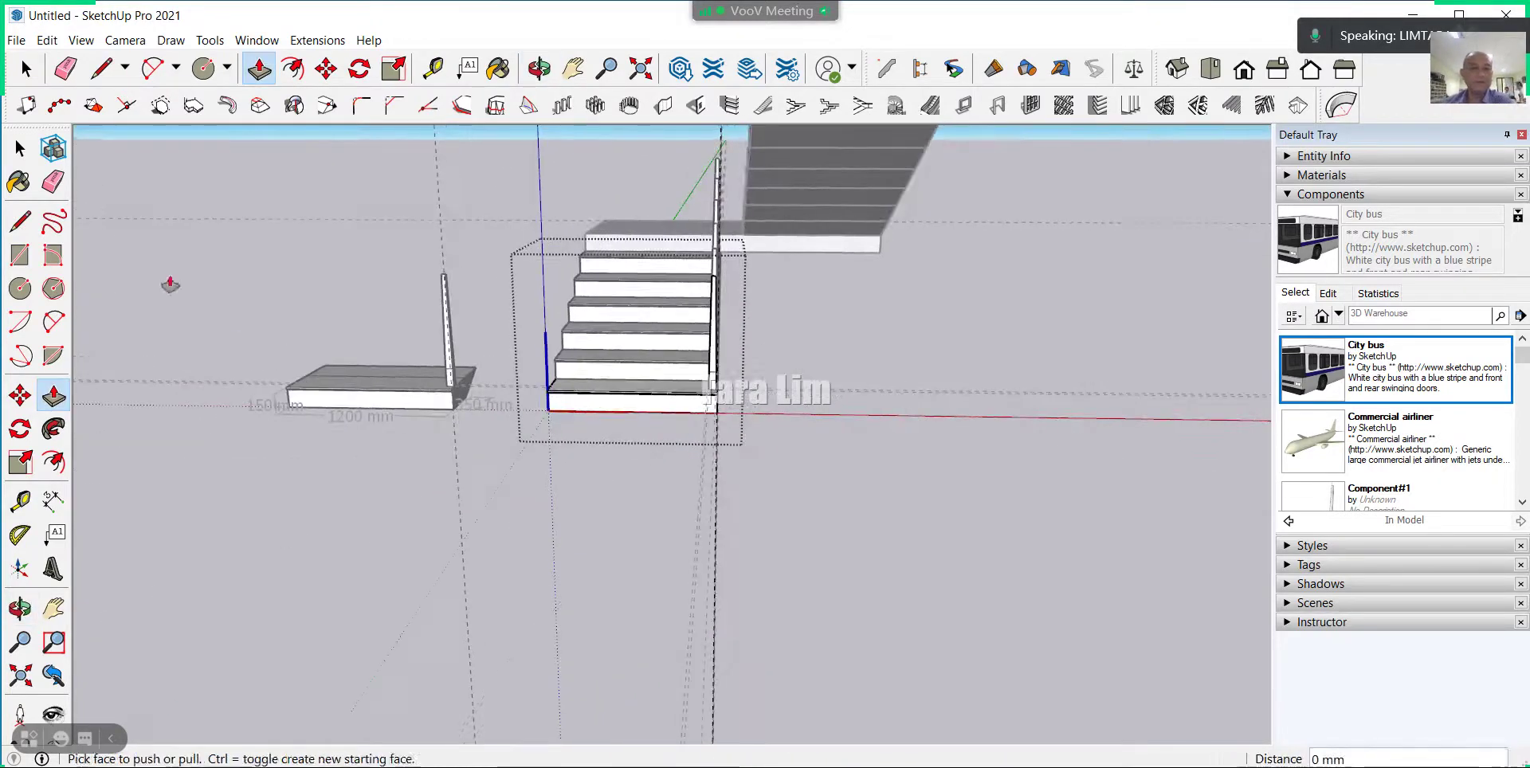
left_click(25, 70)
left_click(184, 245)
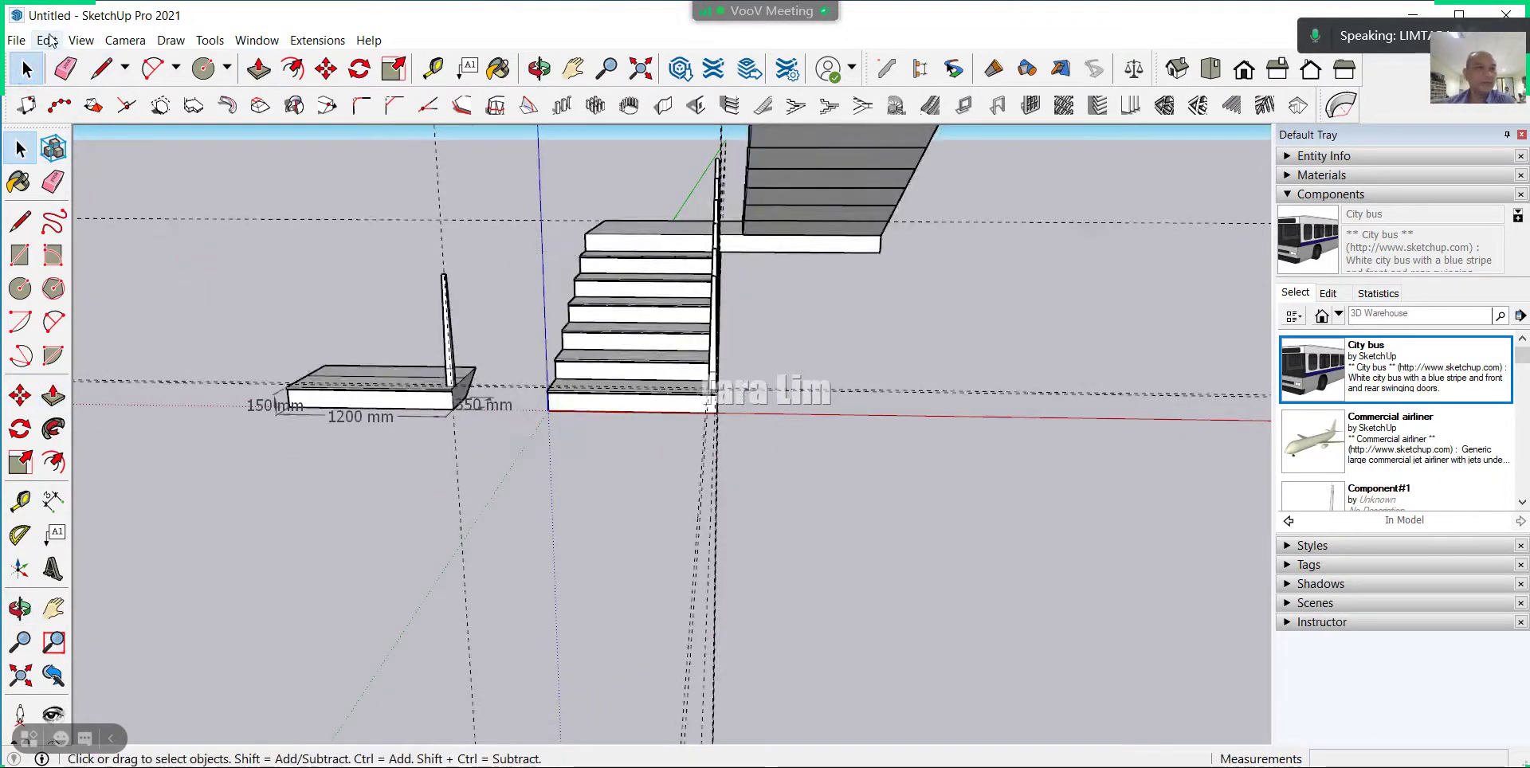
left_click(46, 39)
left_click(64, 201)
Orbit to an angled view of the staircase and adjust the zoom.
middle_click_drag(171, 290, 766, 453)
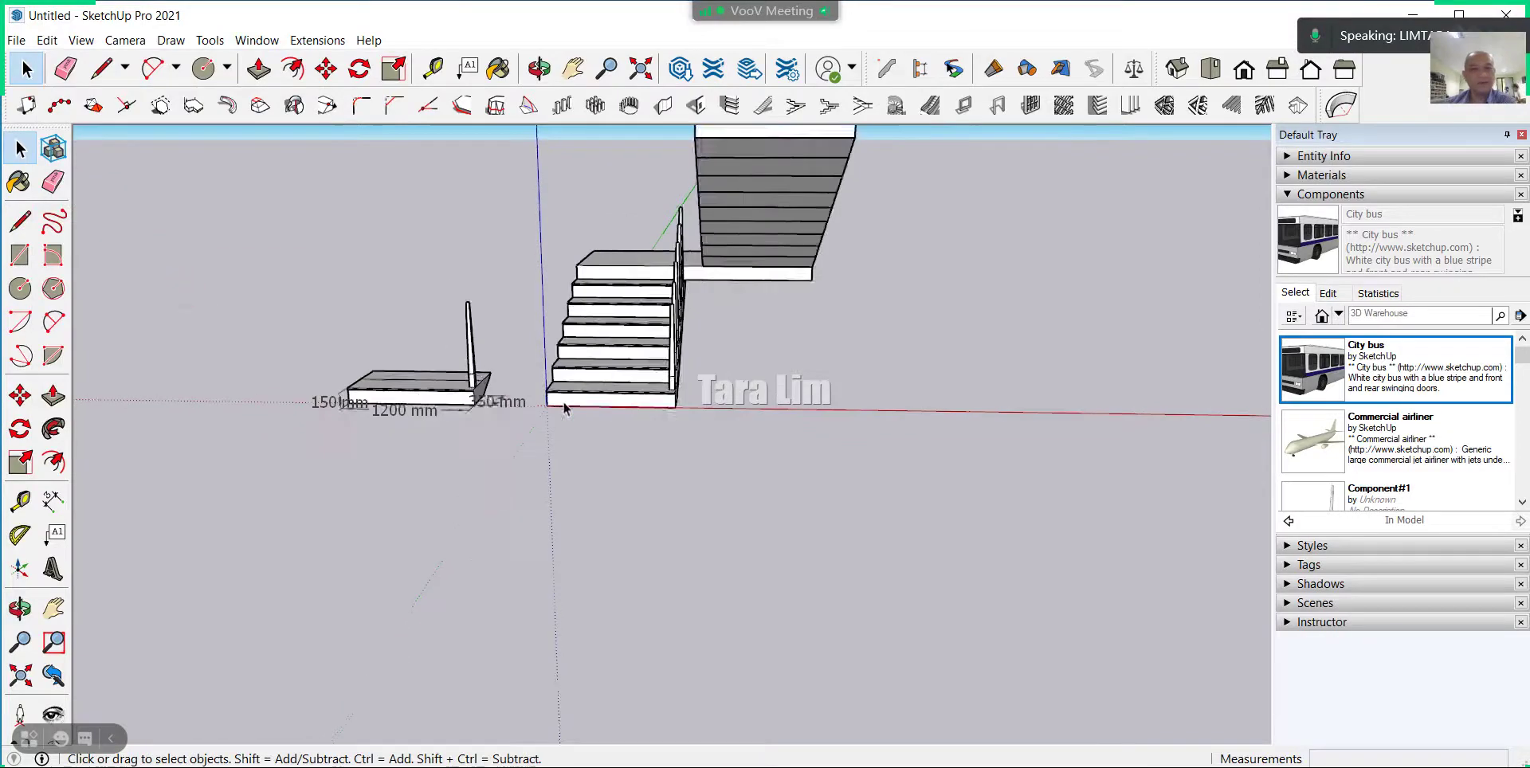
scroll(762, 459, "up", 2)
scroll(754, 466, "up", 2)
scroll(742, 474, "up", 2)
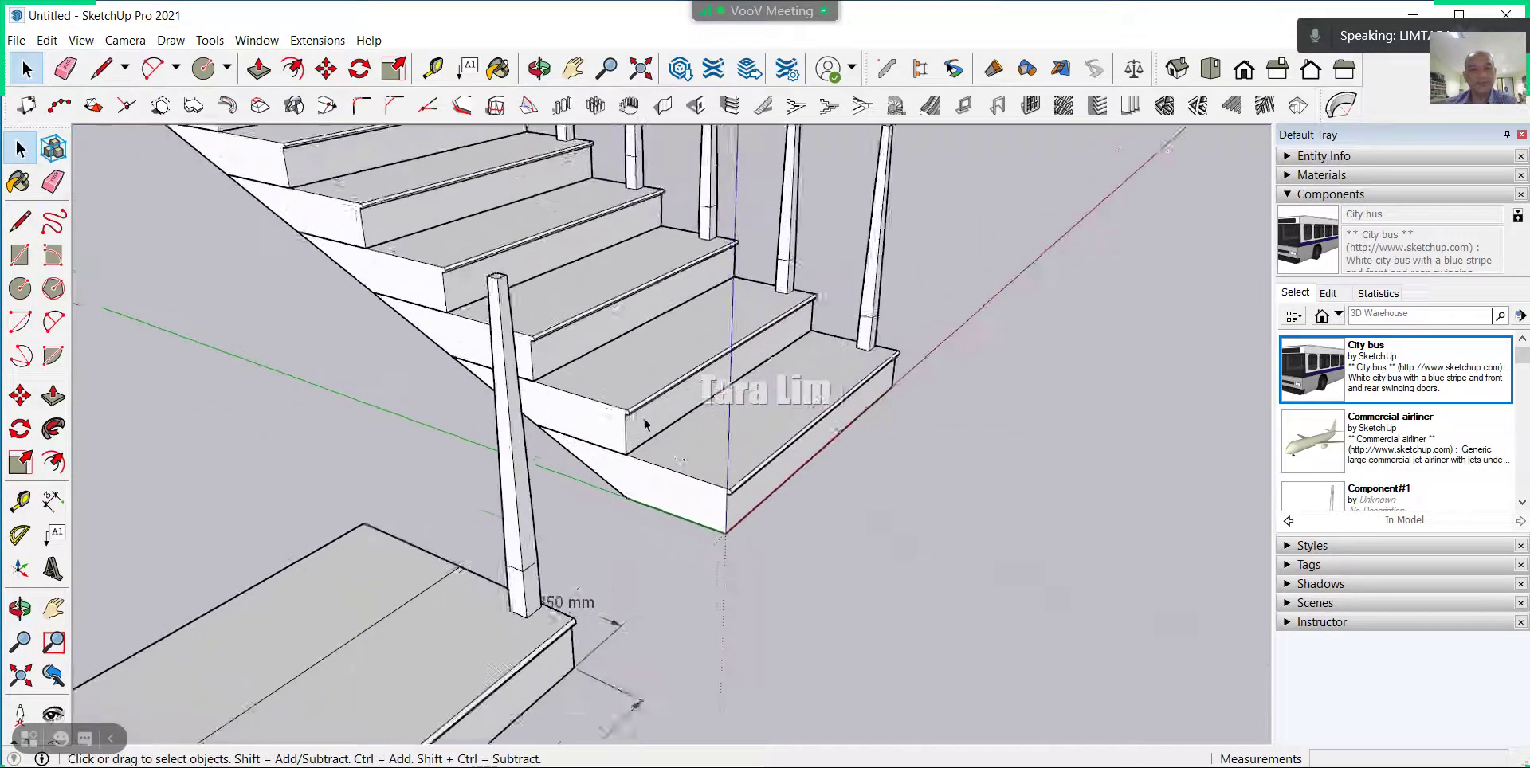
scroll(730, 482, "up", 2)
scroll(526, 249, "down", 2)
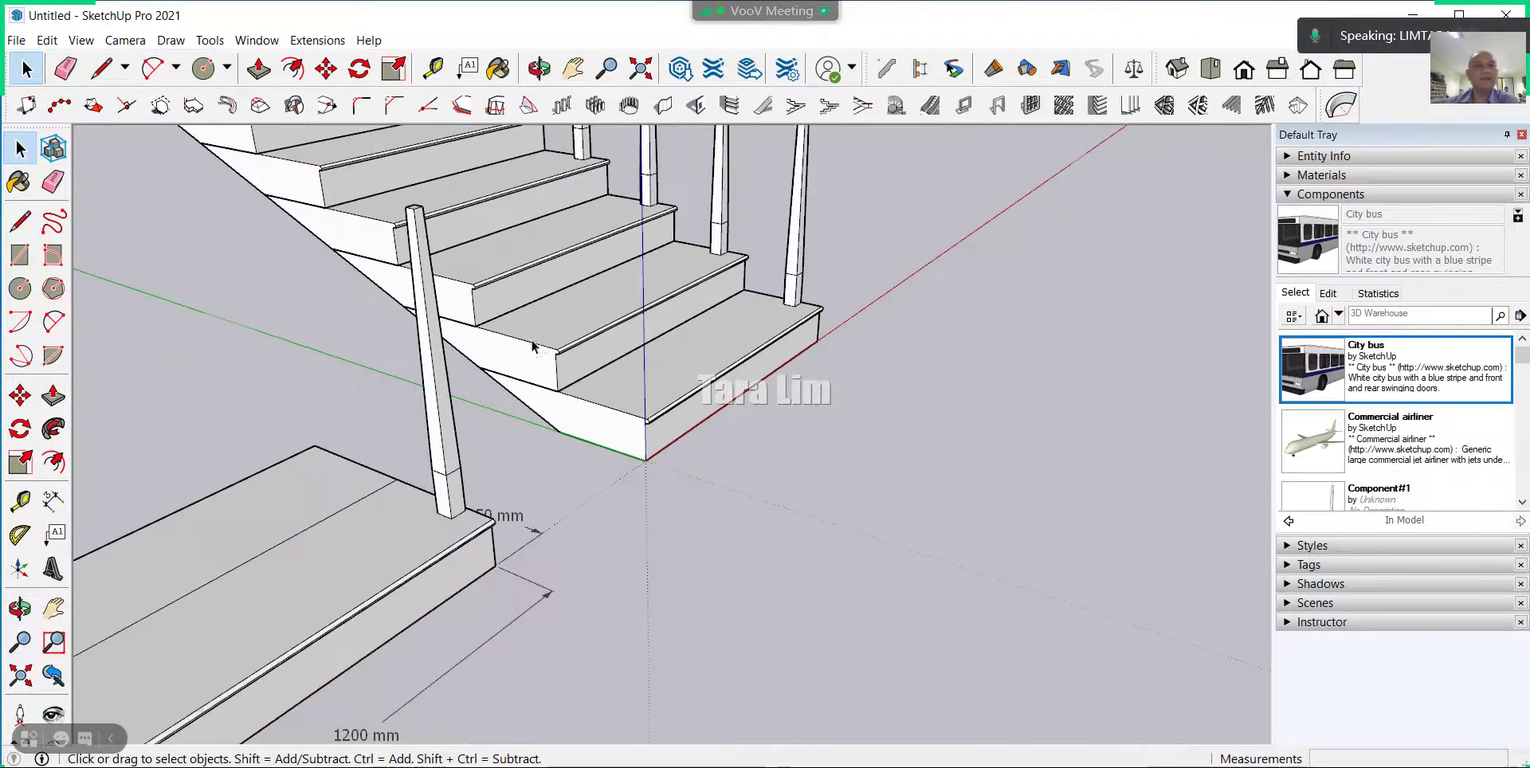
scroll(532, 327, "down", 2)
scroll(538, 405, "down", 2)
Orbit and zoom to view the staircase from another side.
mouse_move(432, 275)
middle_mouse_down()
mouse_move(510, 287)
mouse_move(339, 411)
middle_mouse_up()
scroll(339, 411, "up", 1)
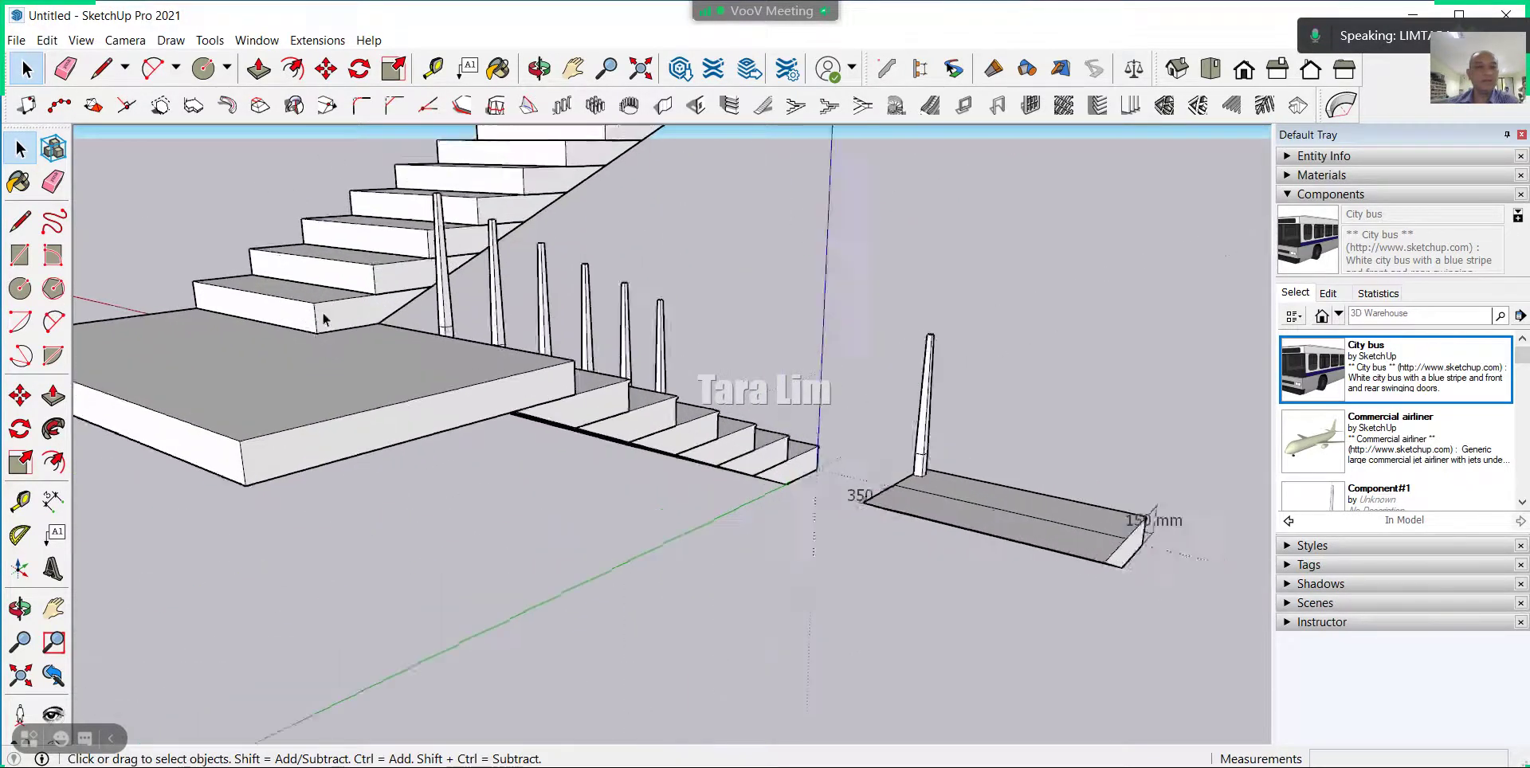
scroll(295, 351, "up", 2)
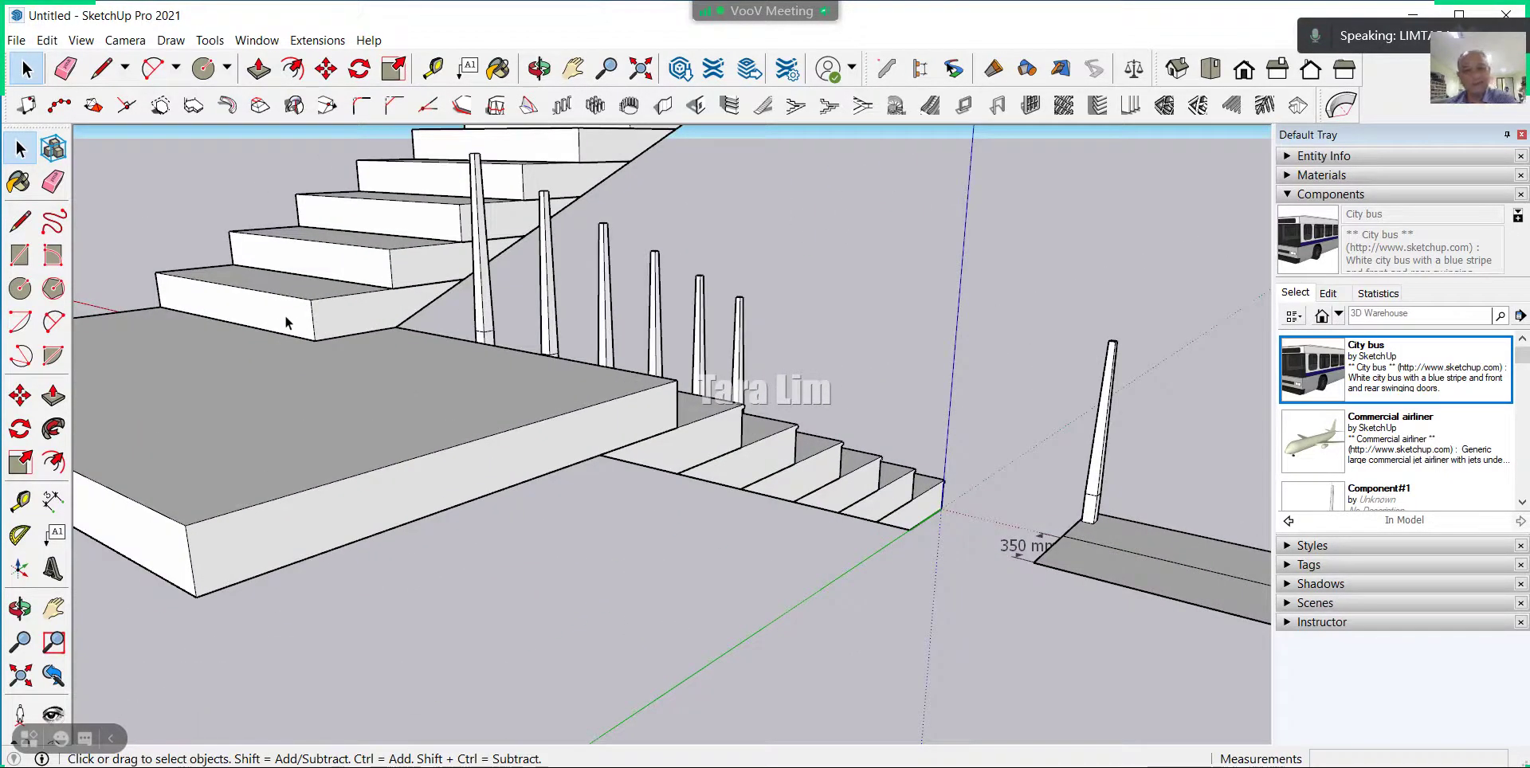
scroll(286, 322, "down", 2)
scroll(271, 343, "down", 1)
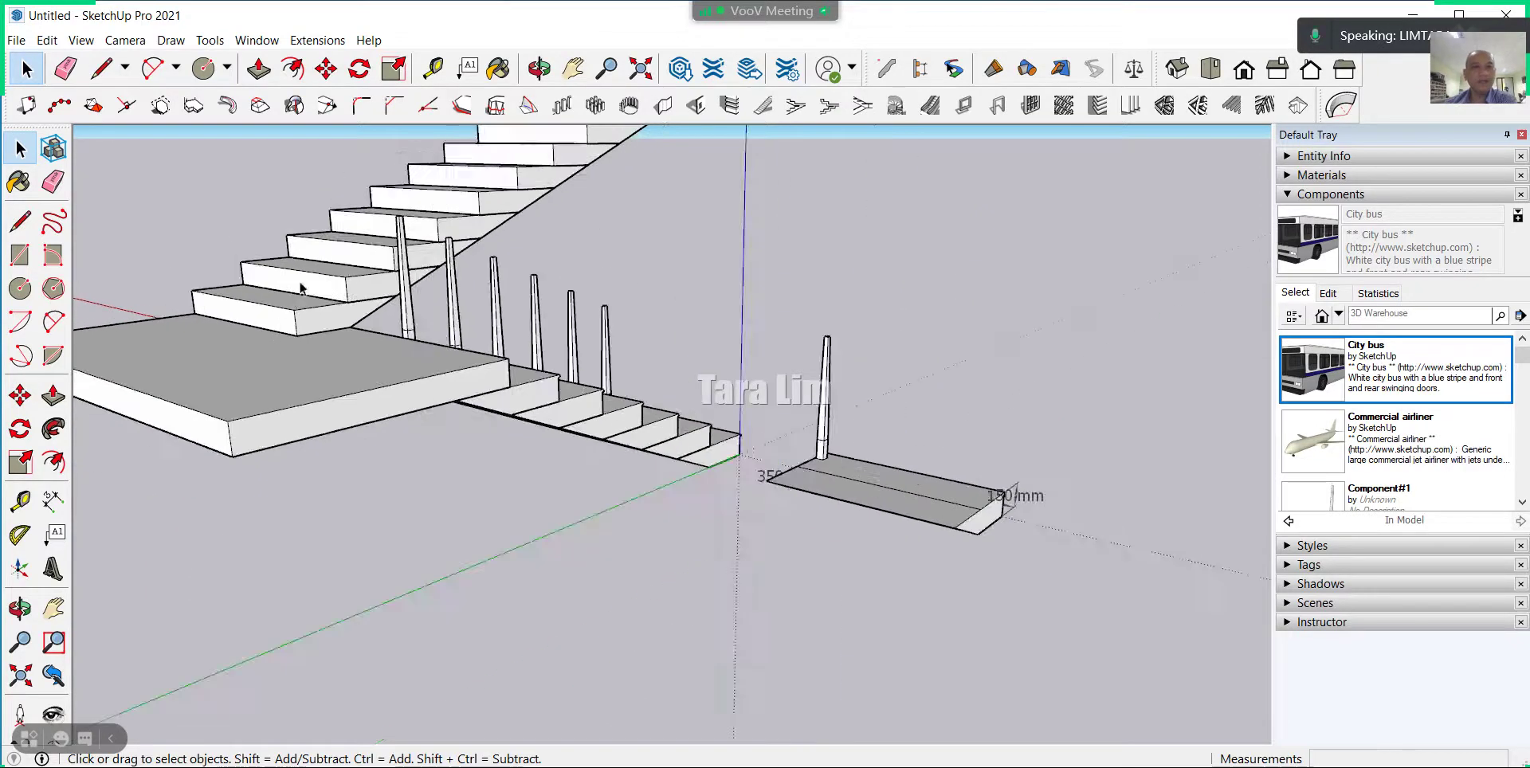
scroll(416, 329, "up", 1)
scroll(417, 328, "up", 1)
scroll(417, 329, "up", 2)
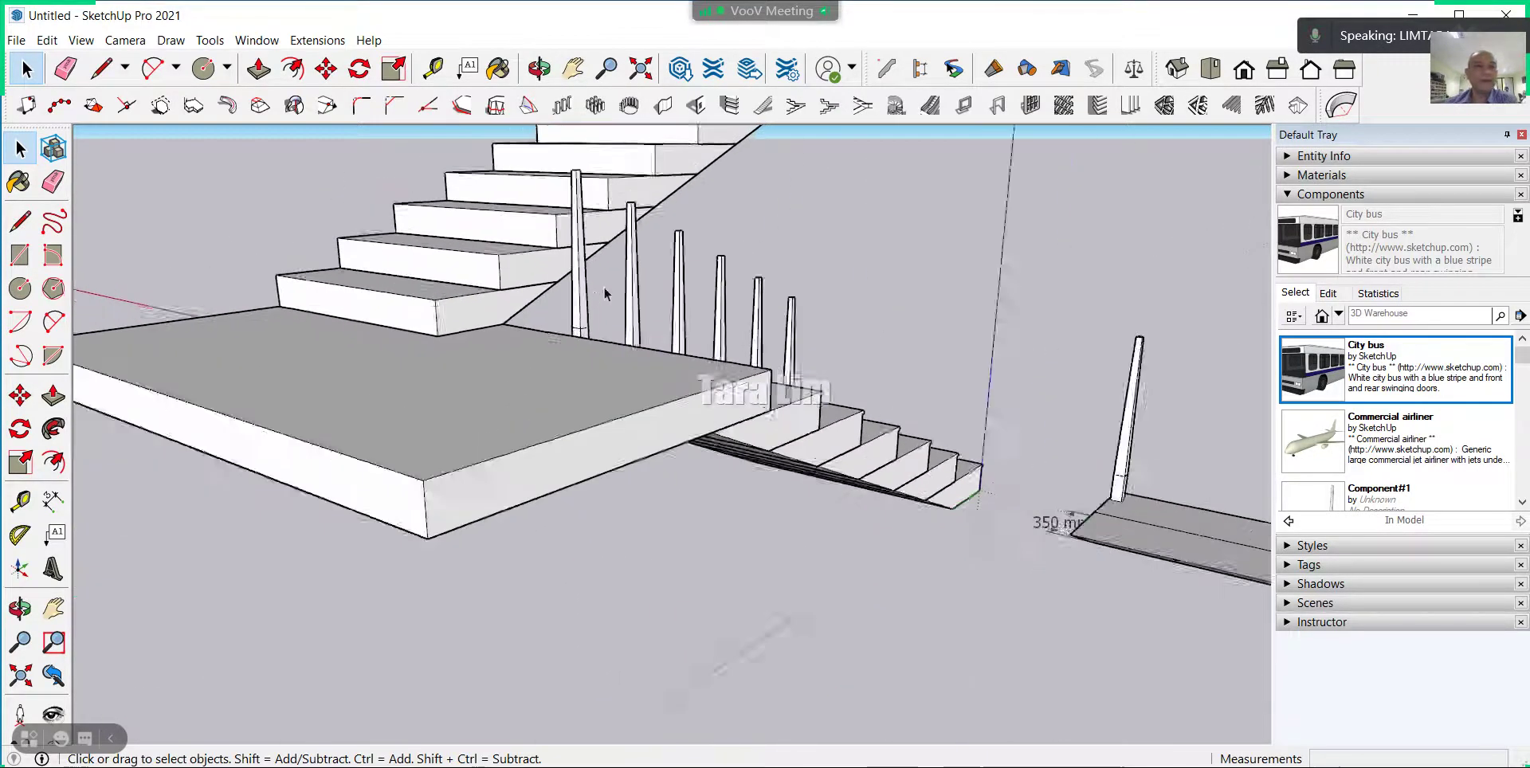
Orbit toward the landing front and zoom in on the bottom step beside the posts.
mouse_move(366, 301)
middle_mouse_down()
mouse_move(467, 303)
mouse_move(461, 328)
middle_mouse_up()
scroll(462, 330, "up", 2)
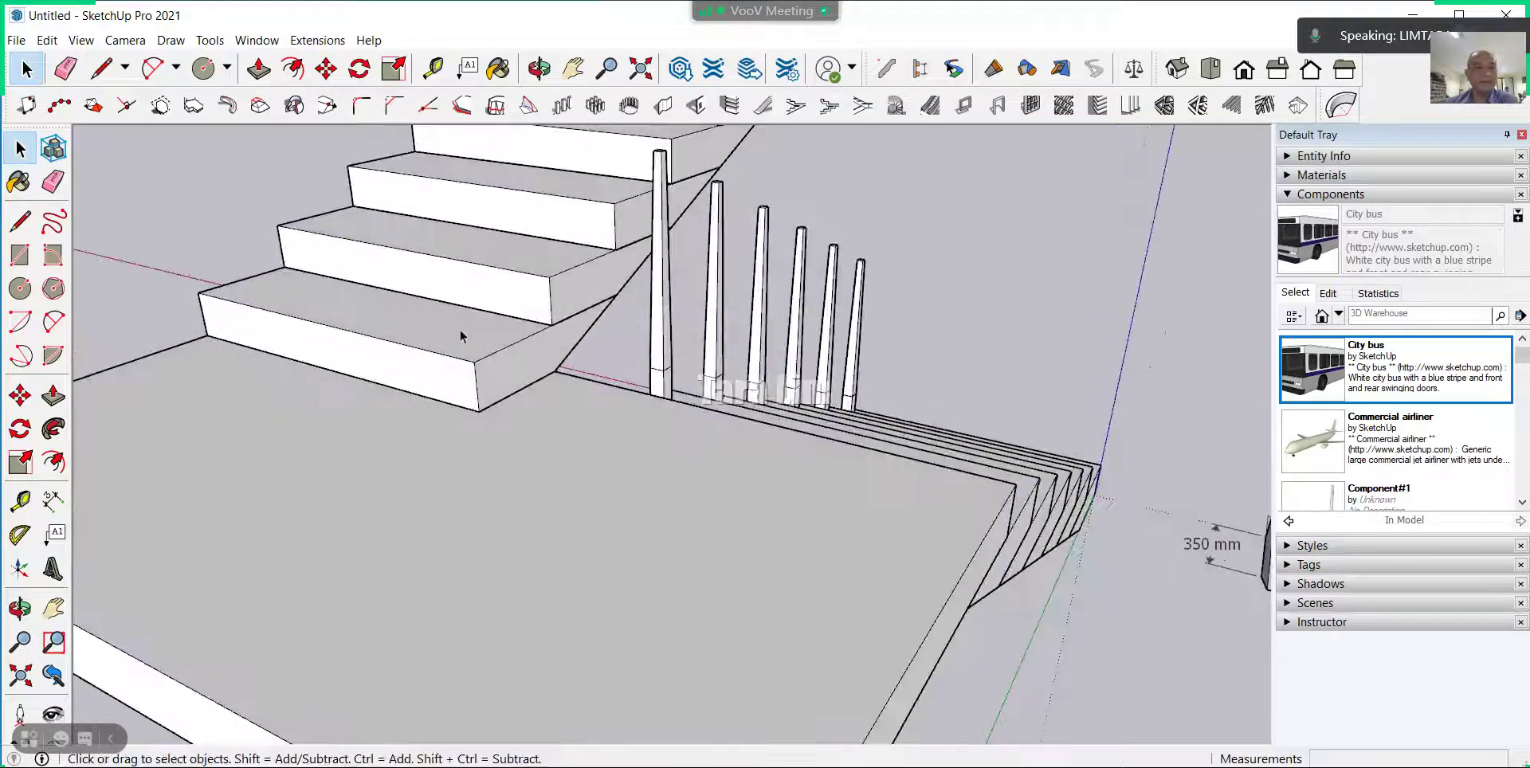
scroll(461, 330, "up", 2)
scroll(446, 358, "up", 2)
scroll(442, 383, "down", 2)
scroll(516, 345, "down", 1)
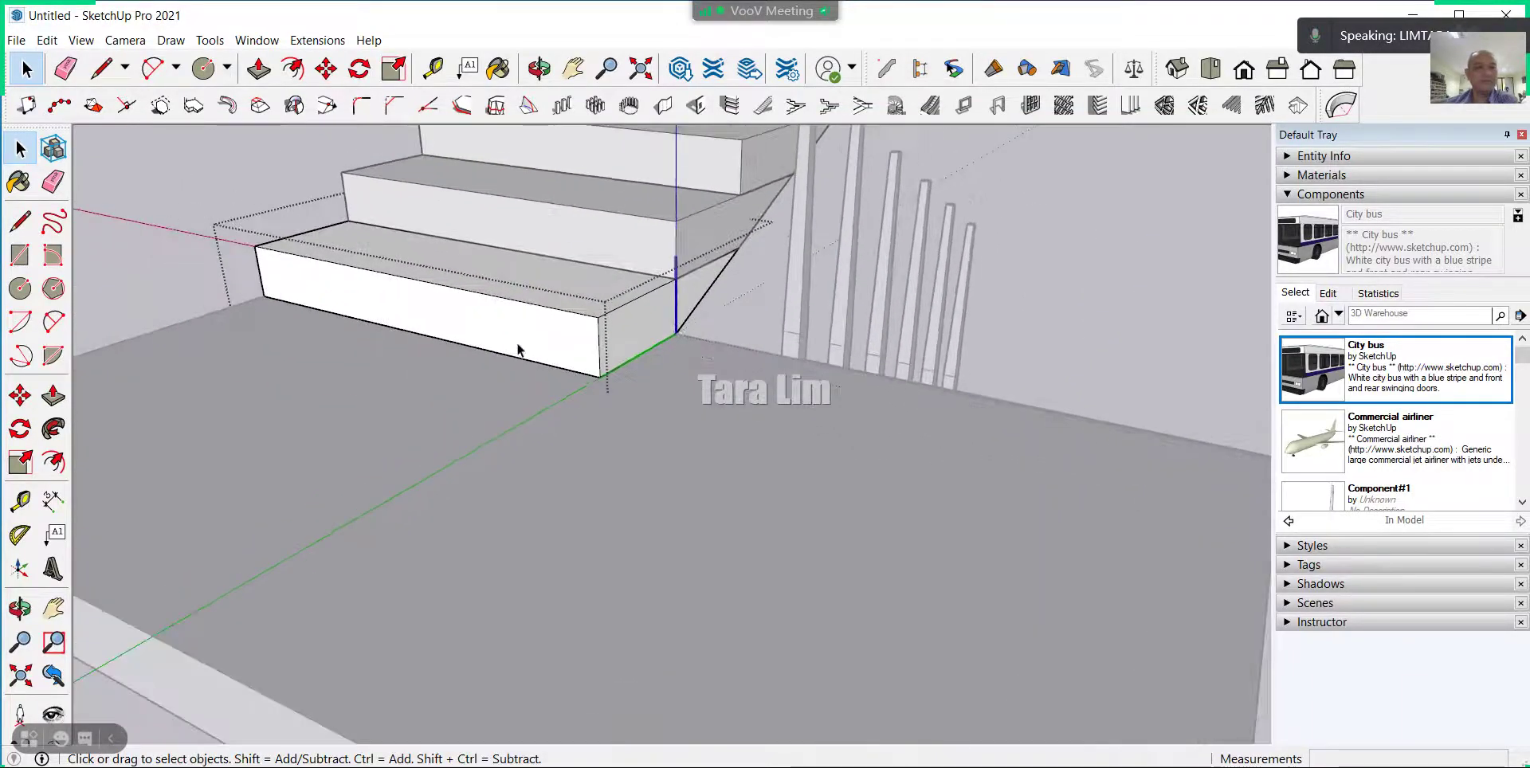
scroll(526, 342, "up", 1)
scroll(527, 345, "down", 1)
scroll(528, 345, "down", 2)
mouse_move(529, 342)
middle_mouse_down()
mouse_move(324, 160)
mouse_move(557, 308)
mouse_move(566, 396)
middle_mouse_up()
scroll(558, 407, "up", 2)
scroll(562, 382, "up", 2)
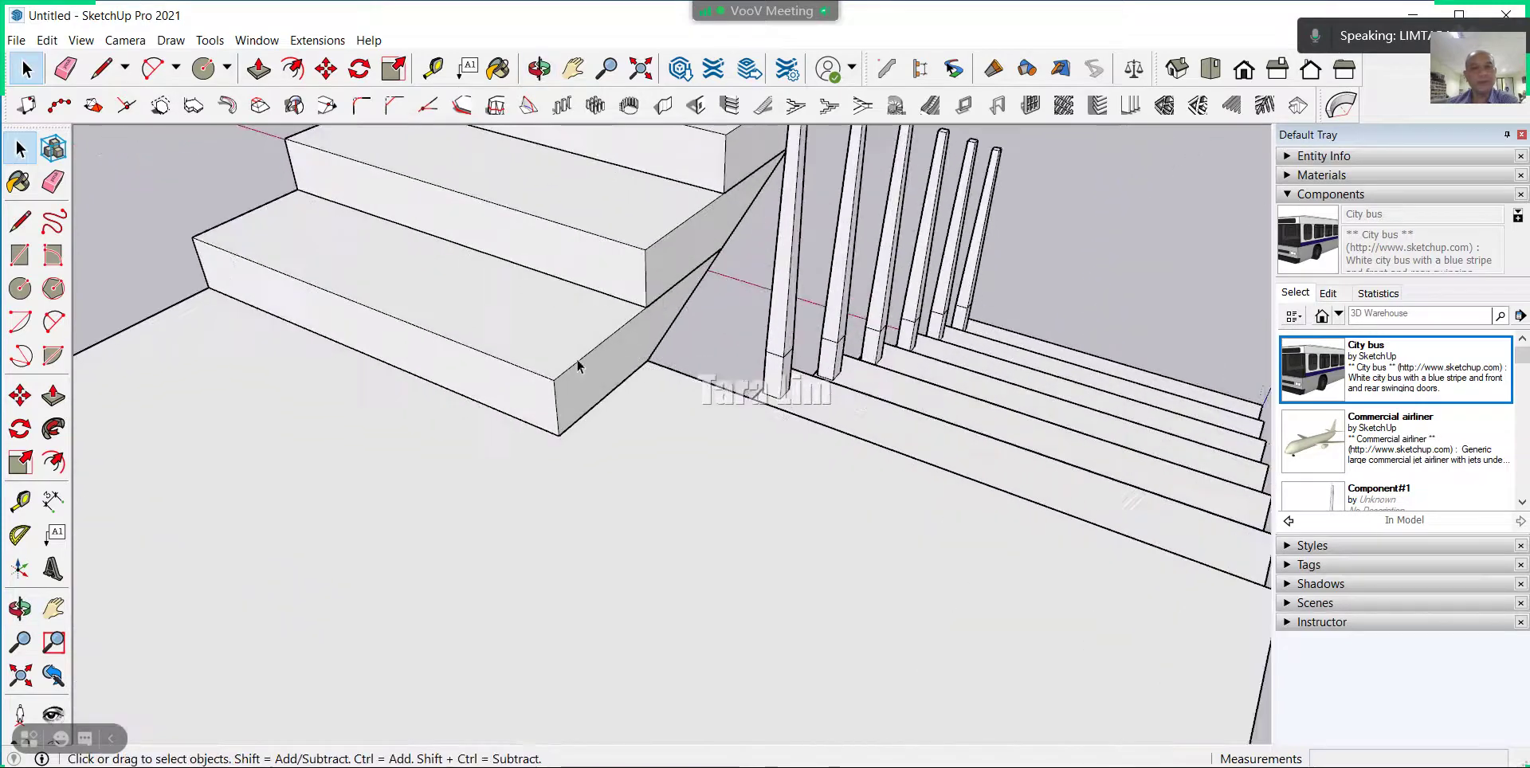
scroll(546, 359, "up", 2)
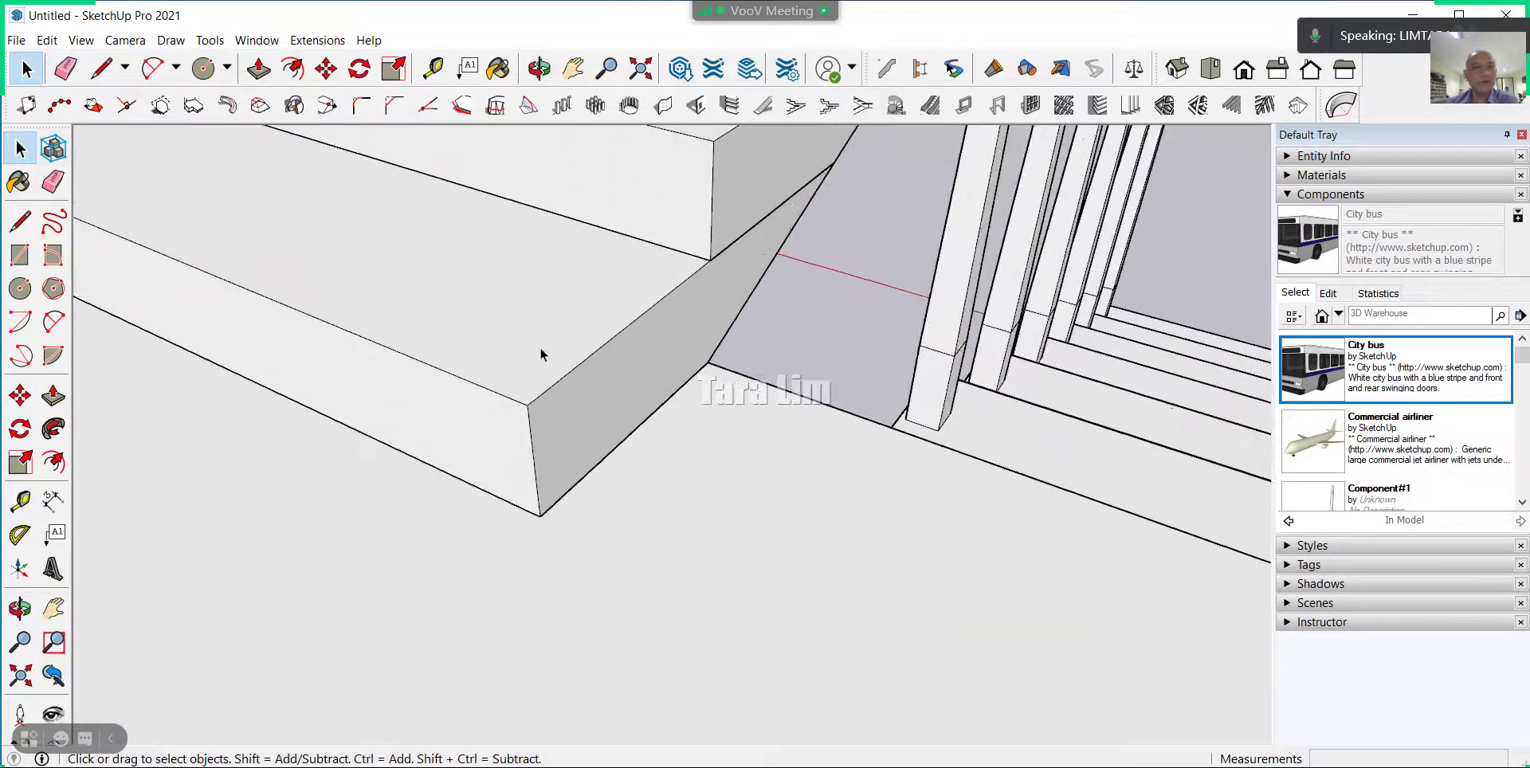
Measure guide lines 60 mm and 80 mm in from the bottom step's edges, then enter the step group.
left_click(433, 68)
scroll(594, 339, "up", 2)
left_click(599, 355)
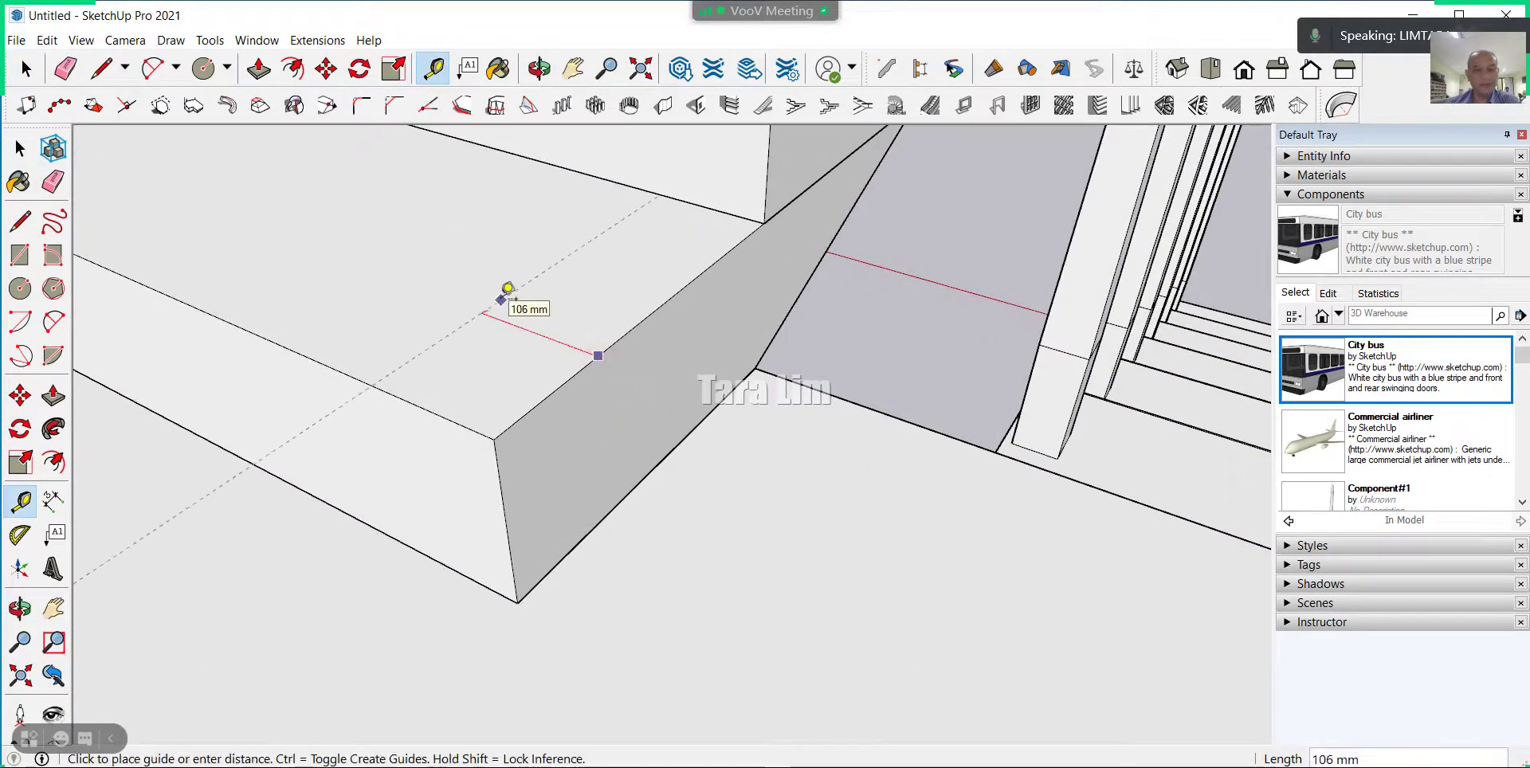
key("Return")
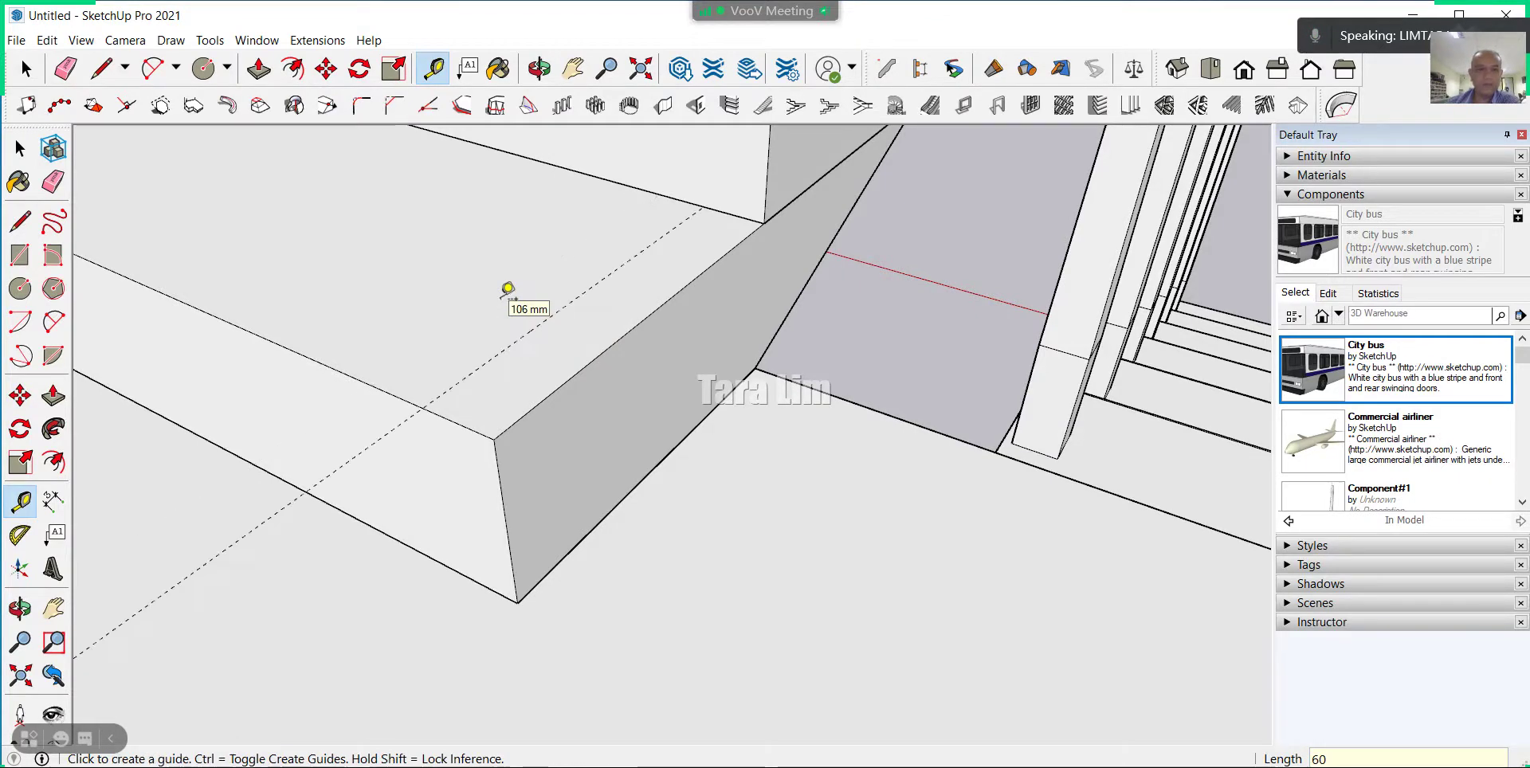
left_click(605, 352)
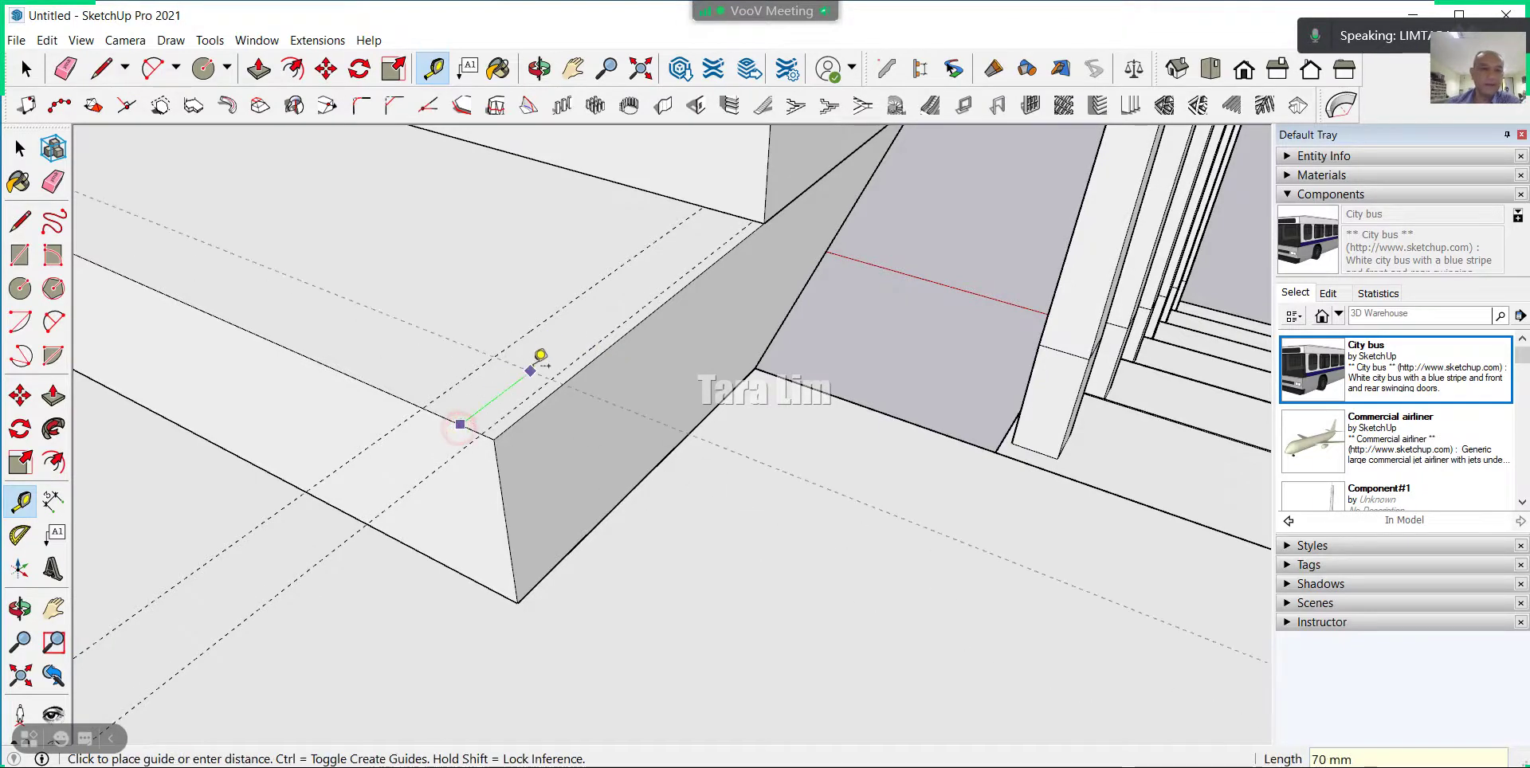
key("Return")
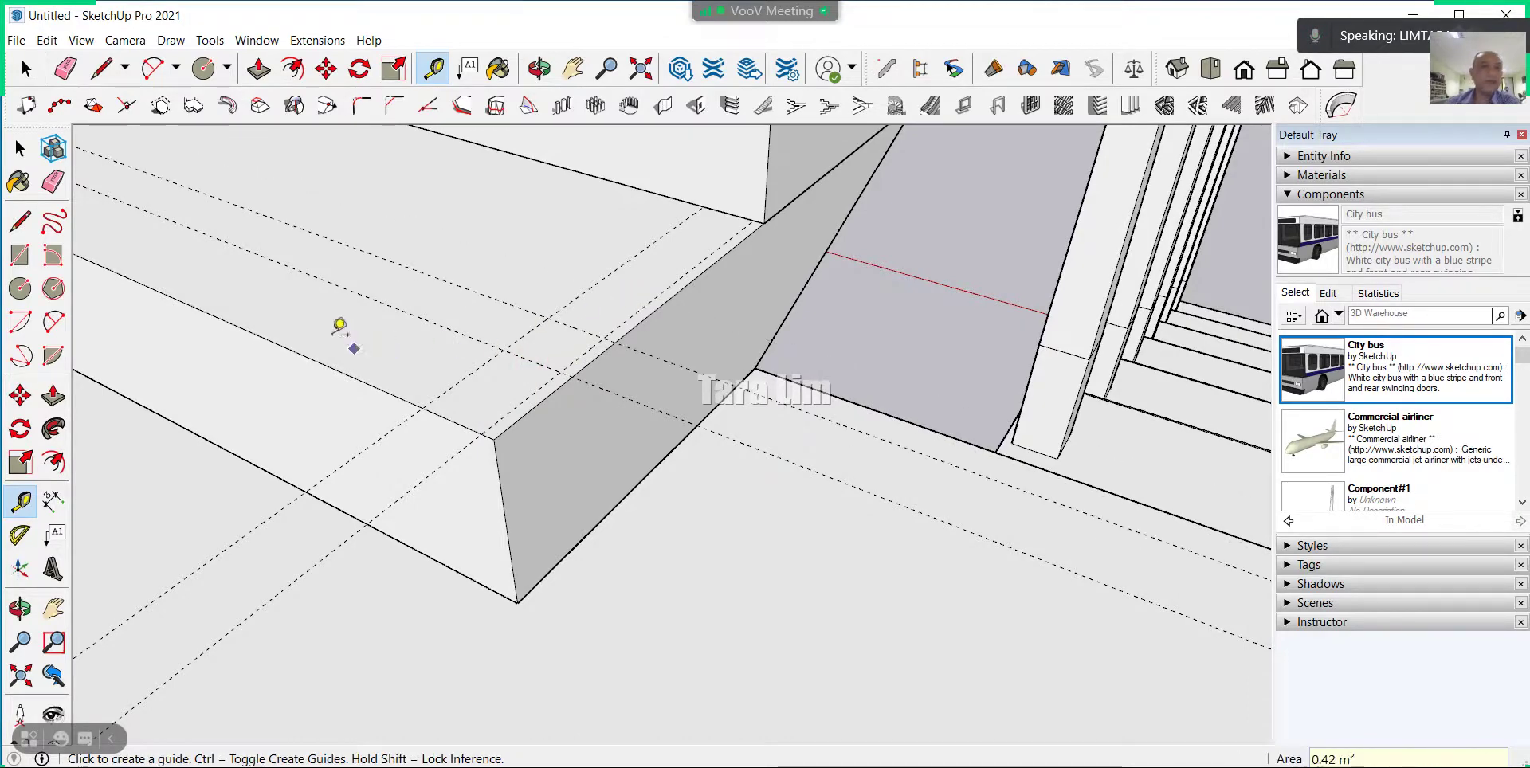
key("space")
double_click(439, 372)
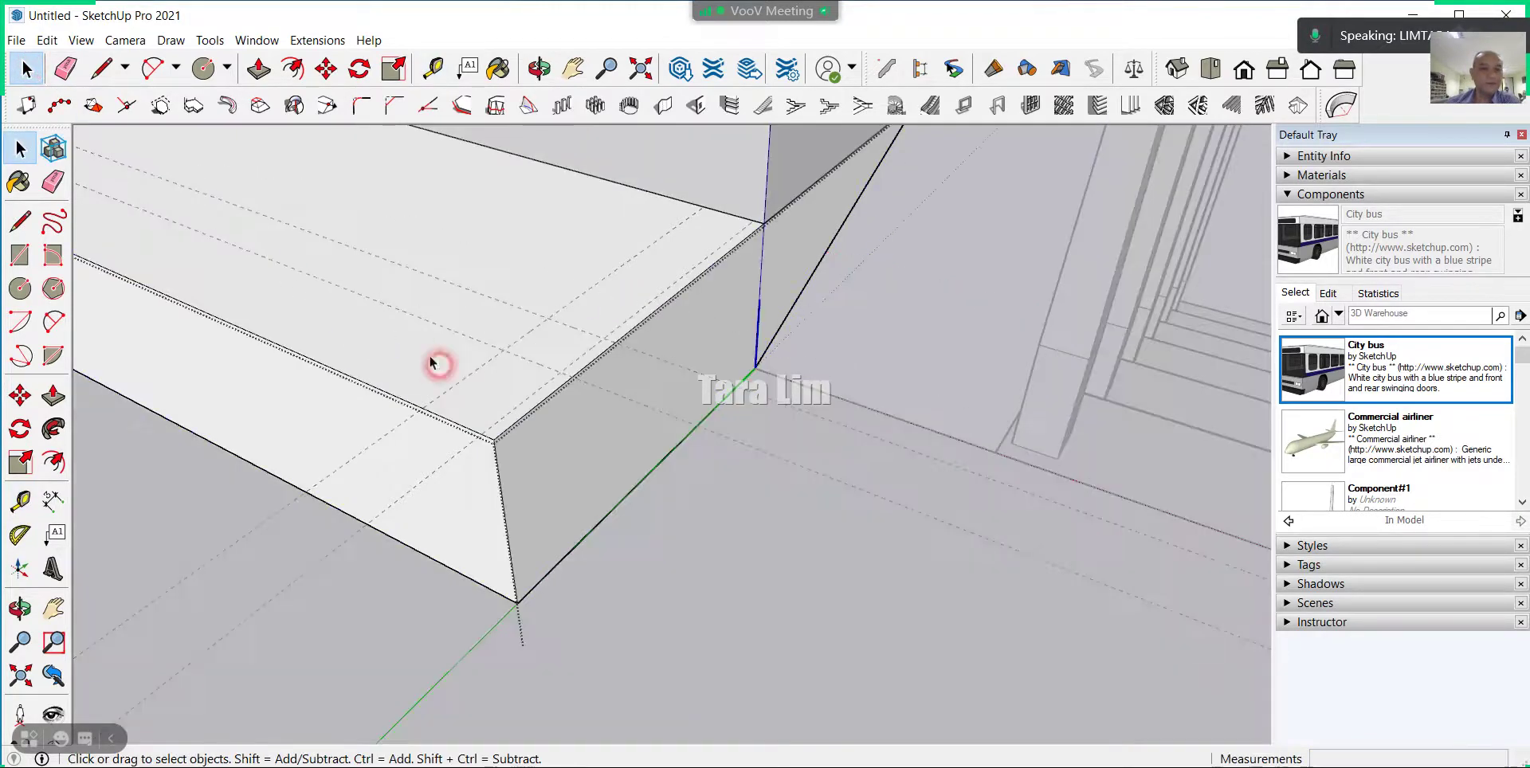
Draw a 50 × 50 mm square at the guides and push/pull it up 800 mm.
left_click(20, 256)
left_click(546, 315)
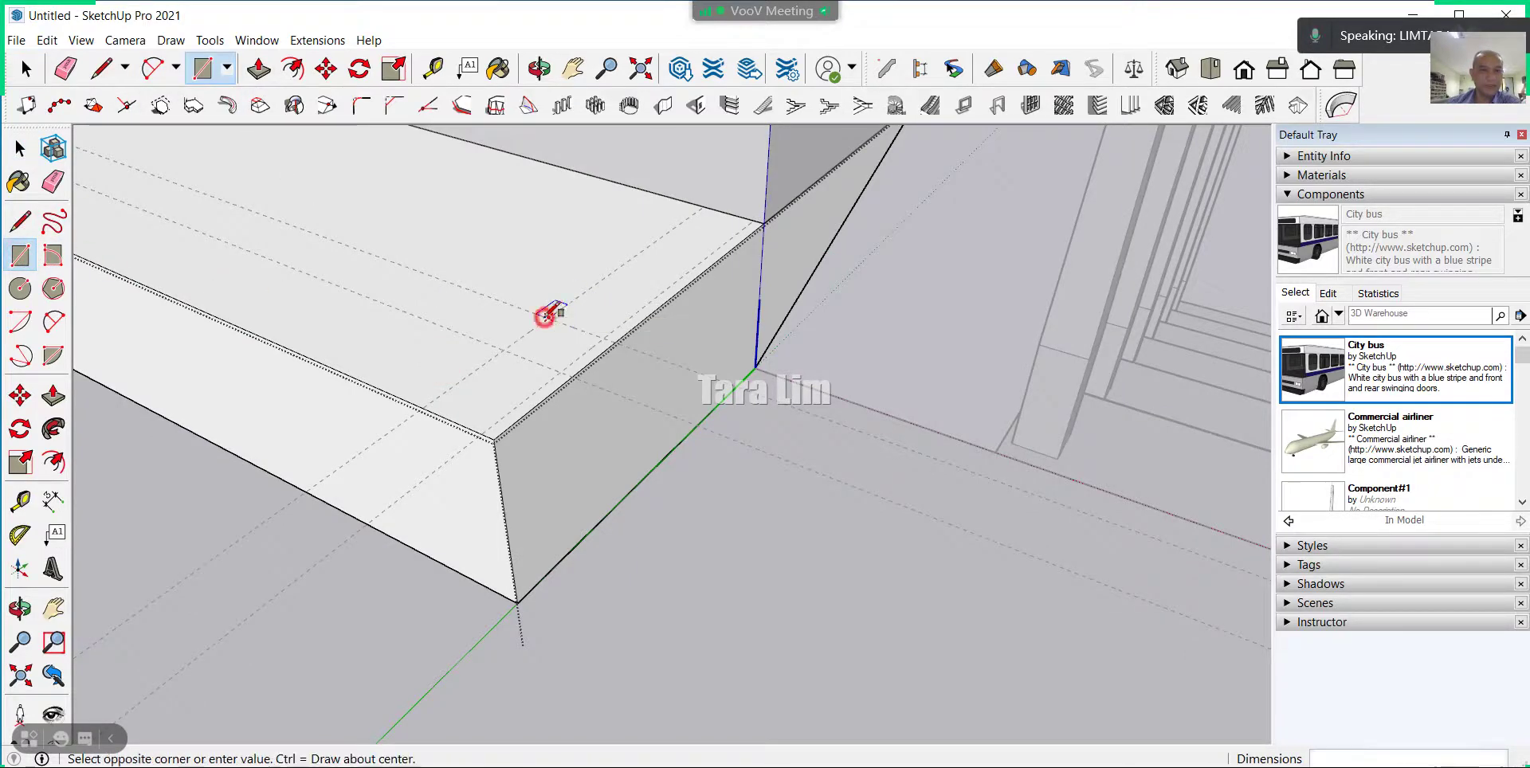
left_click(564, 369)
middle_click_drag(563, 369, 615, 639)
key("m")
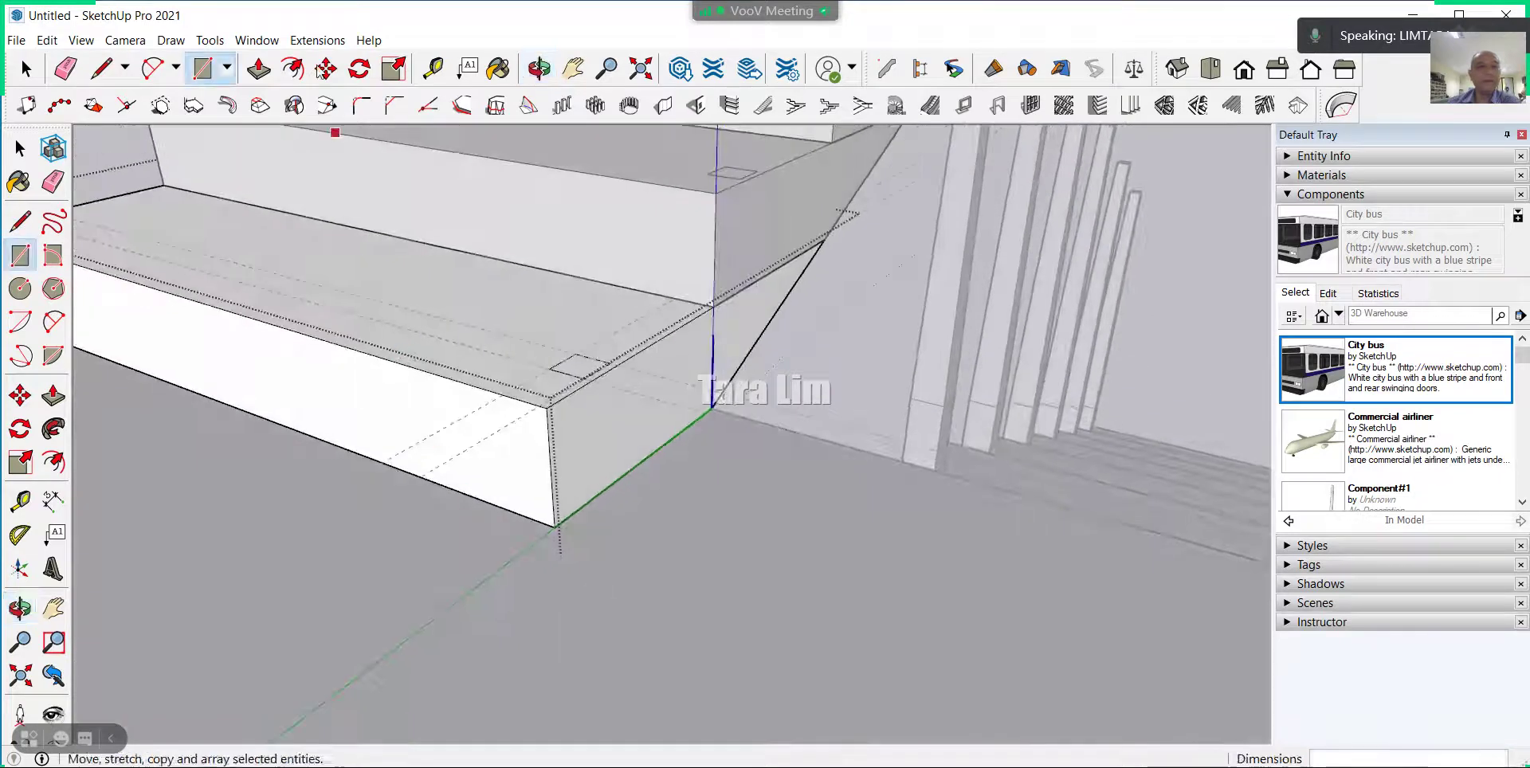
left_click(260, 70)
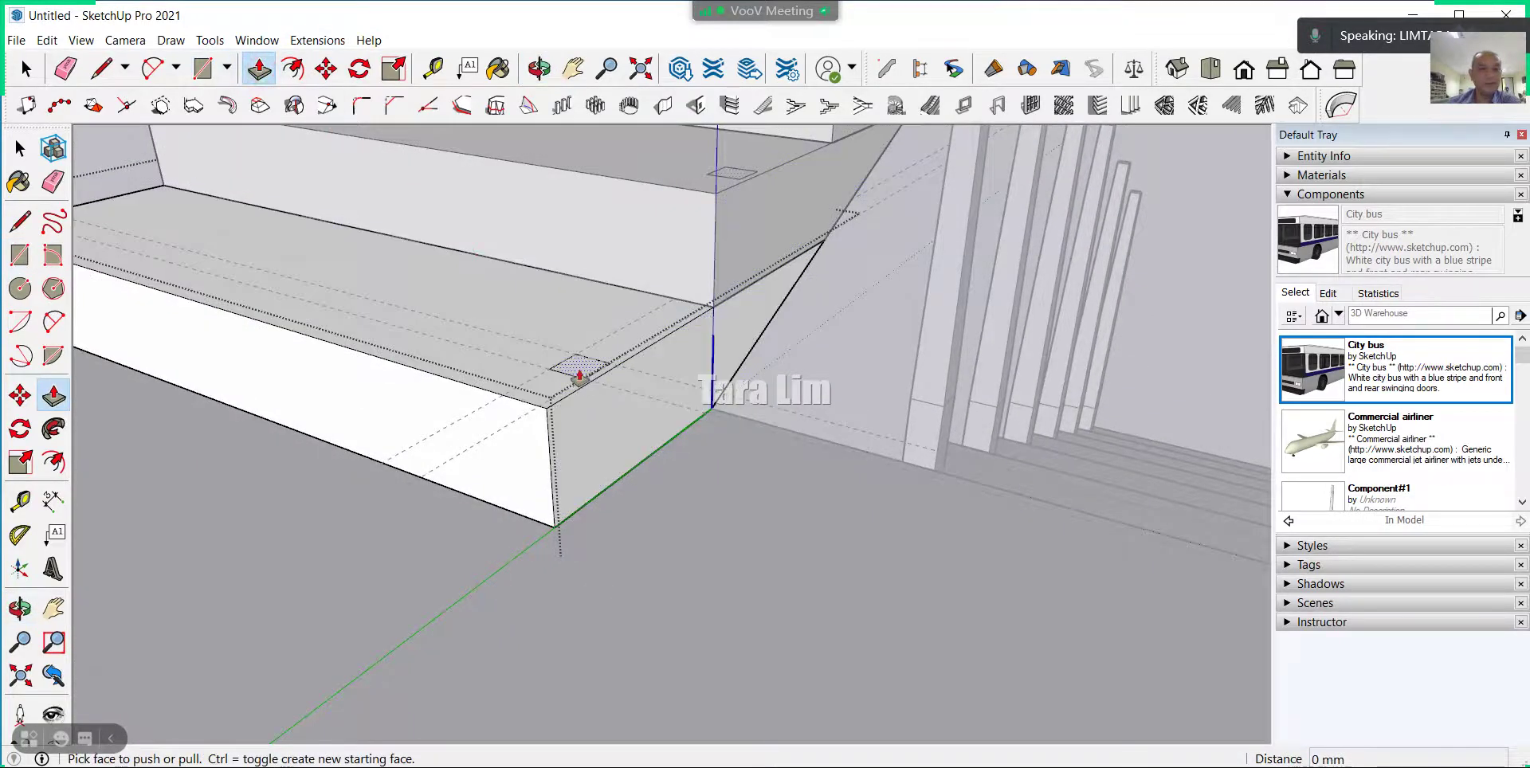
left_click_drag(579, 375, 573, 248)
type("800")
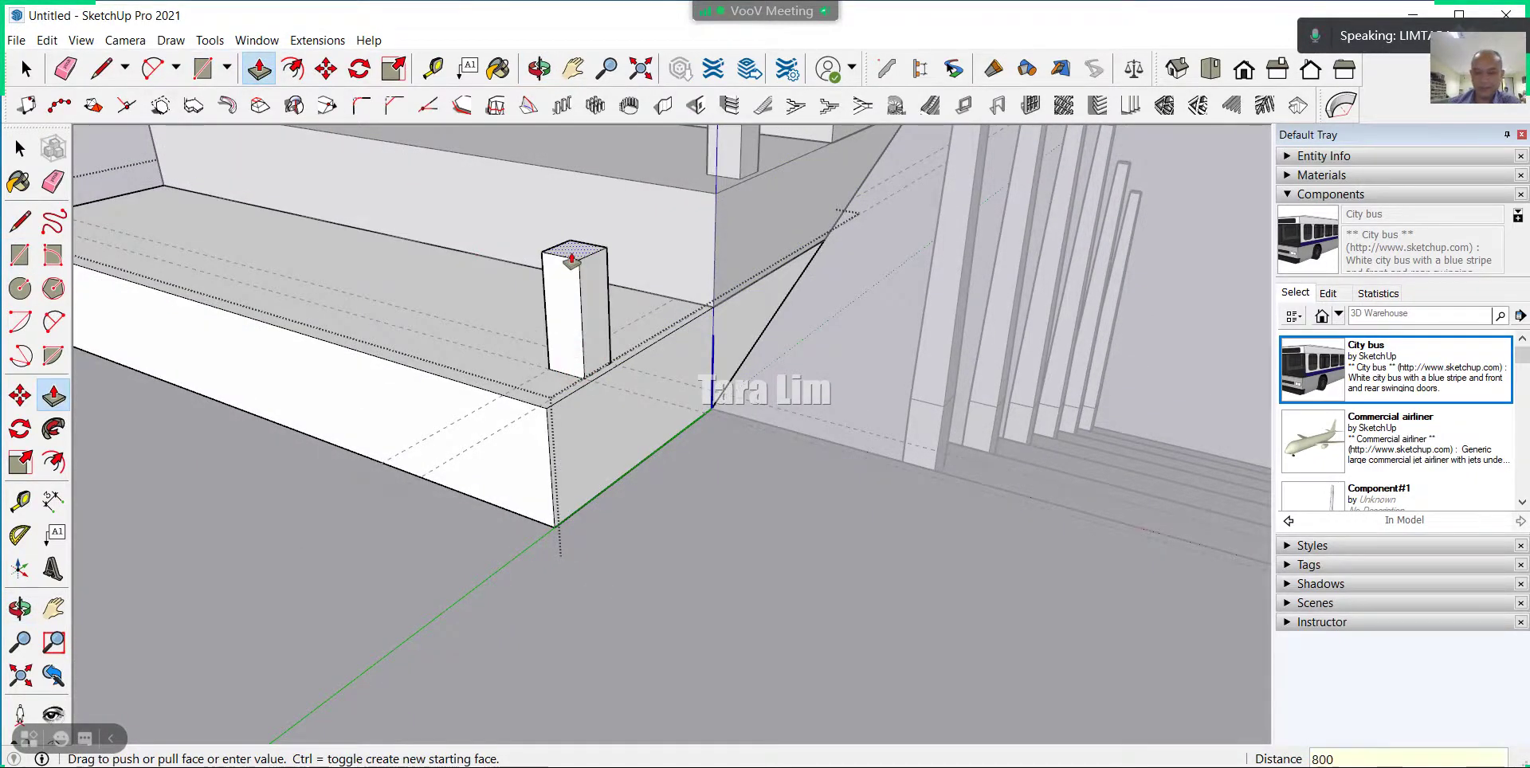
key("Return")
middle_click_drag(592, 341, 728, 592)
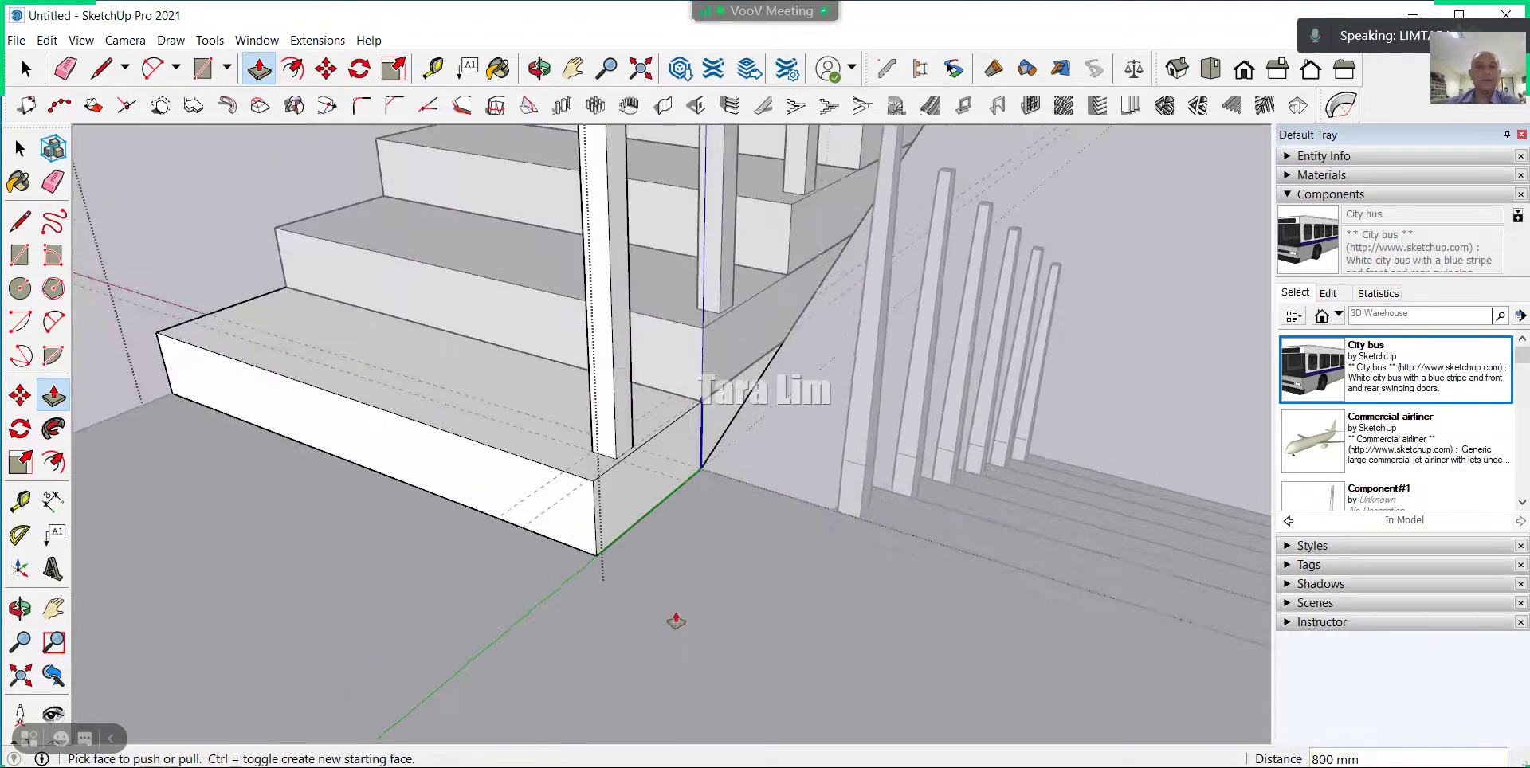
scroll(727, 343, "up", 2)
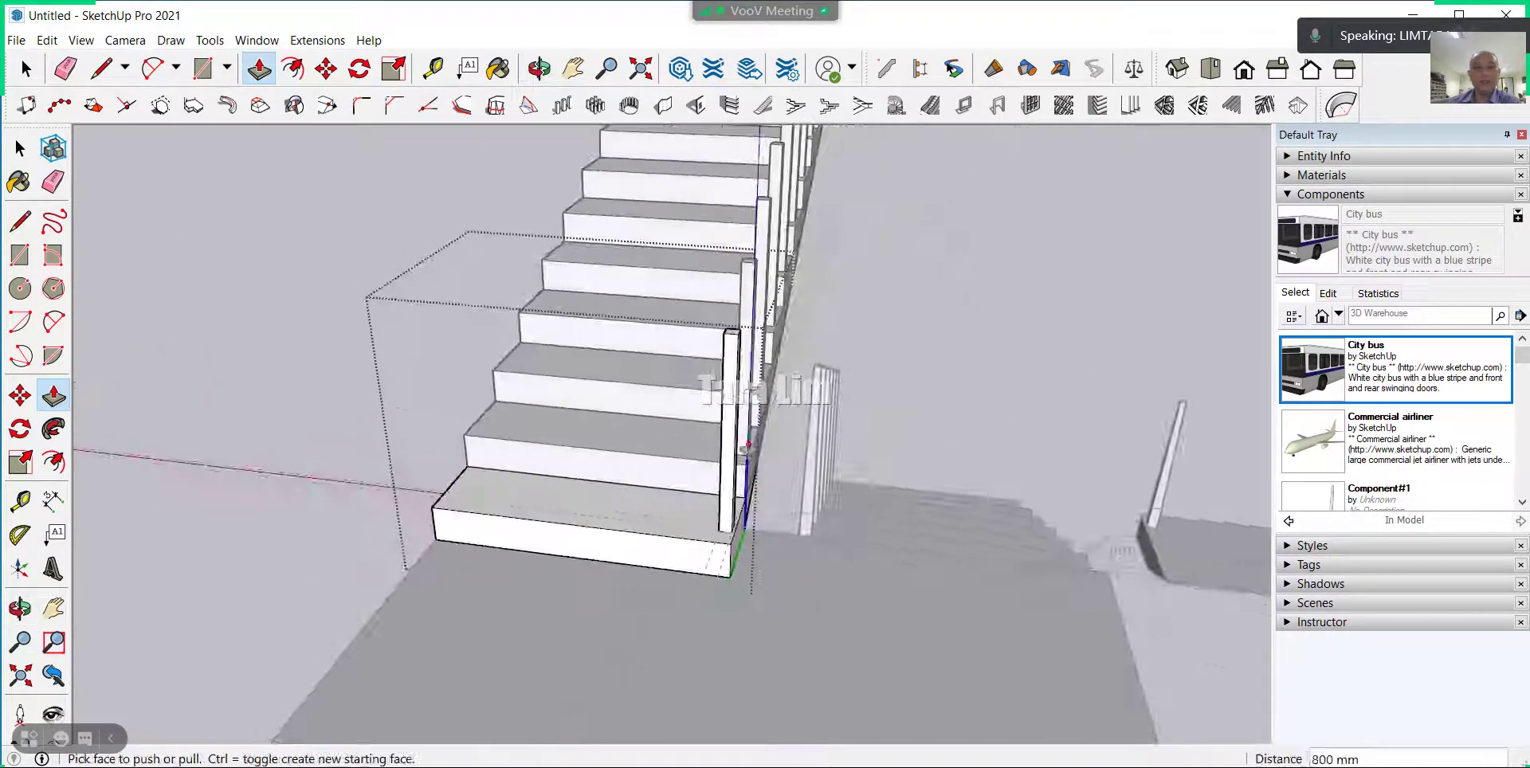
scroll(728, 342, "up", 2)
scroll(728, 342, "up", 2)
Start a line at the post's top edge while zooming in on it.
left_click(100, 69)
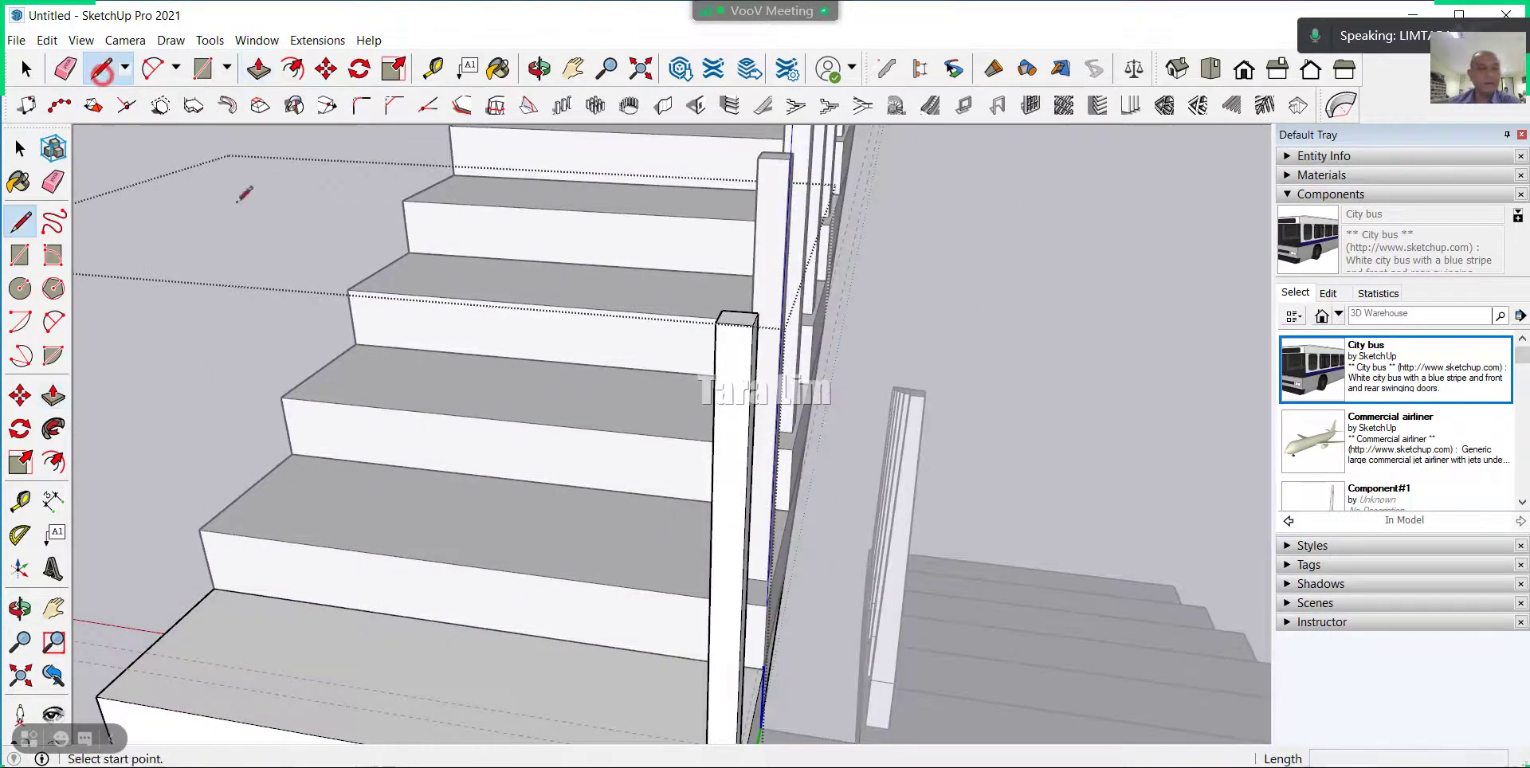
scroll(765, 314, "up", 2)
scroll(693, 284, "up", 2)
scroll(670, 279, "up", 2)
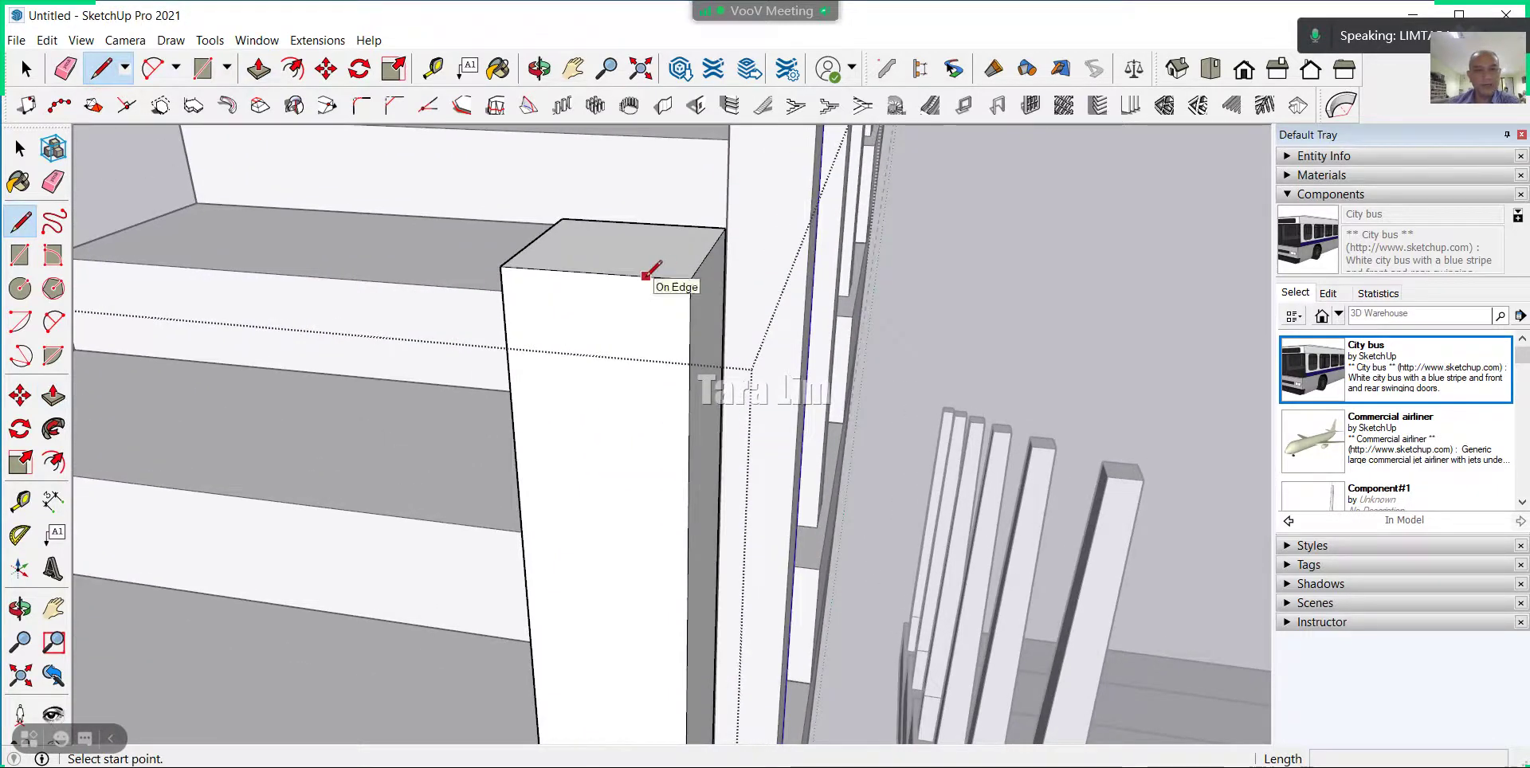
left_click(647, 276)
scroll(649, 383, "down", 2)
scroll(649, 399, "down", 2)
scroll(678, 558, "down", 2)
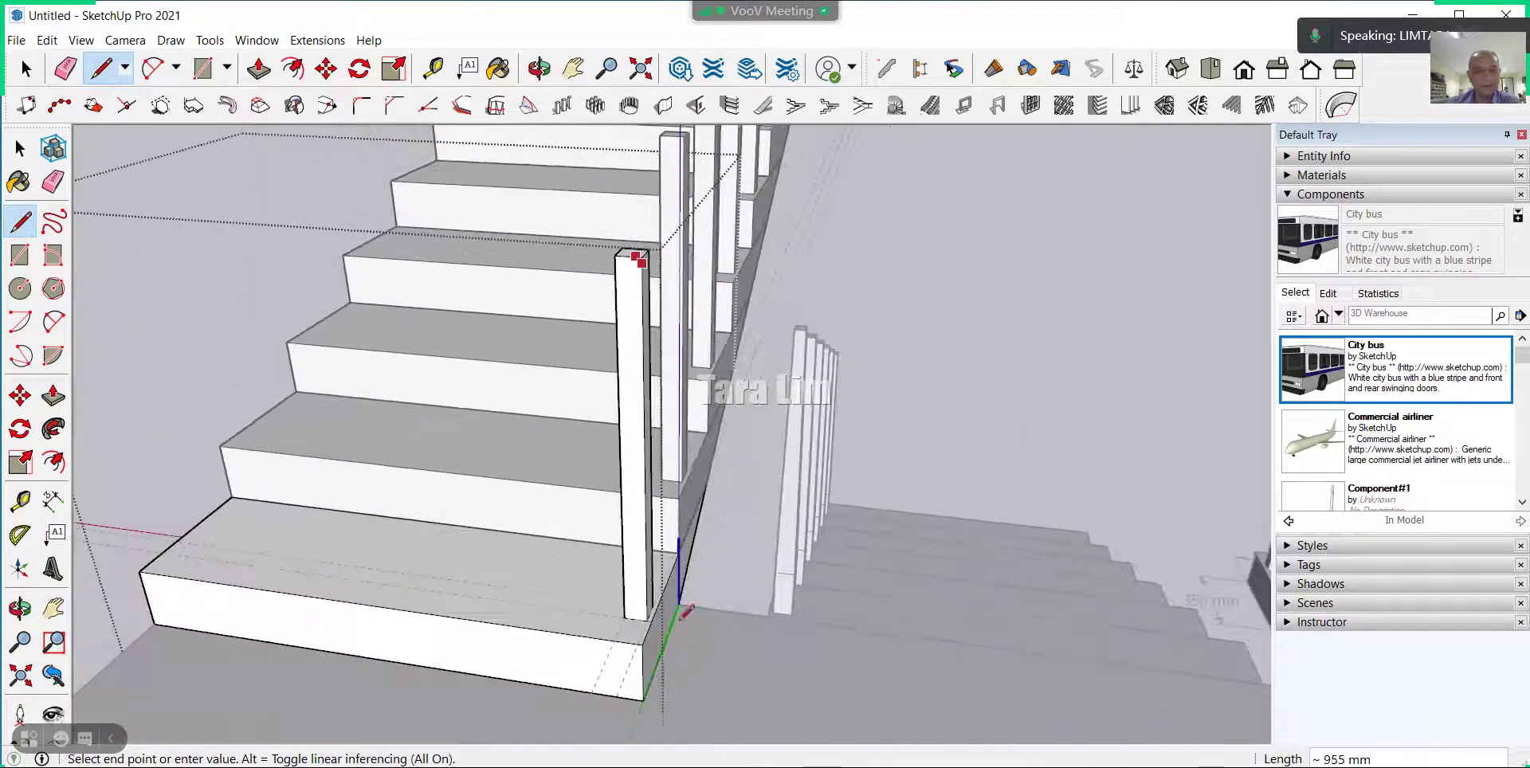
scroll(681, 612, "up", 2)
scroll(626, 459, "up", 2)
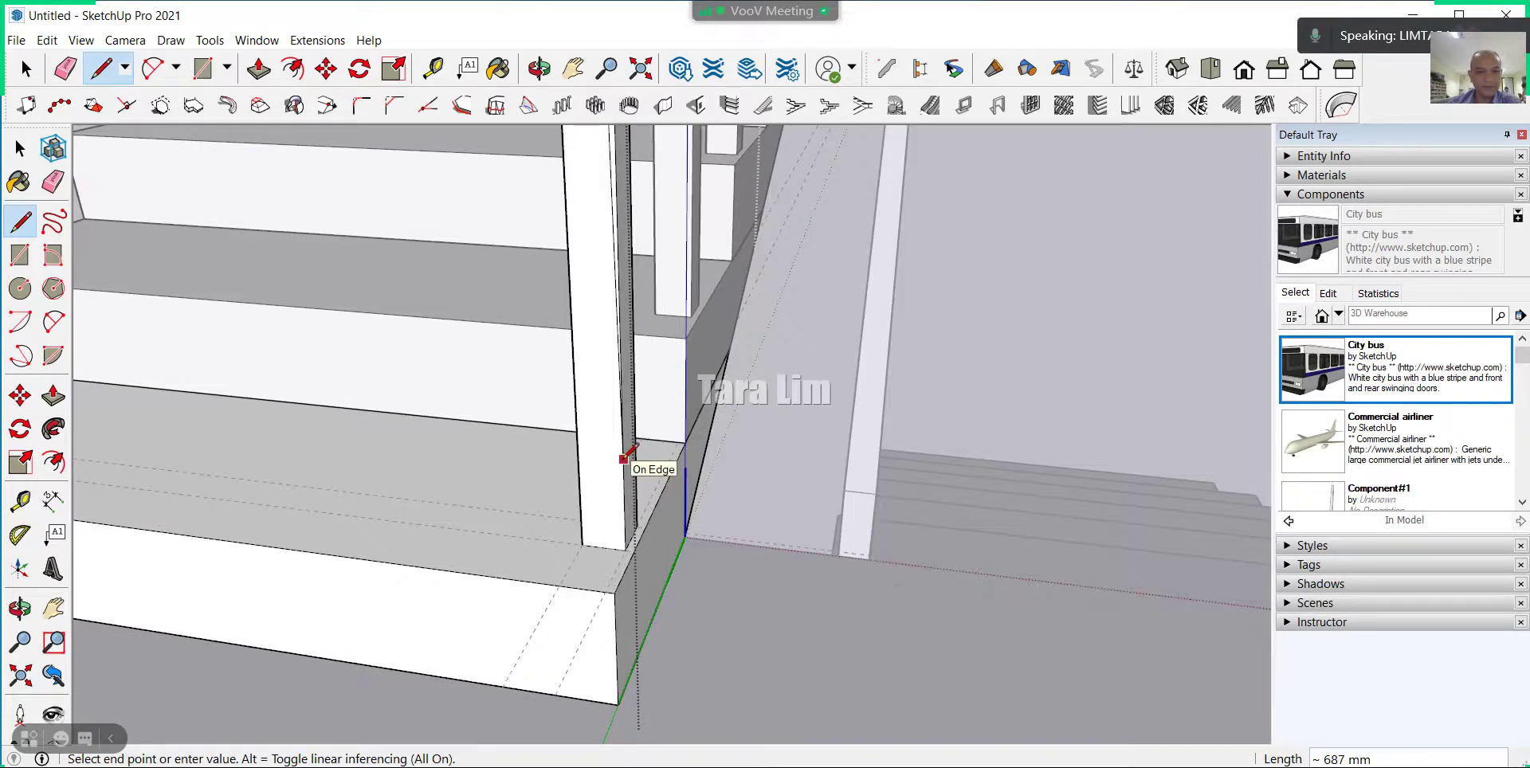
scroll(604, 490, "down", 3)
scroll(570, 314, "down", 2)
scroll(573, 293, "up", 3)
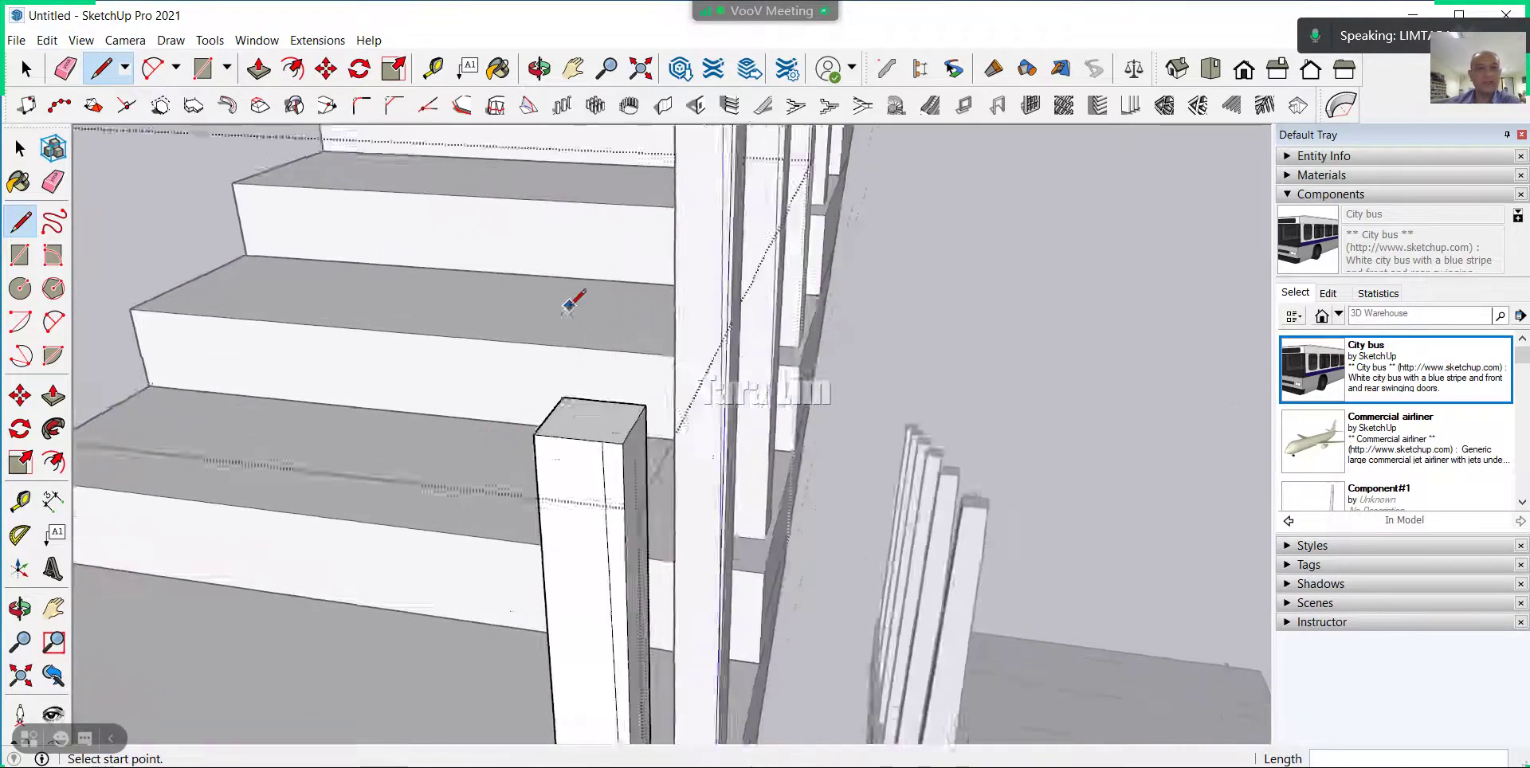
scroll(573, 293, "up", 2)
Select the post's top face and activate Follow Me.
left_click(20, 148)
left_click(608, 471)
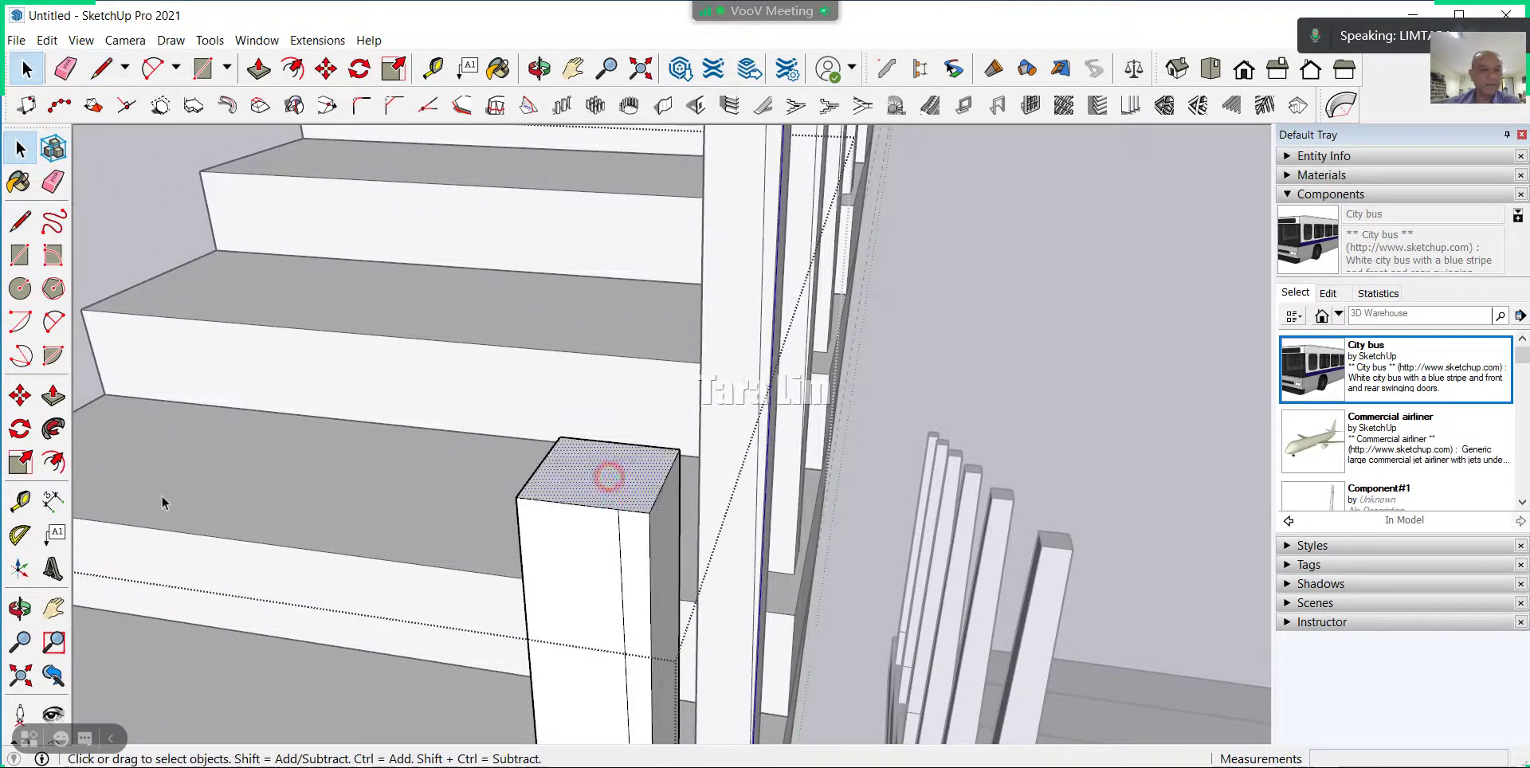
left_click(53, 429)
scroll(650, 542, "down", 2)
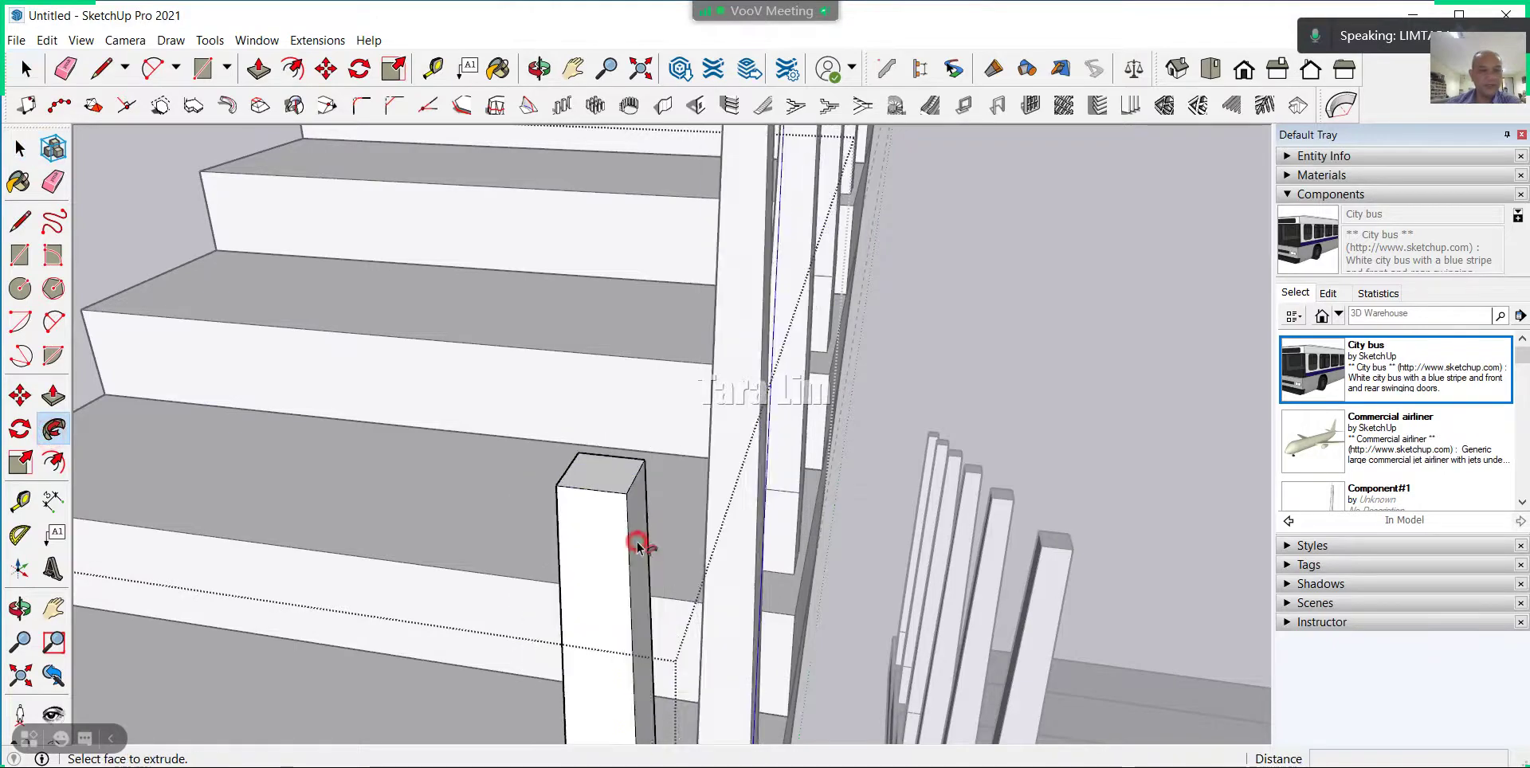
scroll(644, 436, "down", 3)
scroll(644, 437, "down", 3)
scroll(796, 605, "down", 2)
mouse_move(796, 605)
middle_mouse_down()
mouse_move(516, 601)
mouse_move(717, 606)
middle_mouse_up()
scroll(874, 270, "down", 2)
scroll(775, 417, "up", 3)
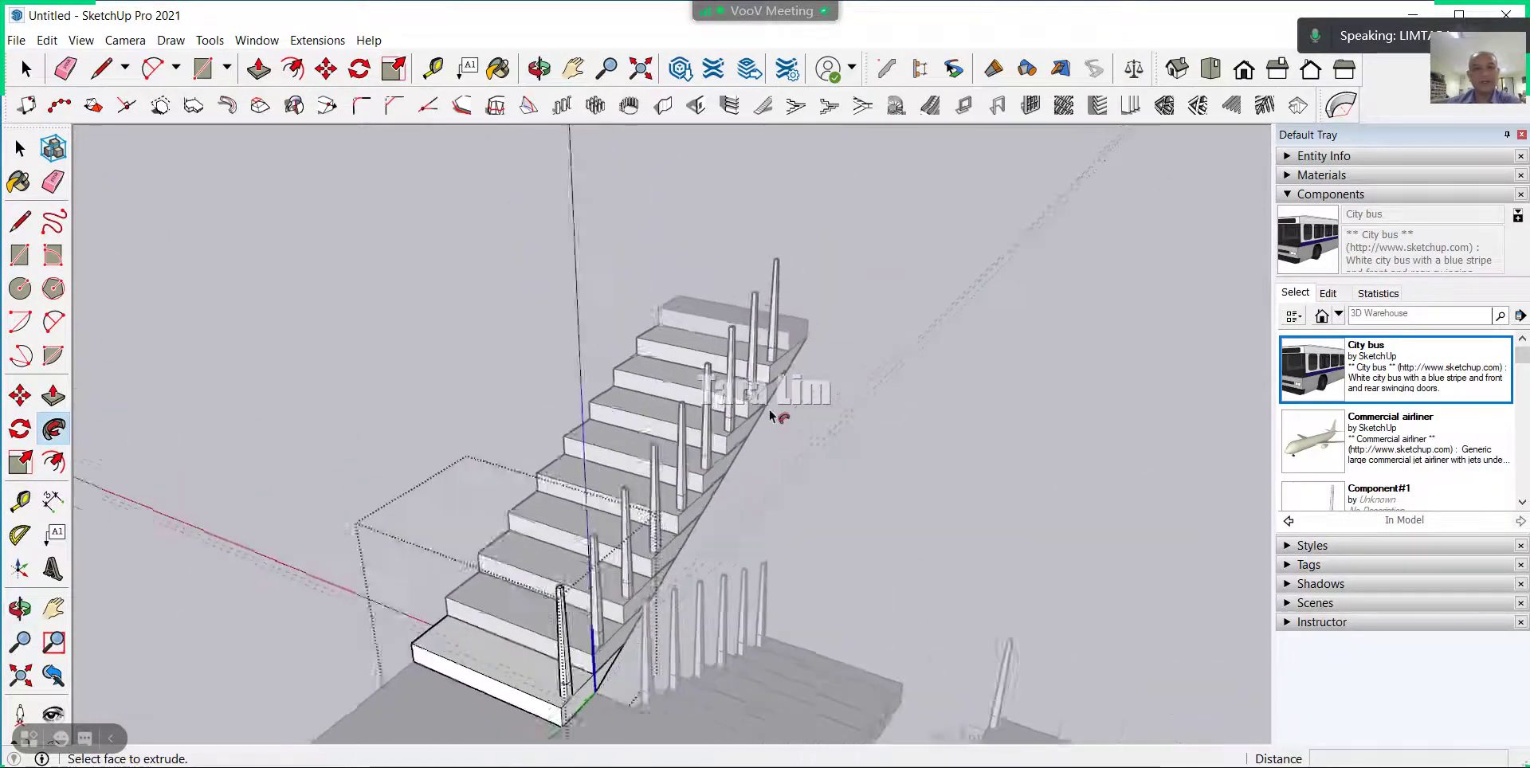
scroll(782, 373, "up", 2)
scroll(813, 275, "down", 2)
scroll(839, 231, "down", 2)
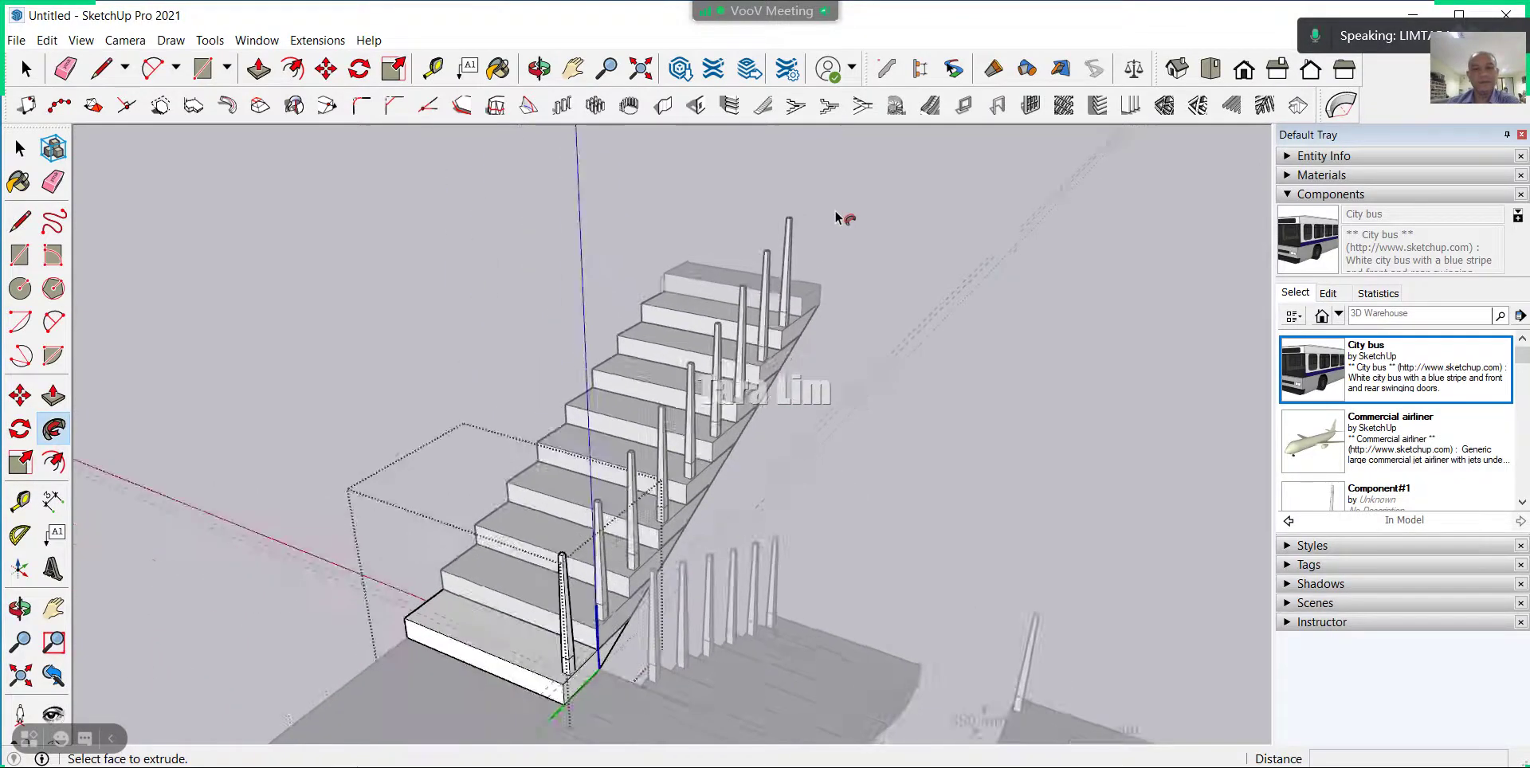
Draw a line across the front of the bottom step.
left_click(26, 70)
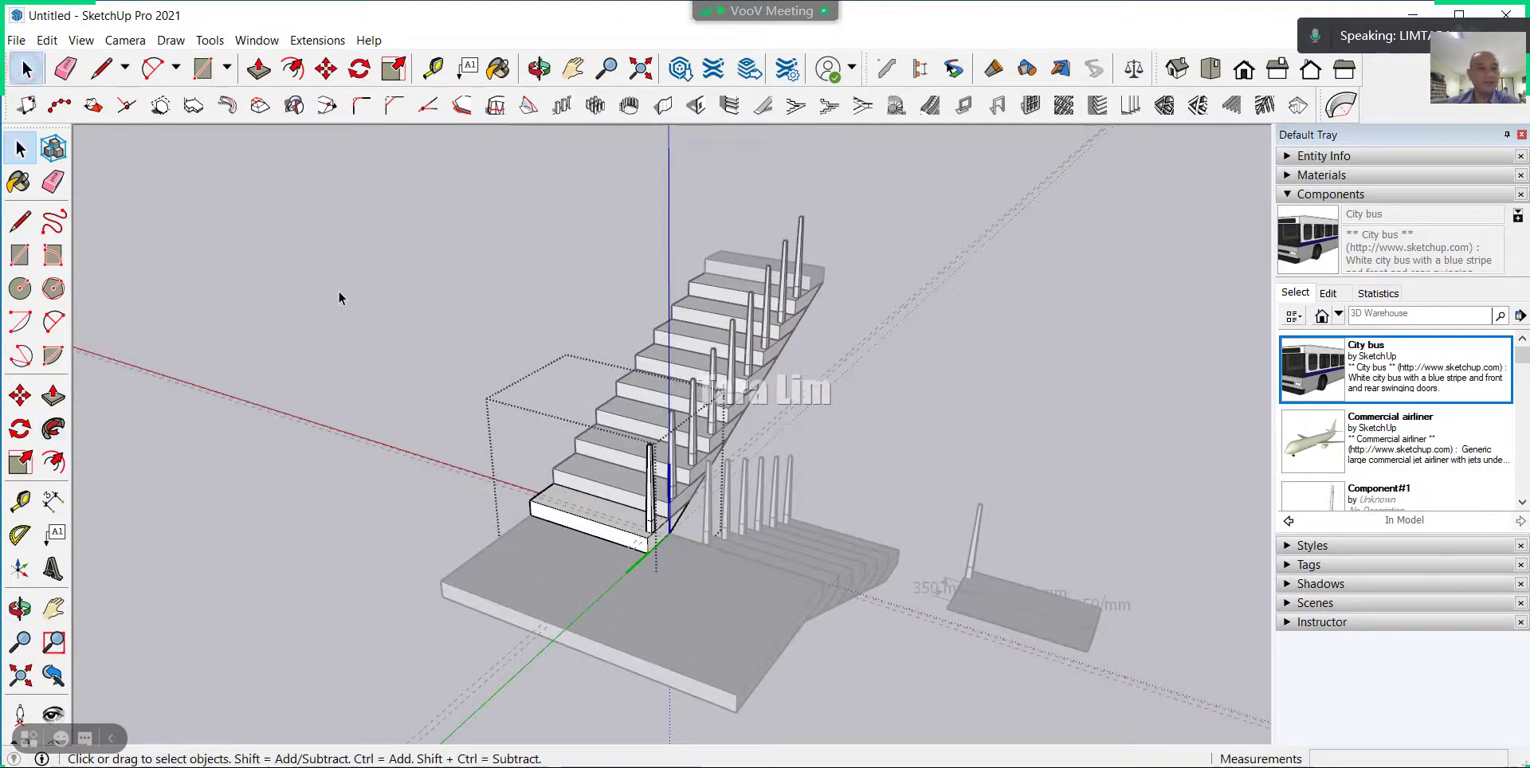
mouse_move(338, 294)
middle_mouse_down()
mouse_move(388, 517)
mouse_move(939, 481)
mouse_move(967, 529)
mouse_move(625, 481)
middle_mouse_up()
scroll(626, 480, "up", 3)
scroll(625, 481, "up", 2)
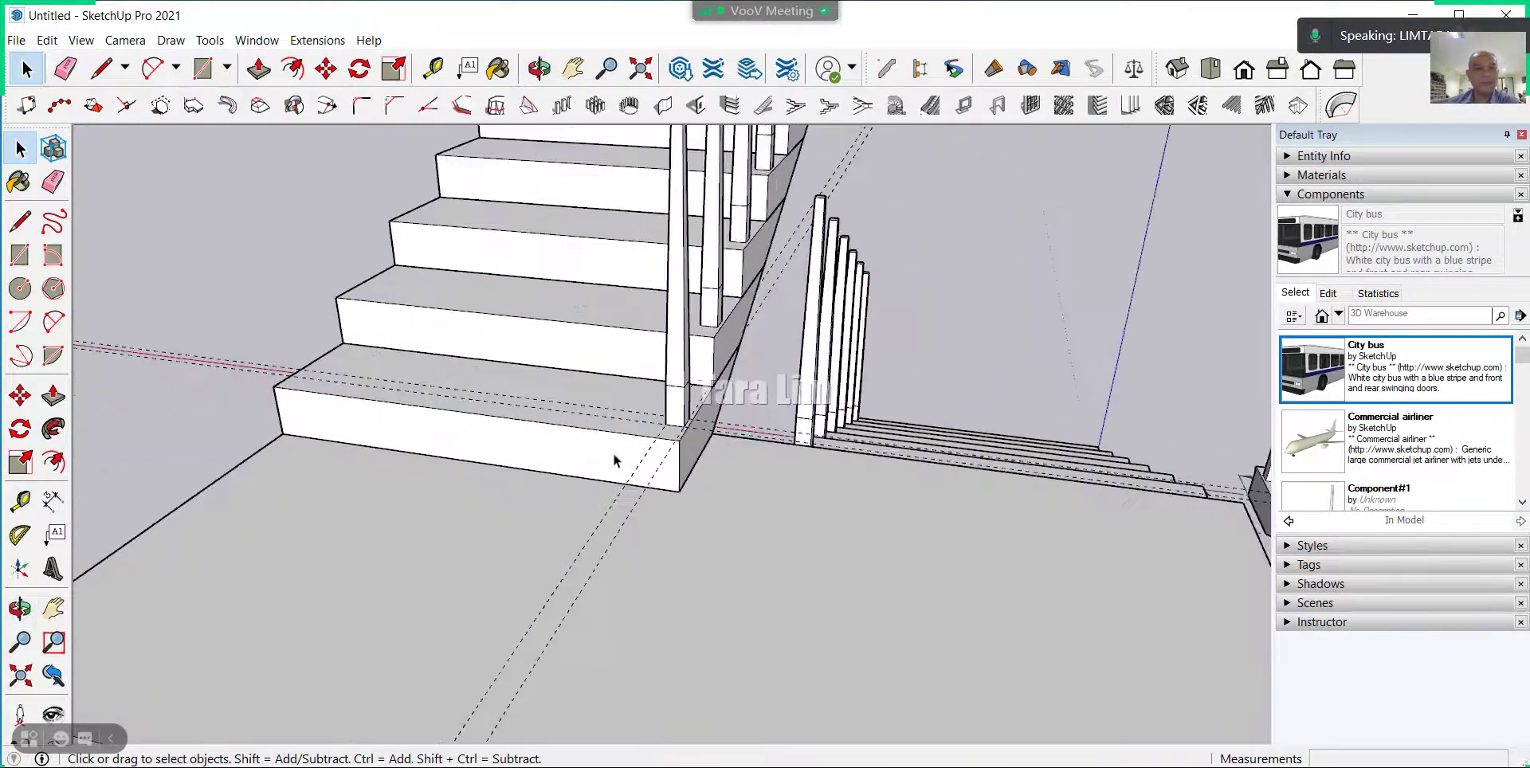
scroll(613, 453, "up", 2)
scroll(630, 458, "down", 1)
scroll(648, 462, "up", 1)
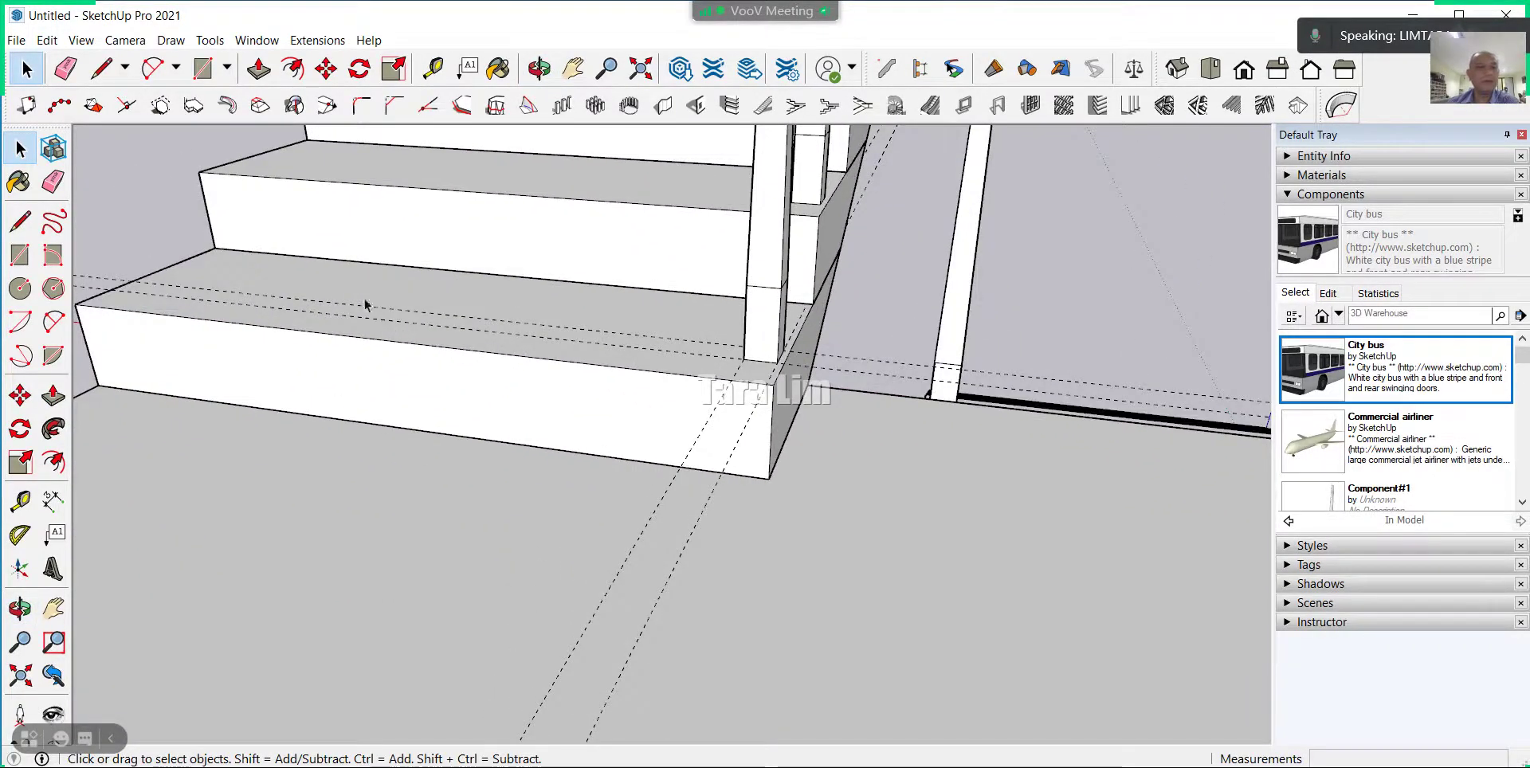
scroll(392, 373, "down", 3)
scroll(437, 305, "down", 2)
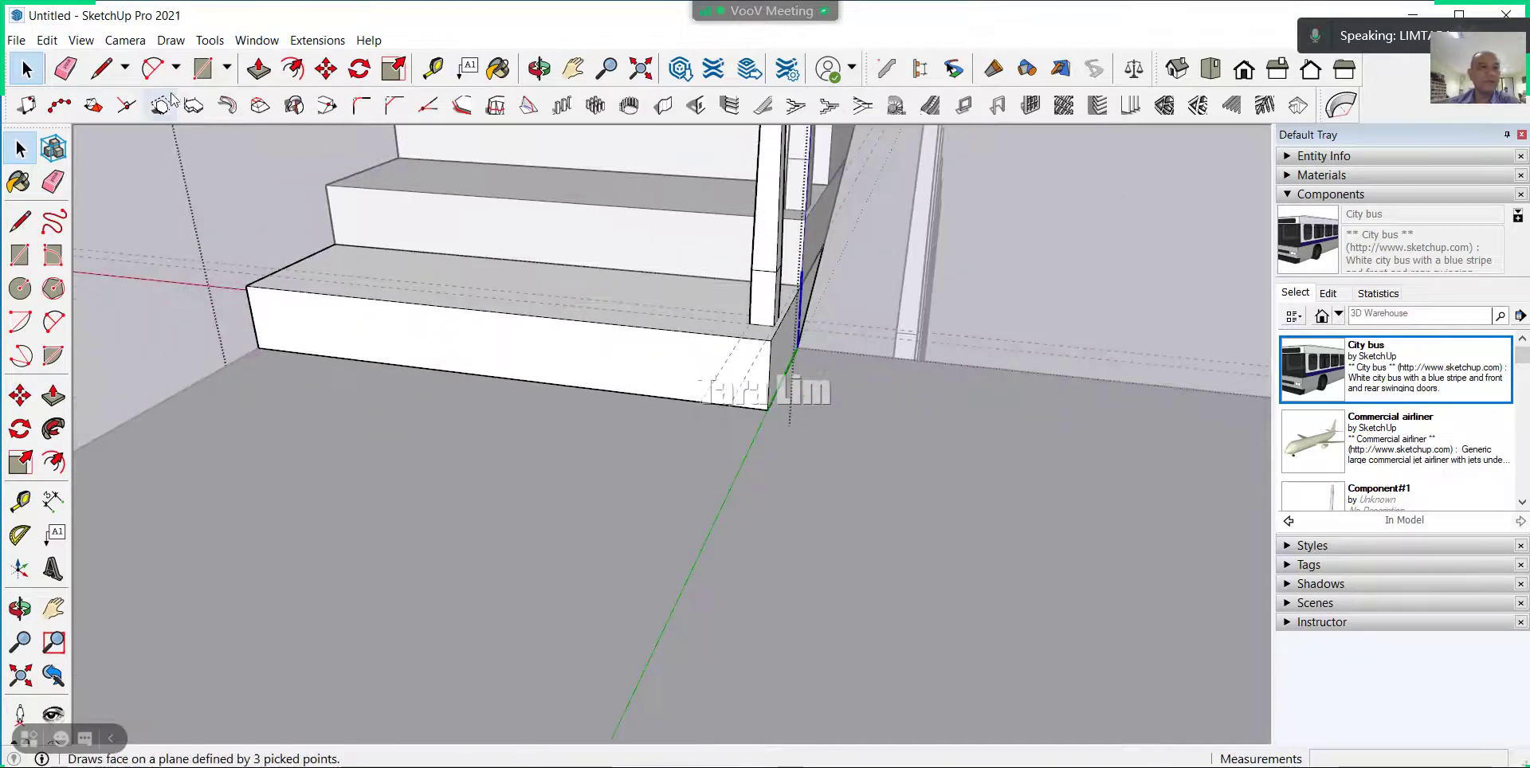
left_click(101, 69)
scroll(288, 319, "up", 2)
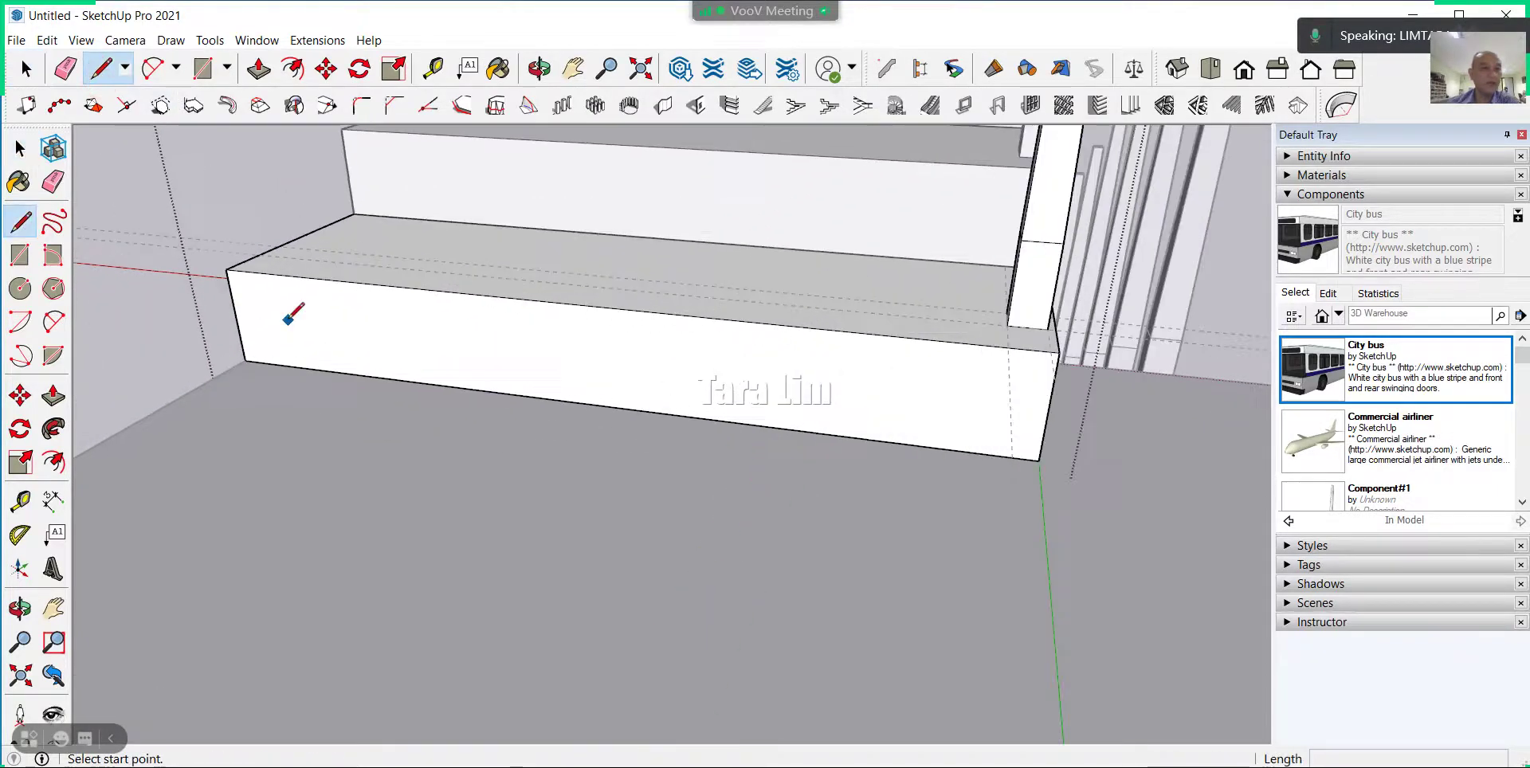
left_click(230, 287)
left_click(1056, 373)
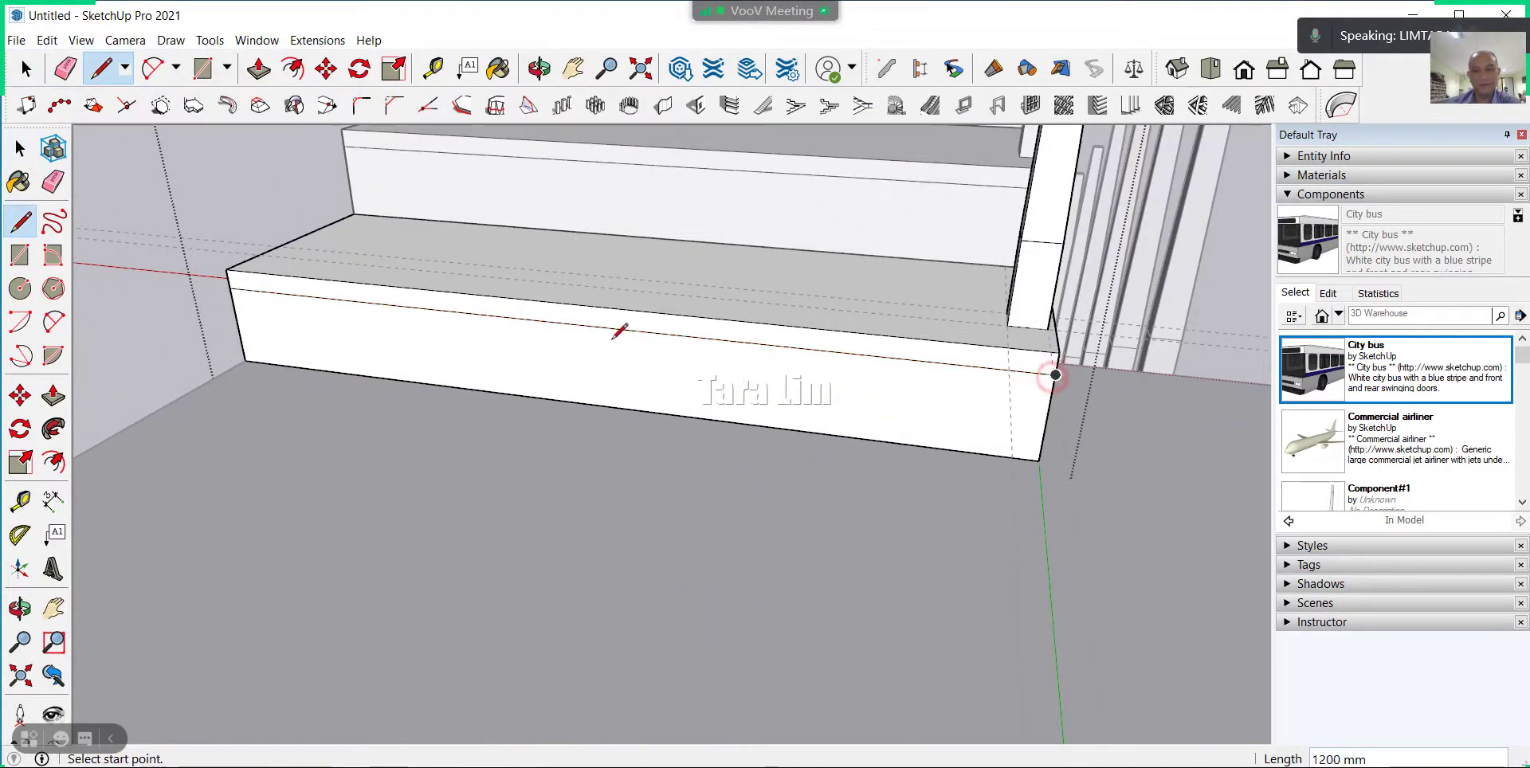
Push/pull the bottom step's face out by about 25 mm.
mouse_move(1049, 366)
middle_mouse_down()
mouse_move(916, 438)
mouse_move(666, 420)
mouse_move(344, 118)
middle_mouse_up()
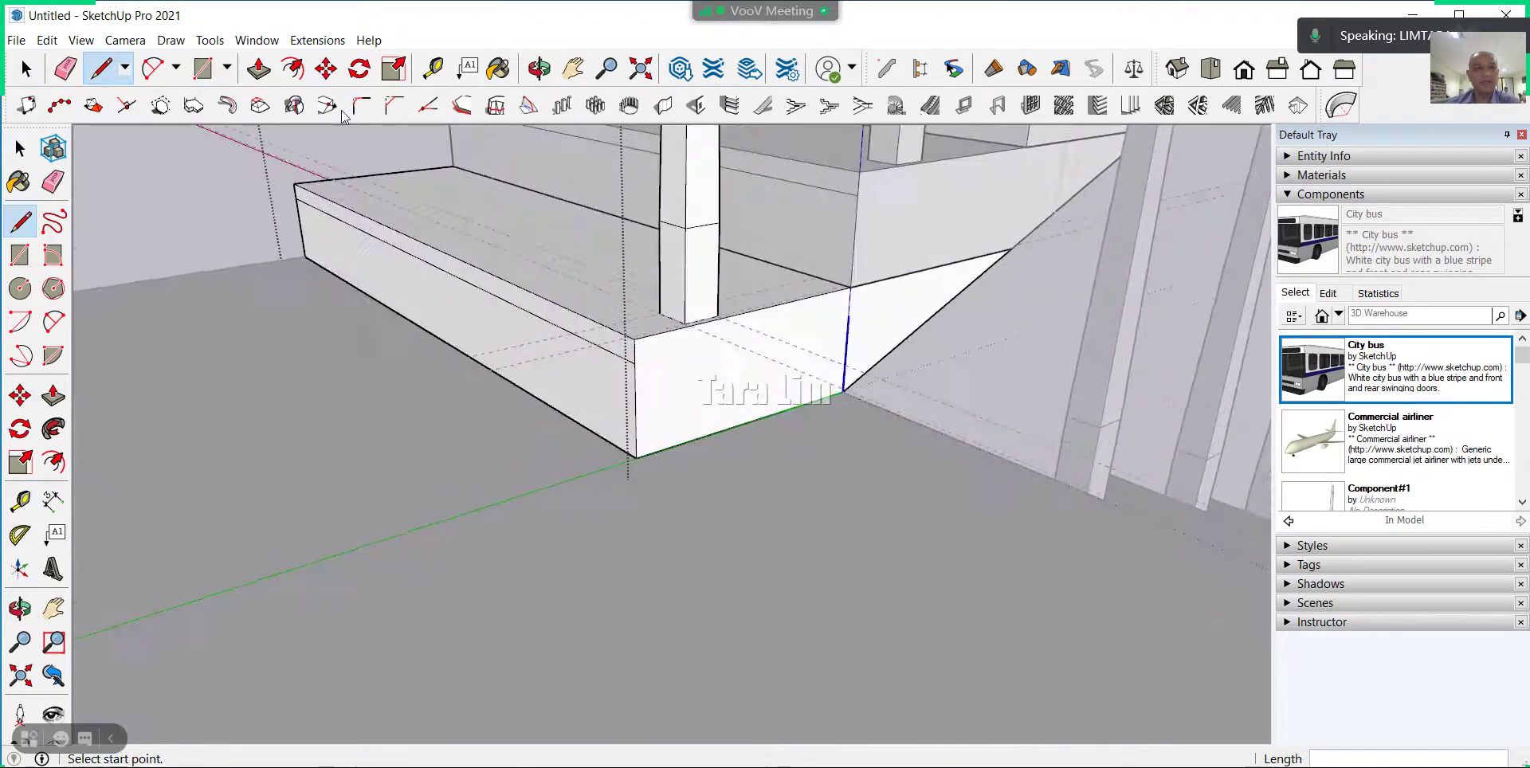
left_click(259, 69)
scroll(598, 417, "up", 3)
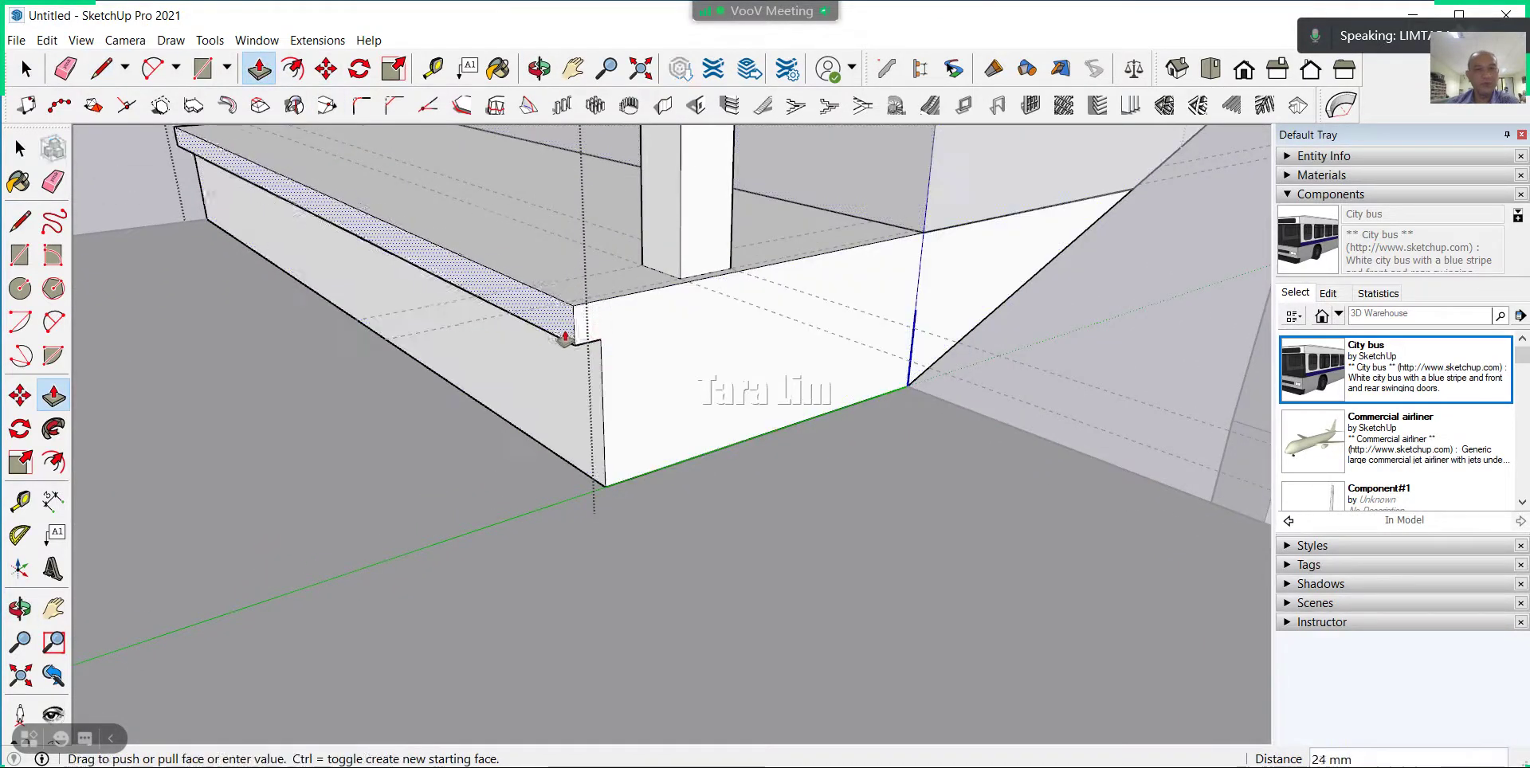
left_click_drag(564, 338, 563, 338)
left_click(564, 338)
mouse_move(564, 332)
middle_mouse_down()
mouse_move(599, 383)
mouse_move(536, 363)
mouse_move(488, 314)
middle_mouse_up()
scroll(488, 313, "up", 3)
Place a guide at the nosing depth and draw a 2-point arc rounding the tread corner.
key("t")
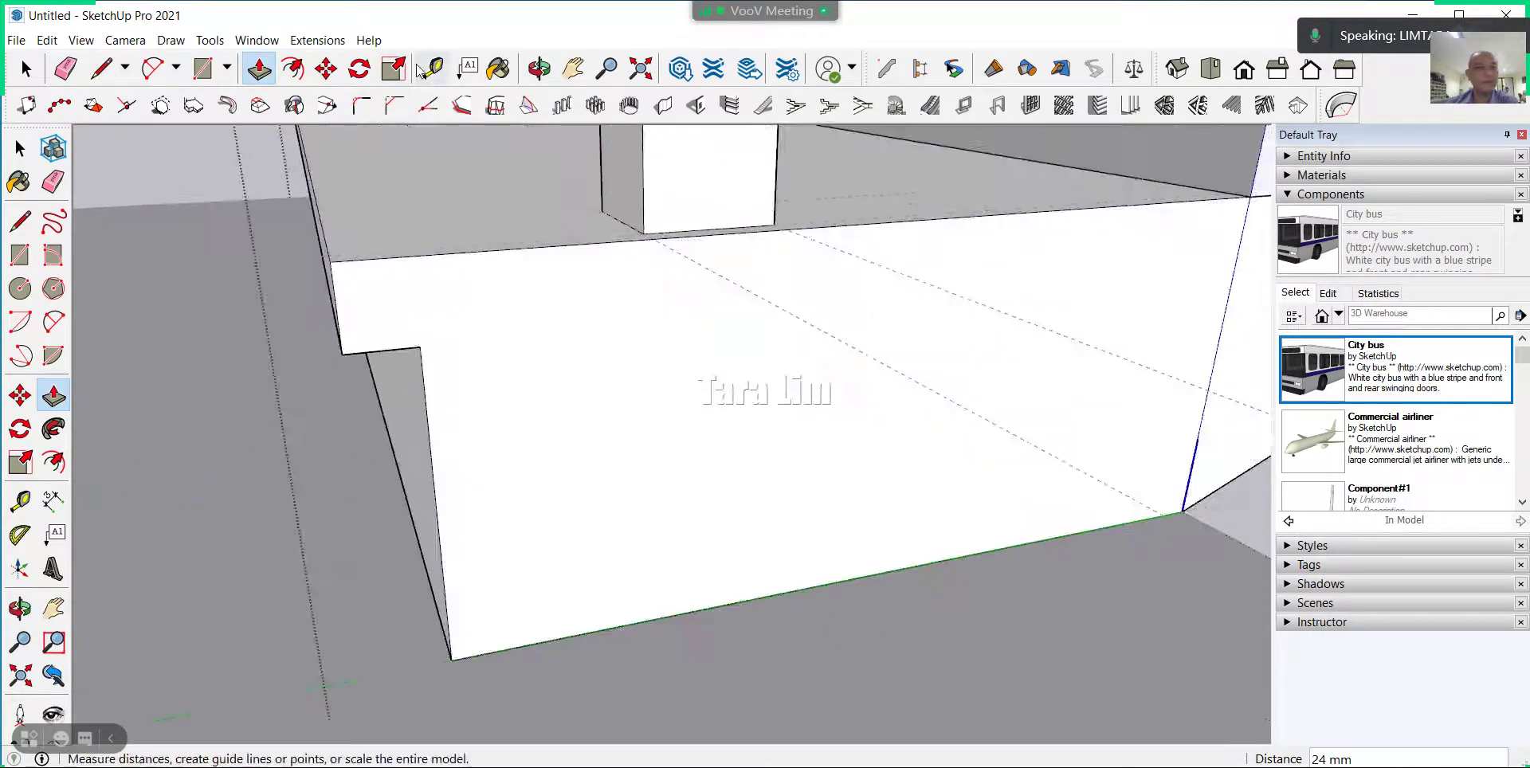
scroll(389, 373, "up", 3)
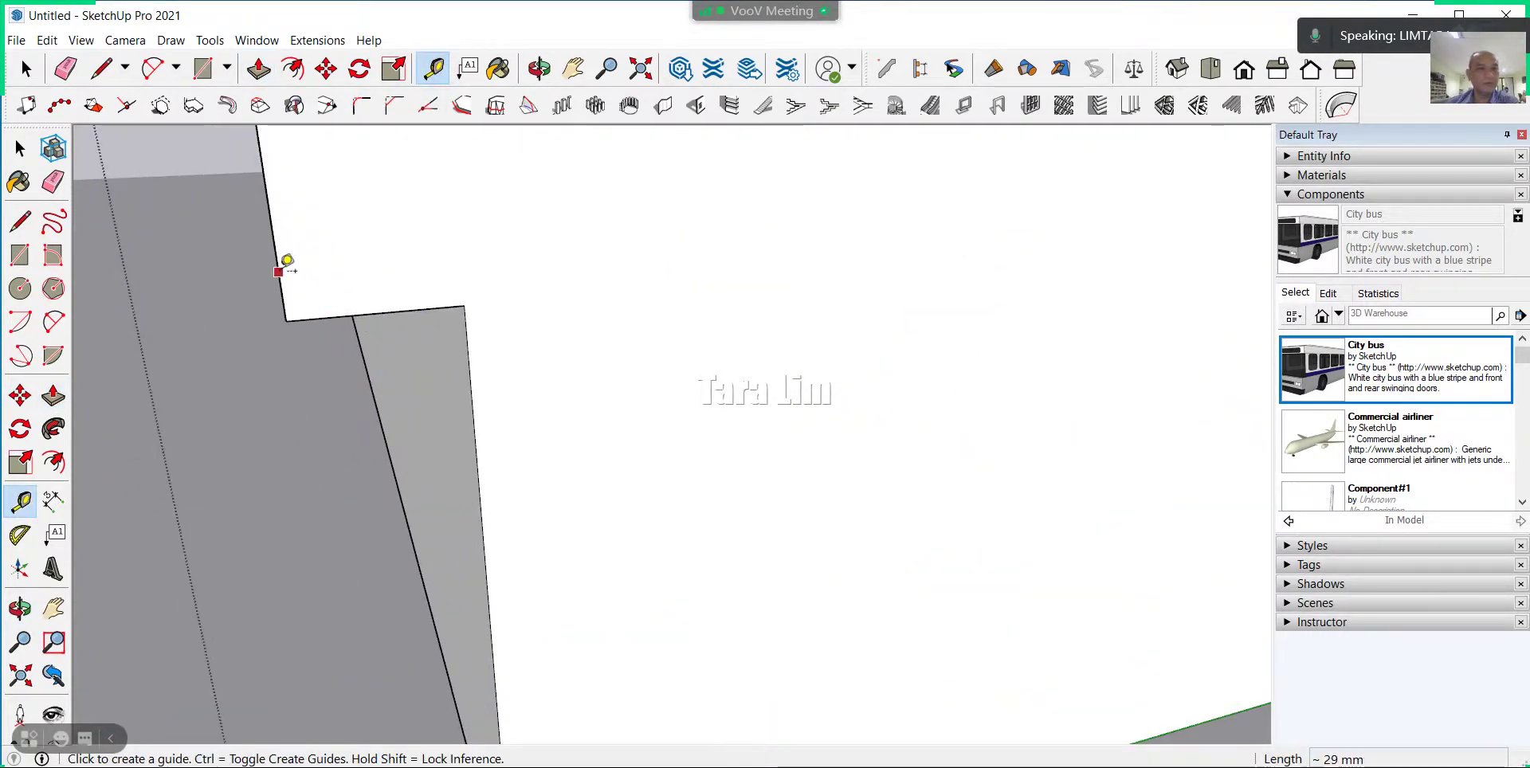
left_click(278, 272)
left_click(386, 298)
scroll(411, 413, "down", 3)
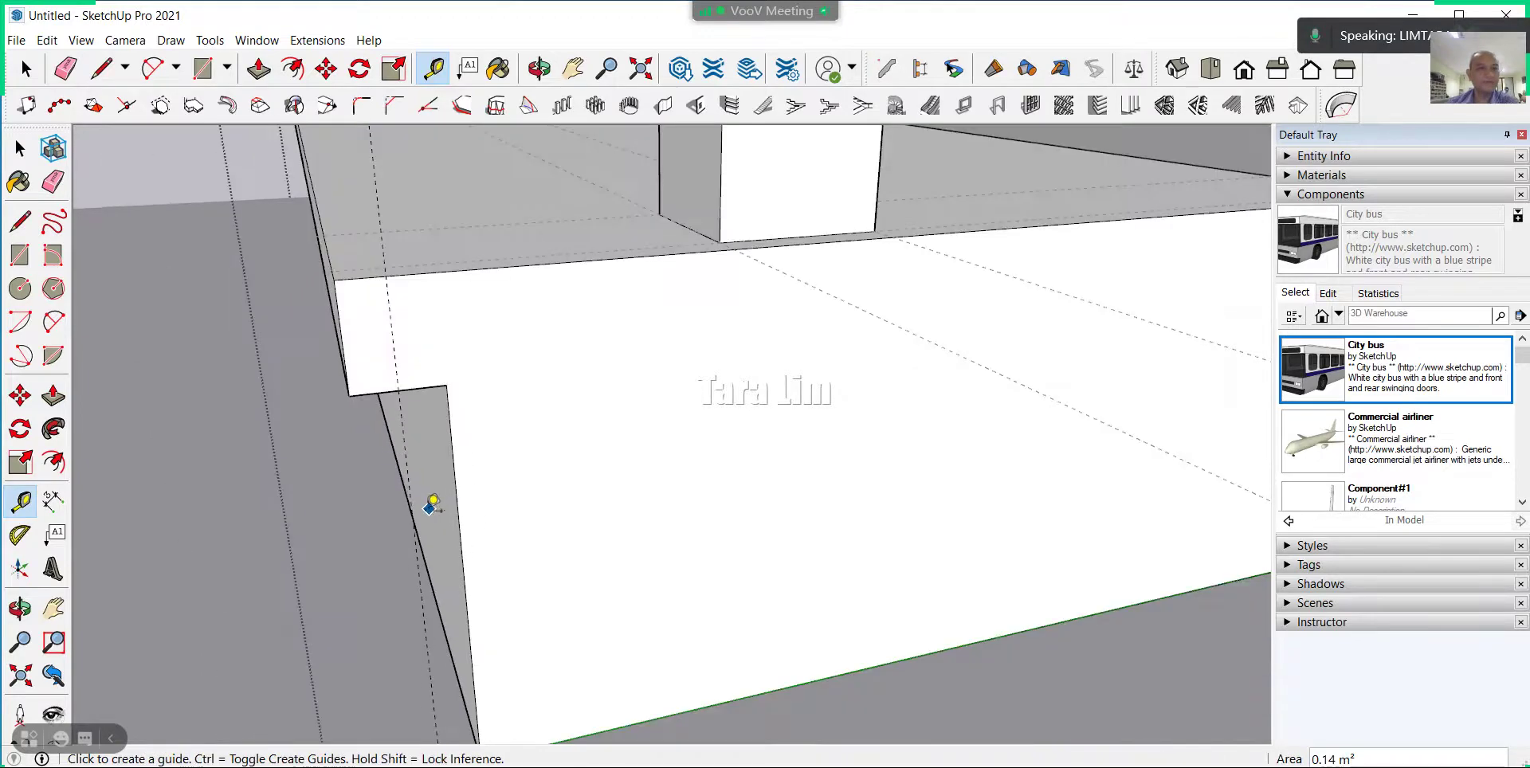
left_click(152, 68)
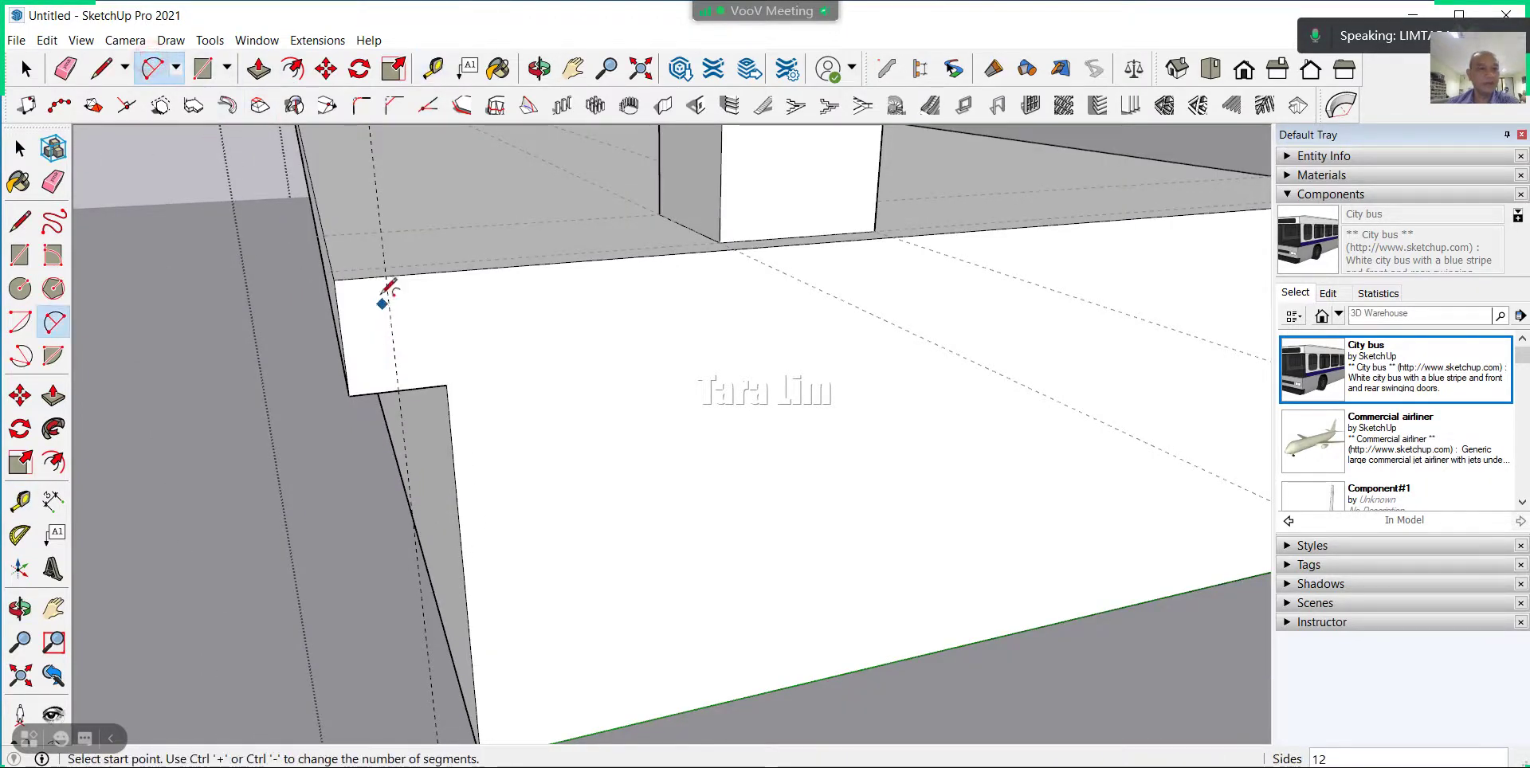
left_click(387, 291)
left_click(401, 390)
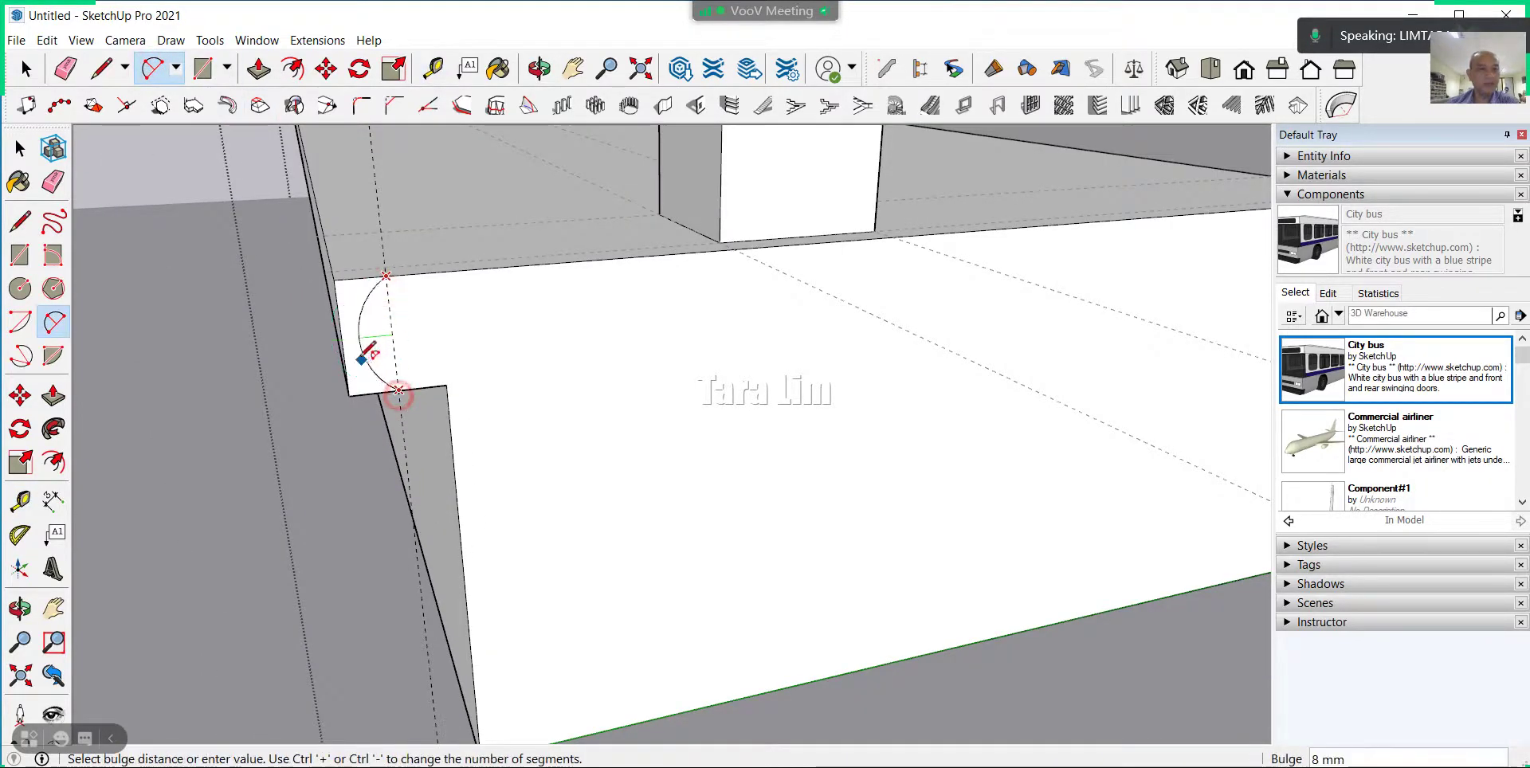
left_click(350, 335)
scroll(489, 376, "down", 3)
mouse_move(488, 376)
middle_mouse_down()
mouse_move(383, 427)
mouse_move(482, 411)
middle_mouse_up()
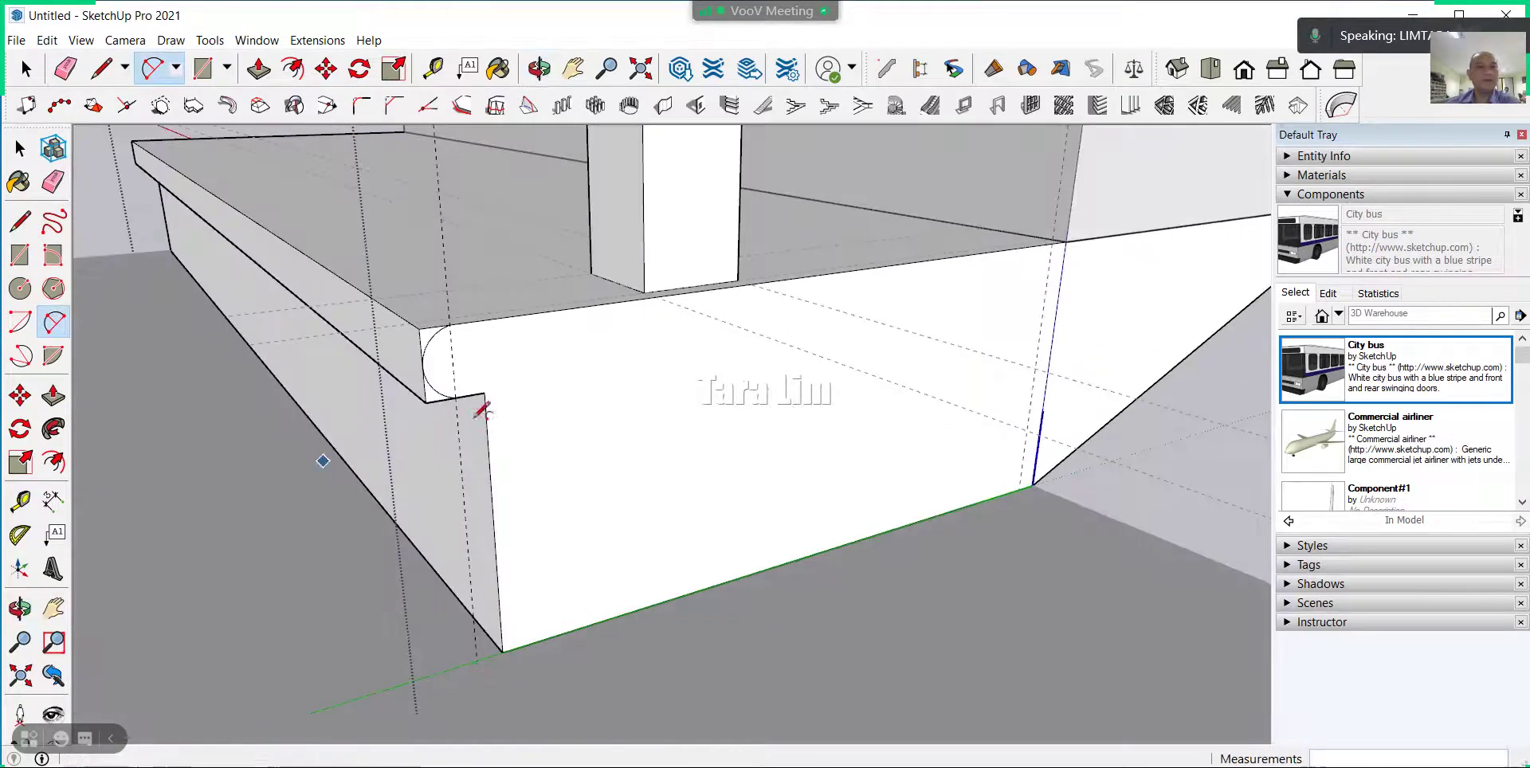
Cut away the corner outside the arc and carry the rounded nosing 1200 mm along the tread.
key("p")
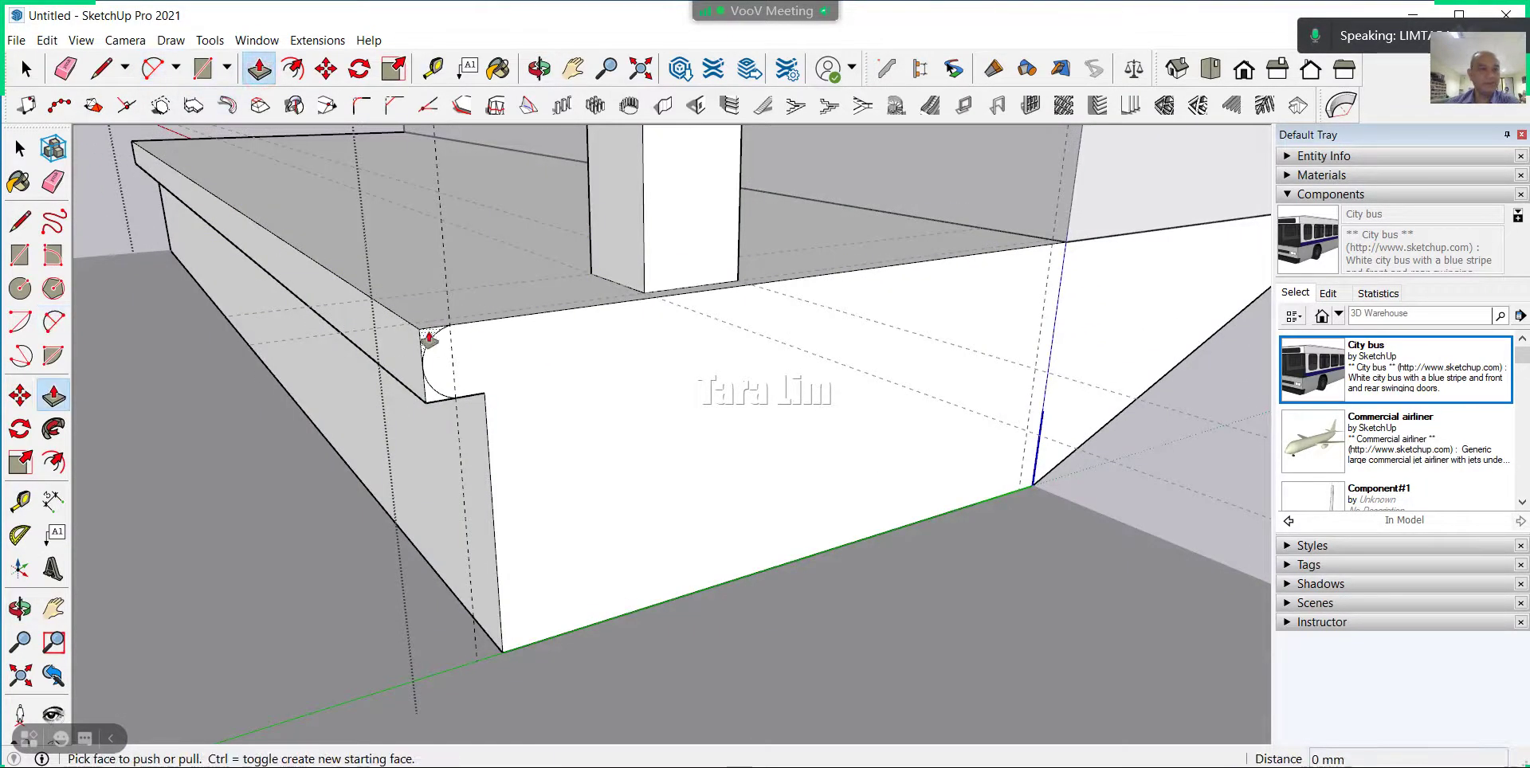
left_click_drag(425, 346, 426, 411)
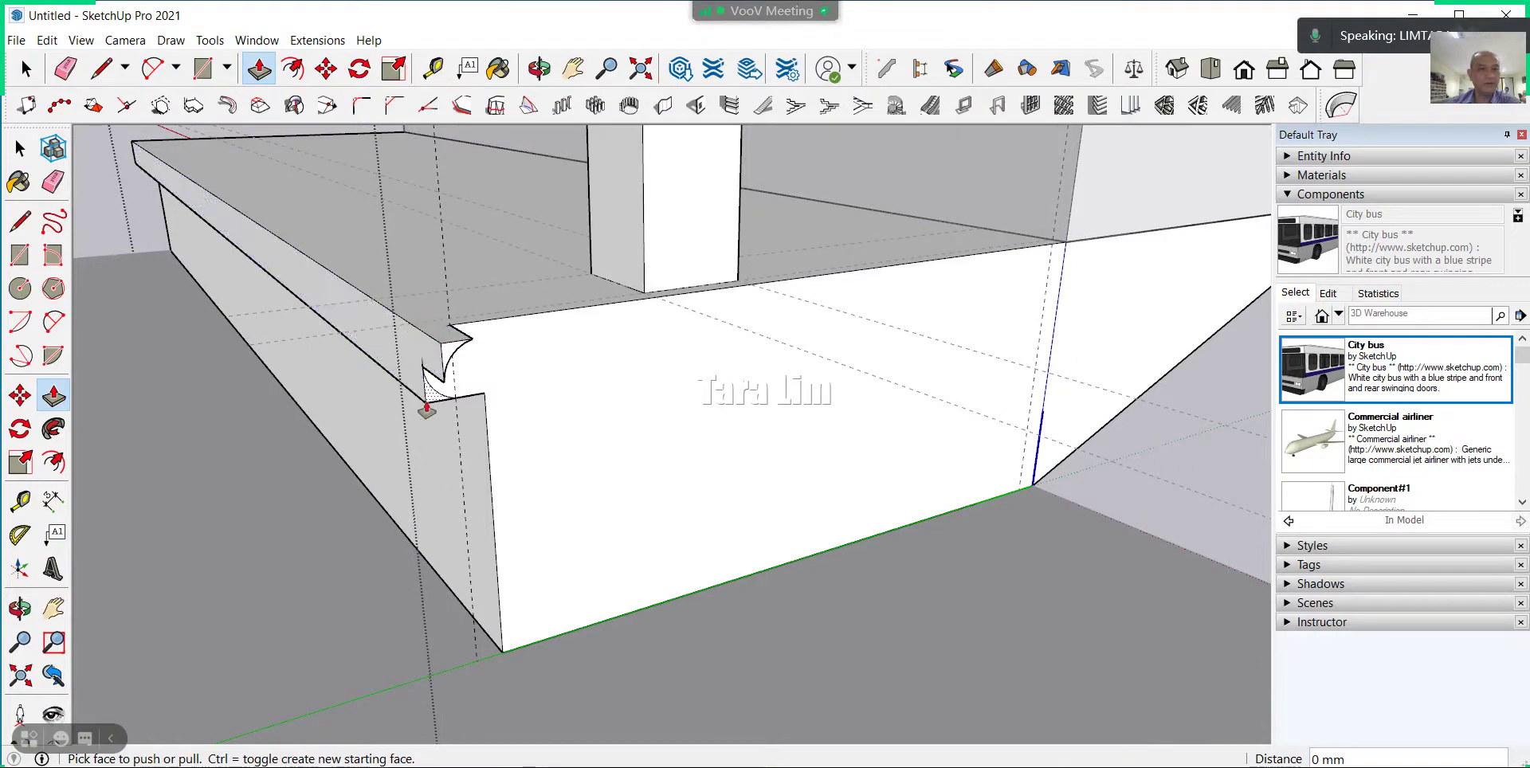
mouse_move(426, 411)
middle_mouse_down()
mouse_move(659, 403)
mouse_move(628, 409)
mouse_move(551, 375)
mouse_move(670, 365)
middle_mouse_up()
left_click(558, 364)
scroll(311, 281, "up", 5)
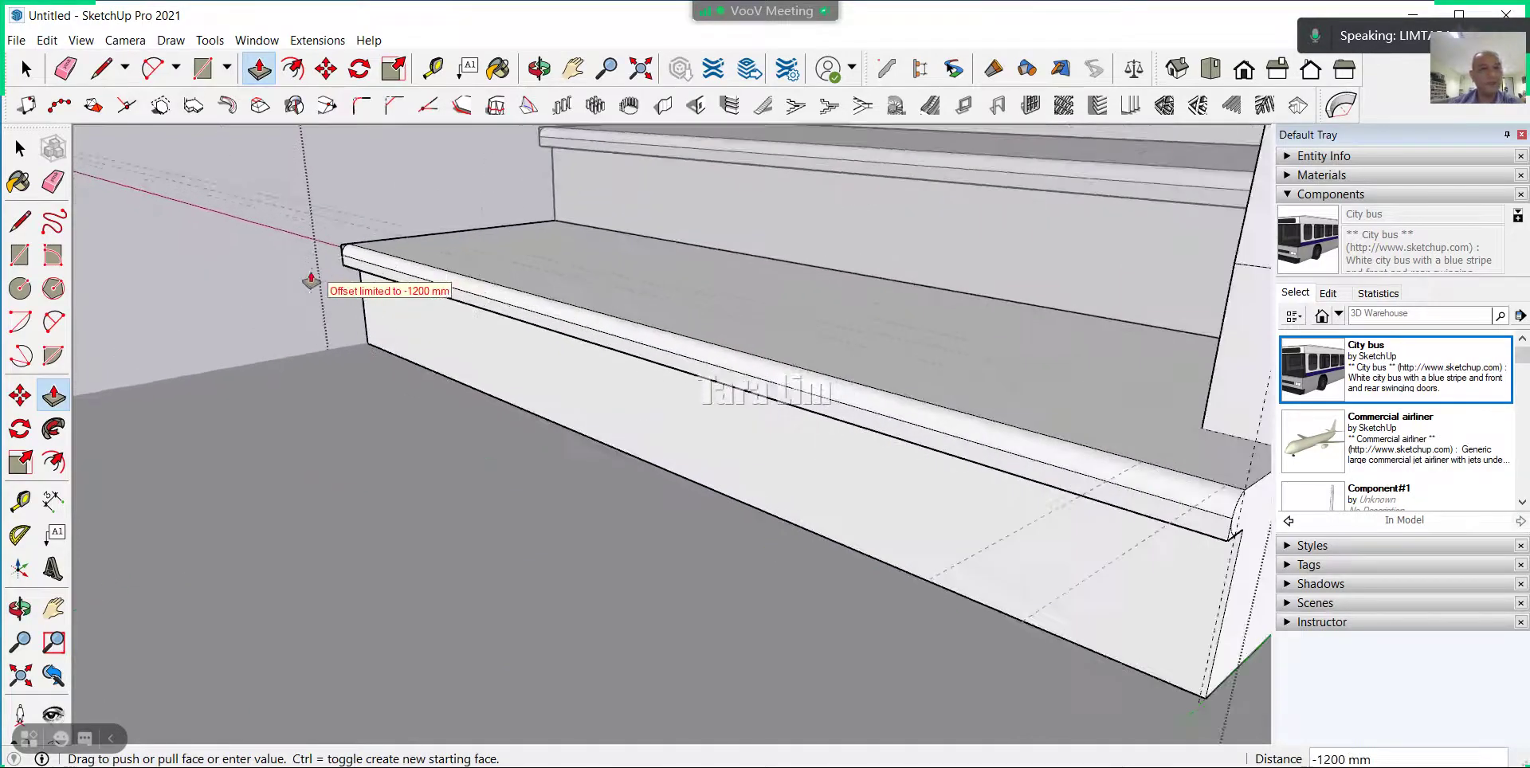
left_click(339, 267)
mouse_move(1052, 635)
middle_mouse_down()
mouse_move(923, 489)
mouse_move(756, 459)
middle_mouse_up()
scroll(755, 459, "up", 2)
scroll(880, 443, "up", 2)
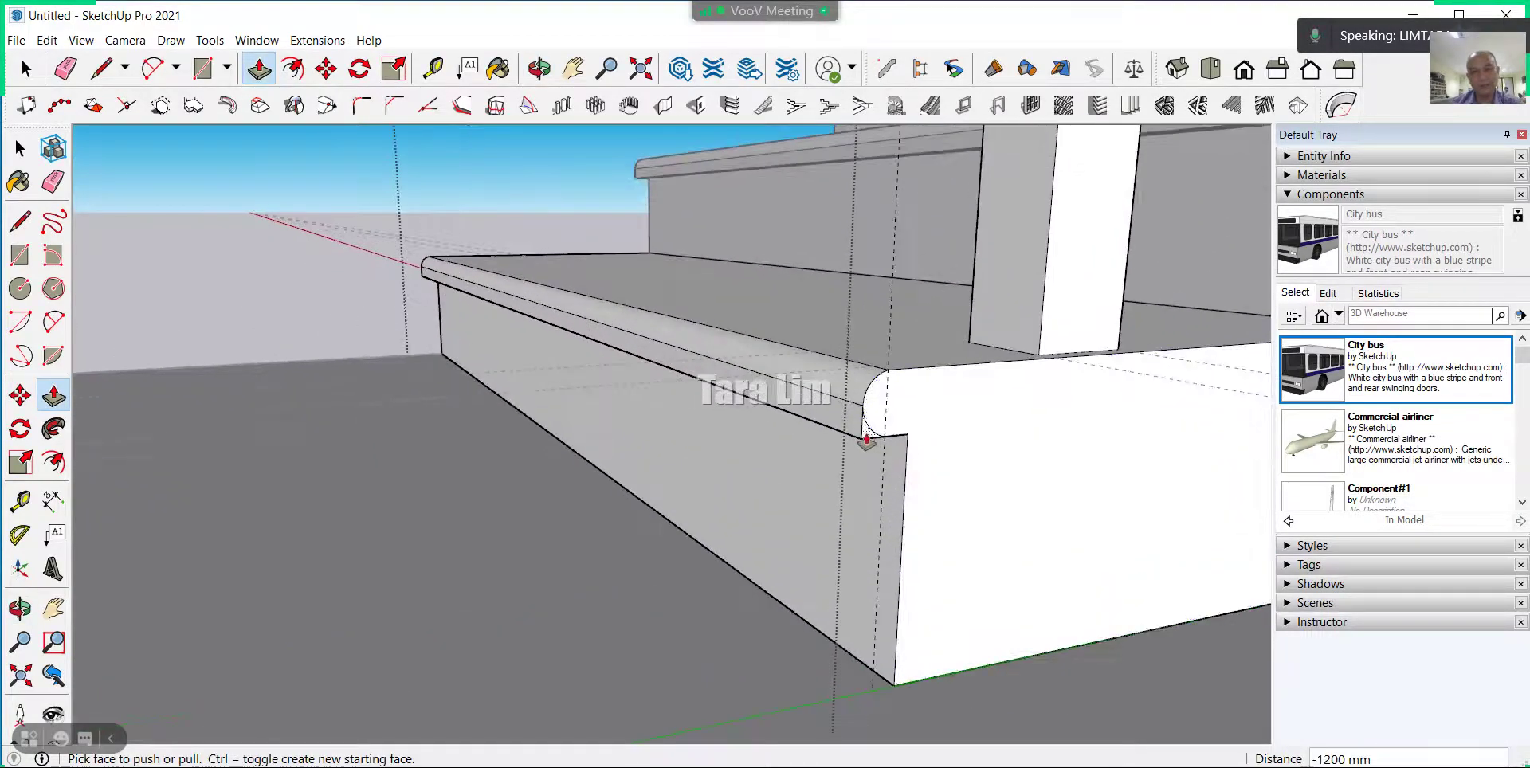
Begin another push on the ledge face, then return to the Select tool.
left_click(866, 440)
scroll(444, 346, "down", 5)
scroll(440, 347, "down", 2)
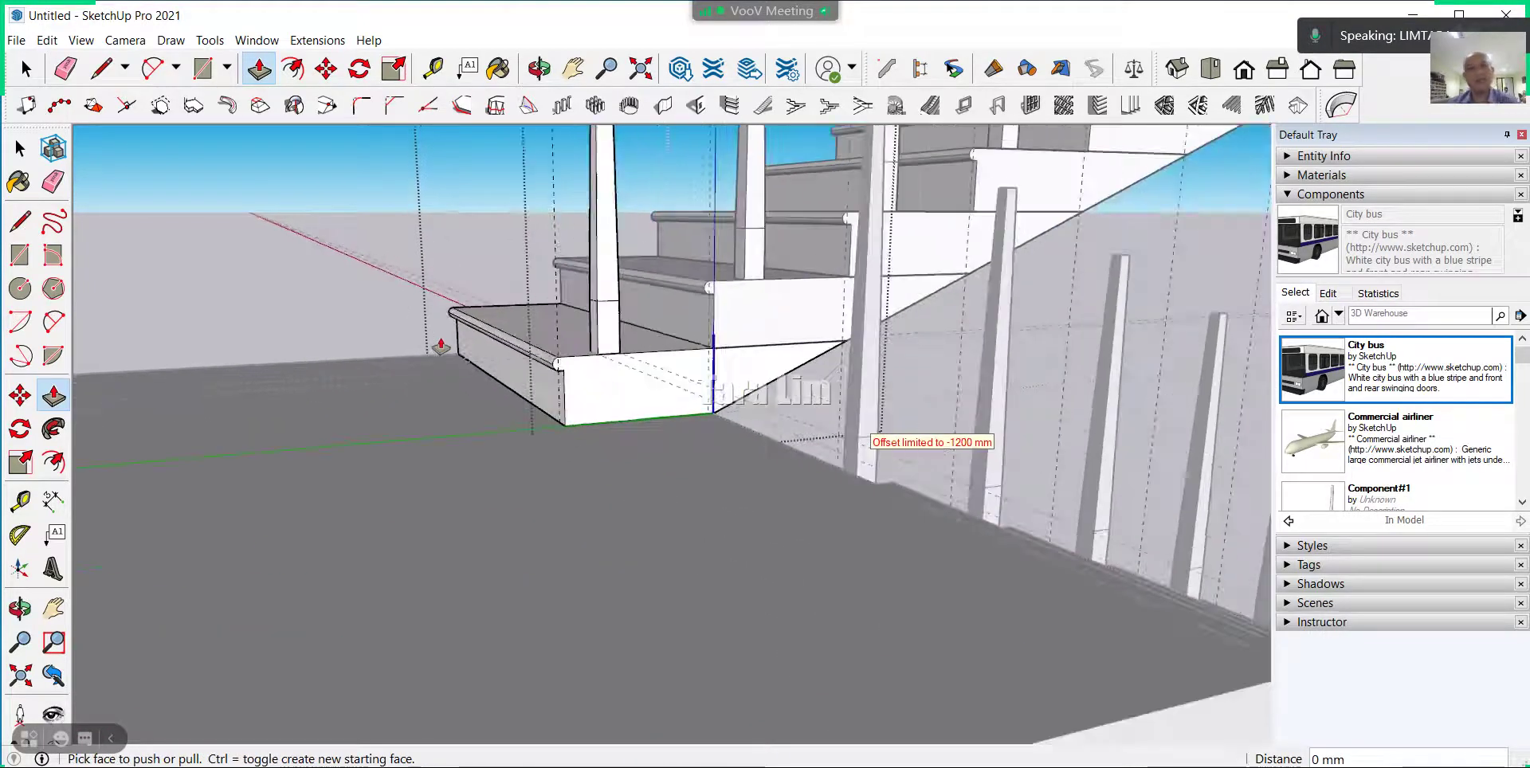
scroll(447, 344, "down", 3)
scroll(494, 427, "down", 2)
left_click(19, 156)
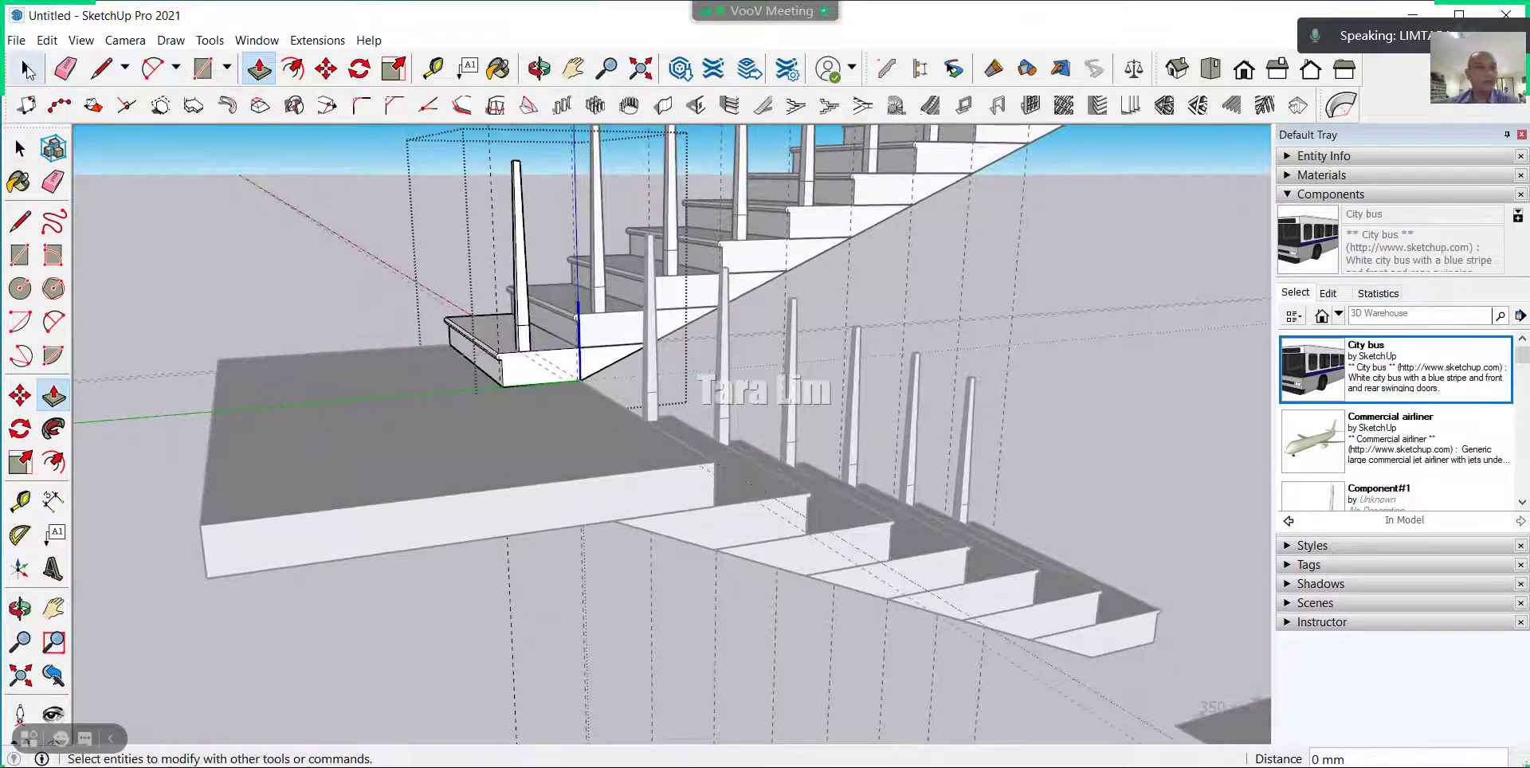
Exit the group and delete all the dashed guide lines from the model.
left_click(26, 70)
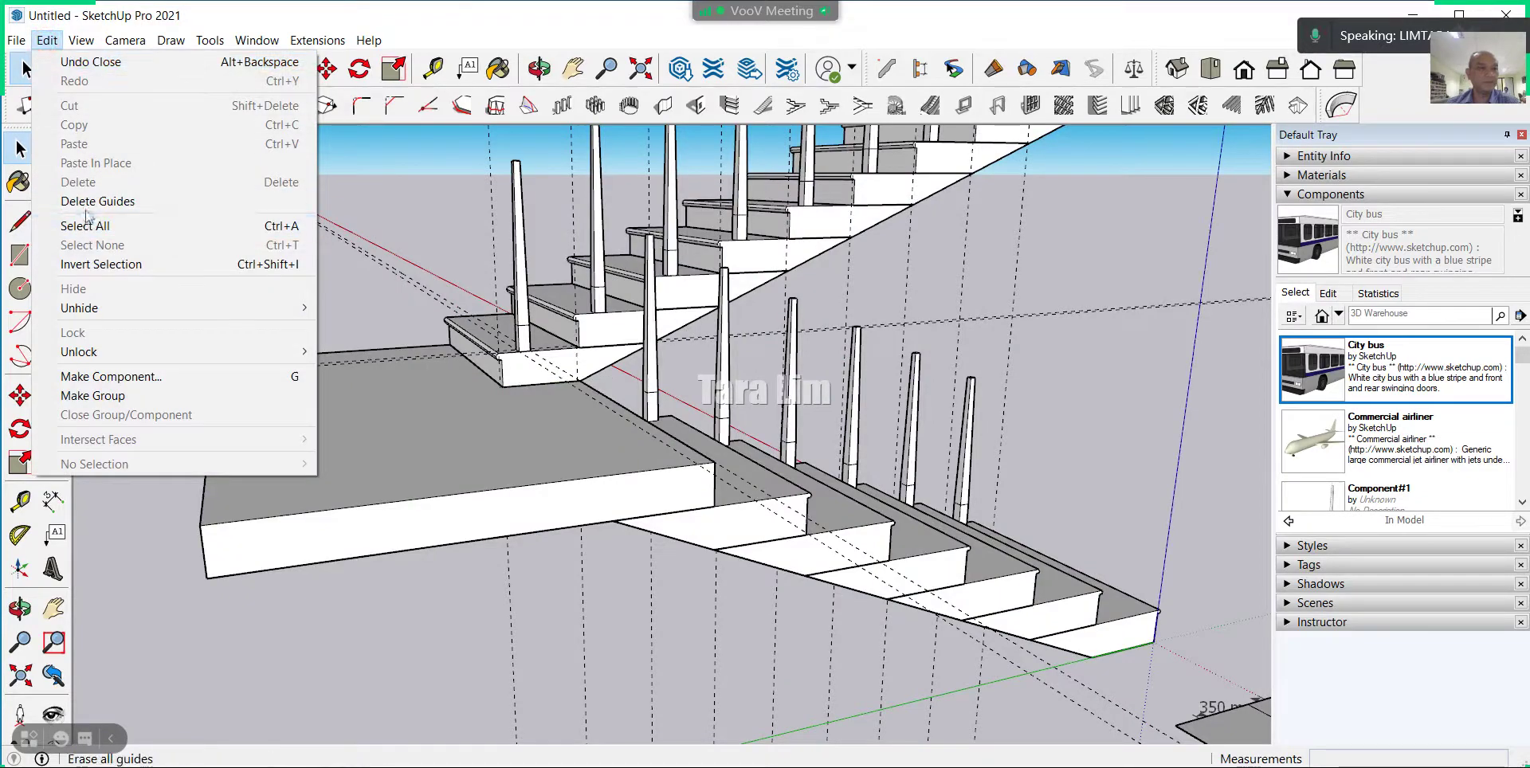
left_click(95, 201)
scroll(211, 293, "down", 3)
scroll(808, 528, "down", 3)
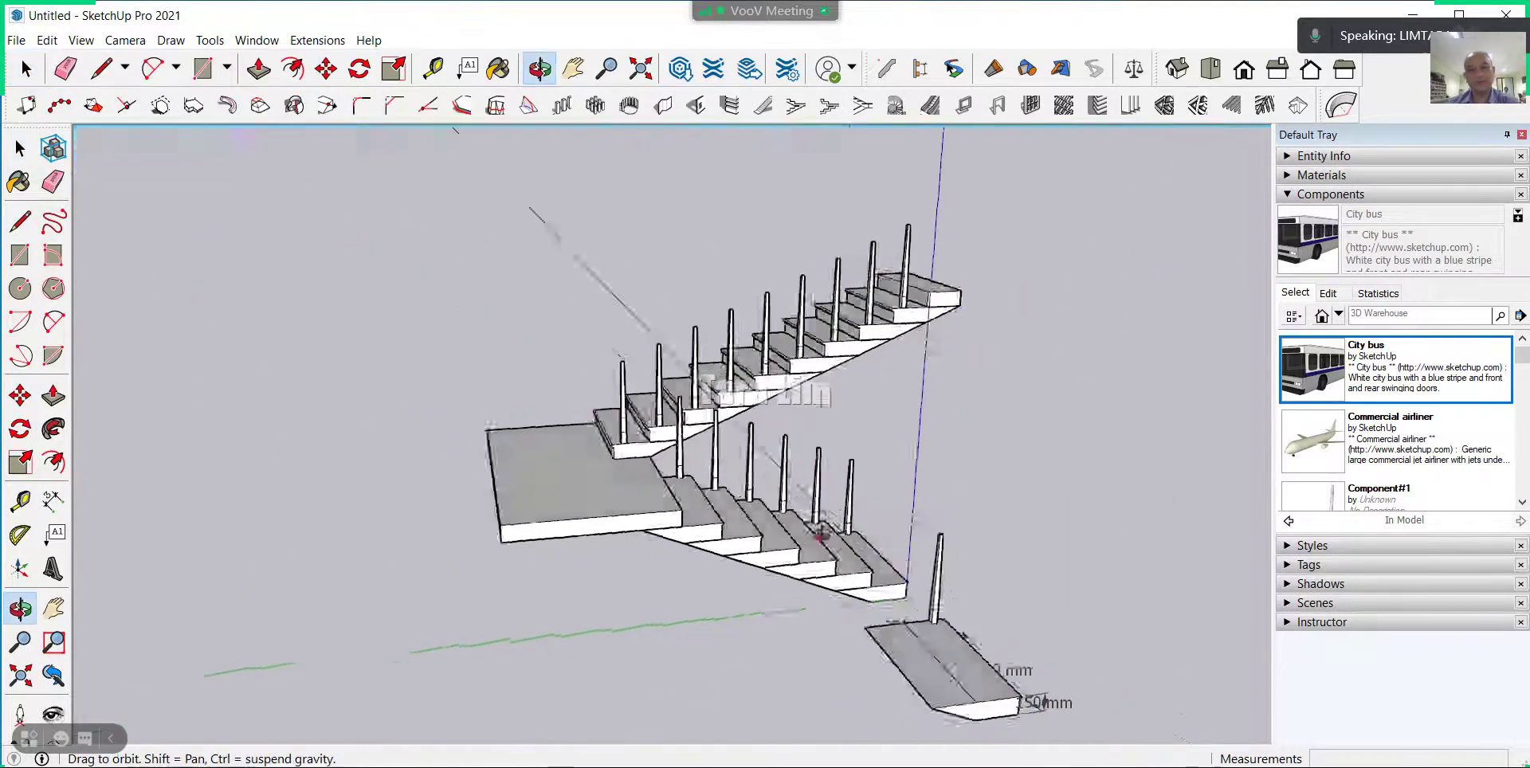
Orbit and zoom around the staircase to inspect the flights, landing and undersides.
mouse_move(807, 529)
middle_mouse_down()
mouse_move(752, 505)
mouse_move(570, 600)
middle_mouse_up()
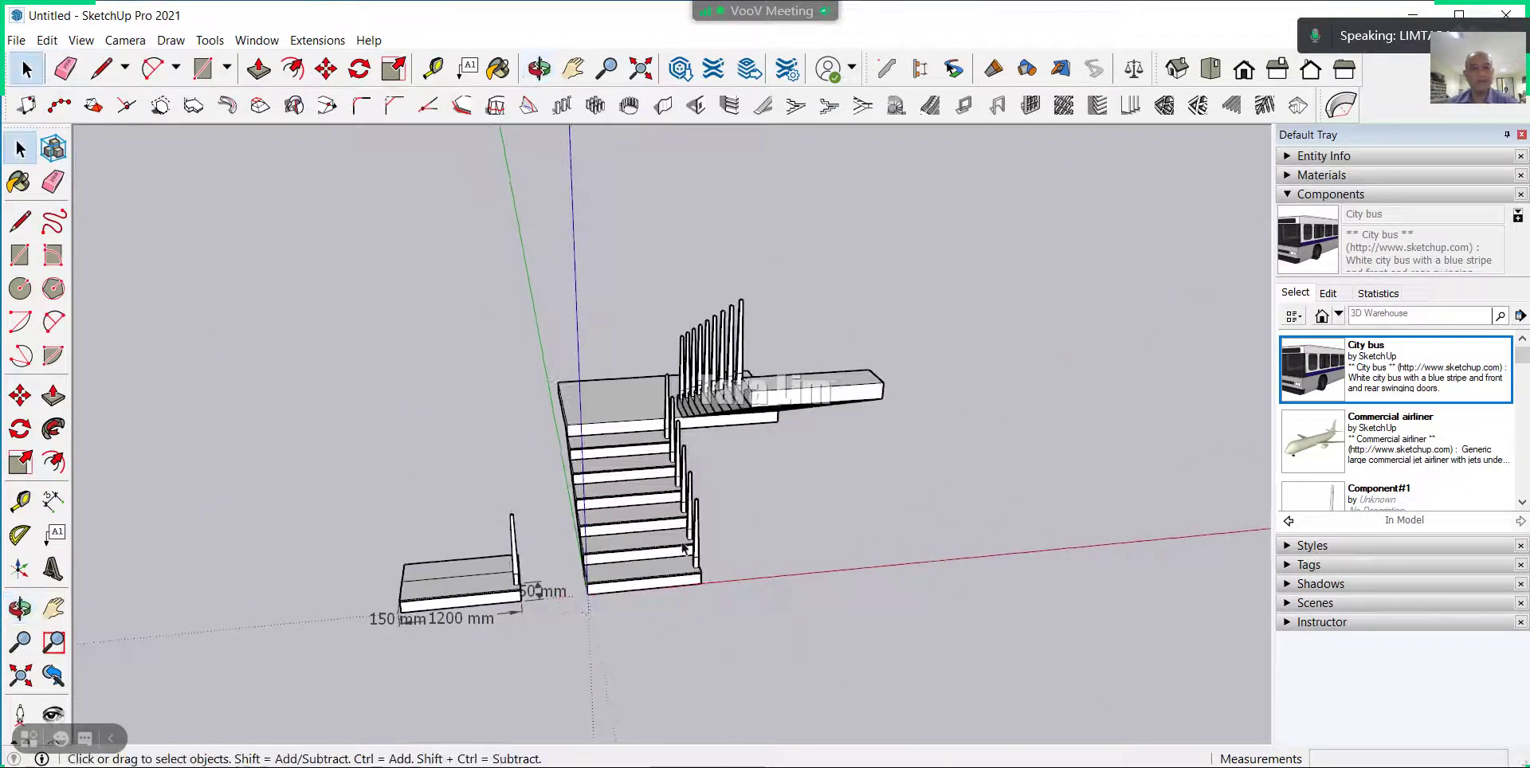
scroll(578, 470, "up", 2)
middle_click_drag(578, 470, 847, 529)
scroll(576, 478, "up", 3)
mouse_move(577, 479)
middle_mouse_down()
mouse_move(530, 444)
mouse_move(634, 426)
mouse_move(526, 408)
mouse_move(662, 444)
mouse_move(534, 449)
middle_mouse_up()
scroll(662, 444, "up", 2)
scroll(662, 444, "up", 2)
mouse_move(789, 577)
middle_mouse_down()
mouse_move(519, 513)
mouse_move(724, 564)
mouse_move(785, 417)
middle_mouse_up()
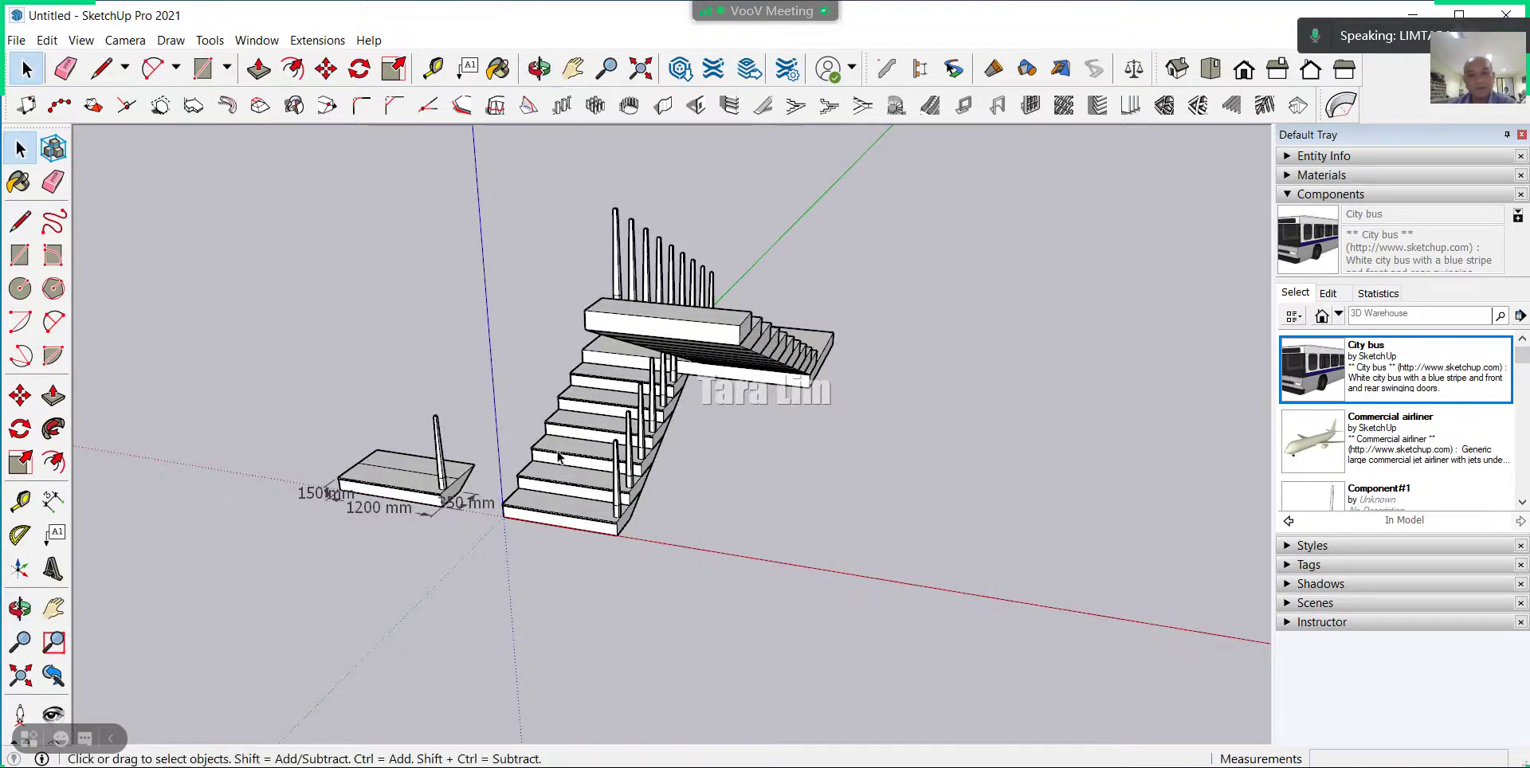
mouse_move(558, 456)
middle_mouse_down()
mouse_move(963, 444)
mouse_move(859, 465)
middle_mouse_up()
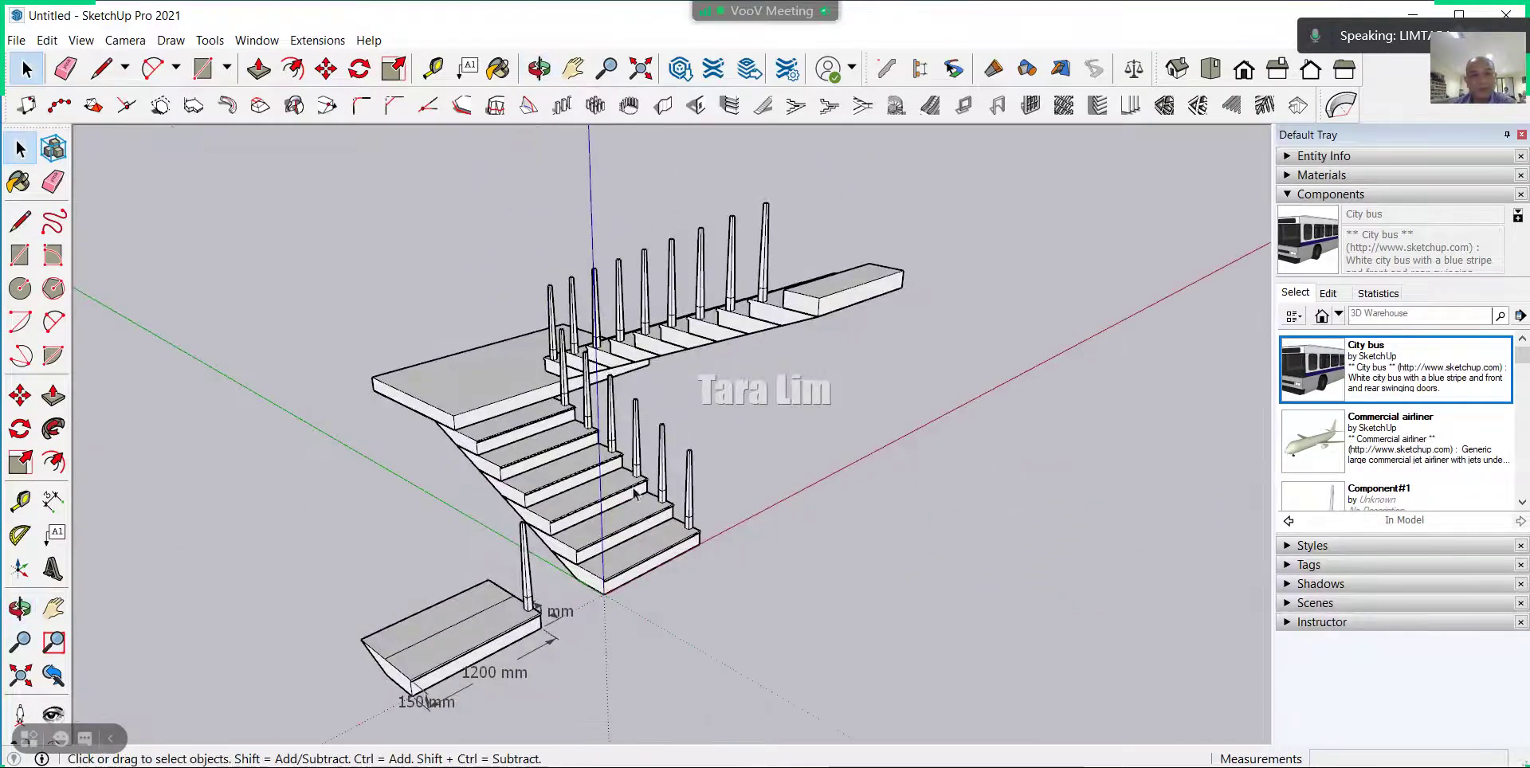
scroll(636, 496, "up", 2)
scroll(588, 471, "up", 2)
scroll(510, 510, "up", 2)
scroll(414, 556, "up", 2)
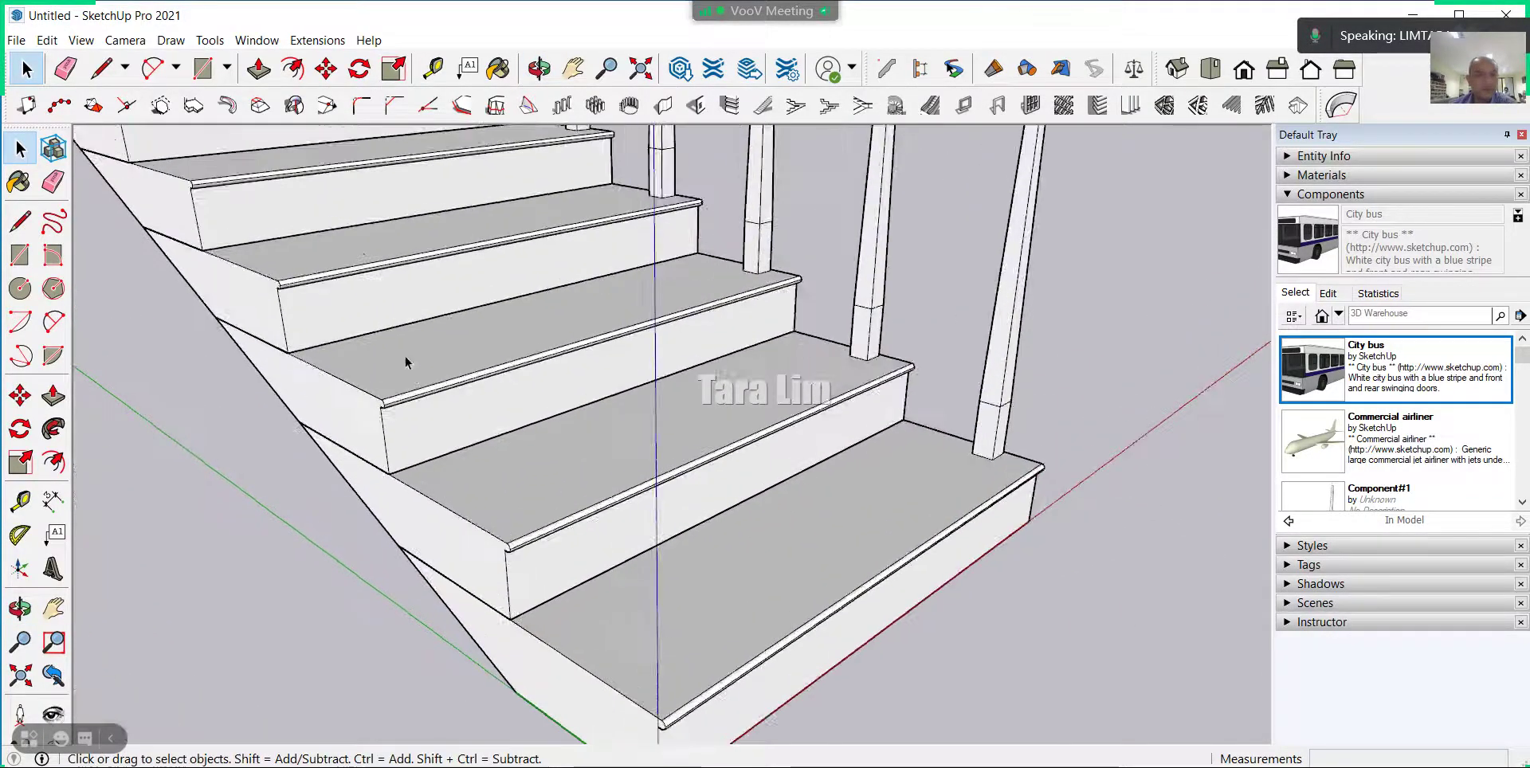
scroll(406, 363, "down", 3)
scroll(393, 317, "down", 3)
scroll(522, 435, "down", 2)
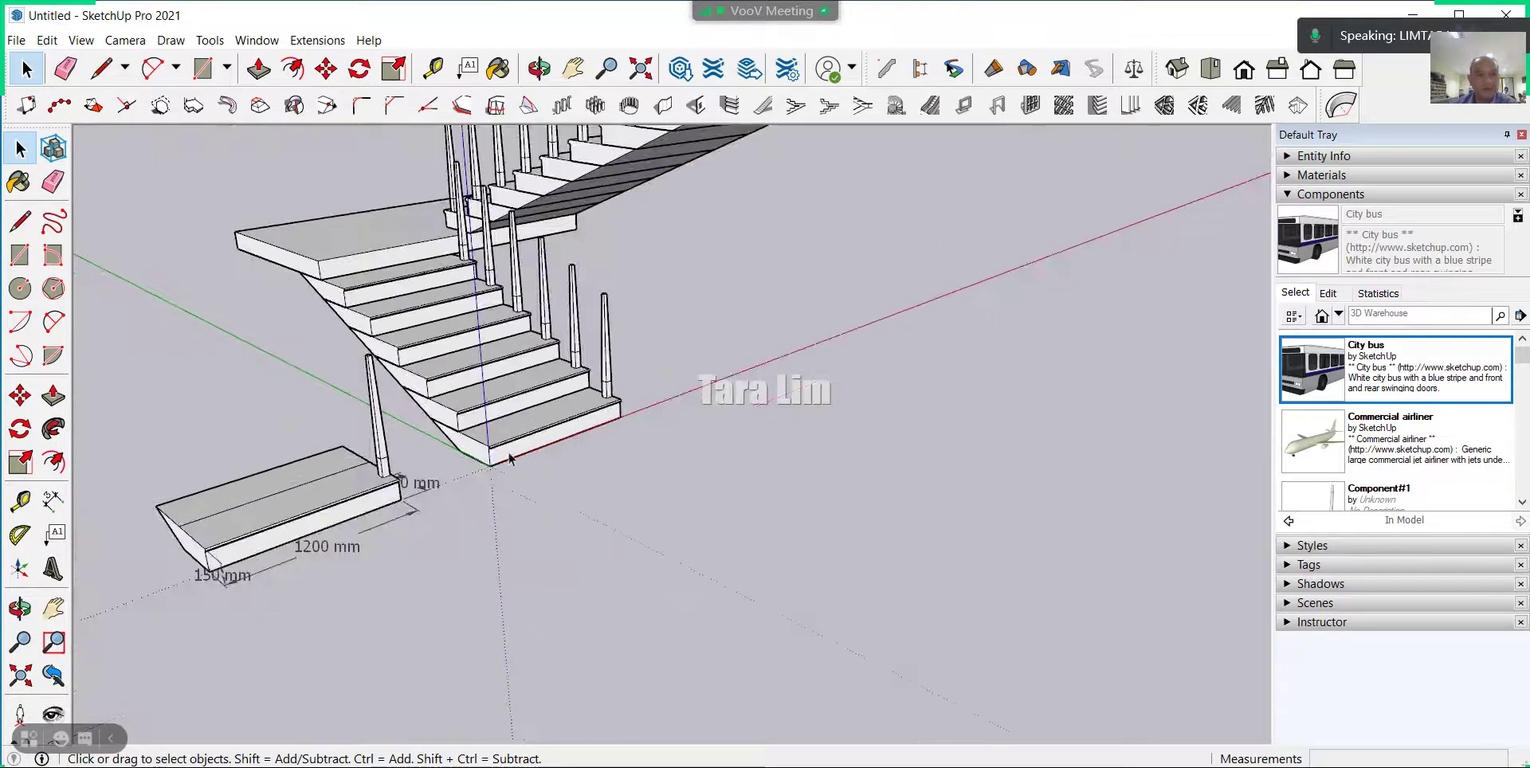
middle_click_drag(745, 364, 679, 271)
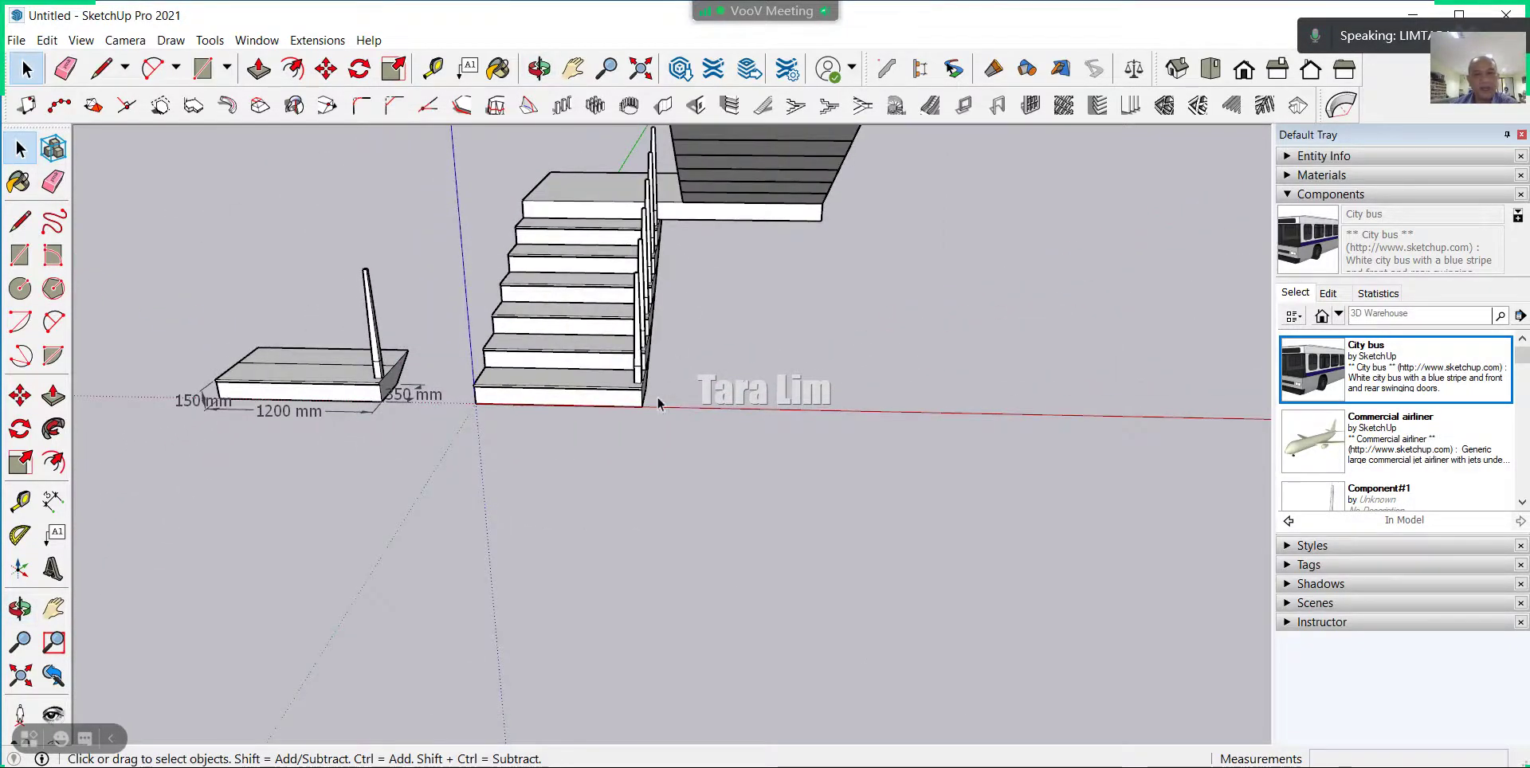
scroll(718, 382, "down", 1)
middle_click_drag(840, 352, 546, 369)
scroll(638, 318, "up", 2)
scroll(940, 240, "up", 3)
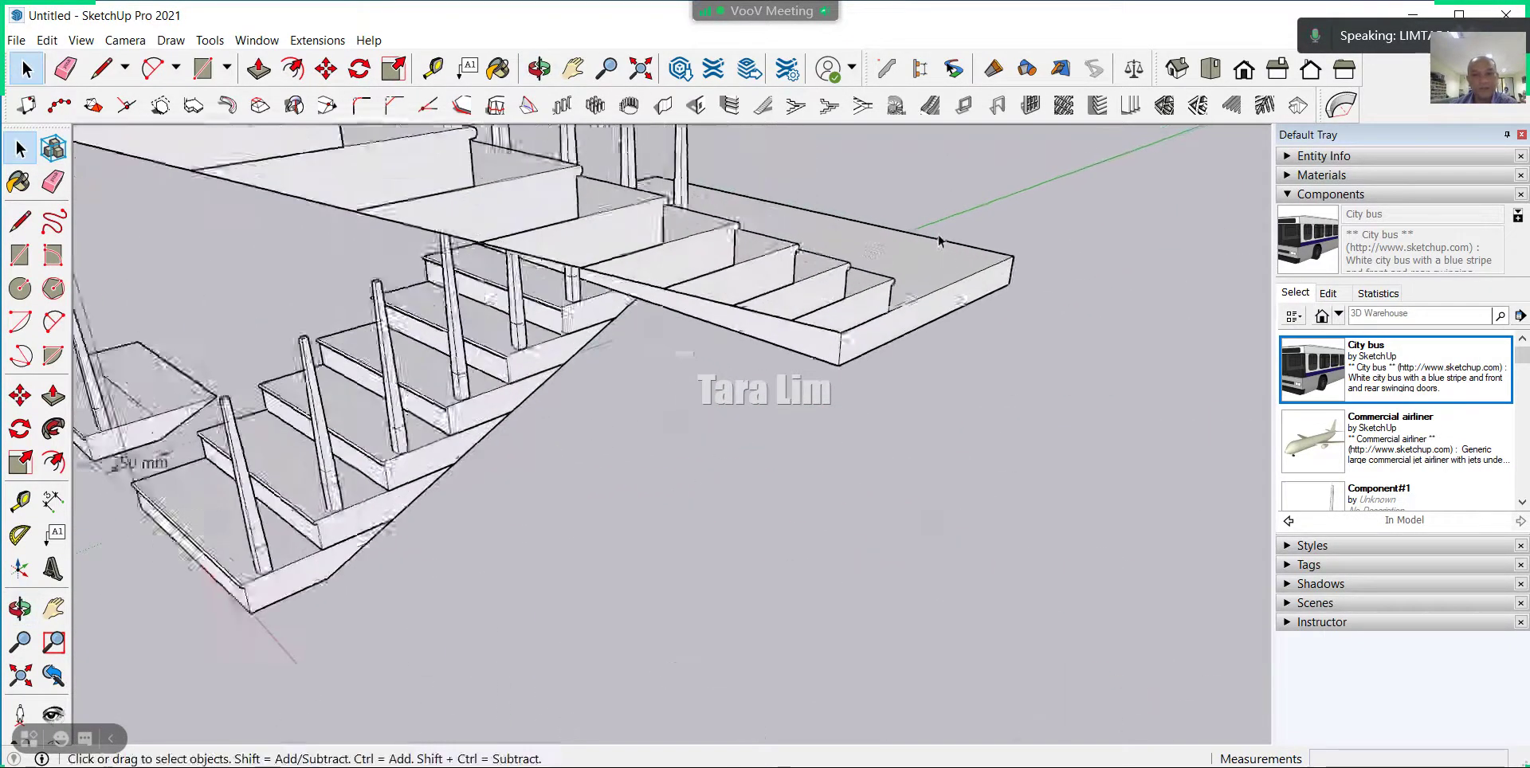
middle_click_drag(957, 287, 894, 265)
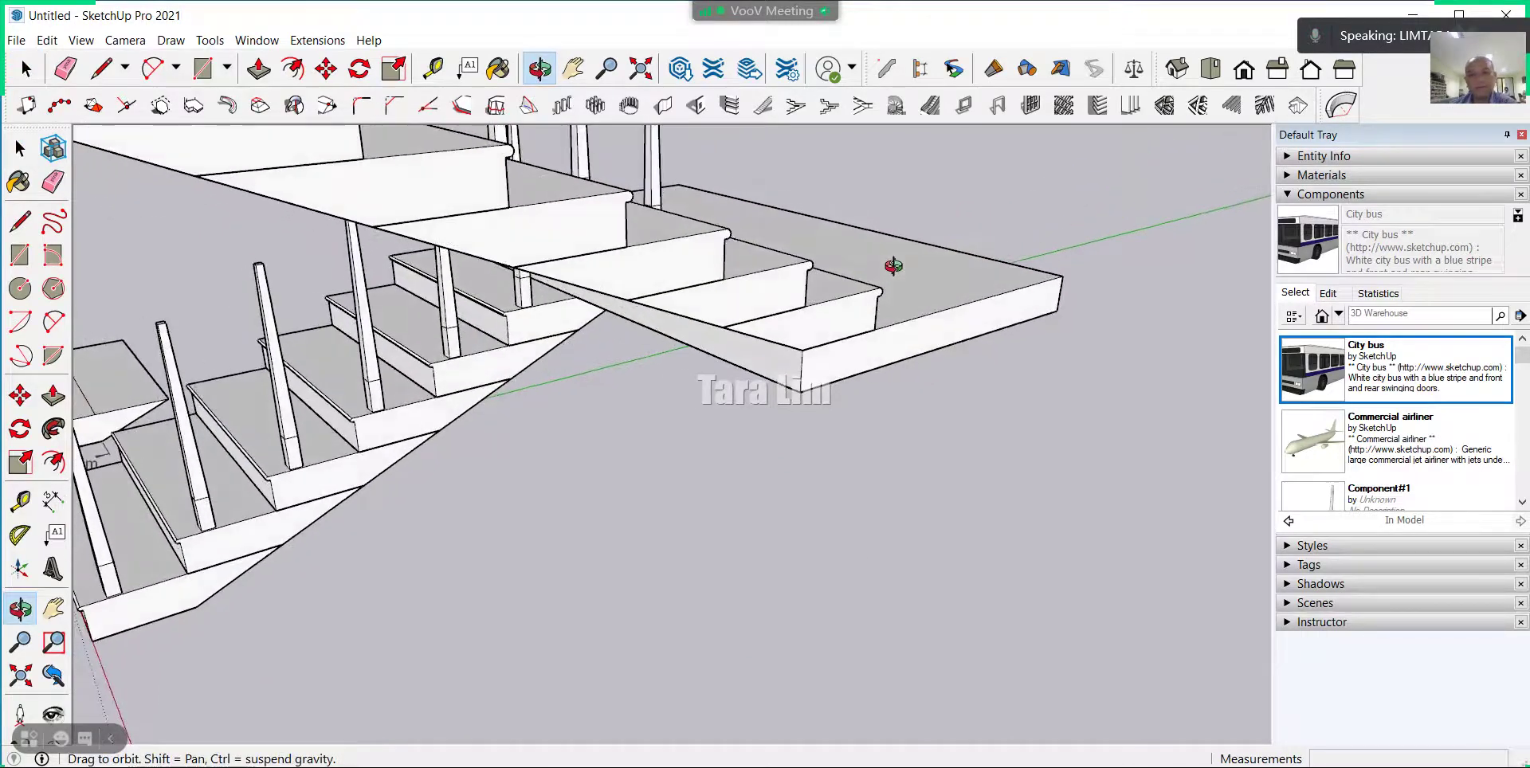
scroll(894, 265, "up", 2)
scroll(908, 295, "up", 2)
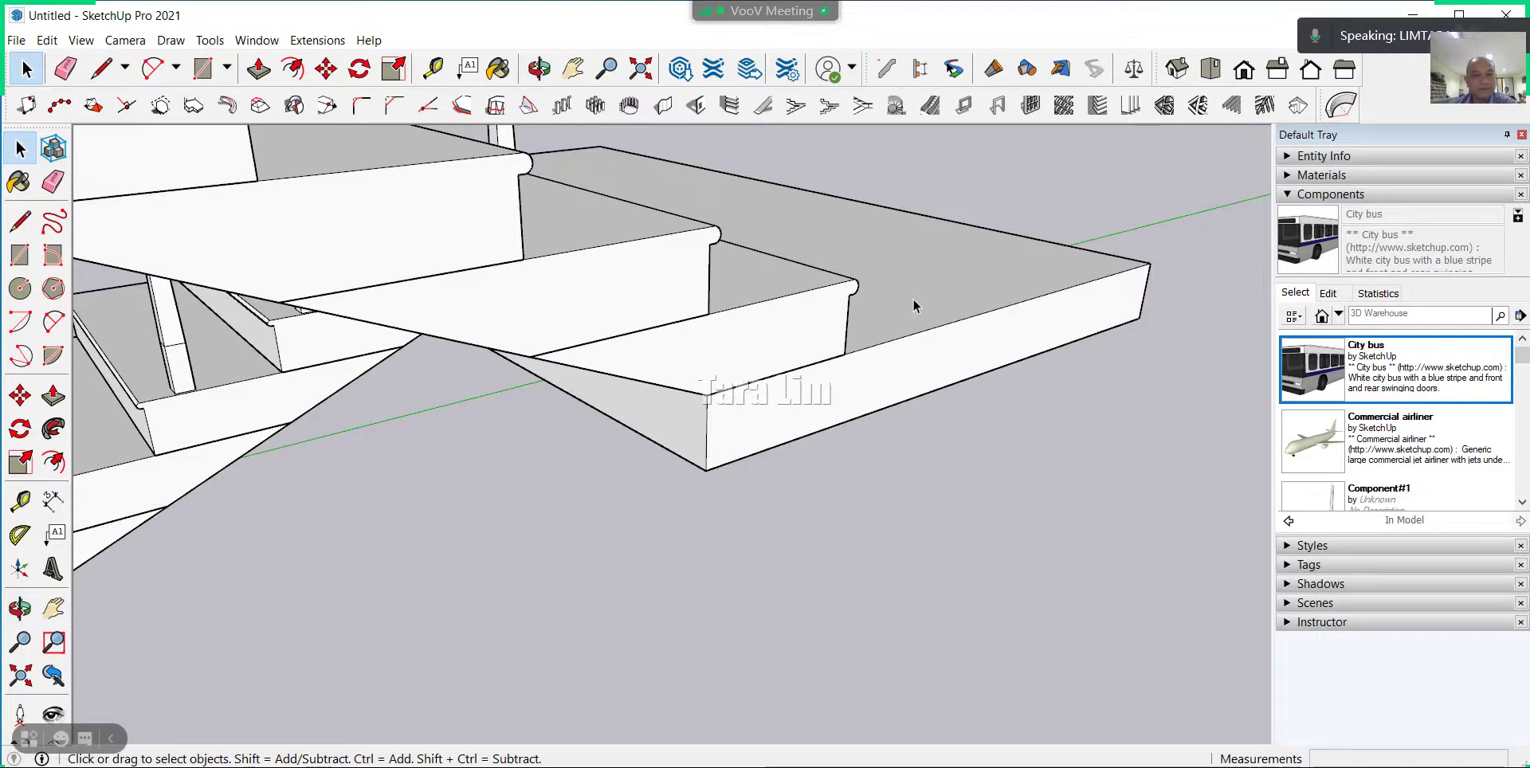
Inside the step group, draw a diagonal line from under the nosing to the bottom edge.
double_click(763, 334)
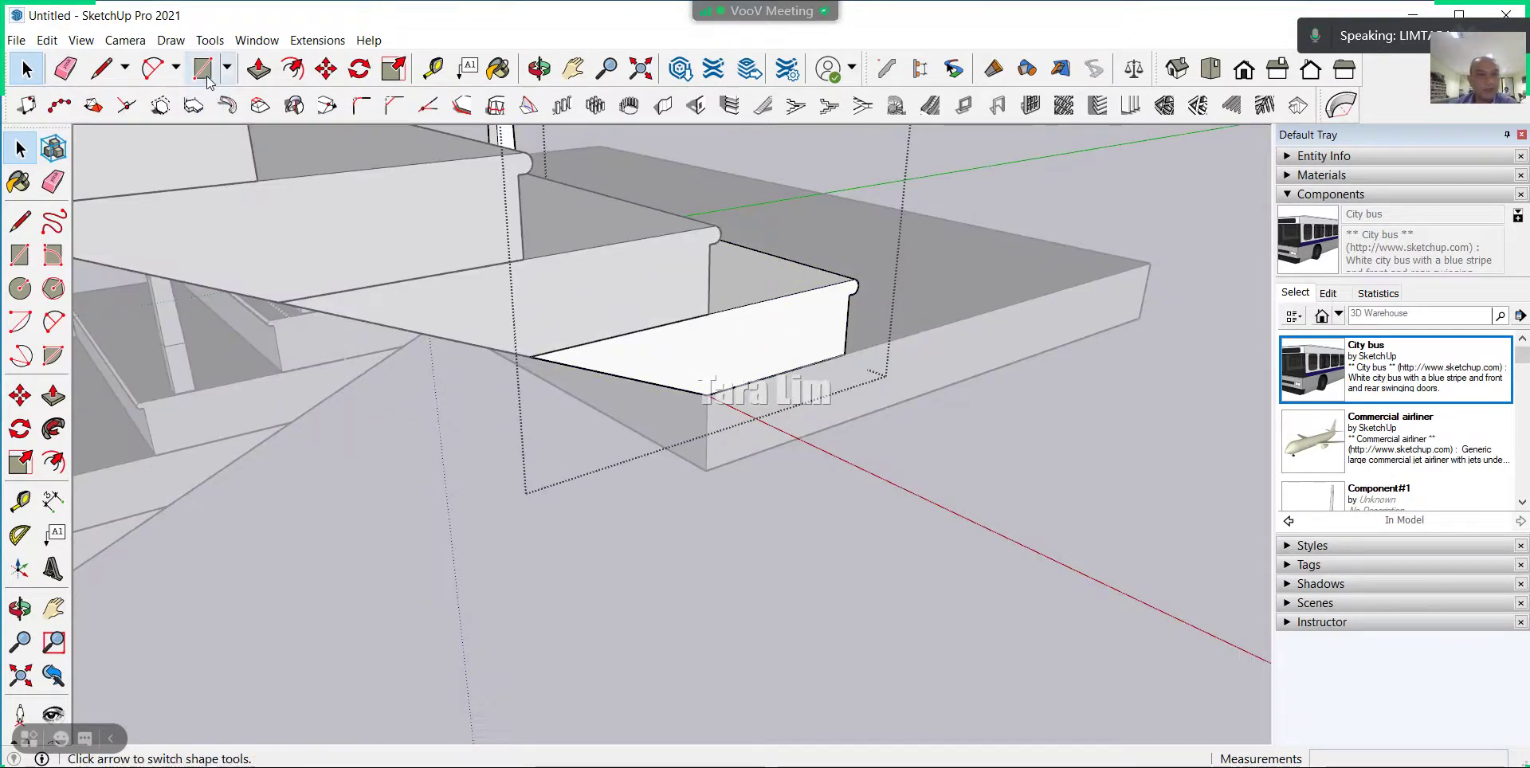
left_click(101, 71)
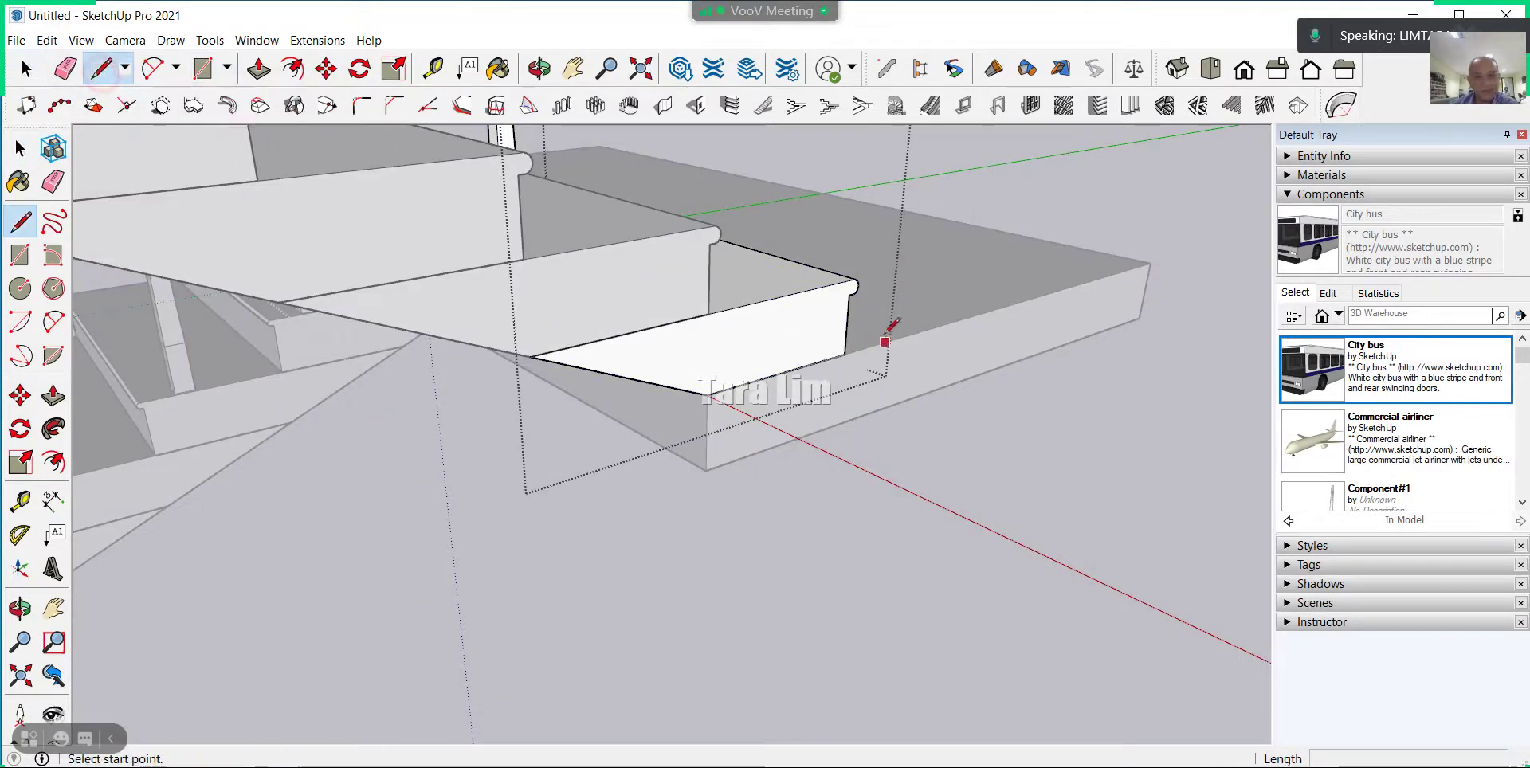
scroll(885, 334, "up", 2)
left_click(836, 279)
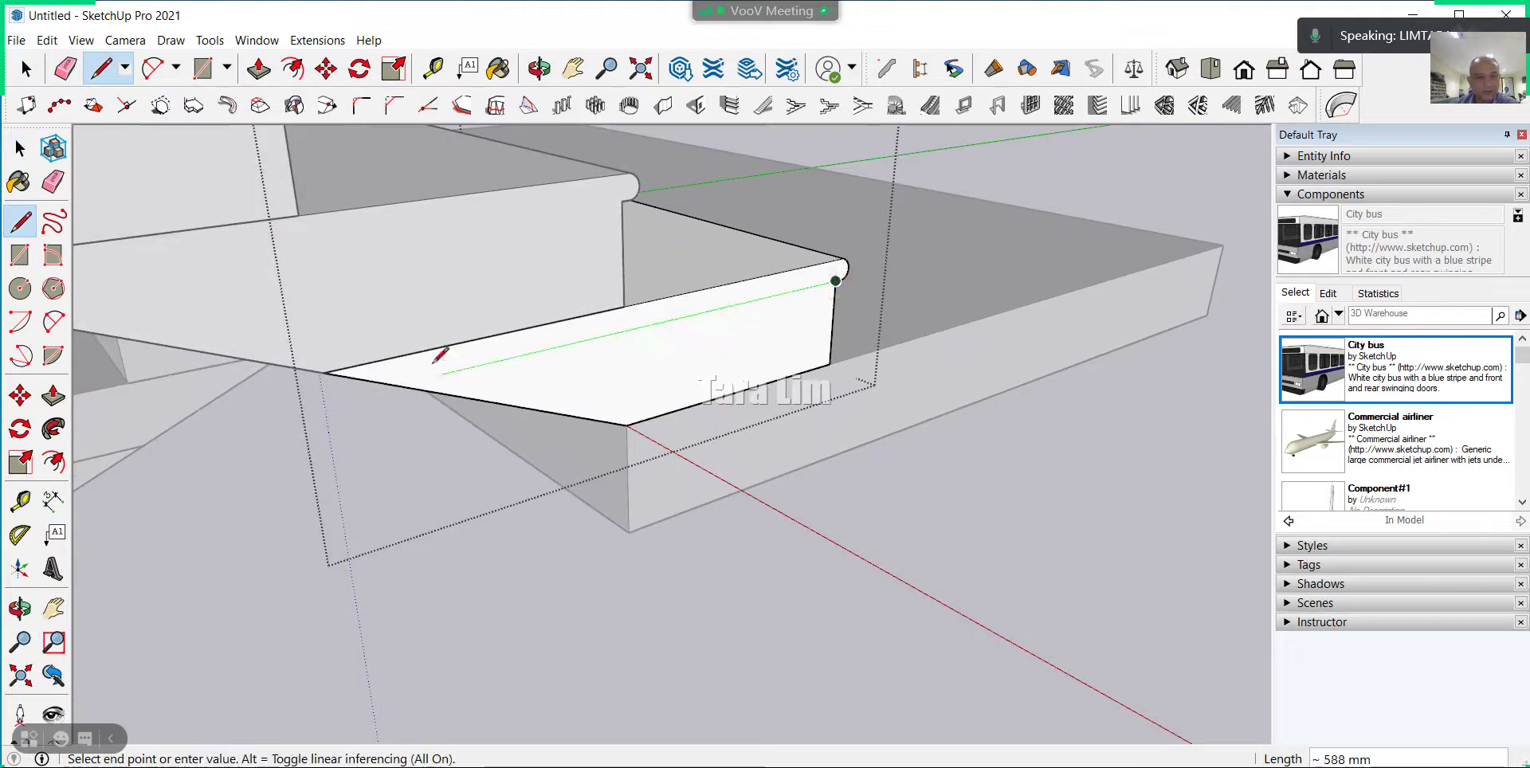
left_click(394, 385)
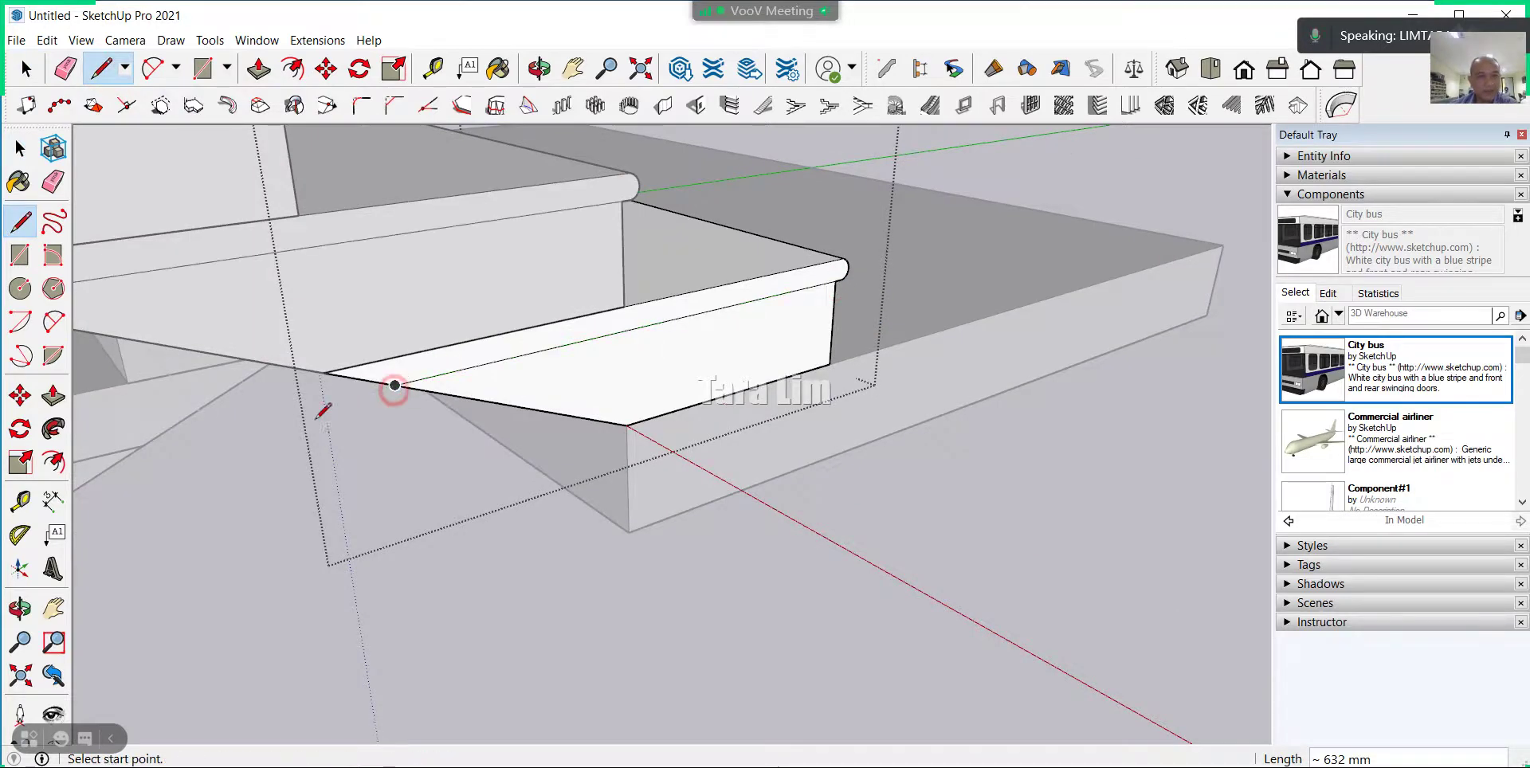
Push/pull the triangular end face of the step, currently at 10 mm.
mouse_move(561, 430)
middle_mouse_down()
mouse_move(964, 413)
mouse_move(1076, 382)
mouse_move(365, 444)
mouse_move(307, 419)
mouse_move(434, 424)
mouse_move(625, 298)
mouse_move(573, 277)
middle_mouse_up()
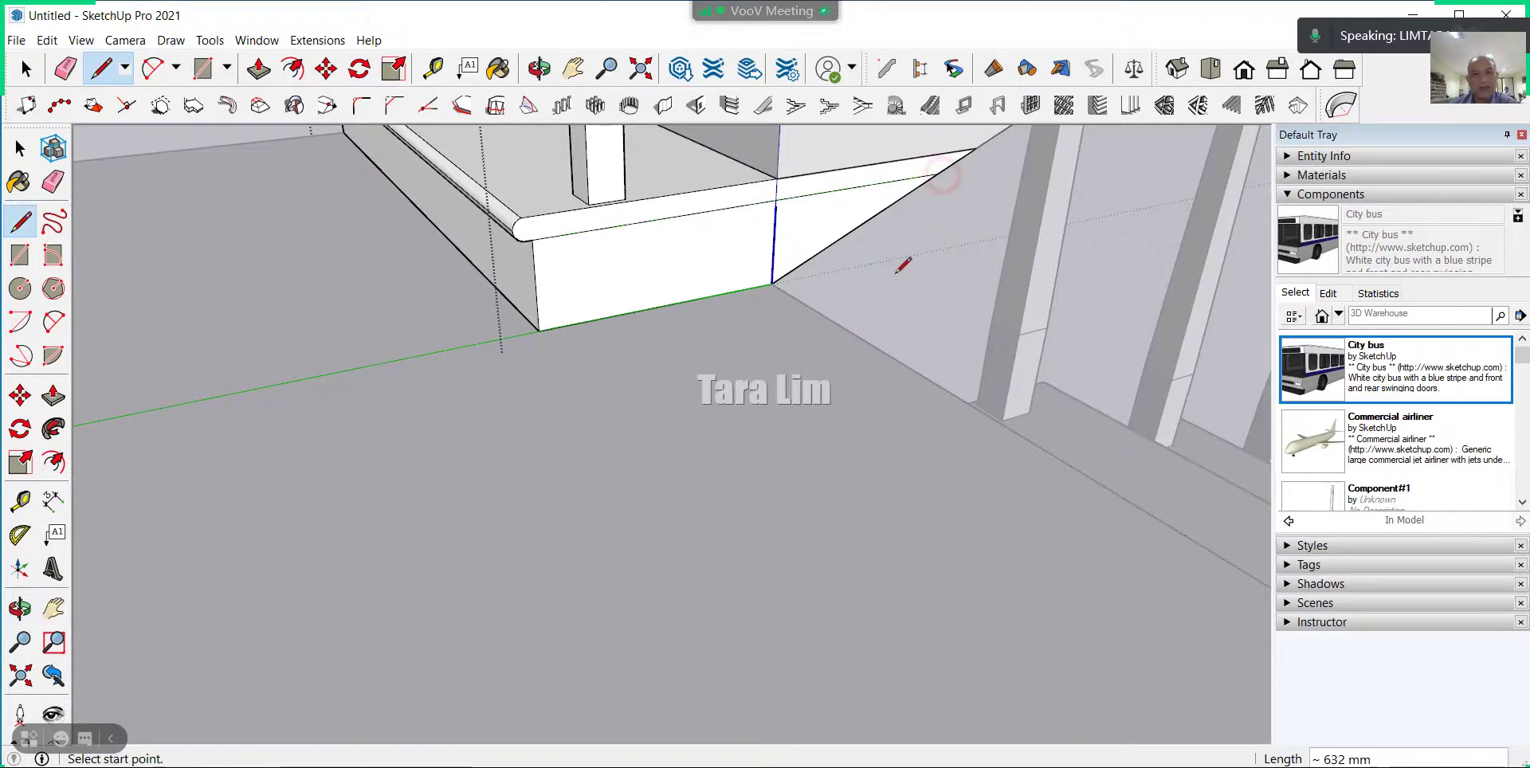
mouse_move(905, 263)
middle_mouse_down()
mouse_move(896, 280)
mouse_move(581, 346)
mouse_move(859, 360)
mouse_move(967, 341)
mouse_move(850, 362)
mouse_move(660, 328)
mouse_move(558, 259)
middle_mouse_up()
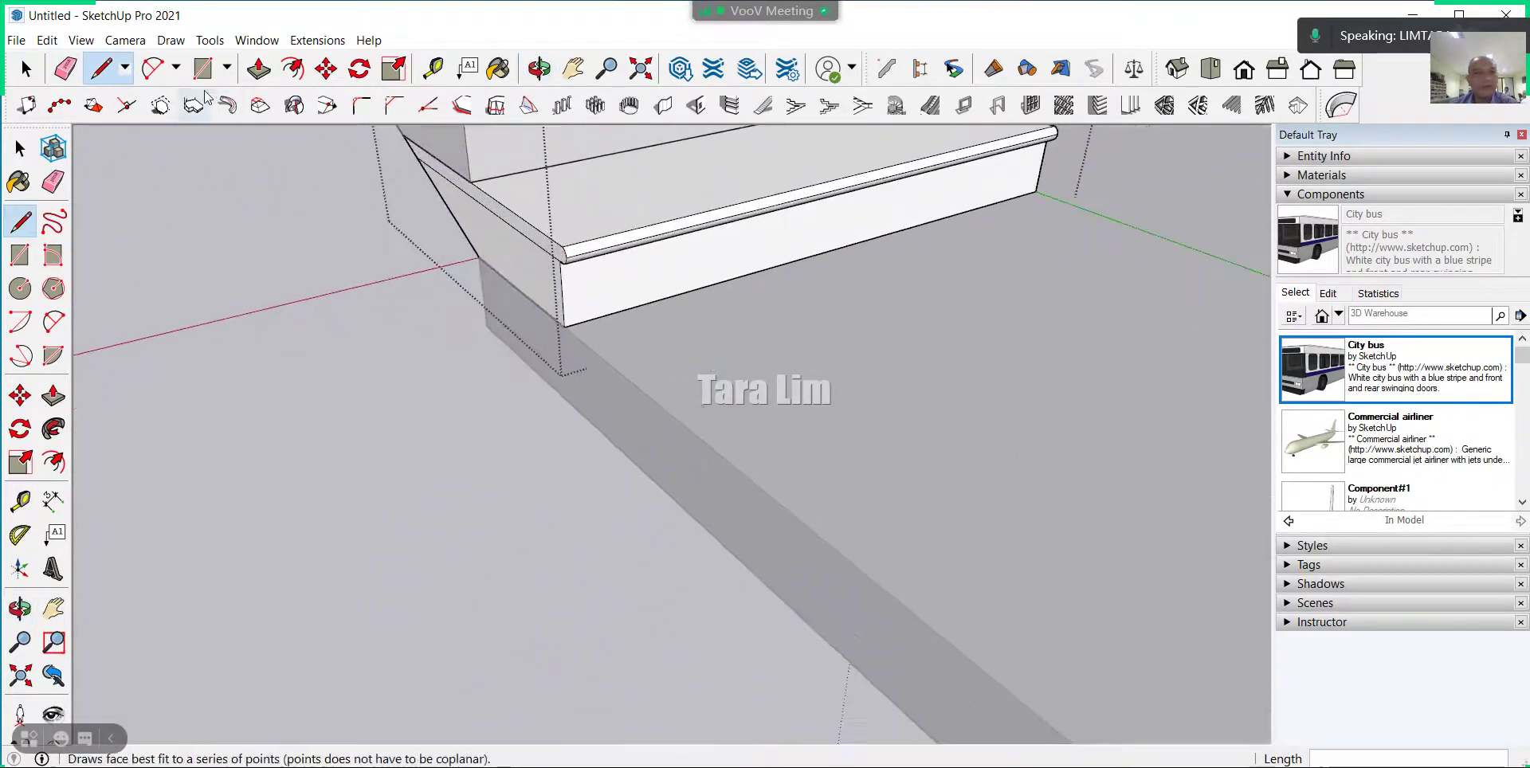
left_click(259, 70)
scroll(536, 248, "up", 2)
left_click(544, 247)
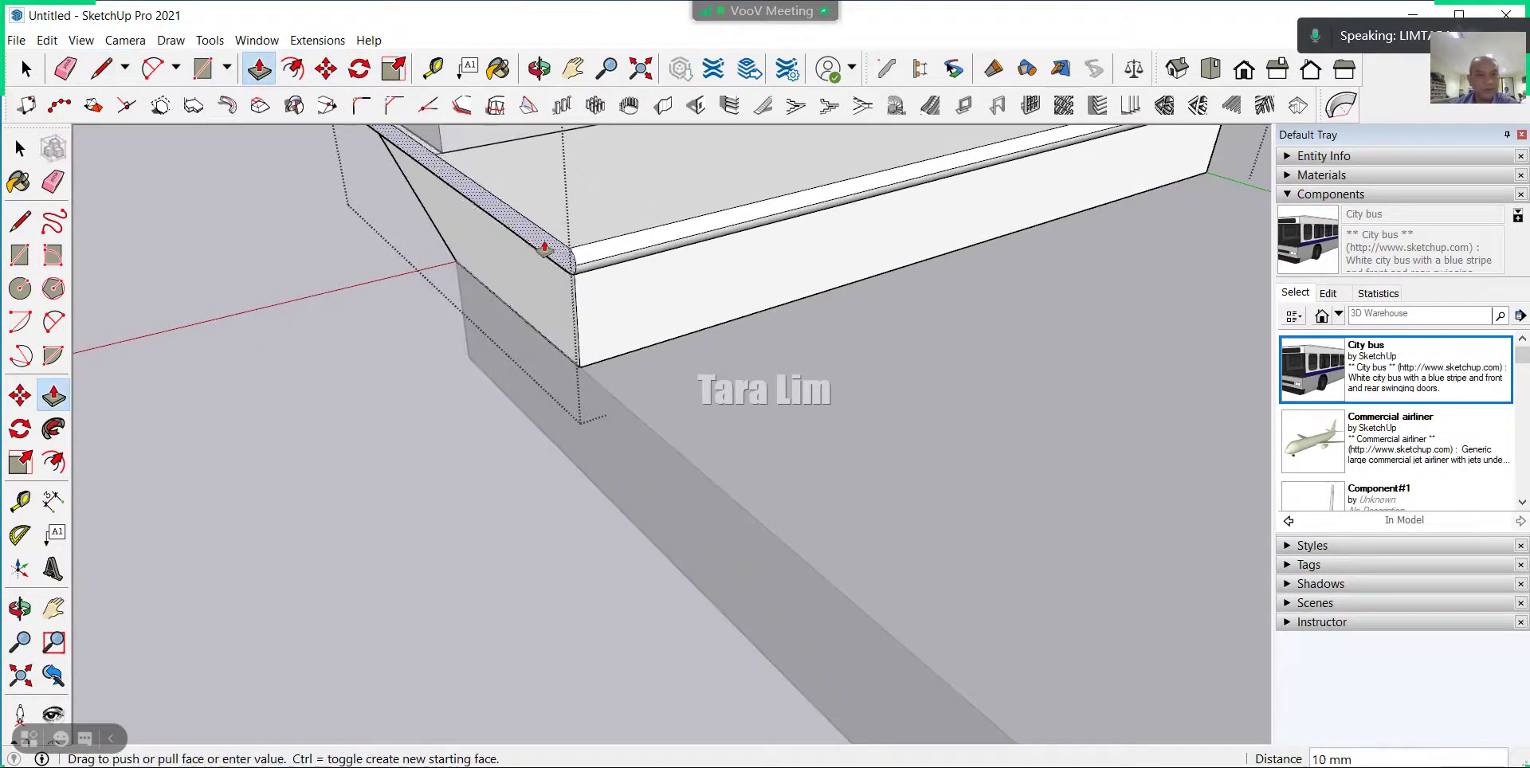
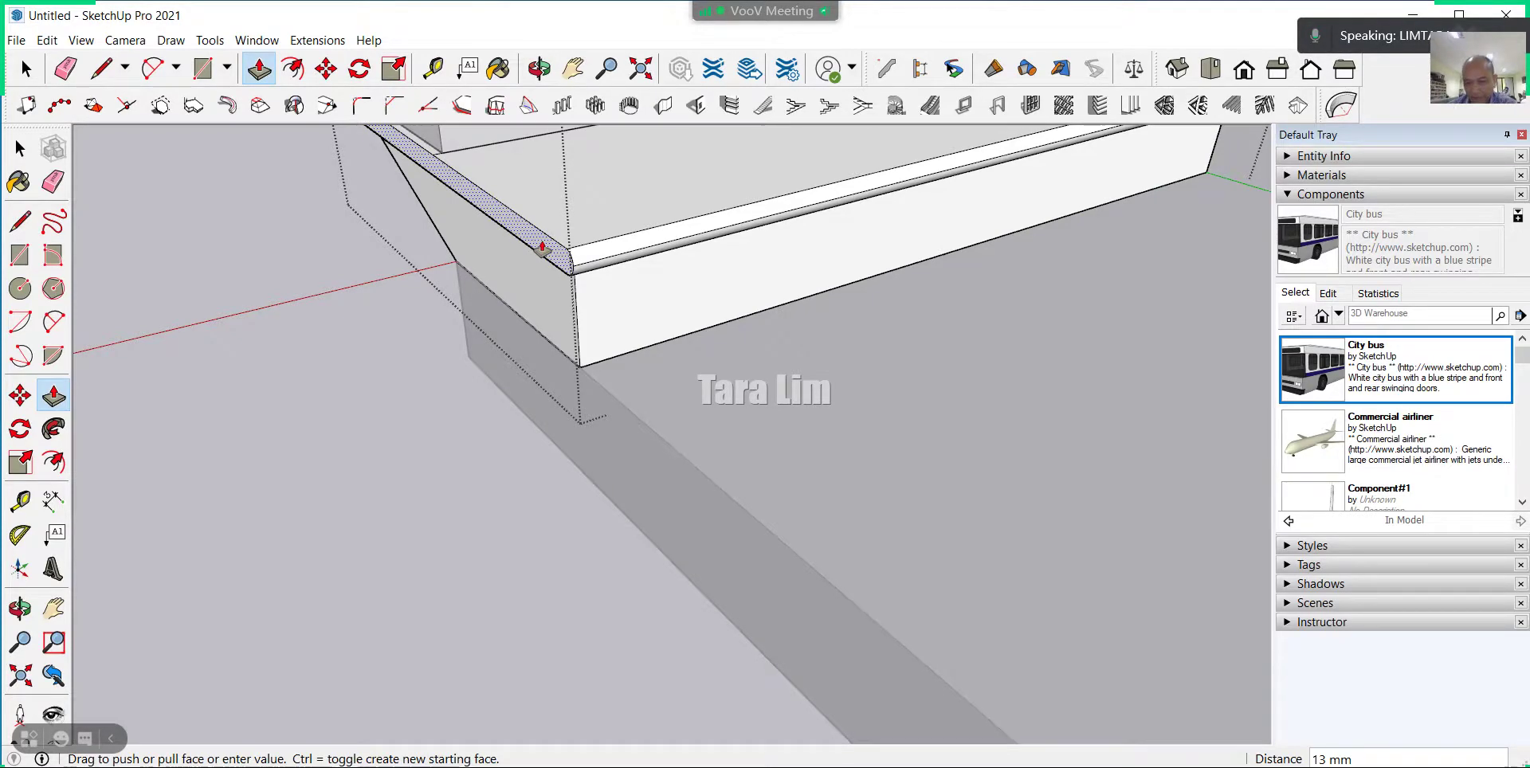
type("20")
Push both angled chamfer faces at the bottom step's foot in by 20 mm each.
key("Return")
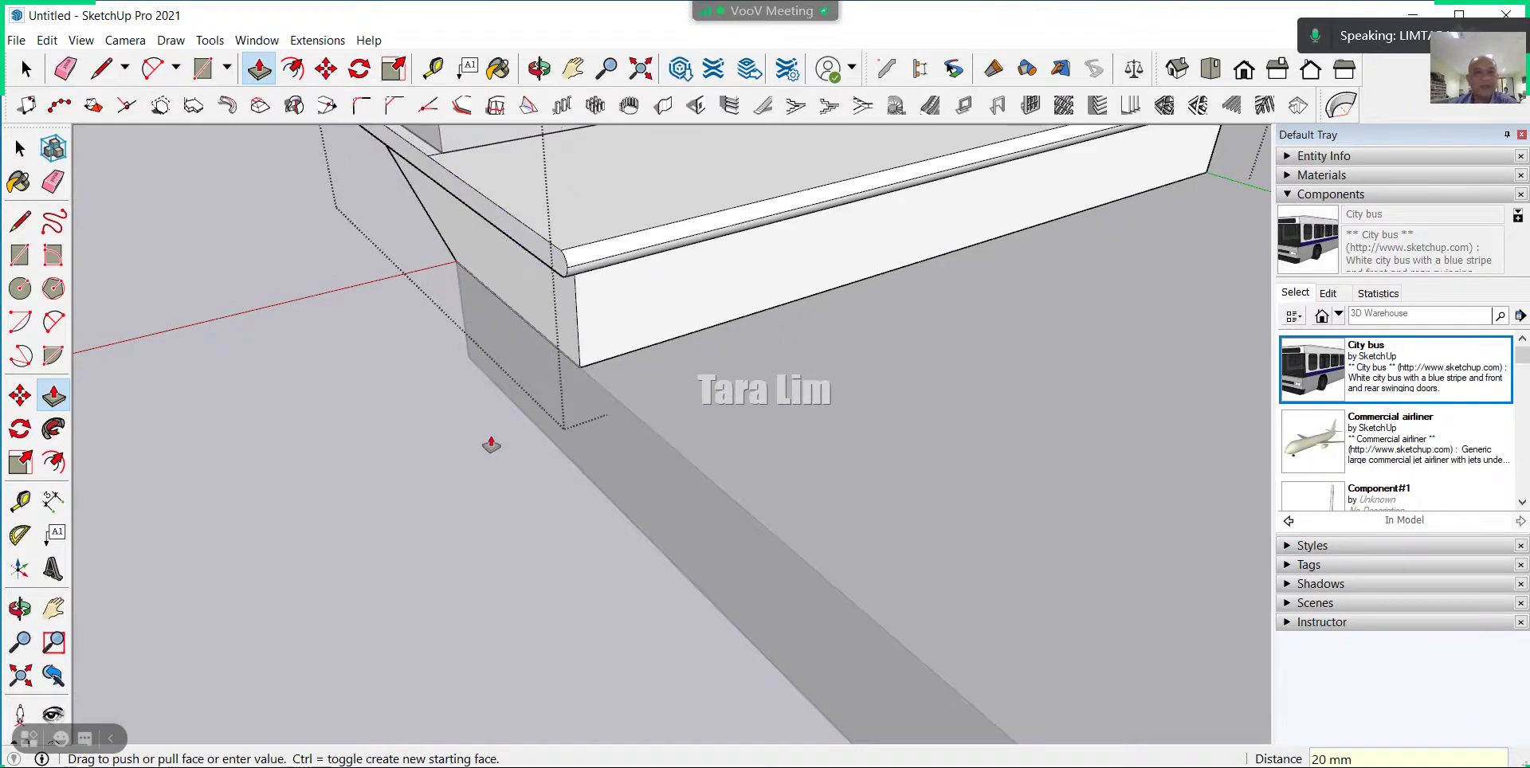
scroll(502, 438, "down", 2)
scroll(851, 394, "down", 2)
scroll(500, 348, "down", 1)
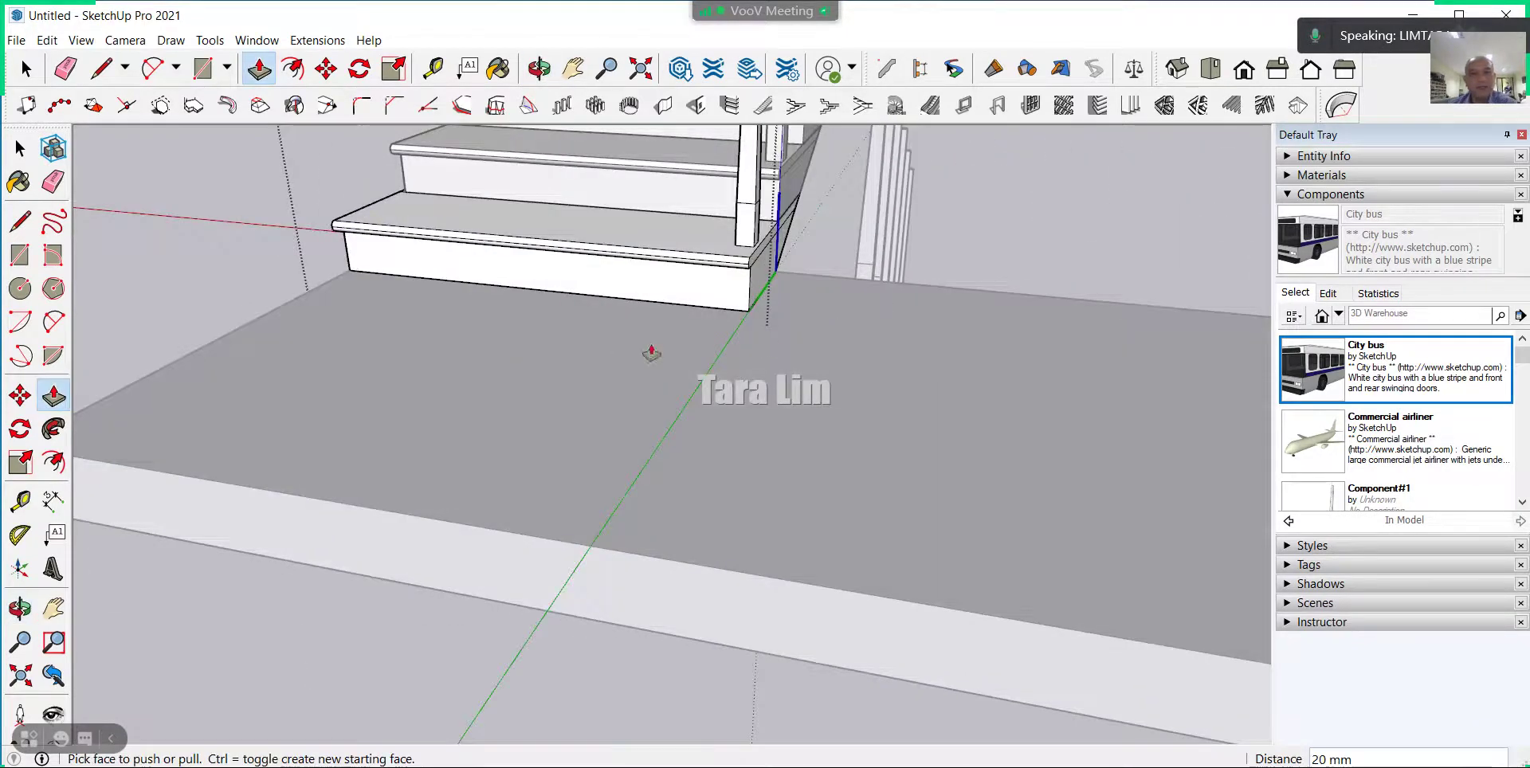
scroll(761, 285, "up", 2)
scroll(761, 263, "up", 1)
left_click(740, 243)
type("2")
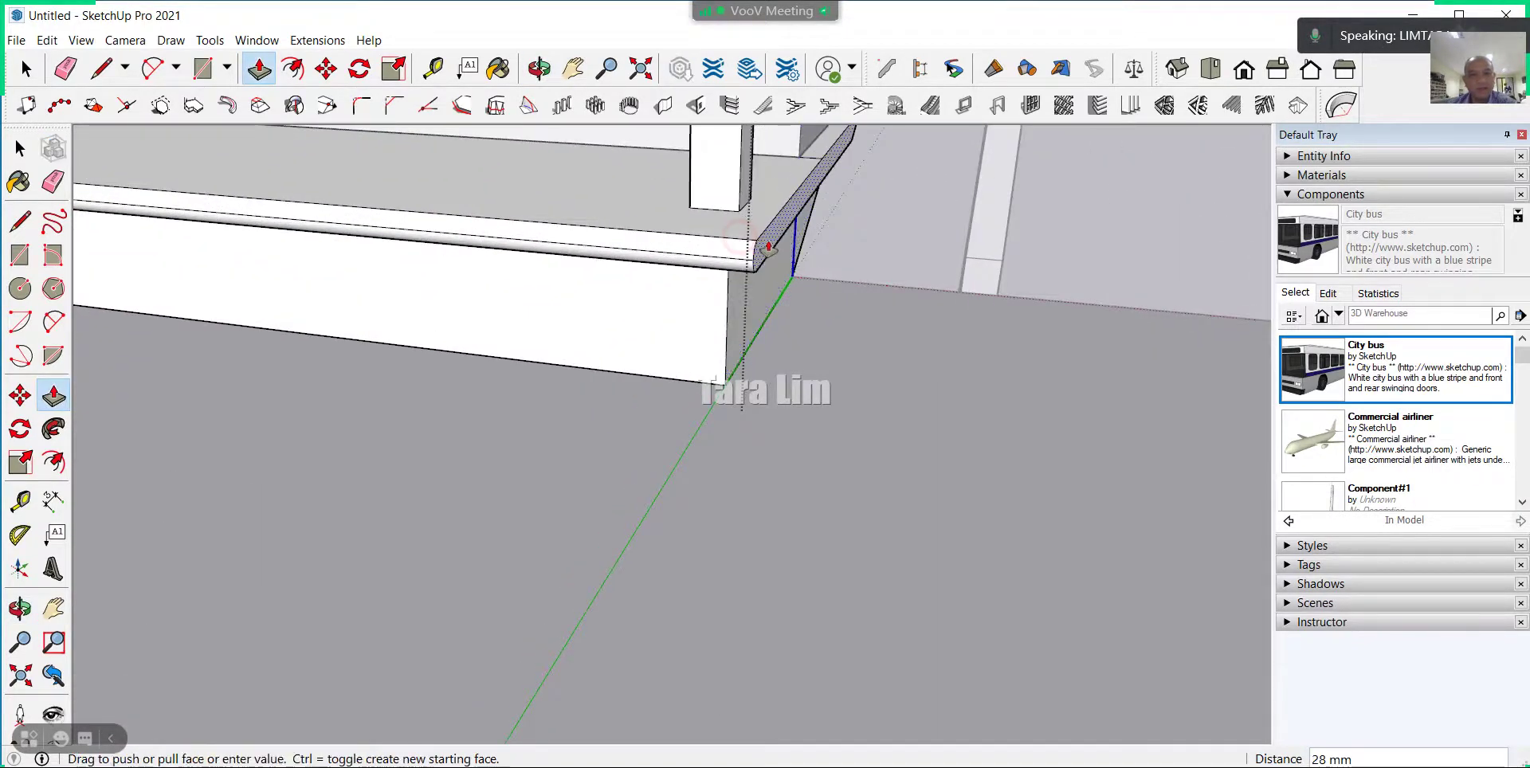
type("0")
key("Return")
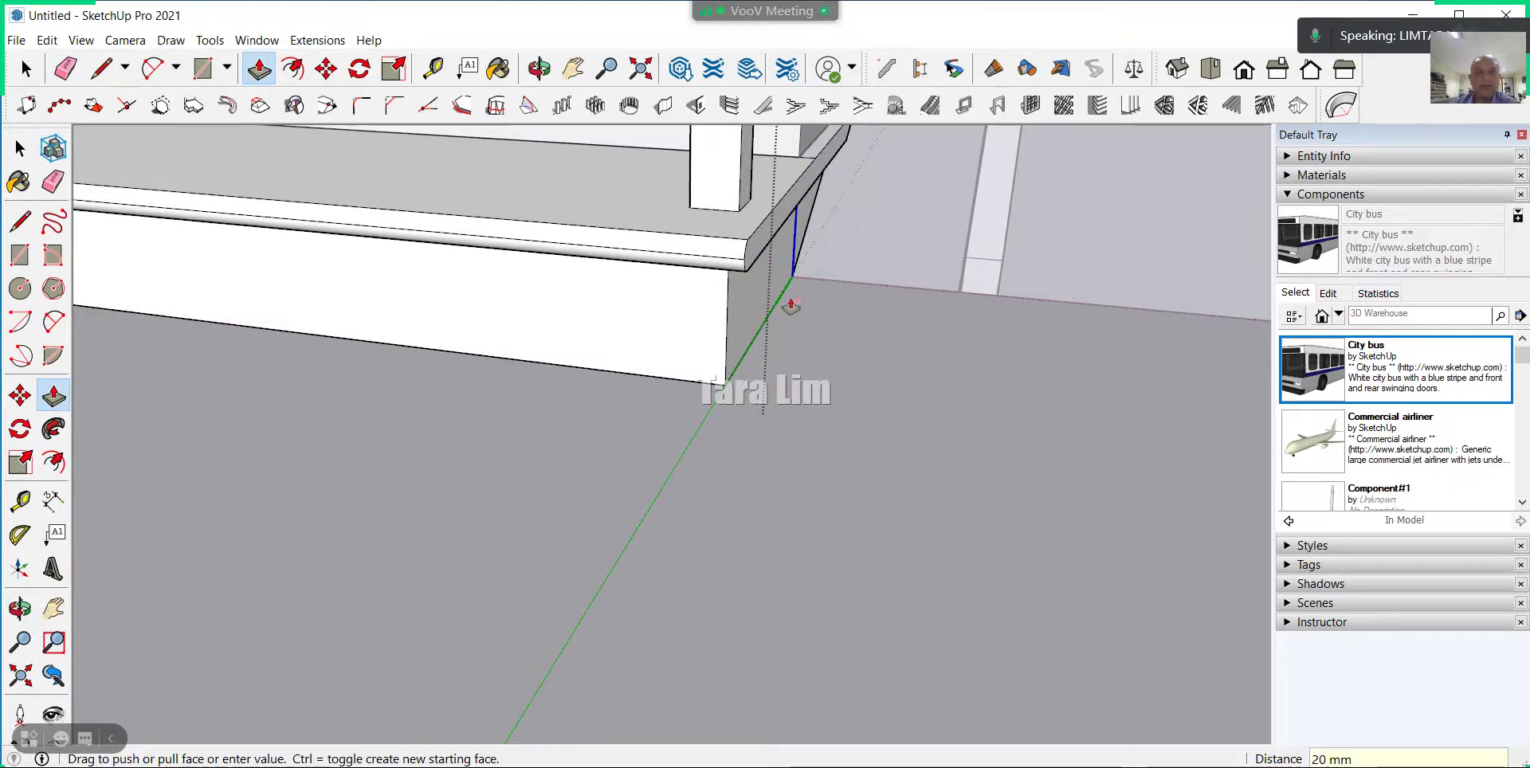
scroll(791, 305, "down", 2)
scroll(417, 368, "down", 2)
mouse_move(417, 368)
middle_mouse_down()
mouse_move(693, 263)
mouse_move(794, 309)
mouse_move(649, 393)
mouse_move(915, 431)
mouse_move(759, 438)
middle_mouse_up()
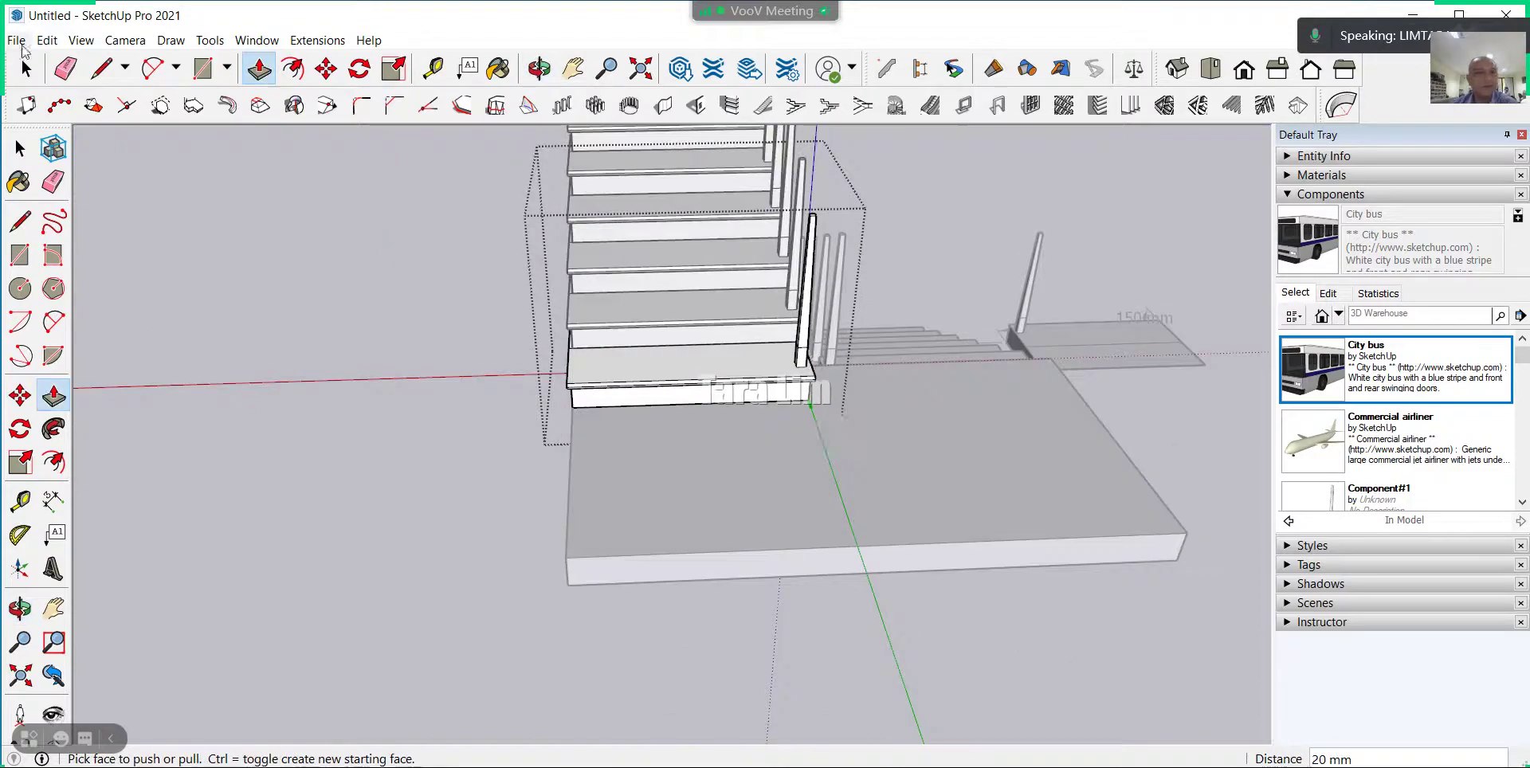
left_click(24, 70)
mouse_move(300, 292)
middle_mouse_down()
mouse_move(495, 468)
mouse_move(857, 344)
middle_mouse_up()
scroll(377, 155, "up", 2)
scroll(378, 154, "up", 3)
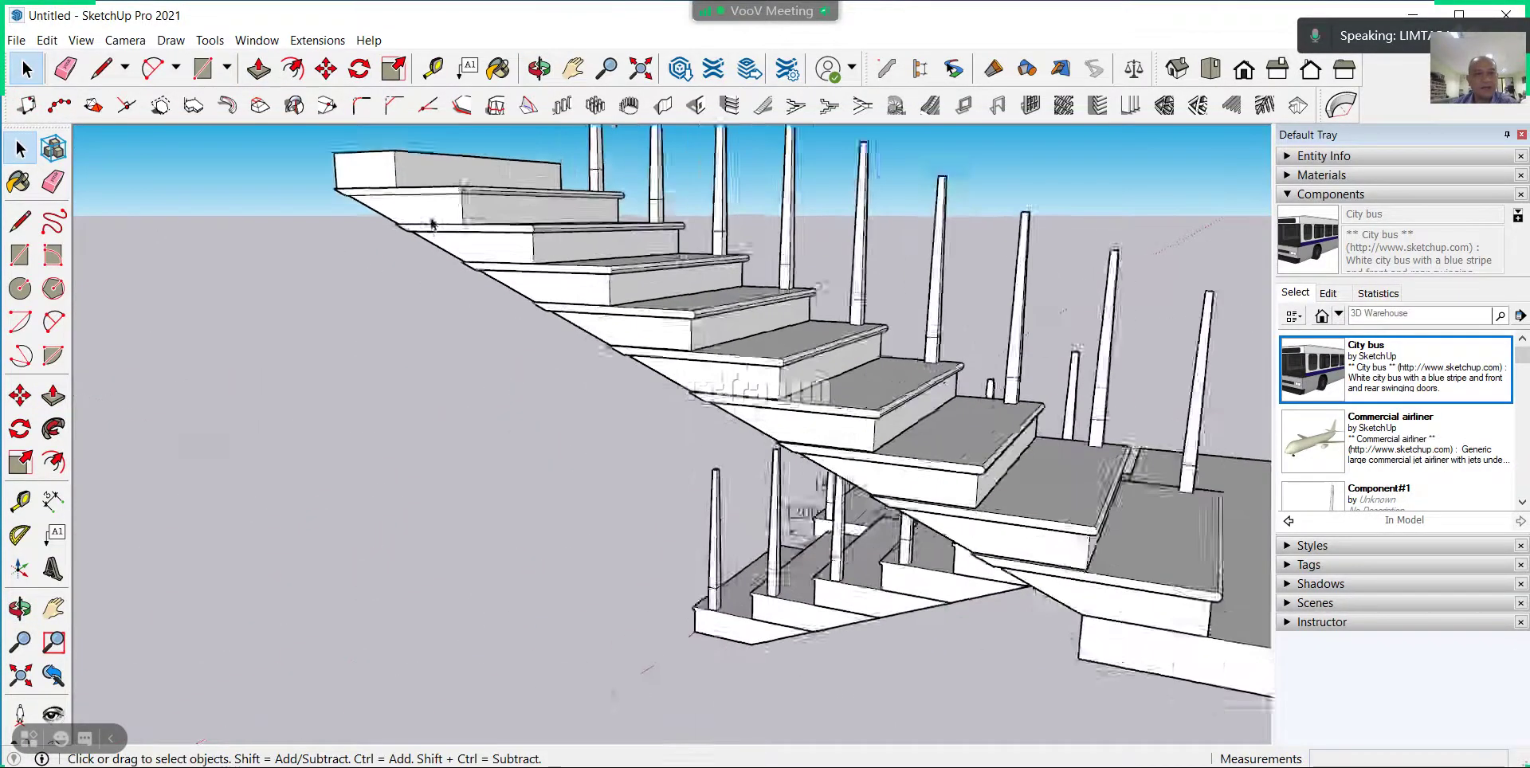
scroll(378, 155, "up", 2)
scroll(377, 155, "down", 3)
scroll(1052, 476, "down", 2)
mouse_move(1052, 475)
middle_mouse_down()
mouse_move(758, 475)
mouse_move(710, 505)
middle_mouse_up()
scroll(851, 538, "up", 1)
scroll(850, 540, "up", 2)
scroll(851, 542, "up", 2)
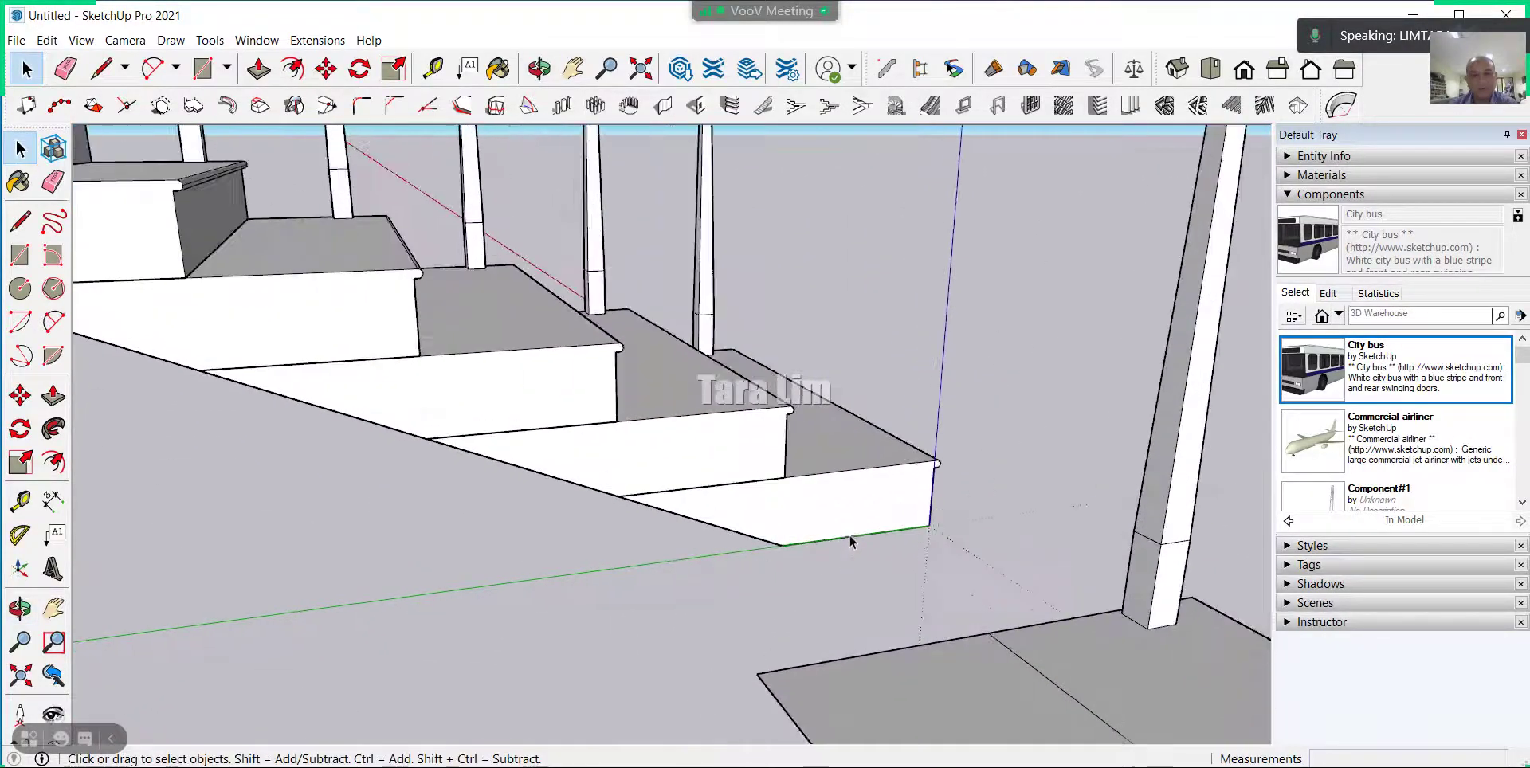
scroll(877, 534, "up", 2)
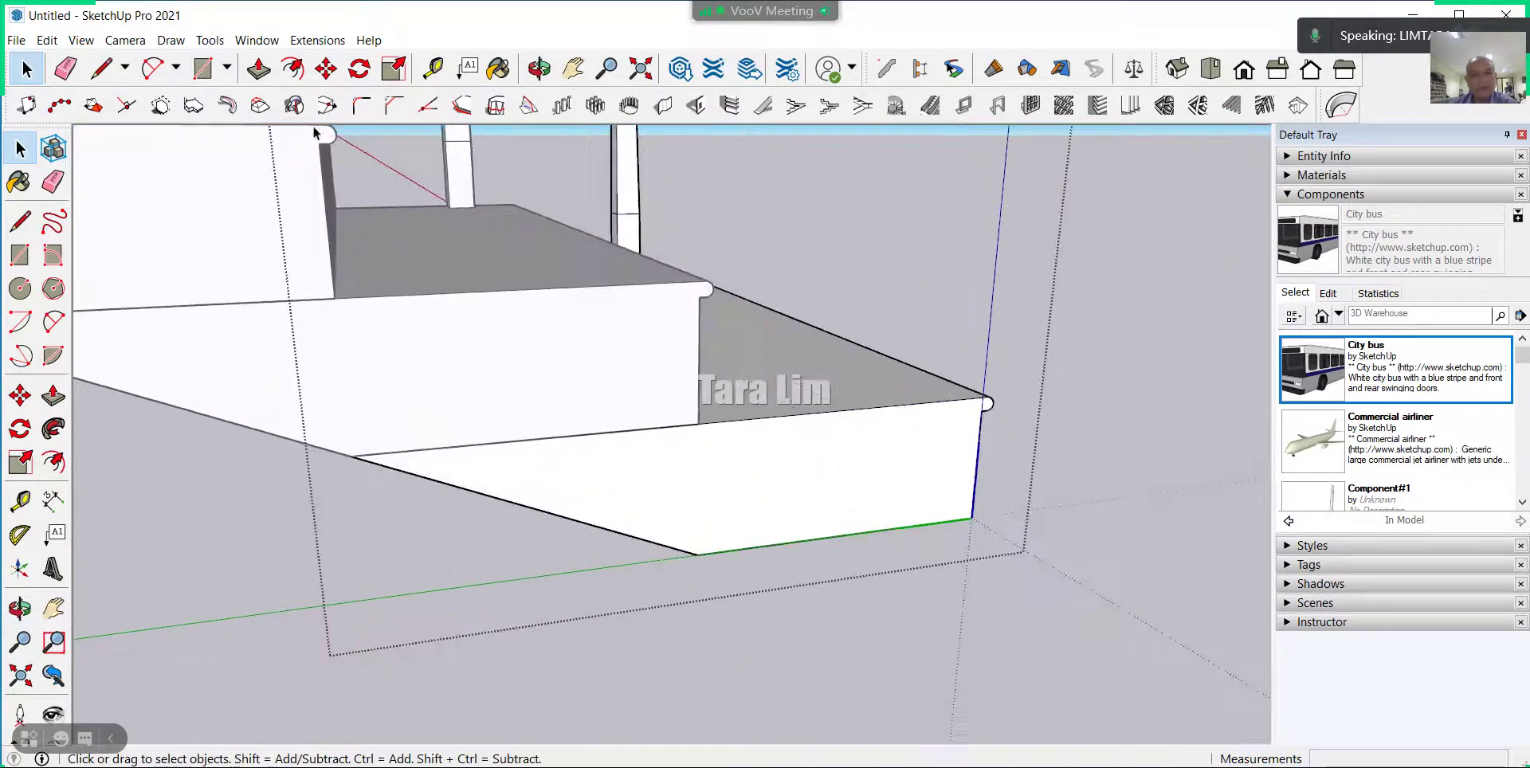
Draw lines from the nosing corners across the bottom step's near and far side faces.
left_click(103, 70)
scroll(1011, 428, "up", 2)
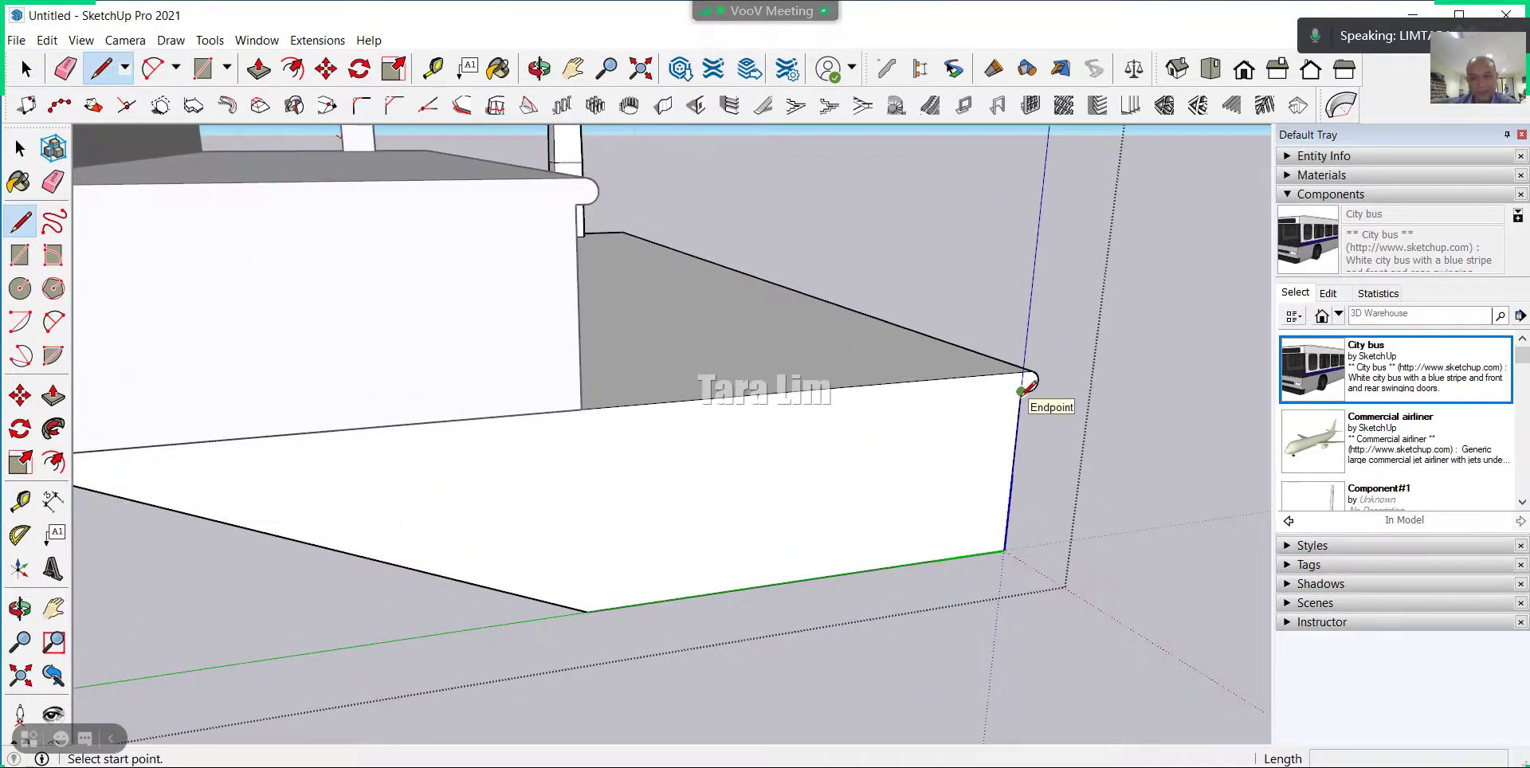
left_click(1022, 389)
scroll(885, 478, "down", 2)
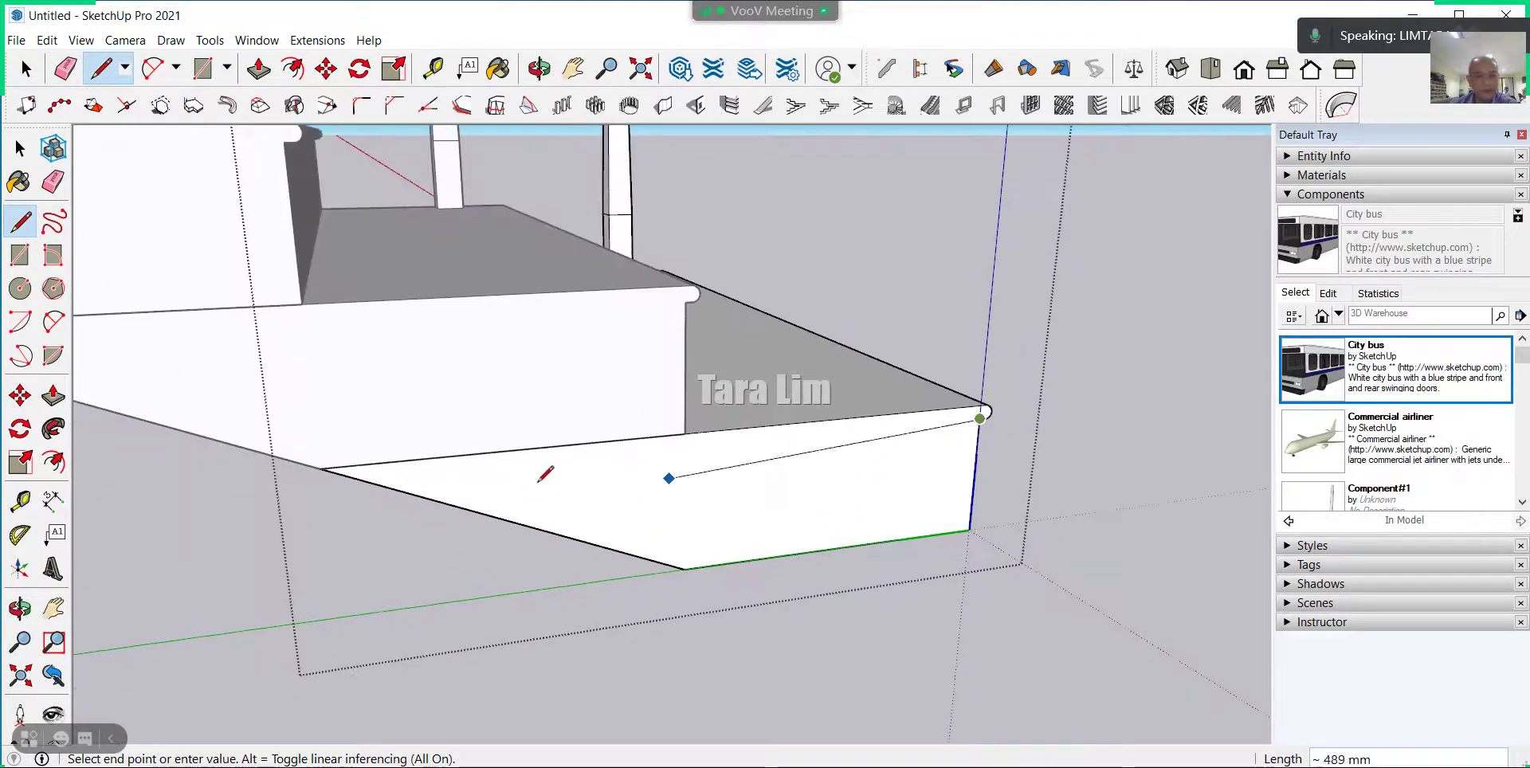
left_click(367, 479)
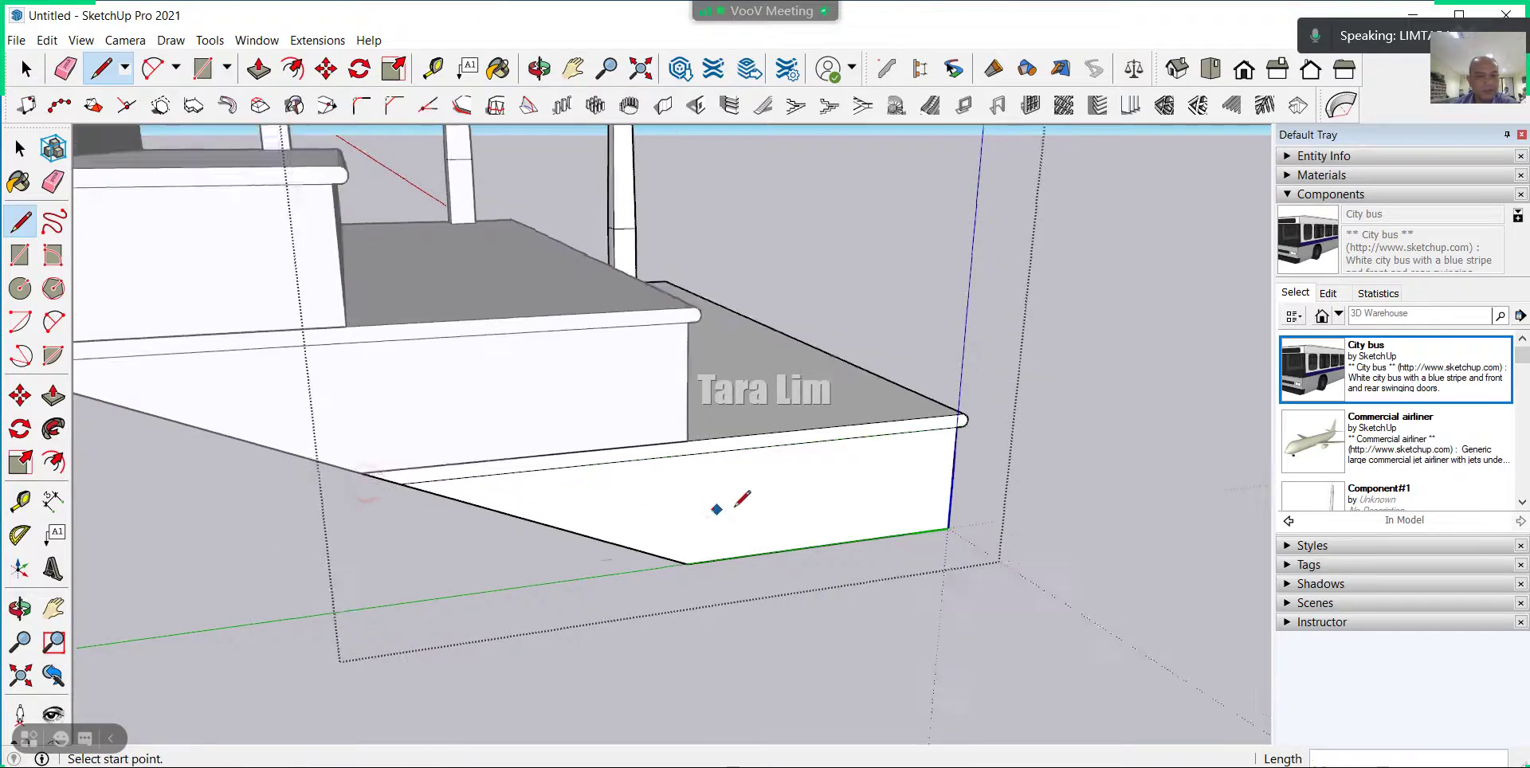
middle_click_drag(718, 504, 584, 462)
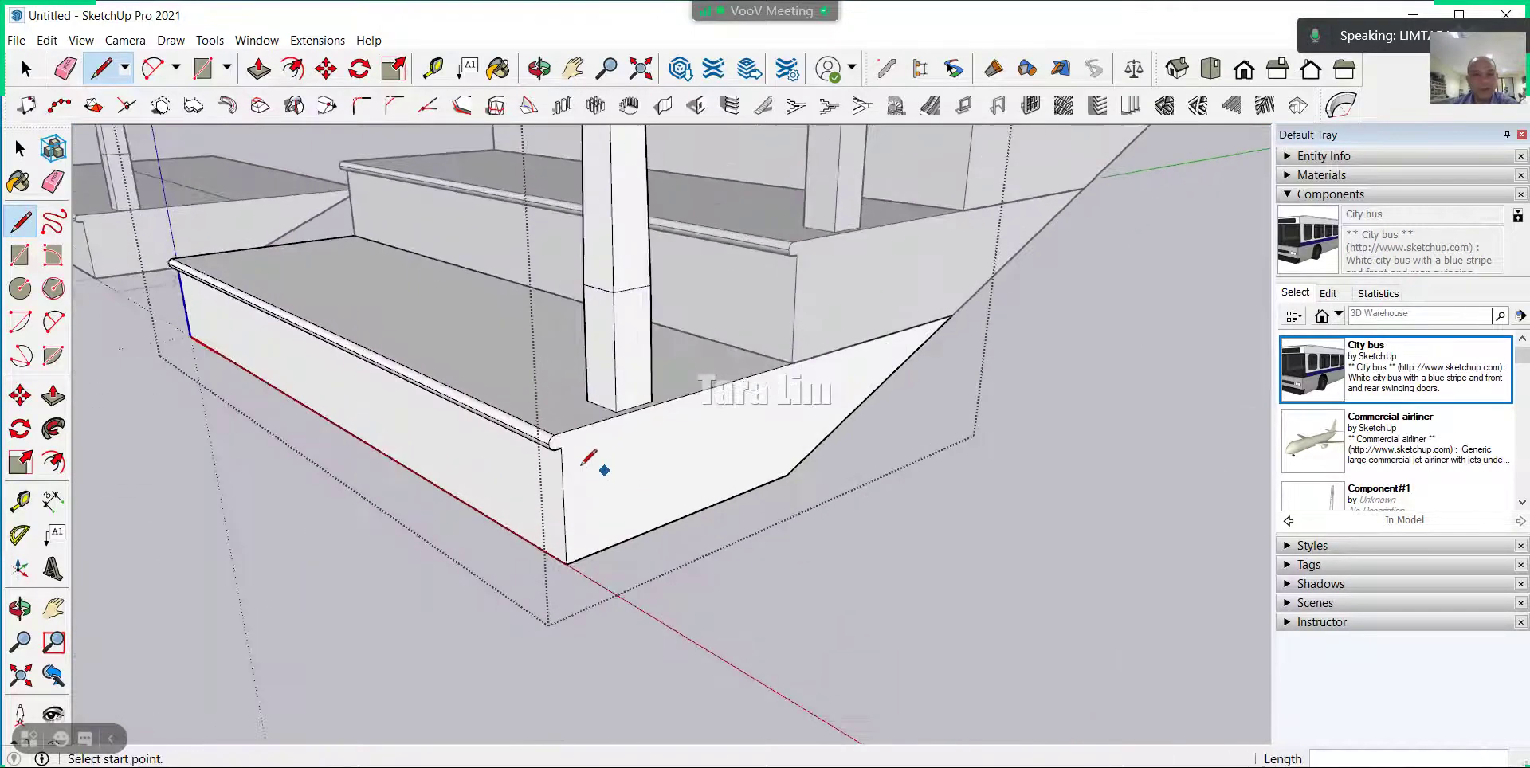
left_click(938, 330)
Pull the split face on each end of the bottom step out 20 mm.
left_click(259, 69)
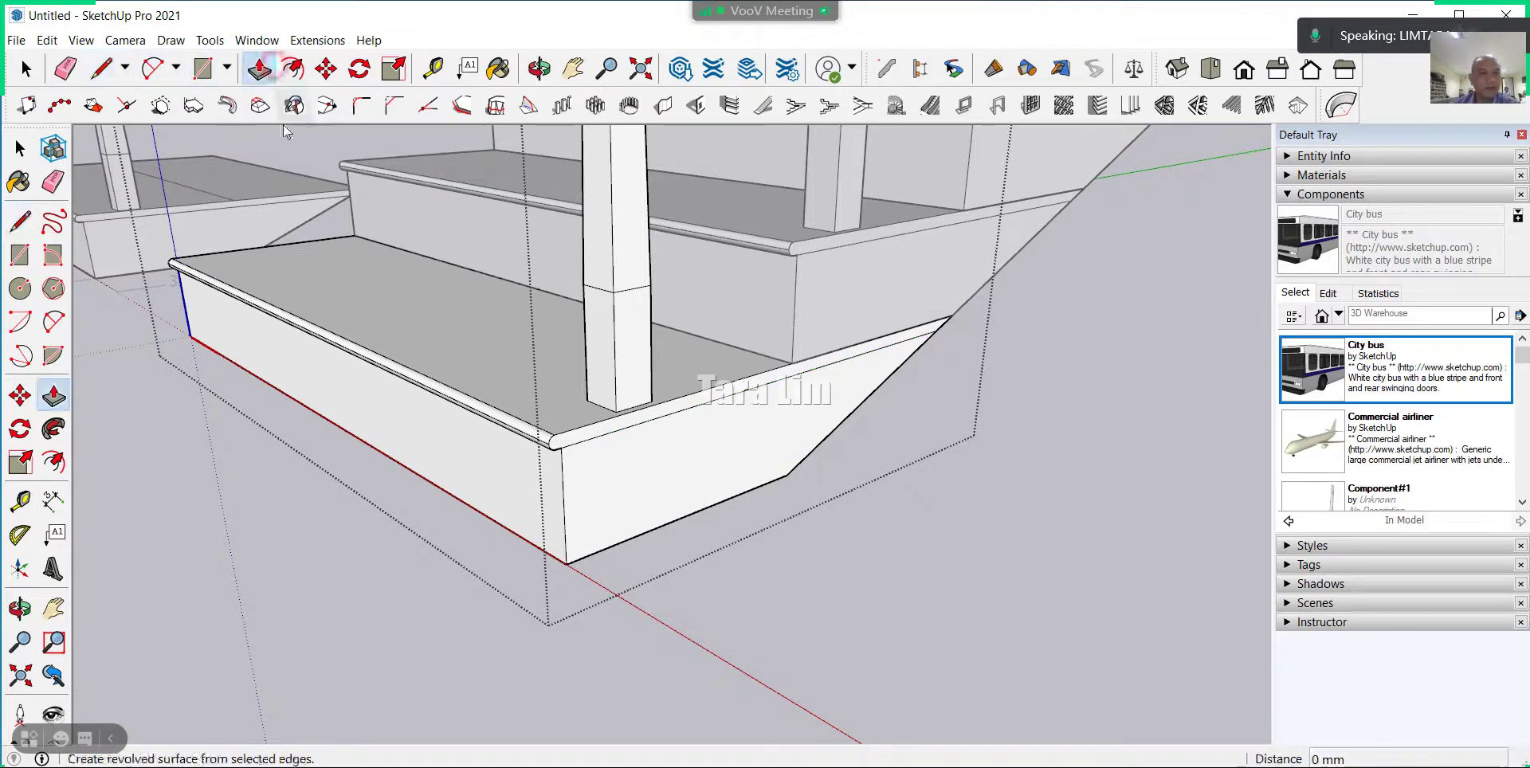
left_click(707, 403)
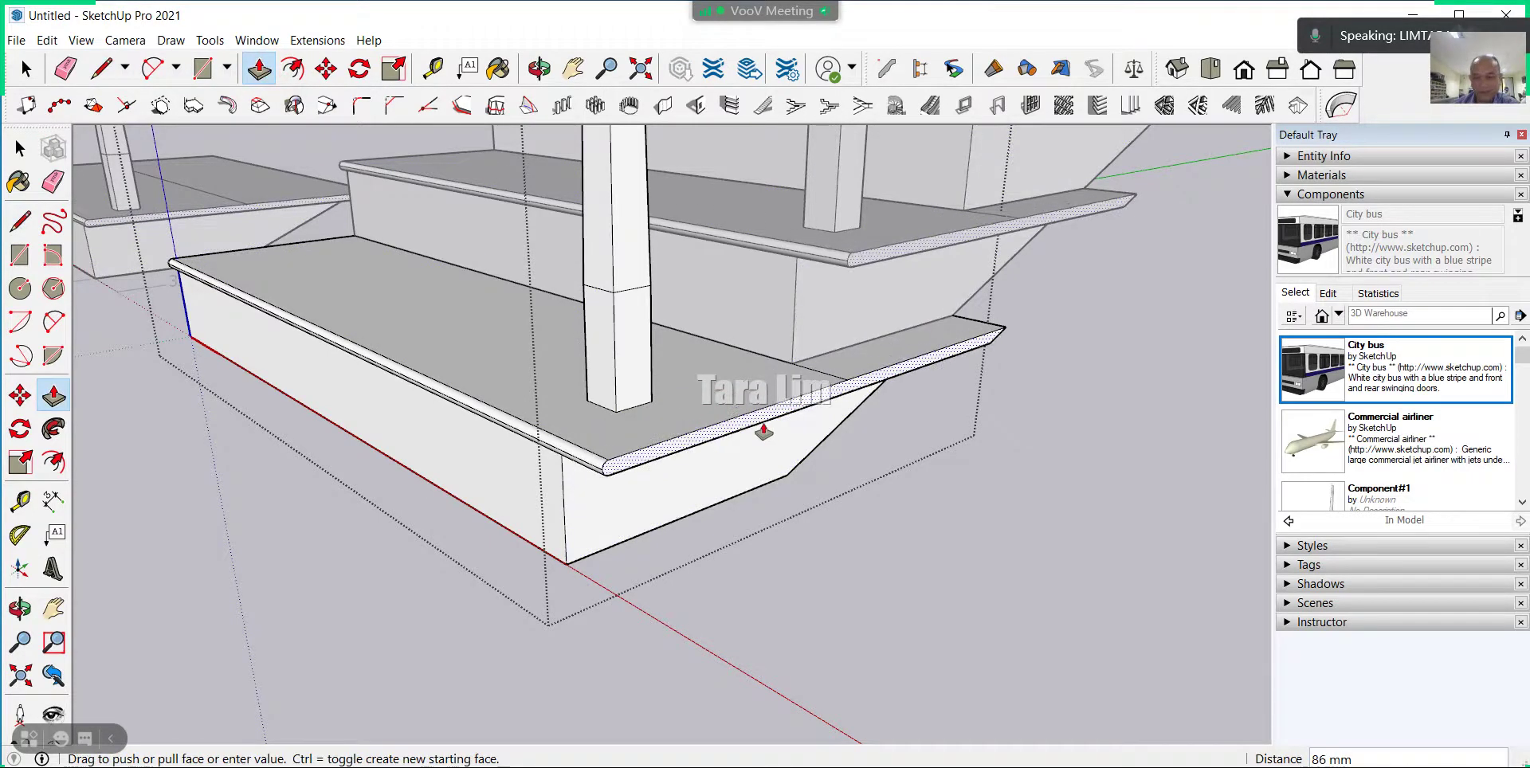
key("Return")
mouse_move(786, 519)
middle_mouse_down()
mouse_move(574, 513)
mouse_move(839, 488)
mouse_move(950, 369)
middle_mouse_up()
left_click(950, 370)
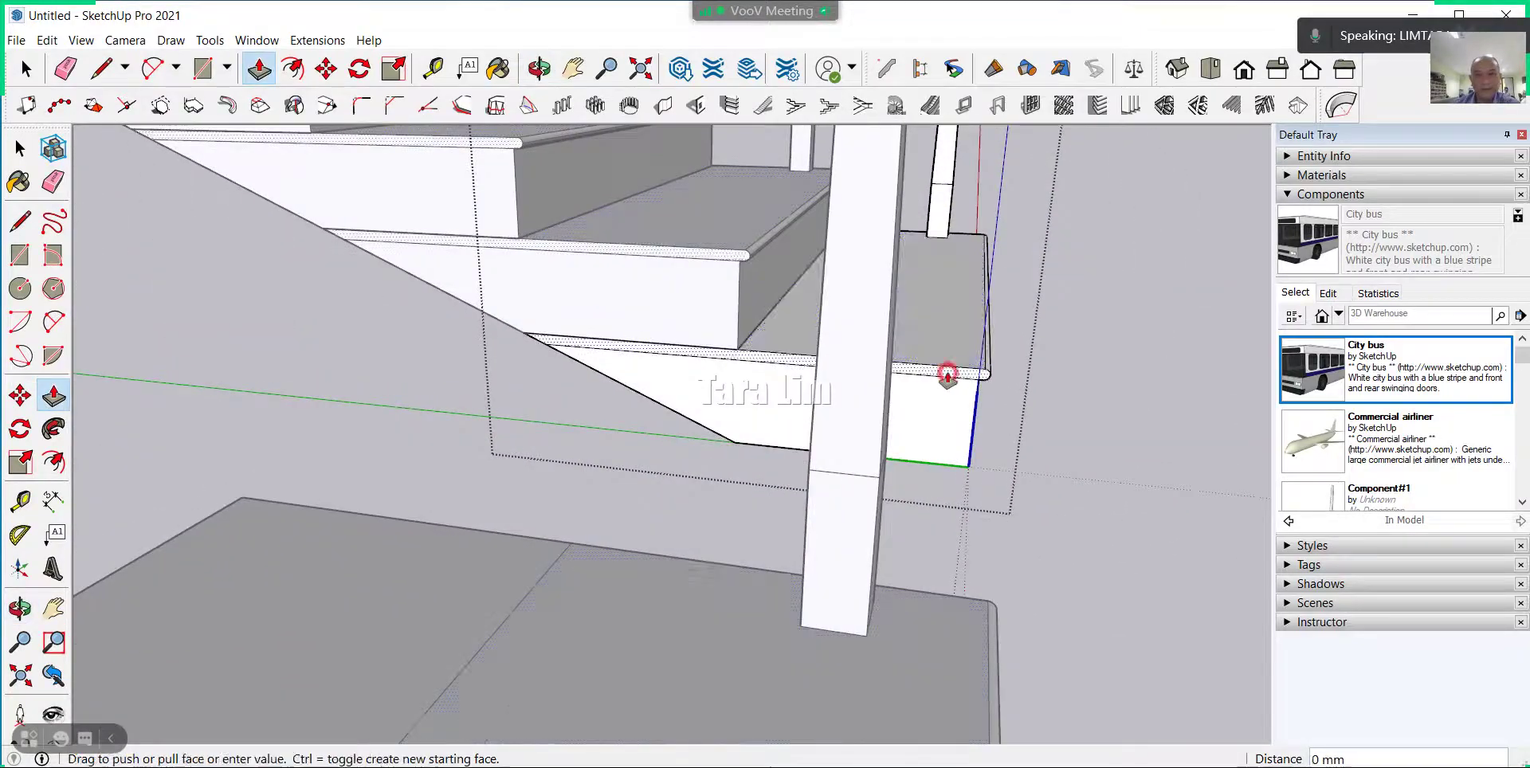
type("20")
key("Return")
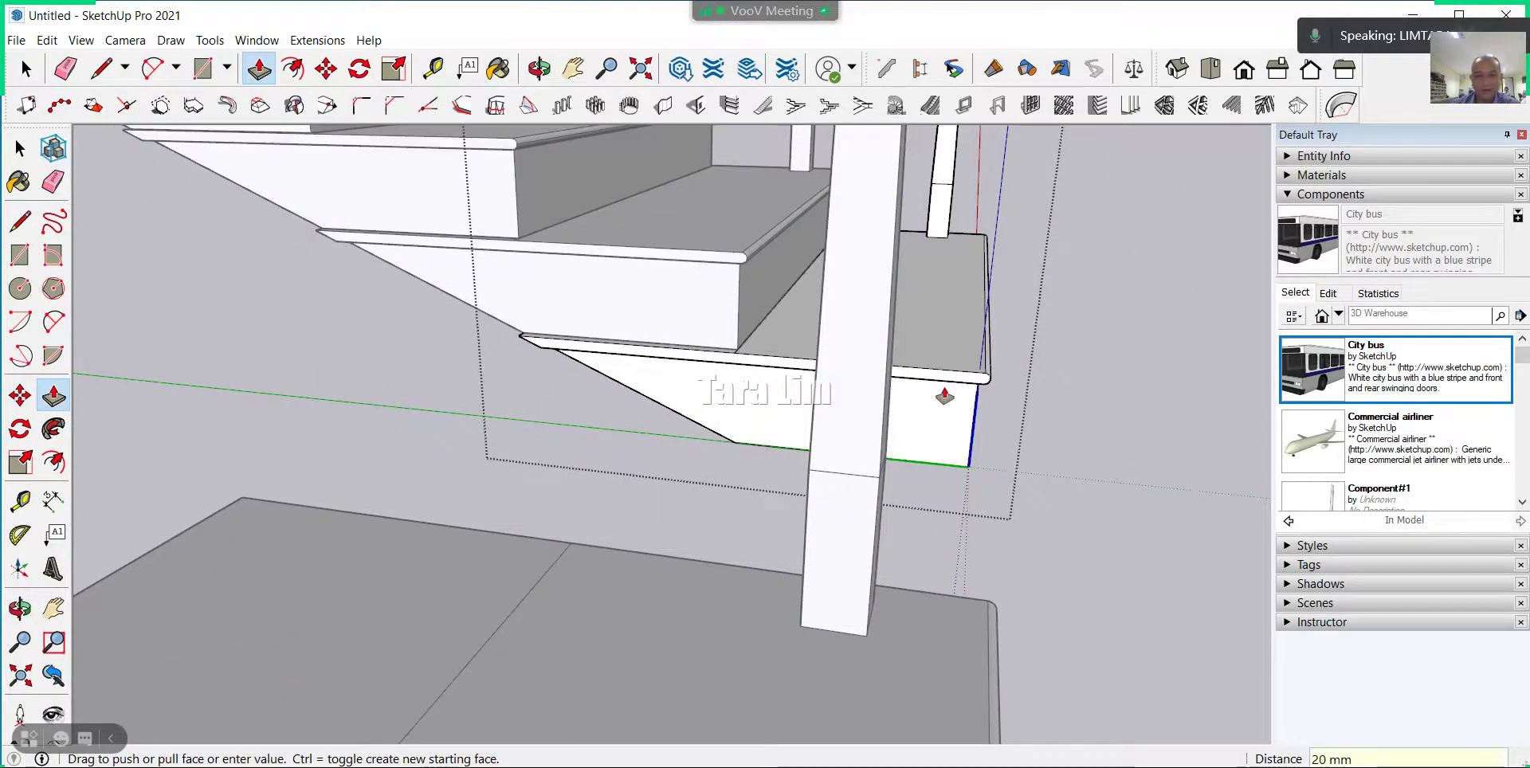
mouse_move(751, 438)
middle_mouse_down()
mouse_move(670, 402)
mouse_move(1012, 388)
mouse_move(630, 449)
middle_mouse_up()
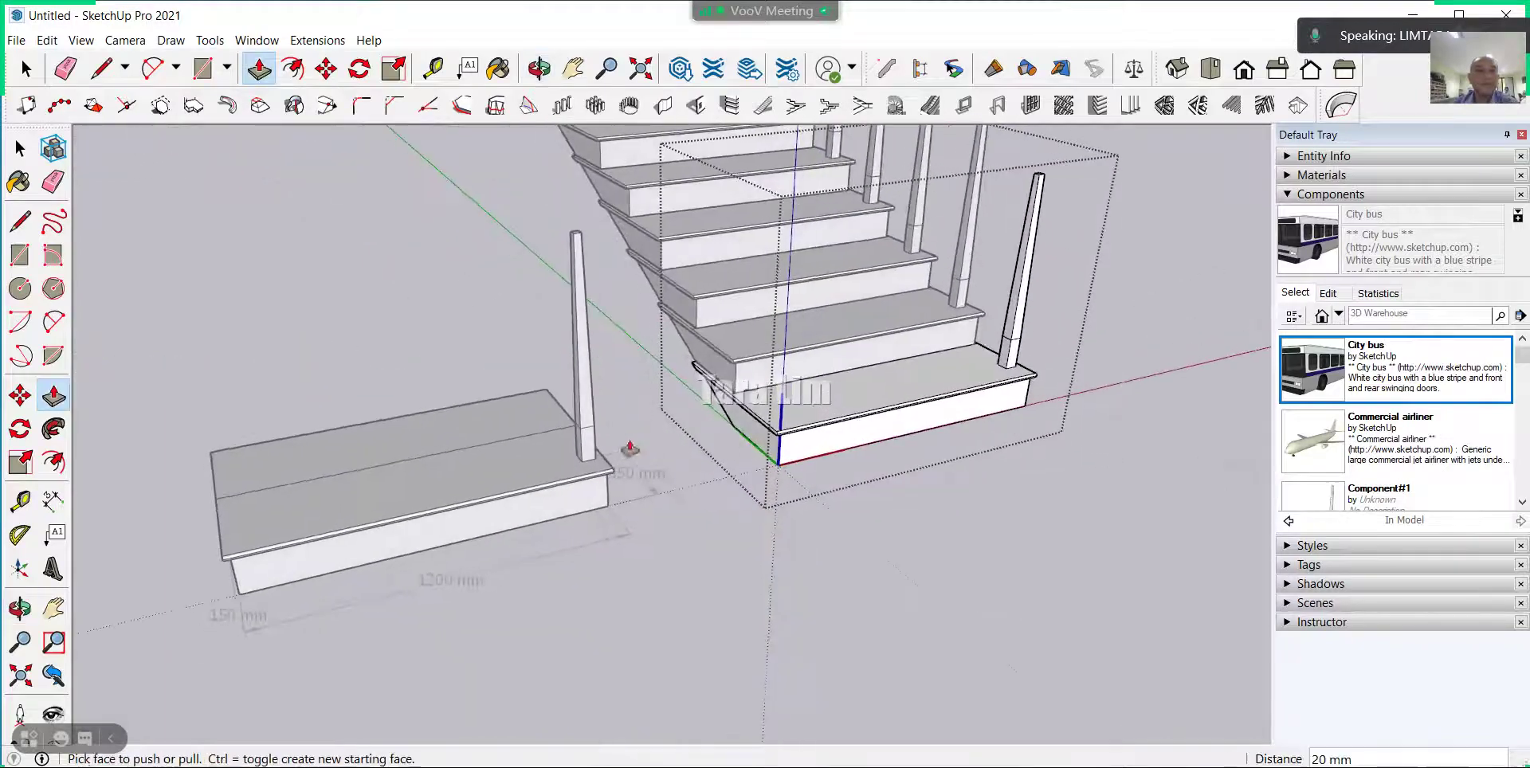
left_click(28, 70)
mouse_move(263, 266)
middle_mouse_down()
mouse_move(369, 375)
mouse_move(1001, 482)
mouse_move(512, 418)
mouse_move(495, 396)
mouse_move(636, 417)
mouse_move(752, 499)
mouse_move(735, 598)
middle_mouse_up()
scroll(735, 598, "down", 1)
scroll(743, 547, "down", 1)
scroll(737, 446, "down", 1)
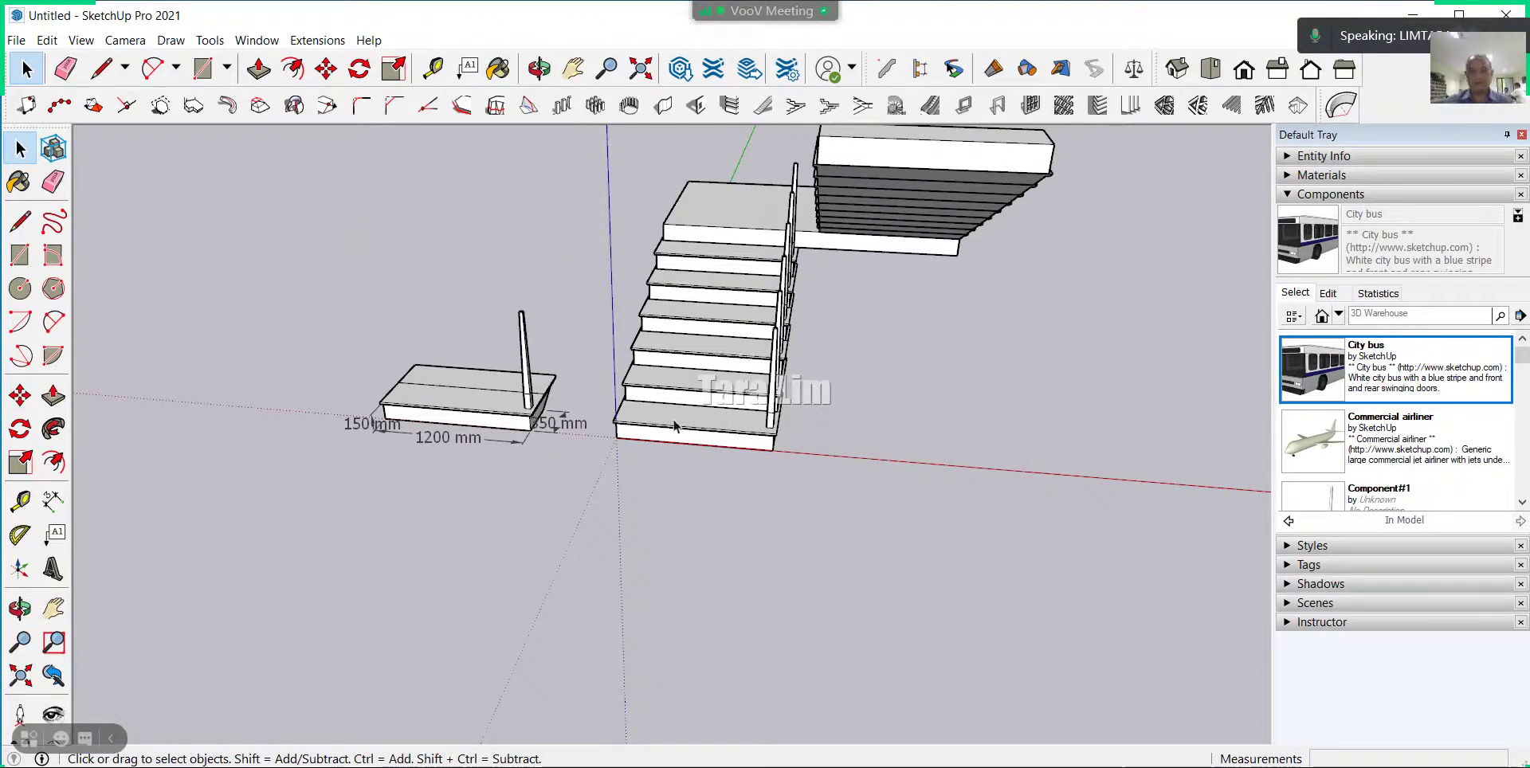
mouse_move(266, 746)
middle_mouse_down()
mouse_move(530, 482)
mouse_move(759, 512)
mouse_move(608, 382)
mouse_move(652, 368)
mouse_move(370, 430)
mouse_move(980, 450)
middle_mouse_up()
scroll(653, 369, "up", 2)
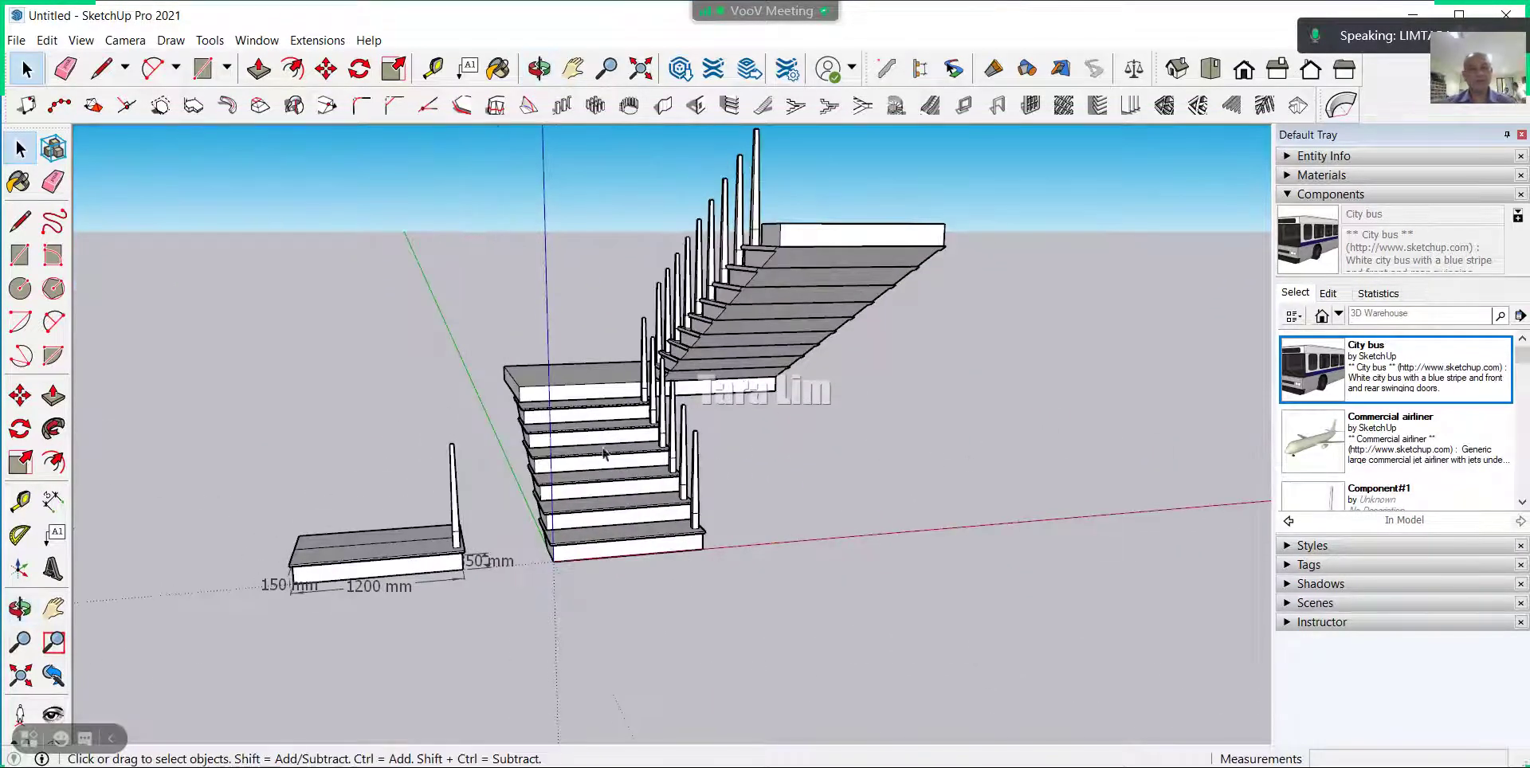
mouse_move(590, 451)
middle_mouse_down()
mouse_move(409, 444)
mouse_move(507, 474)
middle_mouse_up()
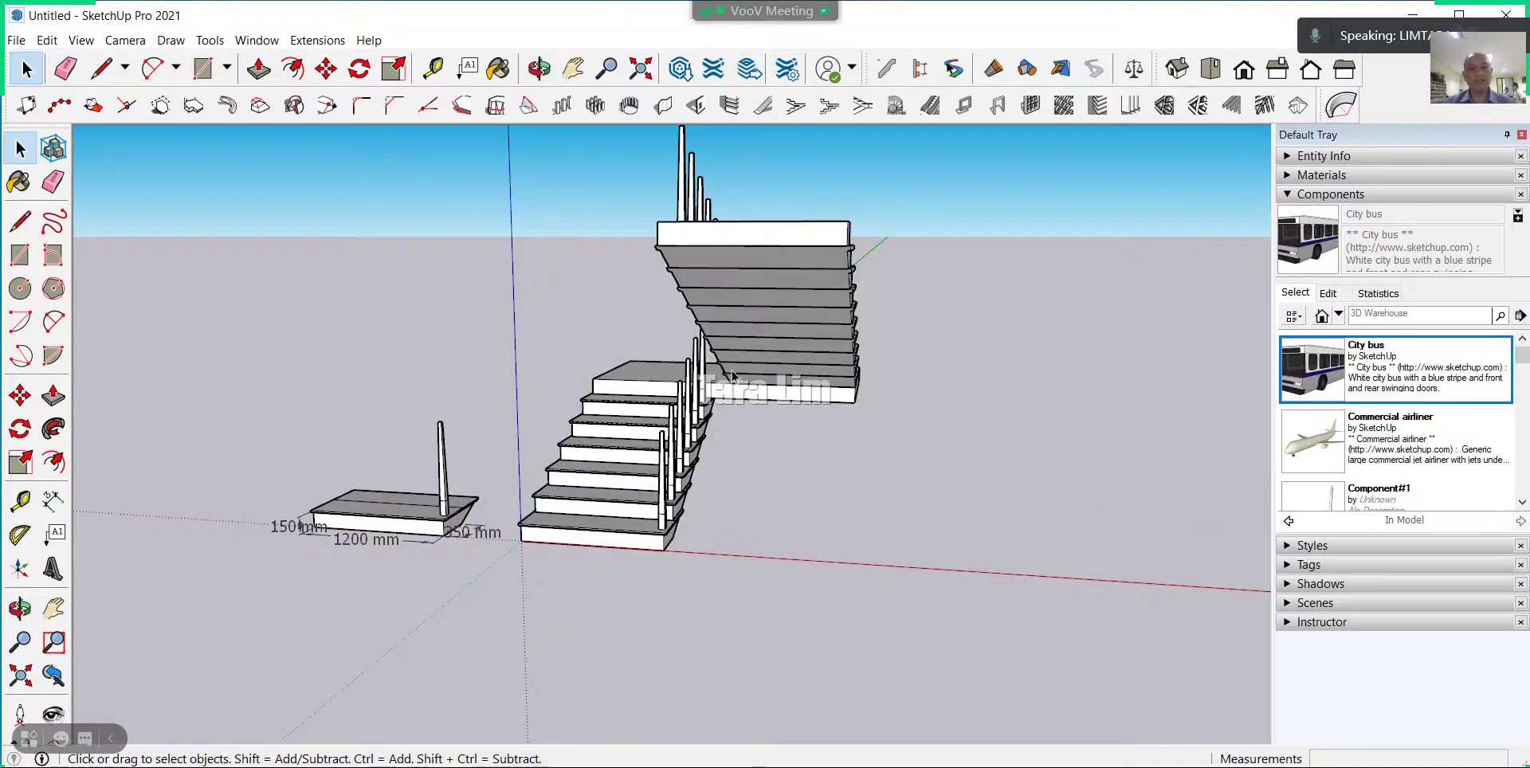